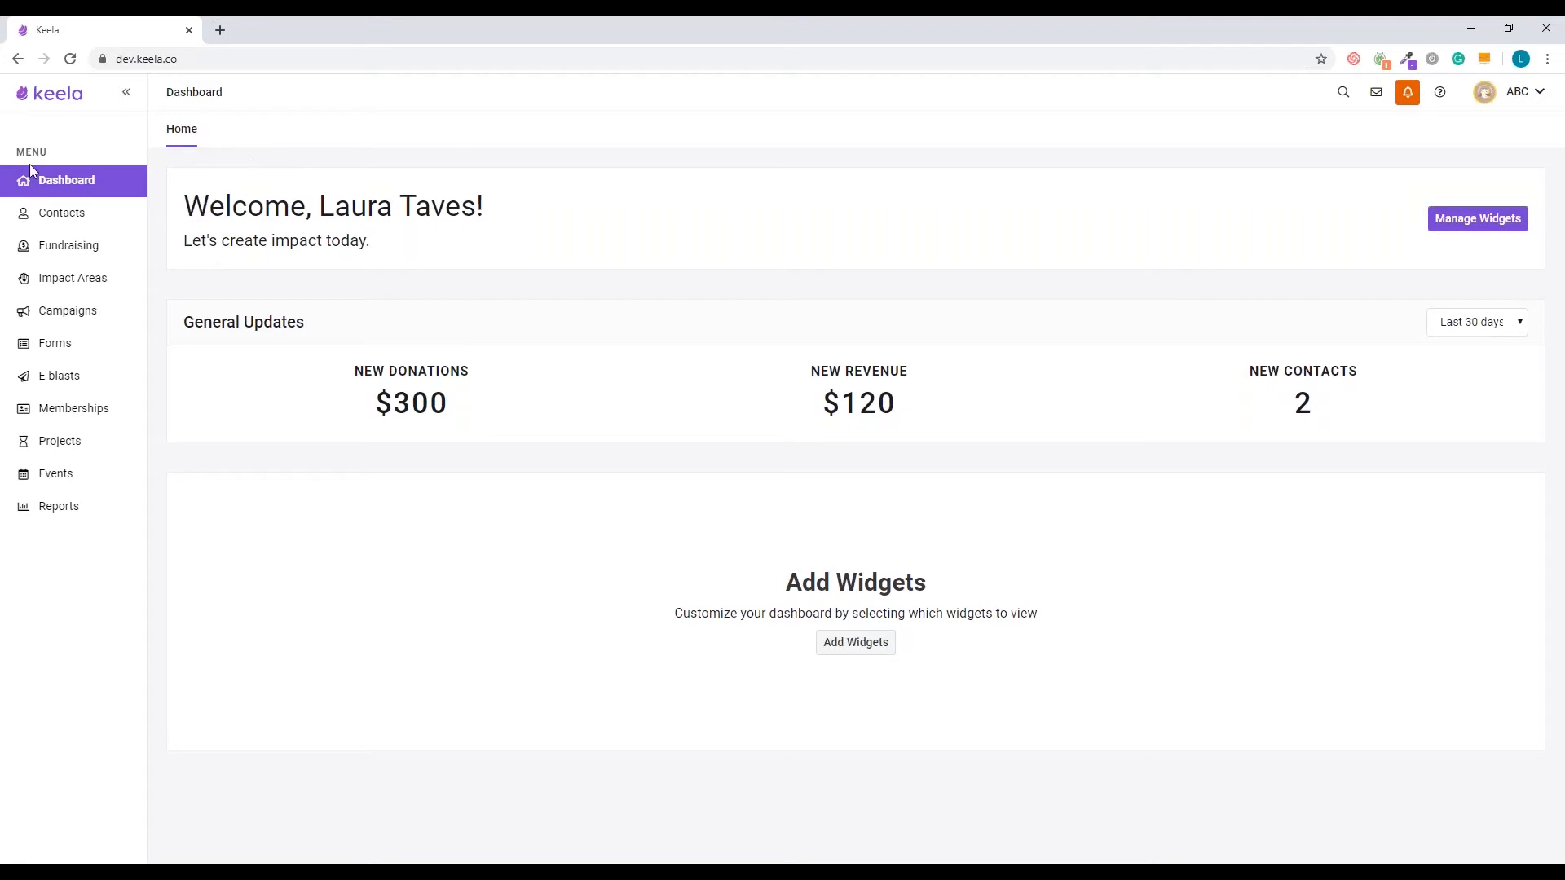
# Start creating a new form of type Donation named "Get Kids Outside".
pyautogui.click(52, 349)
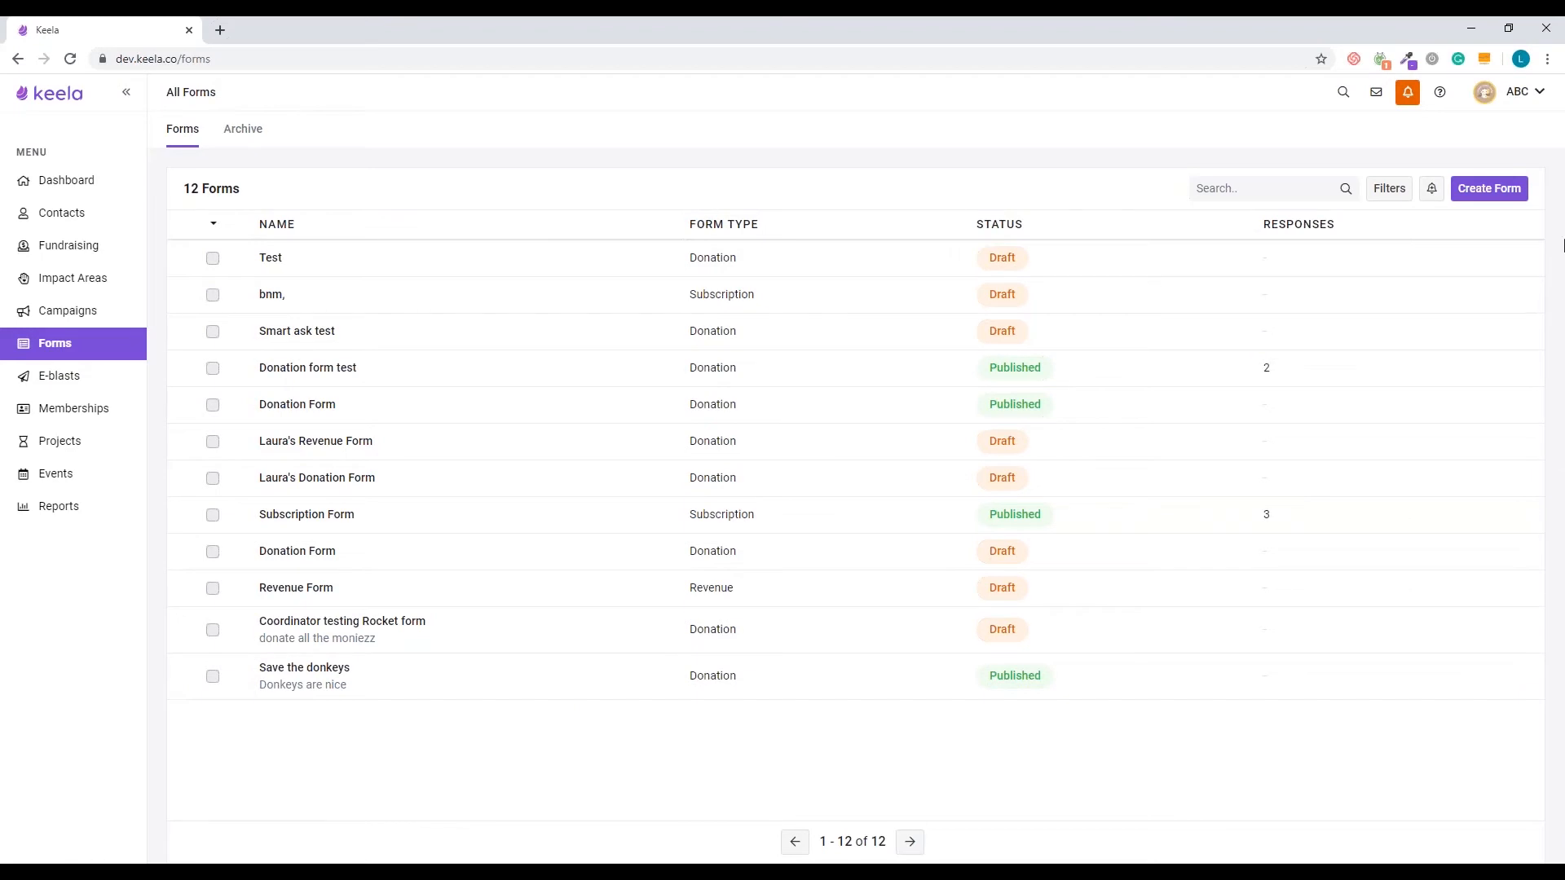
pyautogui.click(1514, 194)
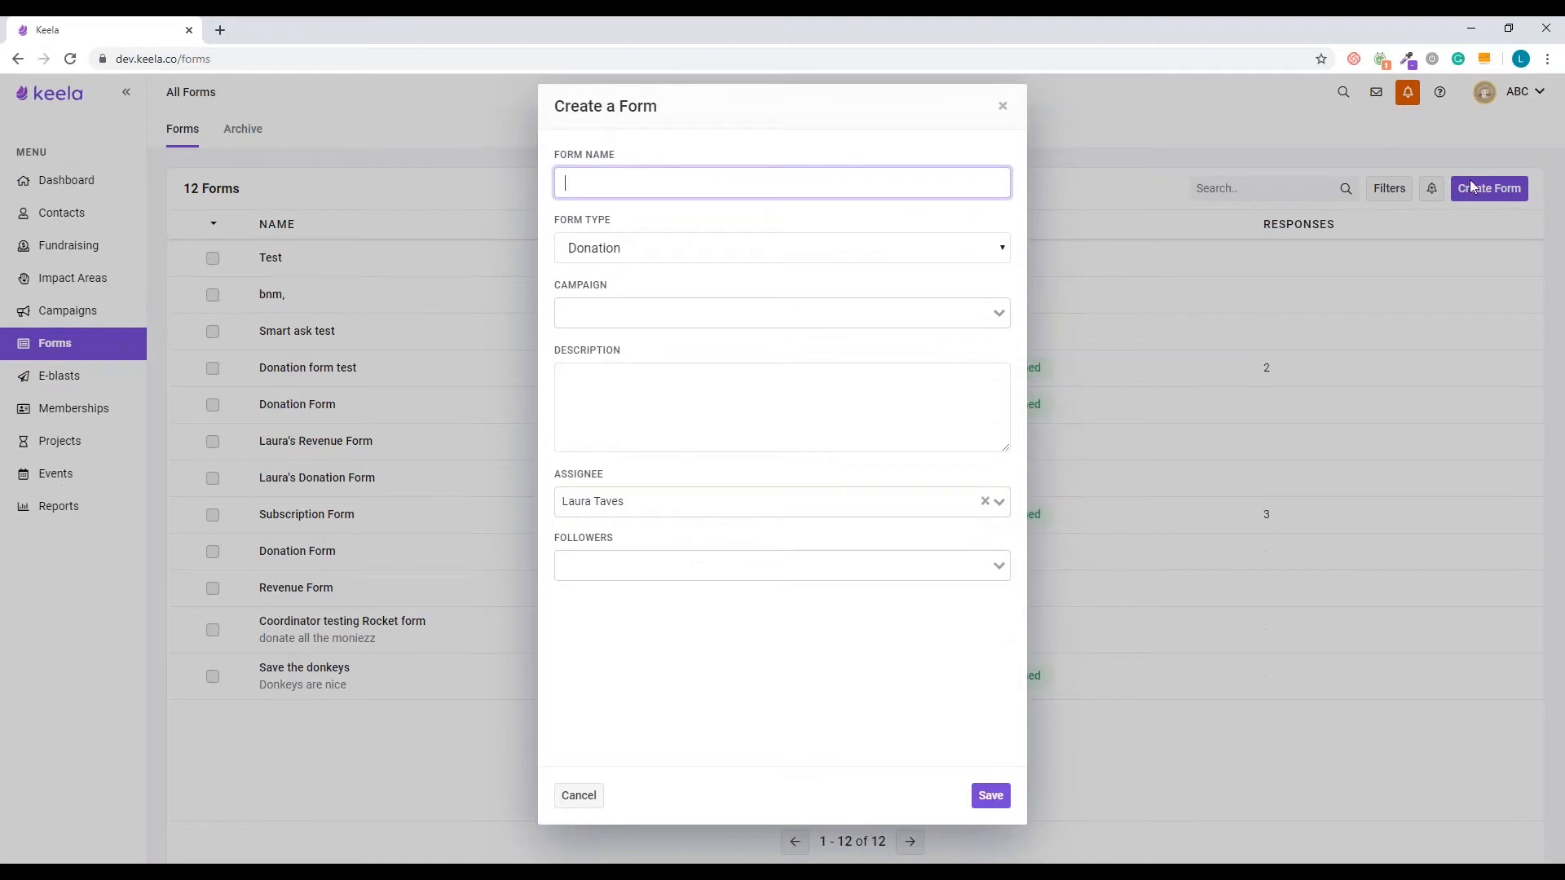
pyautogui.write('Get Kids Outside')
pyautogui.click(679, 259)
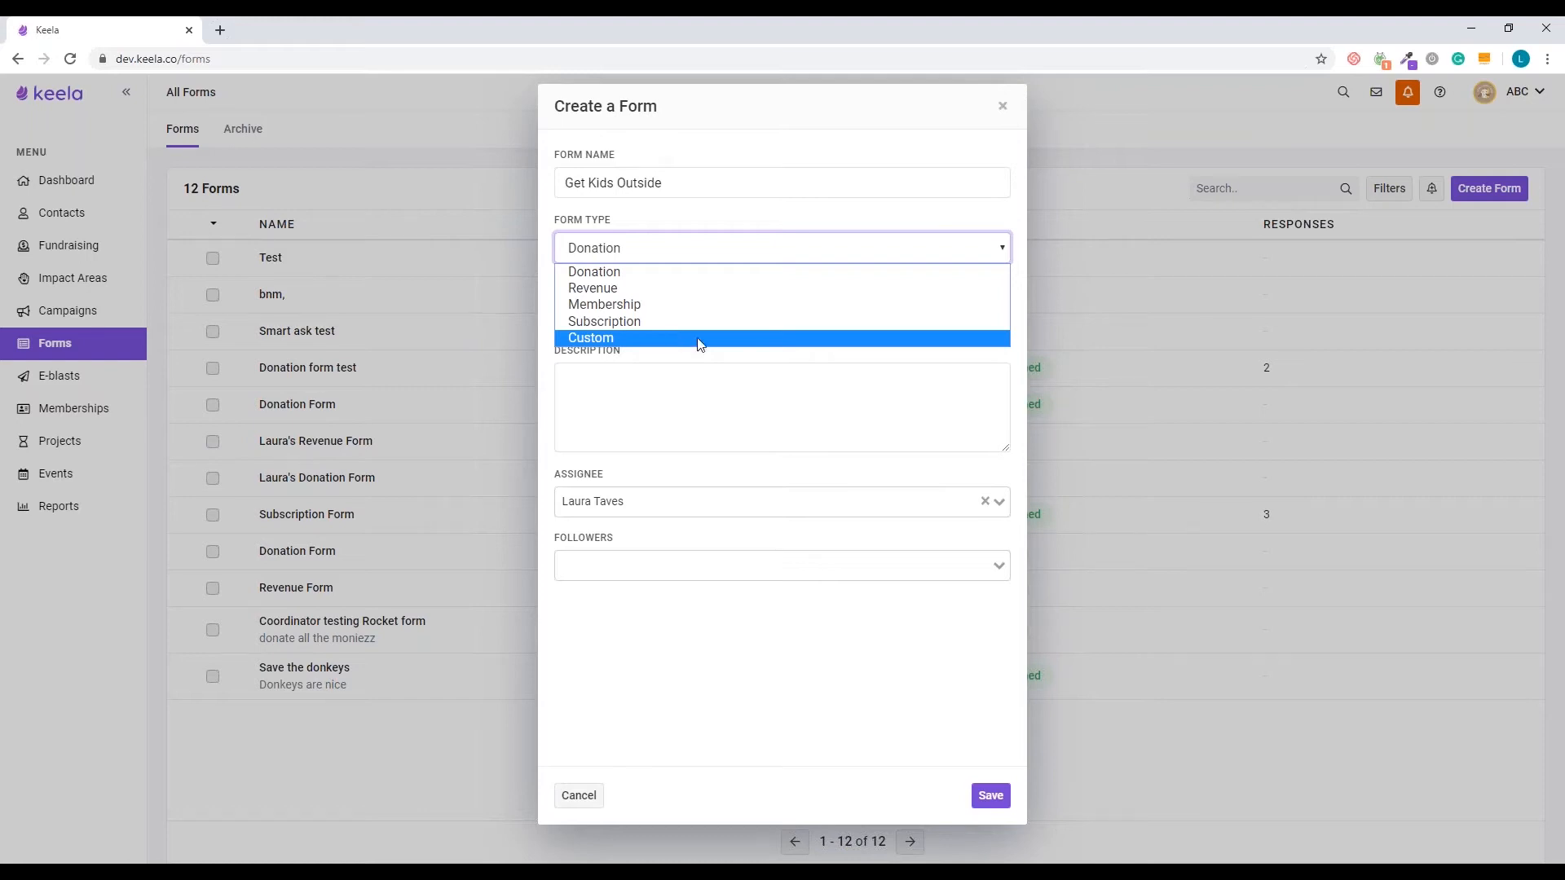
pyautogui.click(692, 384)
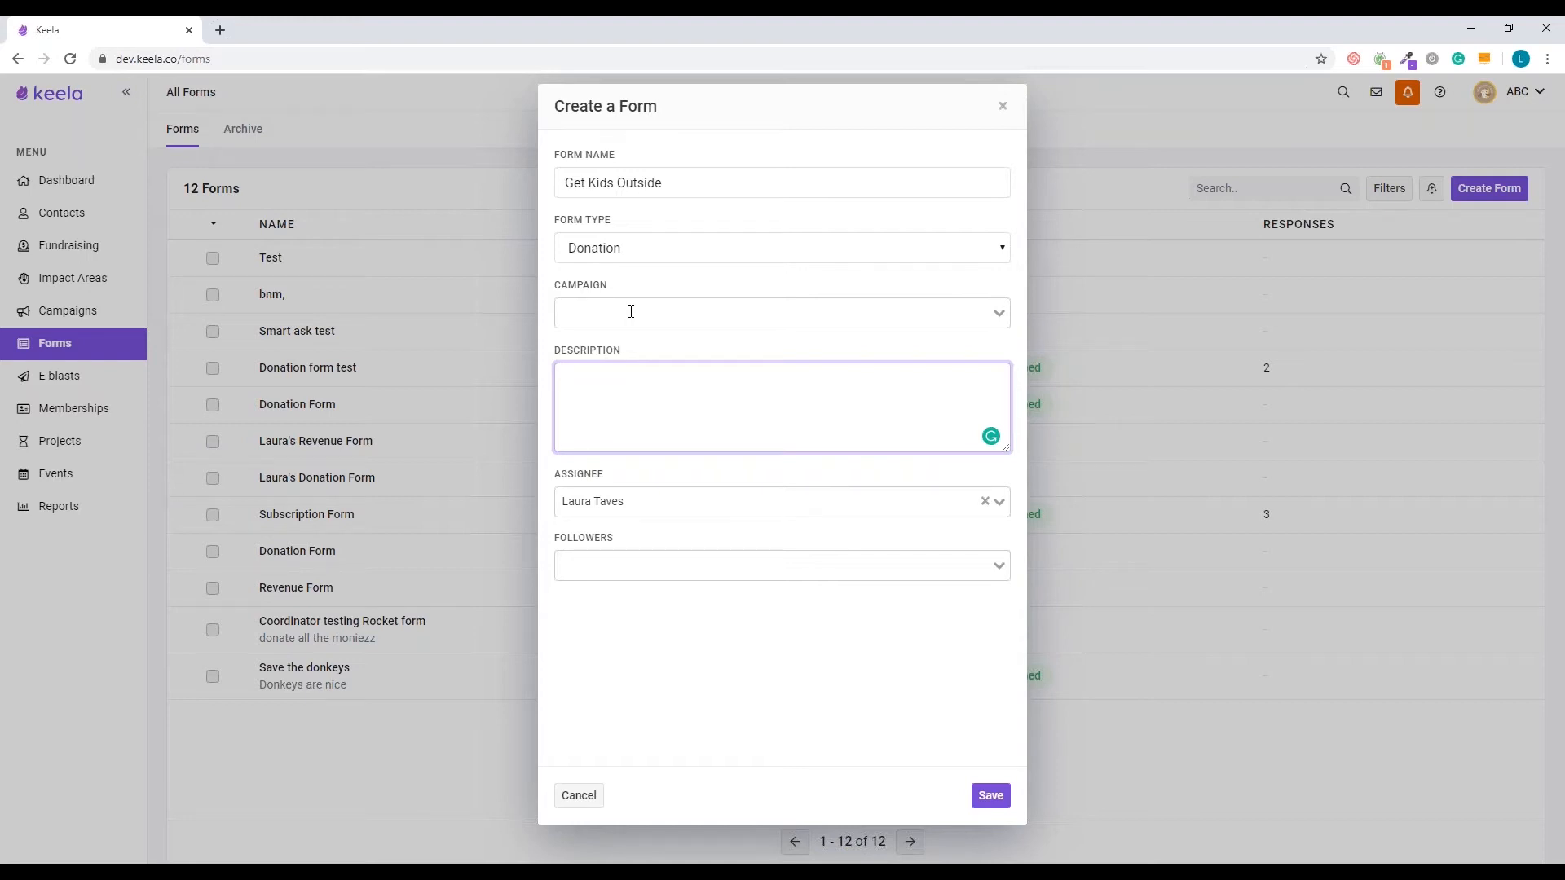
# Associate the new form with the "Outdoor Initiative for Kids" campaign and review the assignee and follower choices.
pyautogui.click(631, 312)
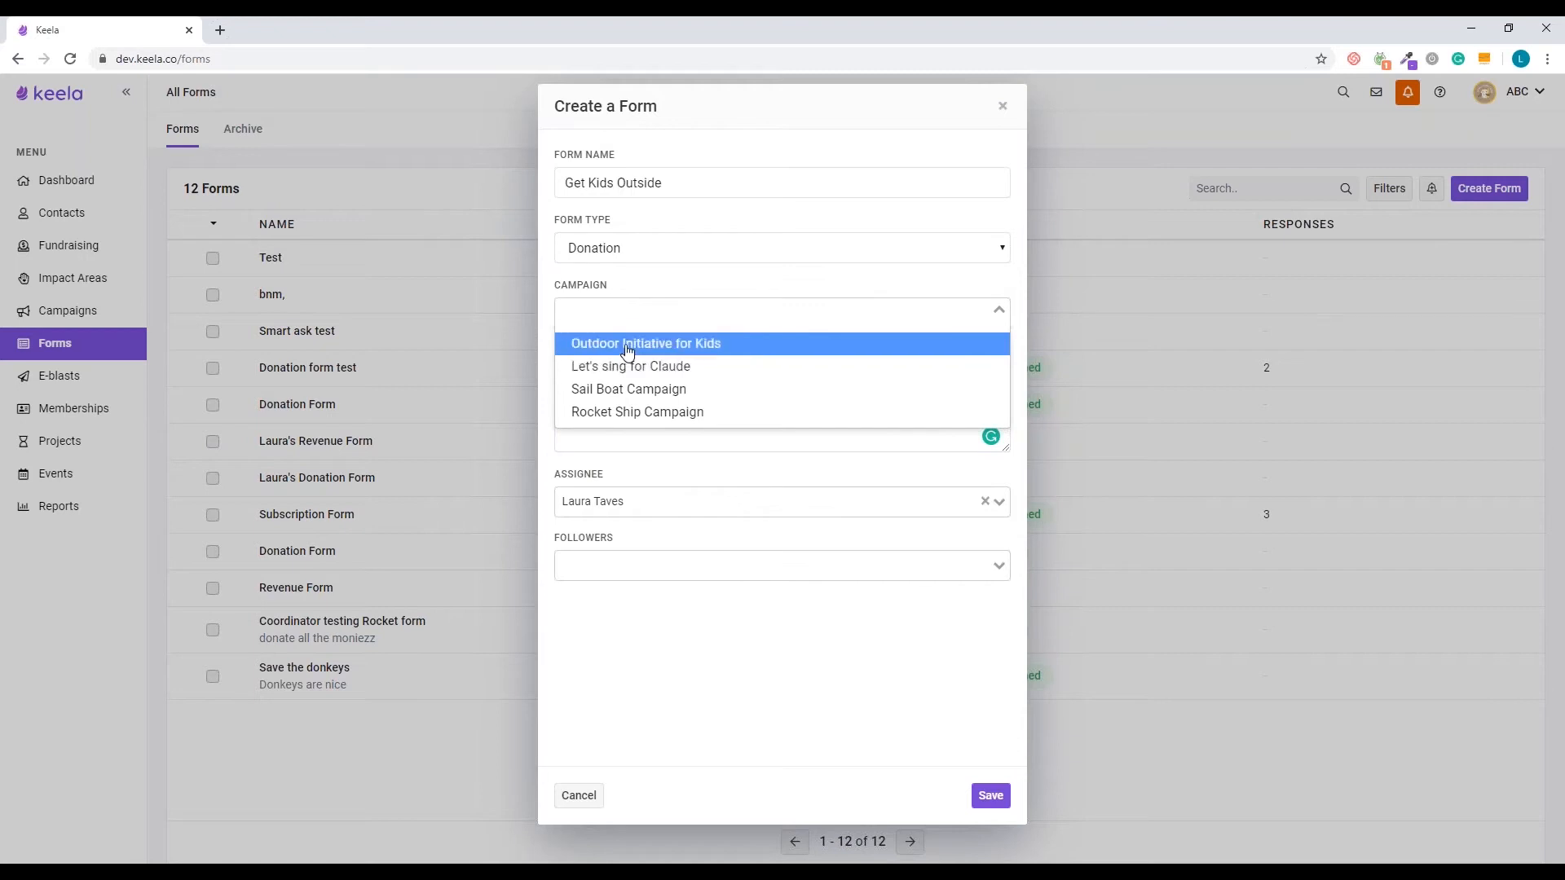
pyautogui.click(622, 349)
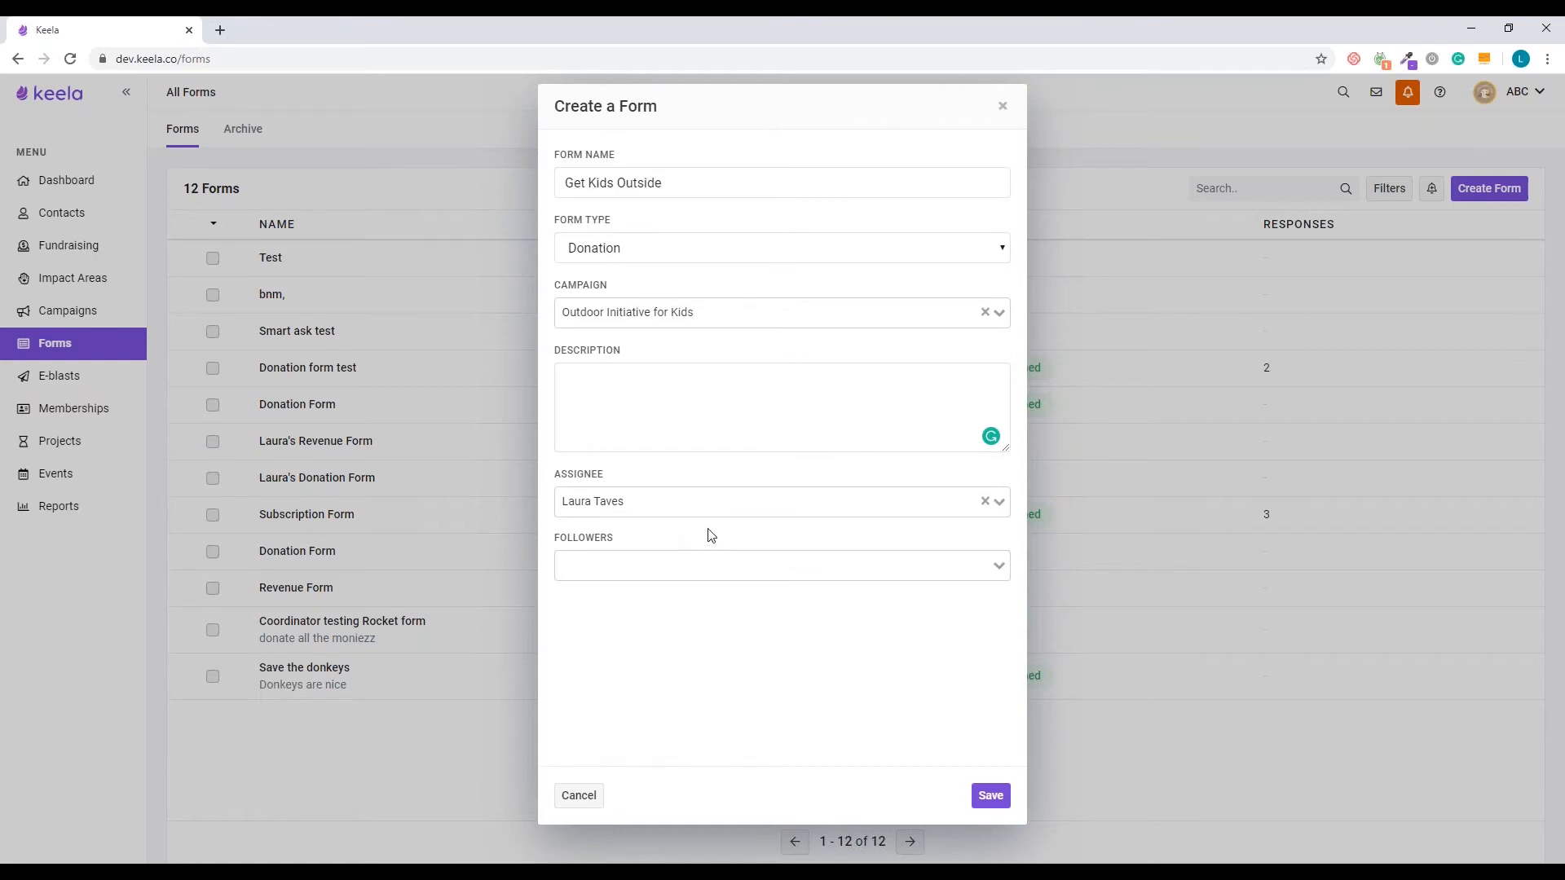
pyautogui.click(999, 501)
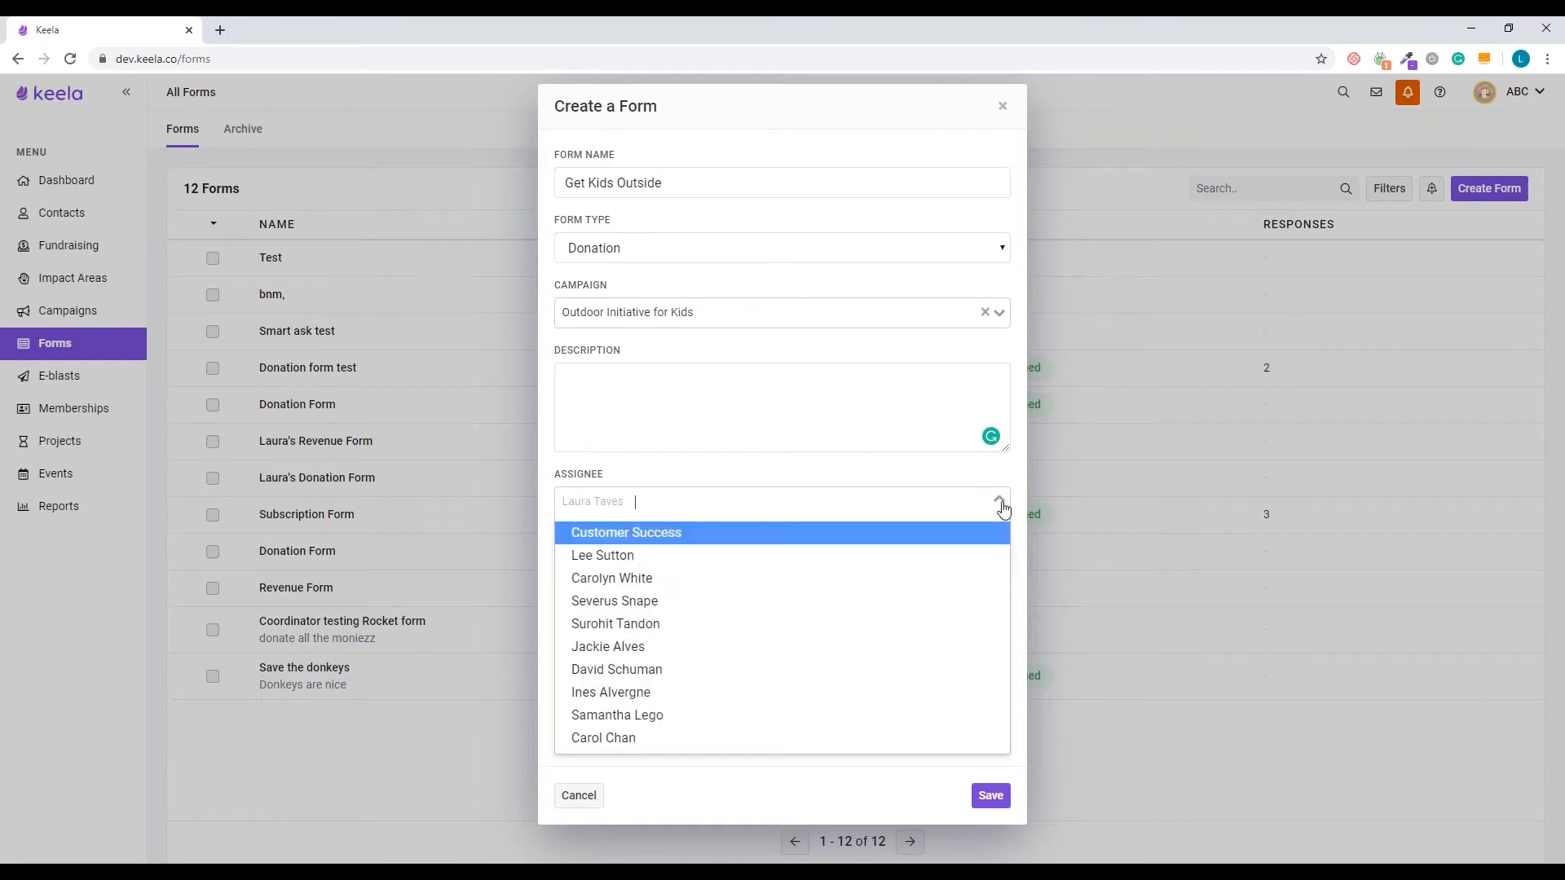
pyautogui.click(880, 474)
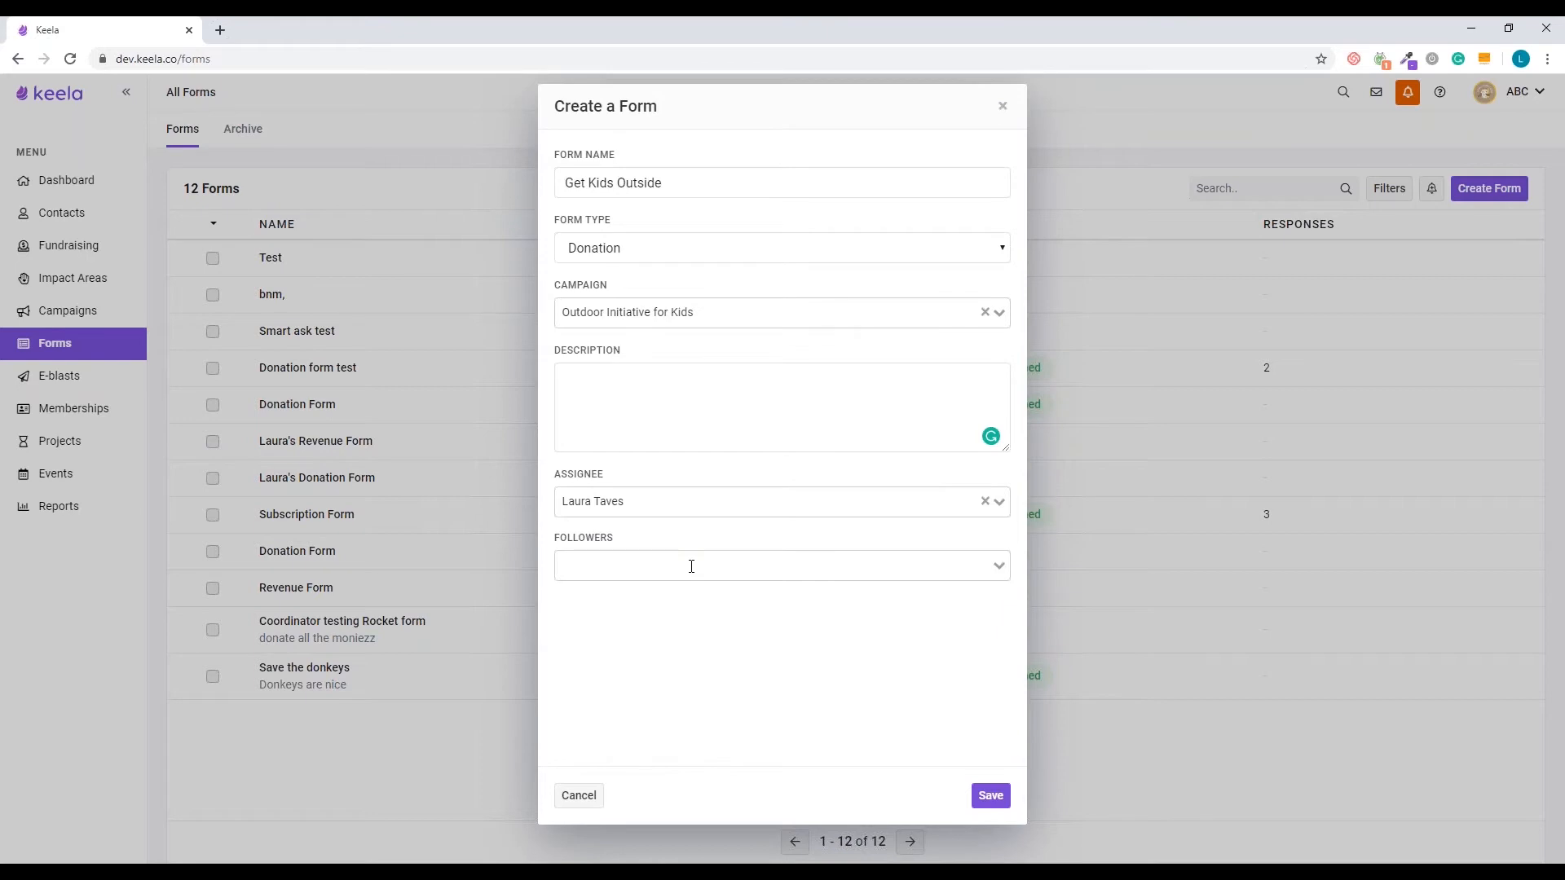
pyautogui.click(691, 567)
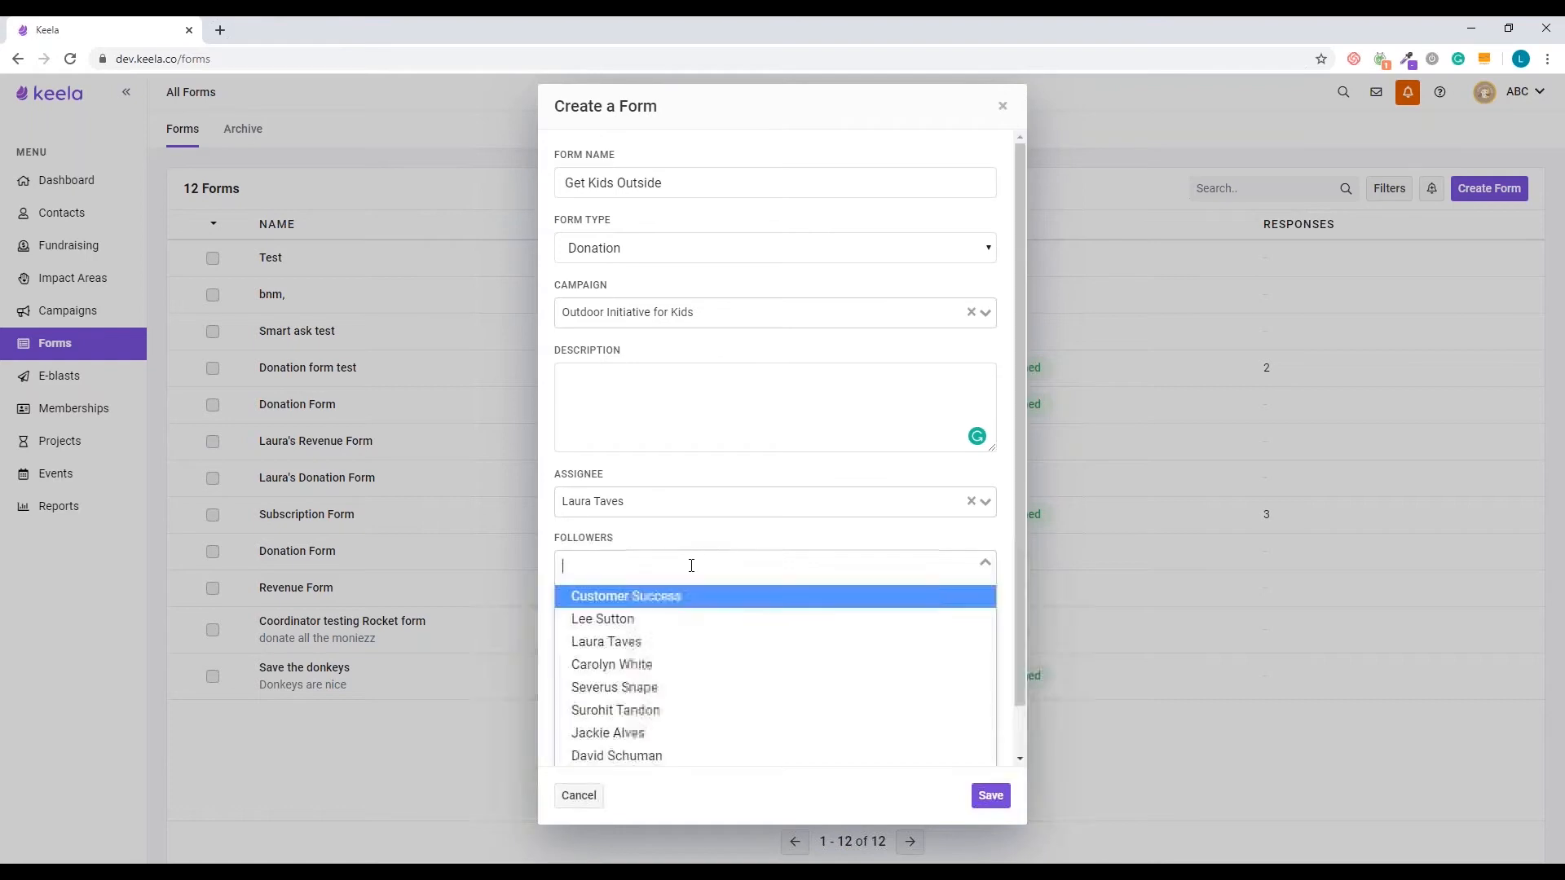
pyautogui.click(694, 562)
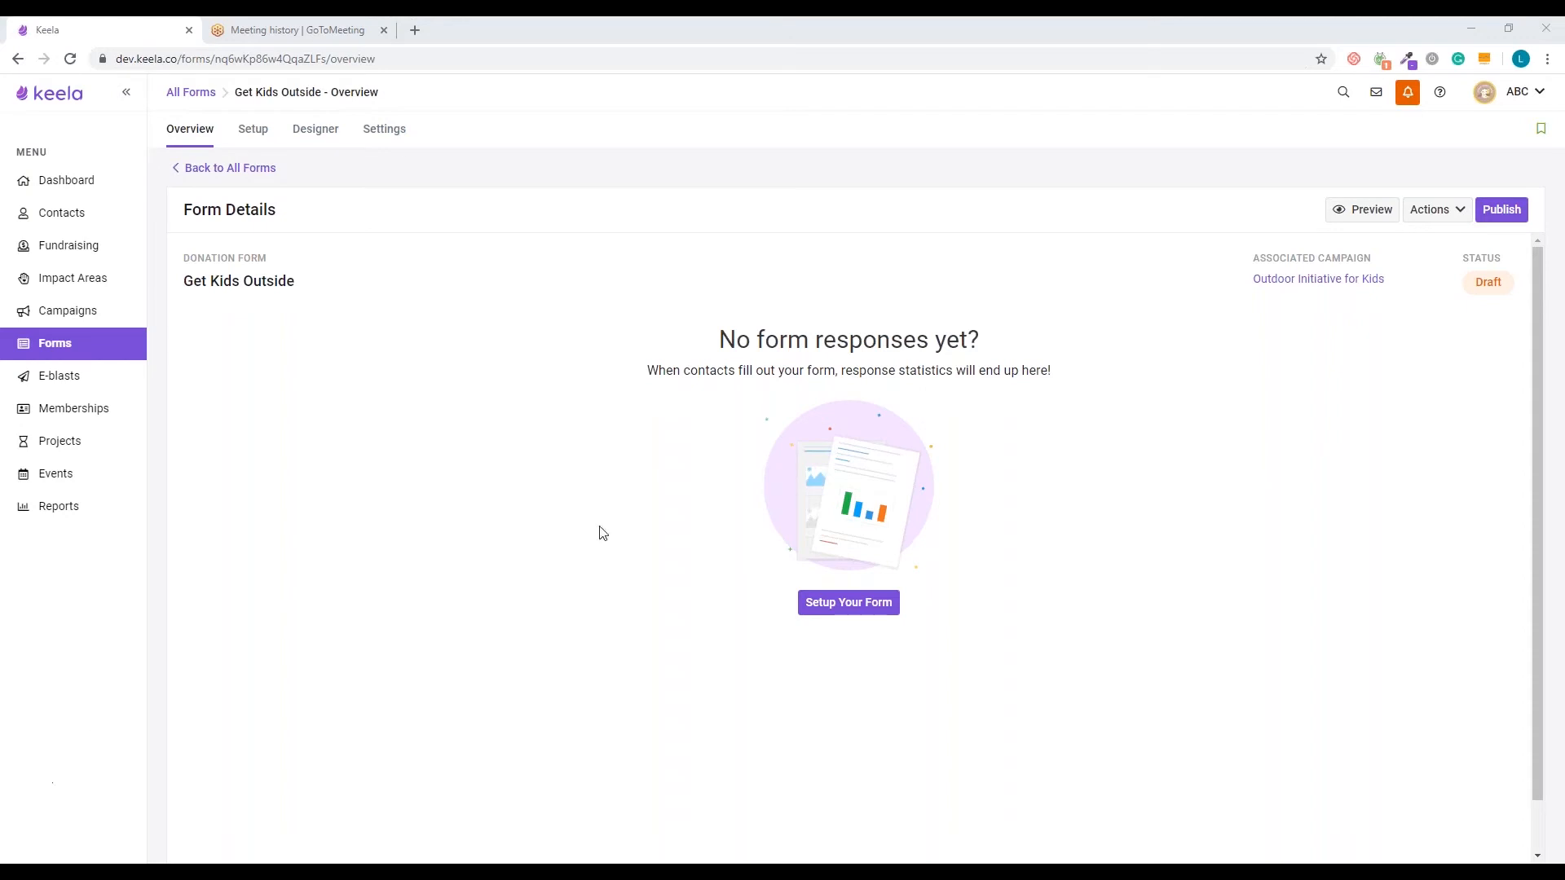
# In the form's setup, allow one-time or recurring donations and organize the donation amounts by impact areas.
pyautogui.click(254, 133)
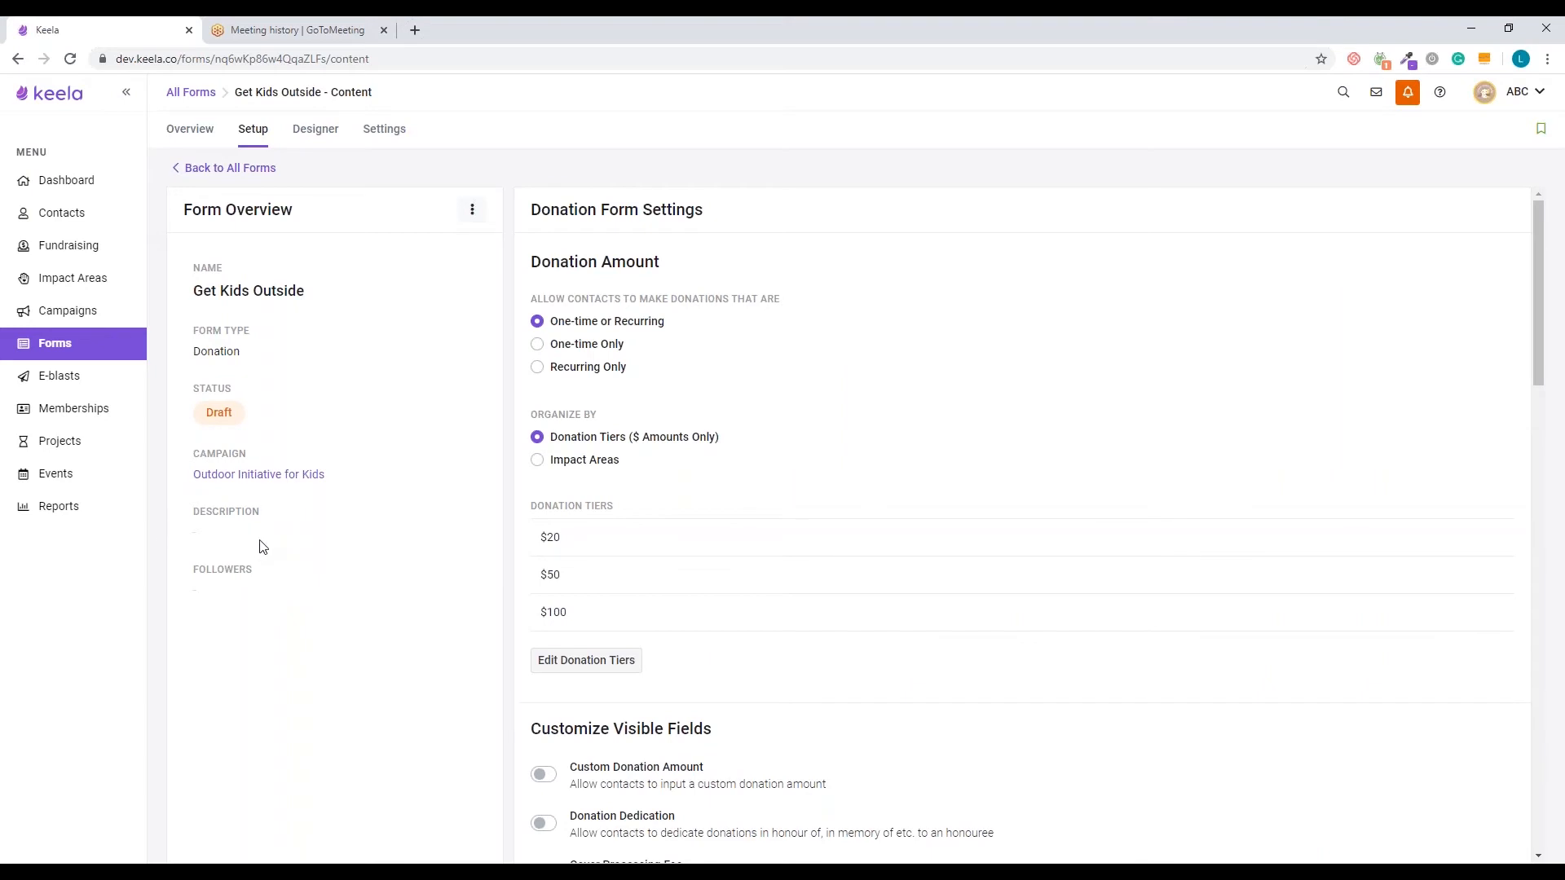
pyautogui.click(472, 212)
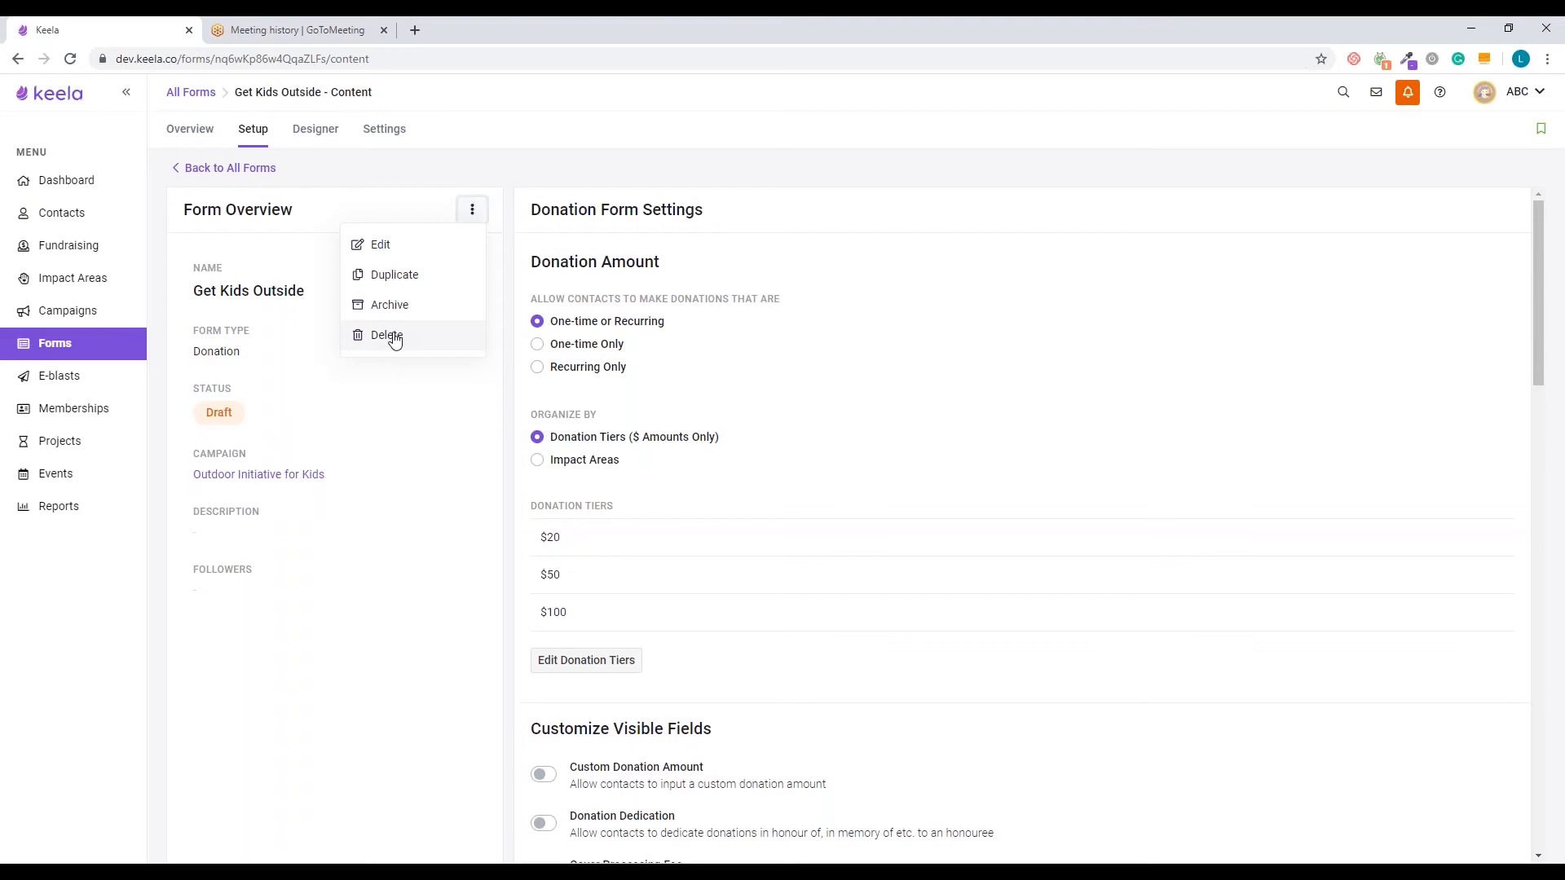
pyautogui.click(592, 157)
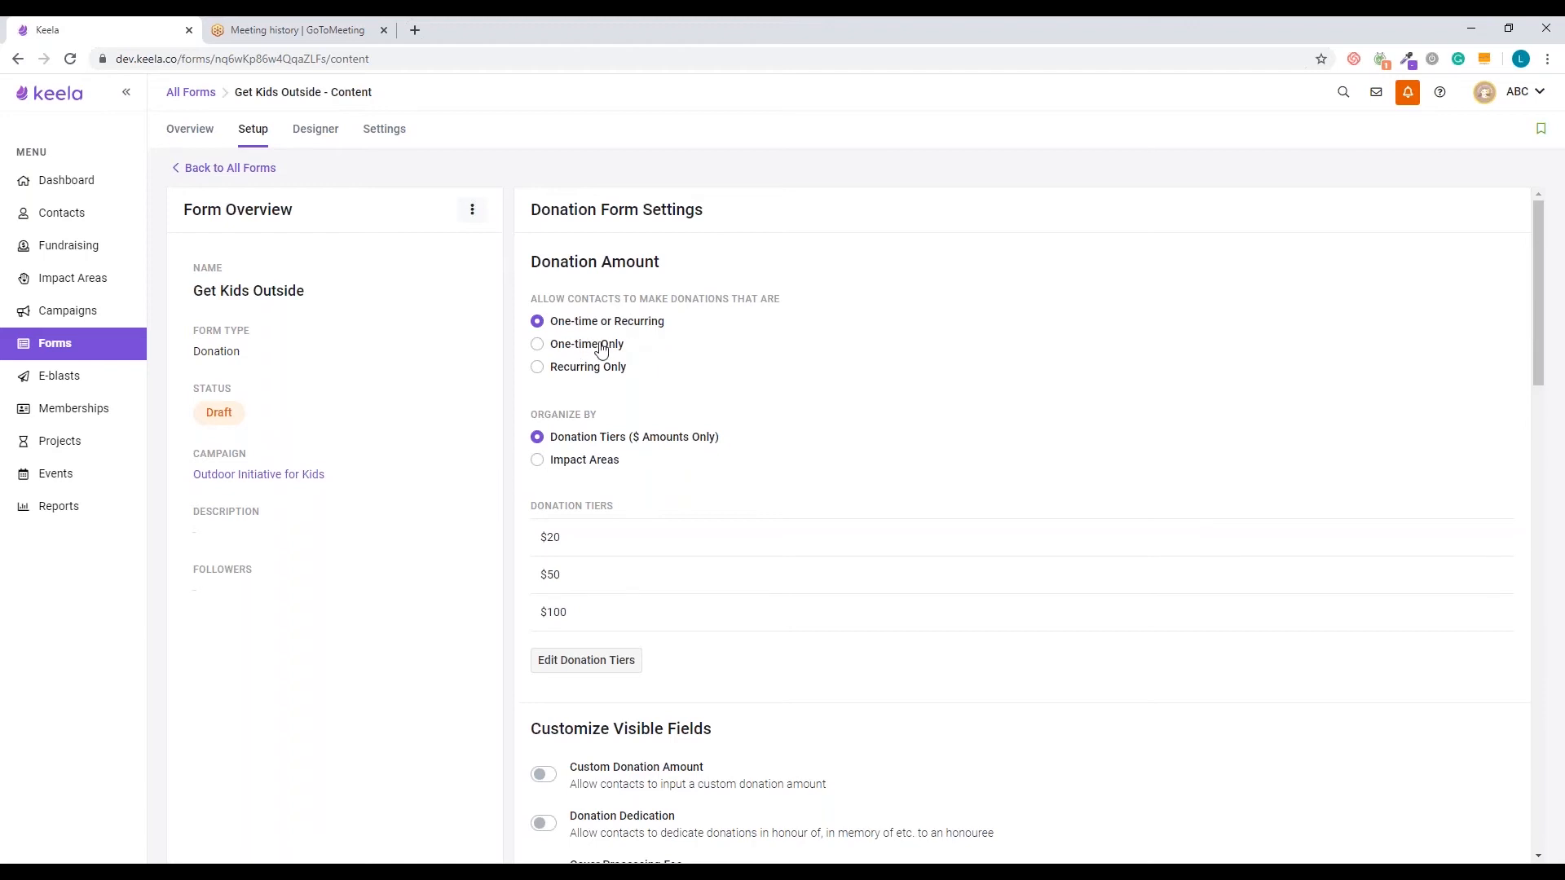
pyautogui.click(539, 368)
pyautogui.click(654, 328)
pyautogui.click(578, 470)
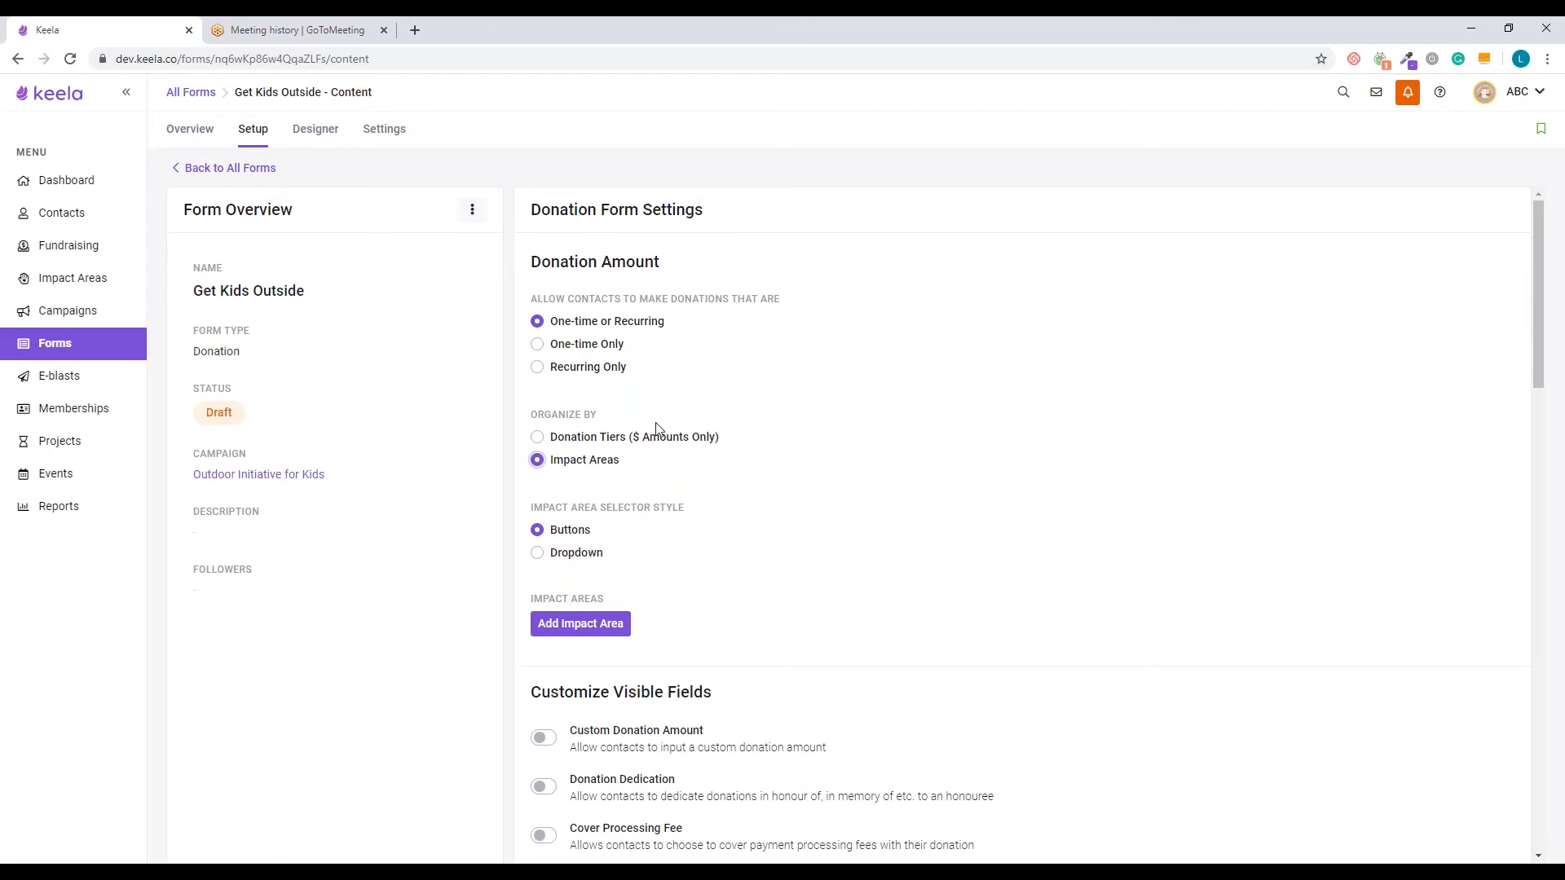
# Start an impact area for "Provide Tools for our Outdoor Programs" with a first amount of 25 described as "a shovel".
pyautogui.click(569, 624)
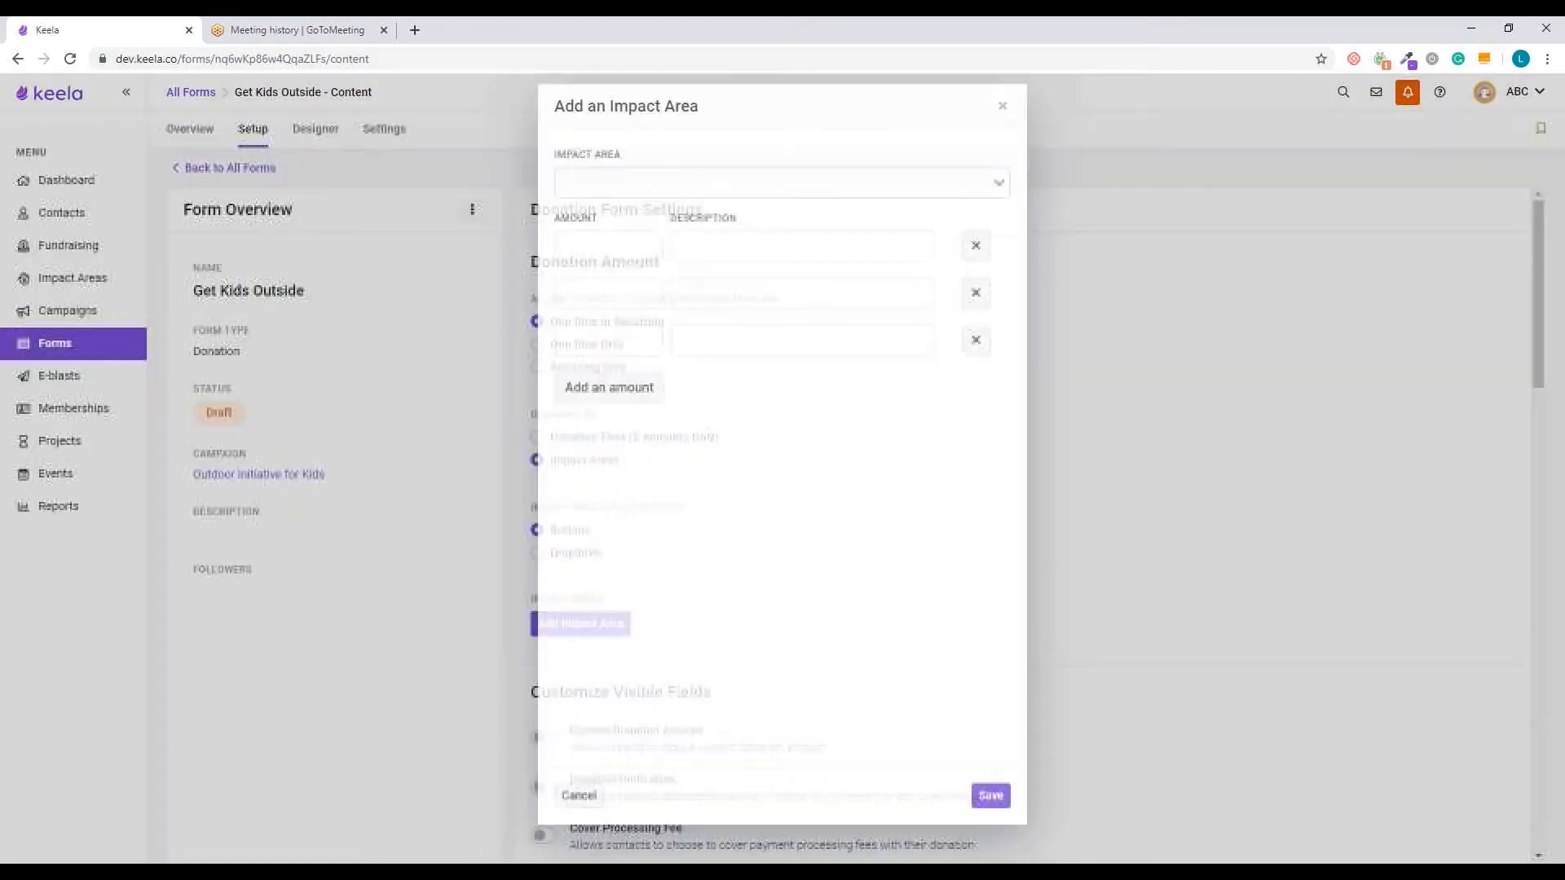
pyautogui.click(999, 183)
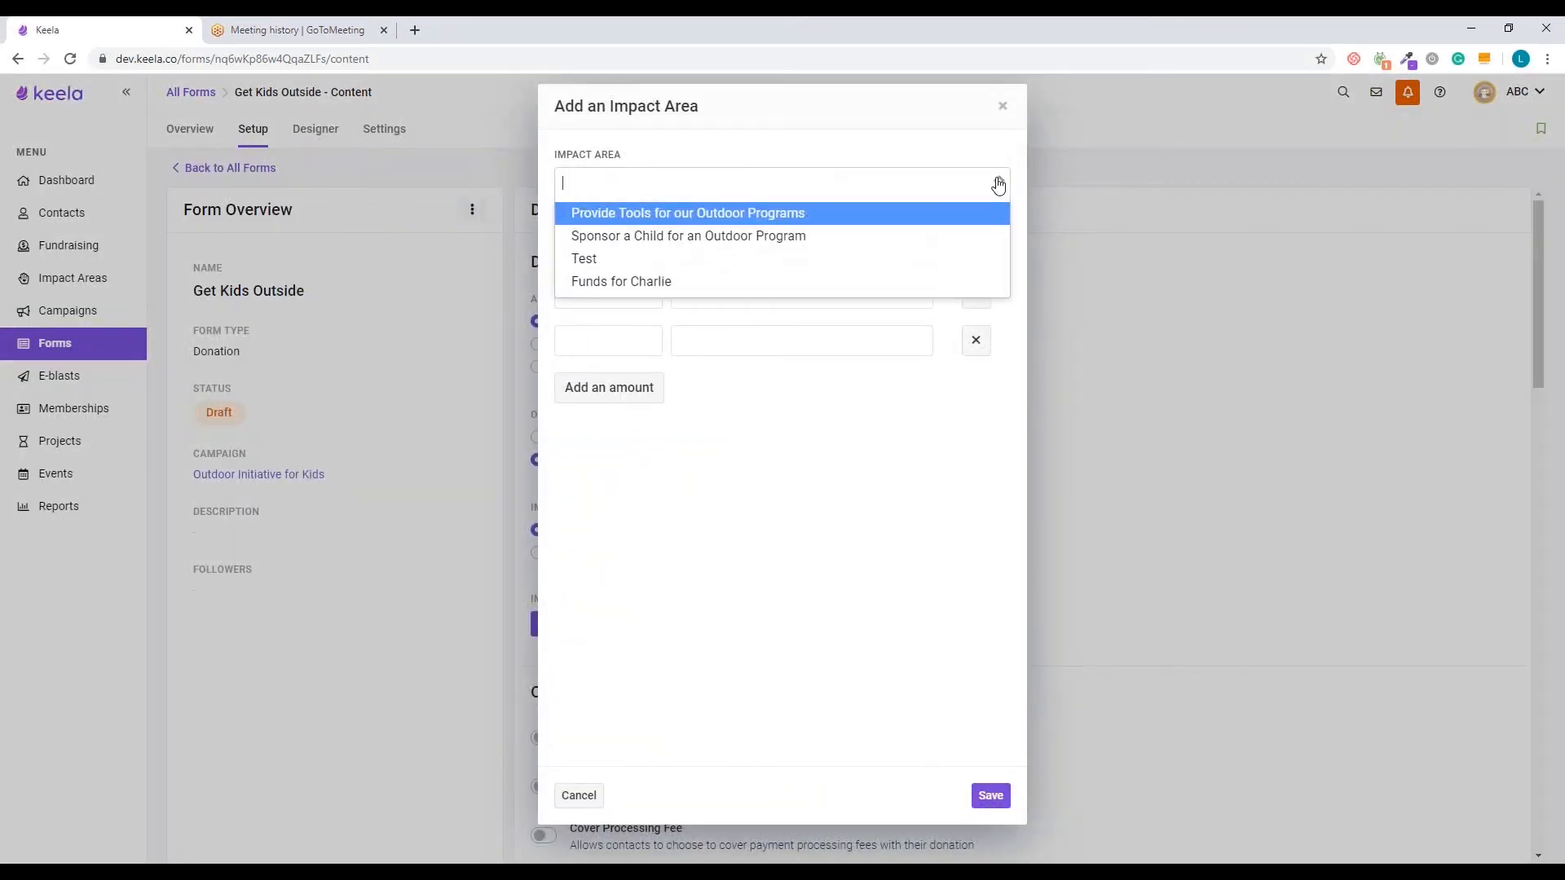
pyautogui.click(675, 217)
pyautogui.click(594, 249)
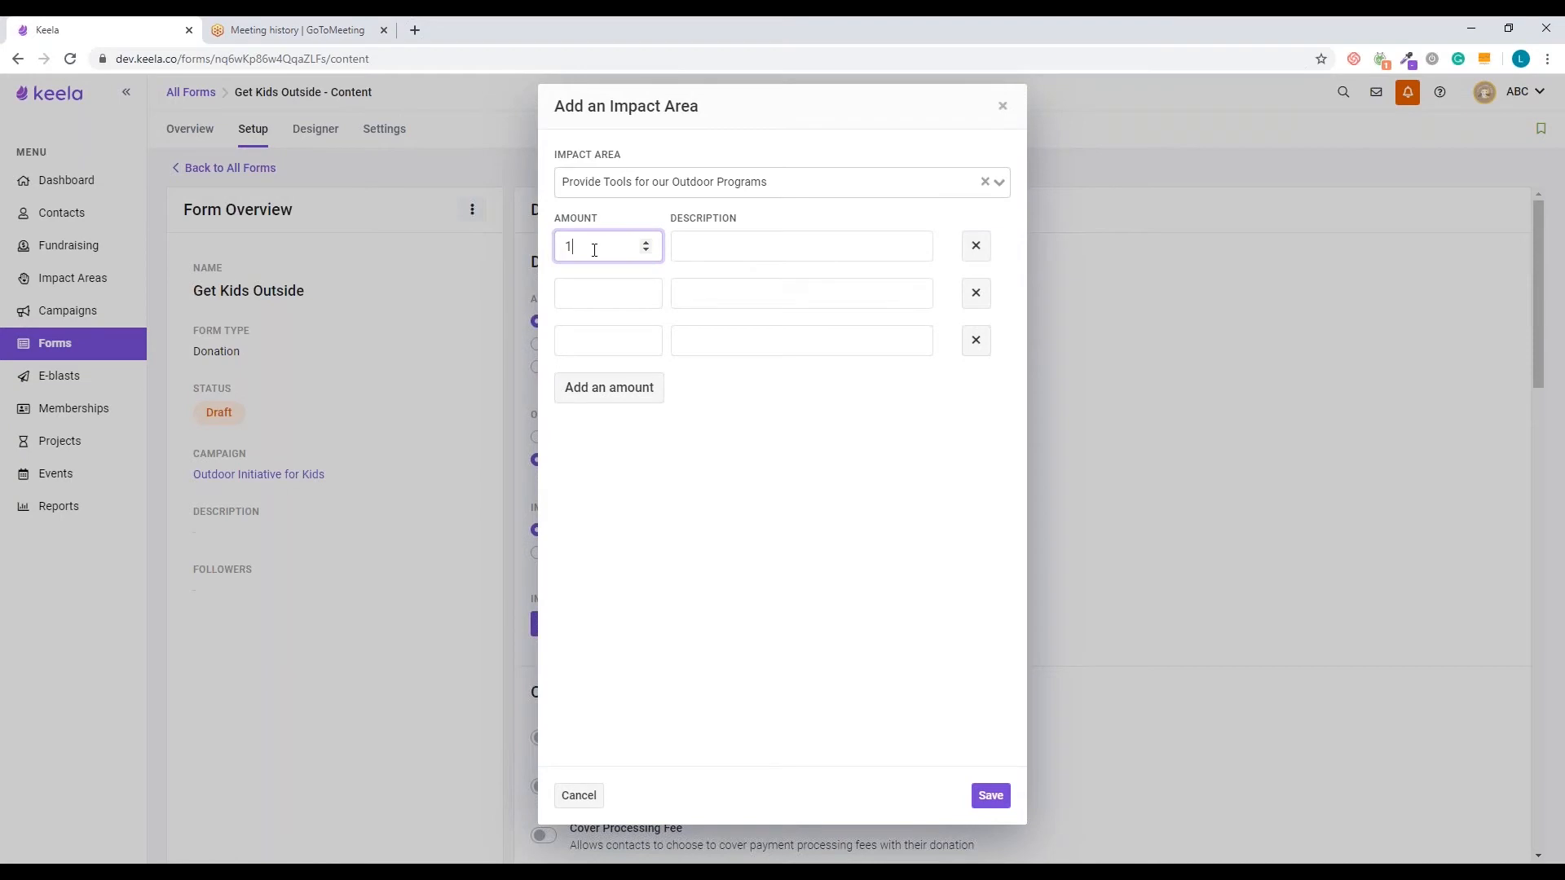
pyautogui.write('1')
pyautogui.moveTo(611, 252); pyautogui.dragTo(546, 243)
pyautogui.write('25')
pyautogui.click(778, 240)
pyautogui.write('a ')
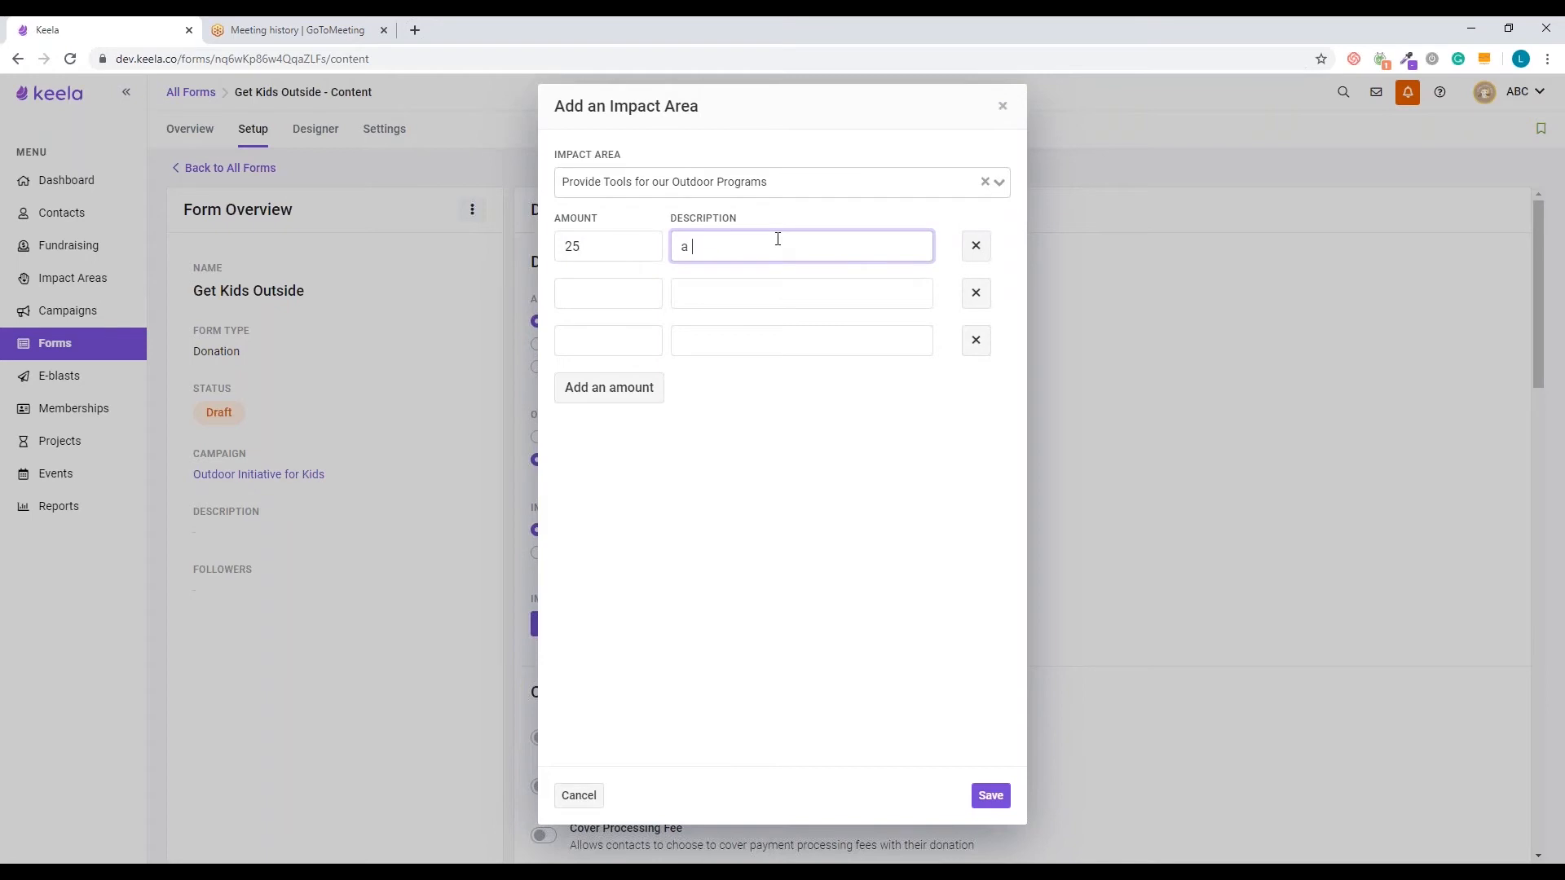
pyautogui.write('shovel')
# Enter a second amount of 30 described as "a rake" for the tools impact area.
pyautogui.click(629, 295)
pyautogui.write('30')
pyautogui.click(758, 296)
pyautogui.write('a rake')
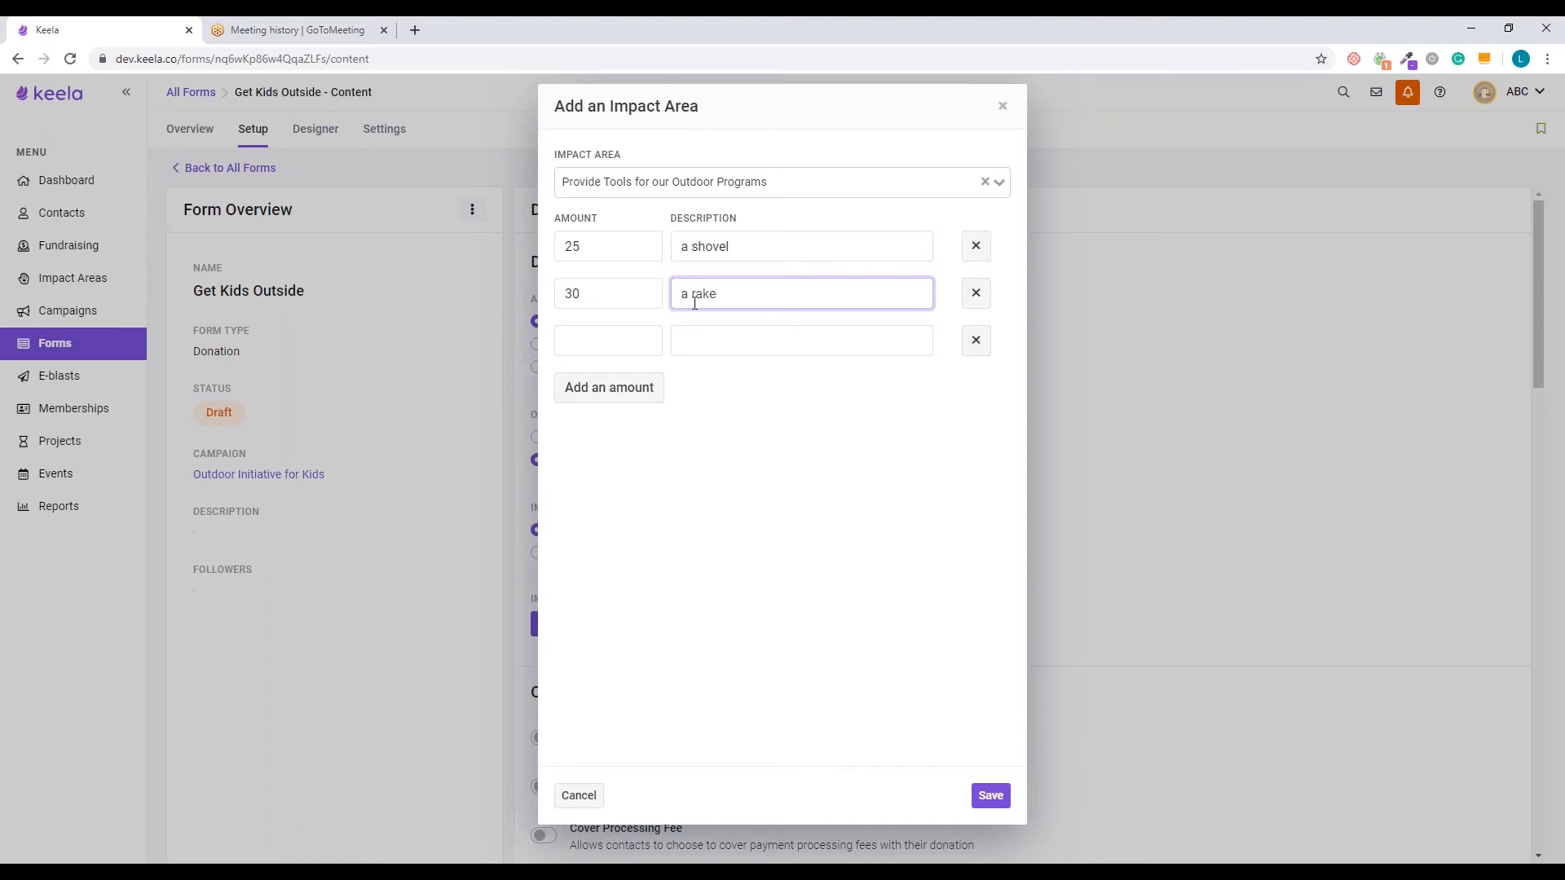
# Enter a third amount of 50 described as "gloves for 100 children" and save the tools impact area.
pyautogui.click(588, 333)
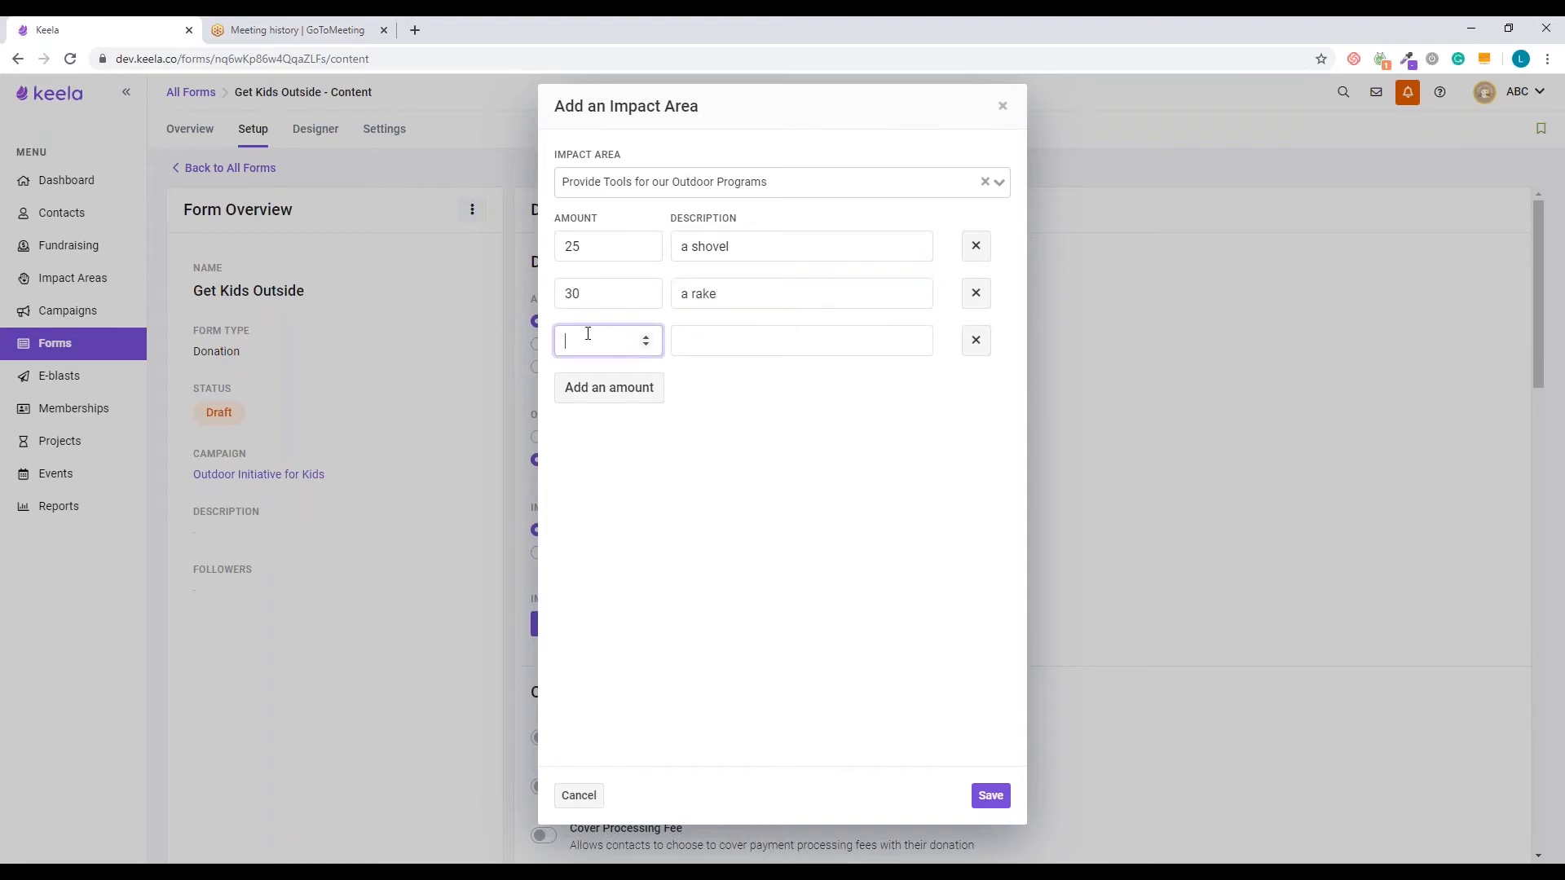
pyautogui.write('50')
pyautogui.press('BackSpace')
pyautogui.write('0')
pyautogui.click(731, 345)
pyautogui.write('gloves for')
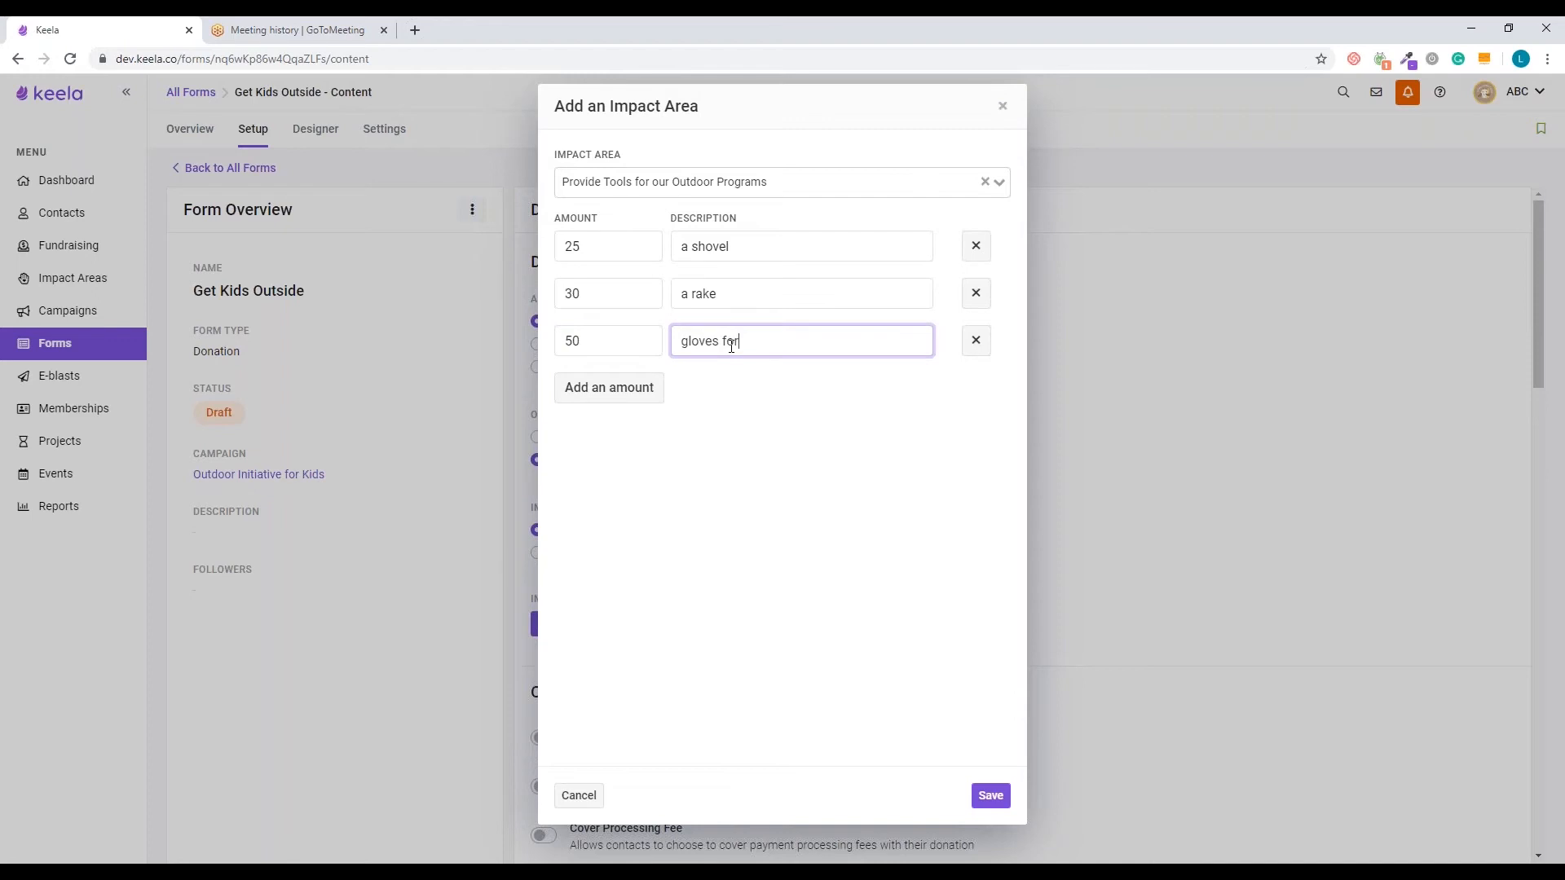
pyautogui.write(' 100 children')
pyautogui.click(652, 403)
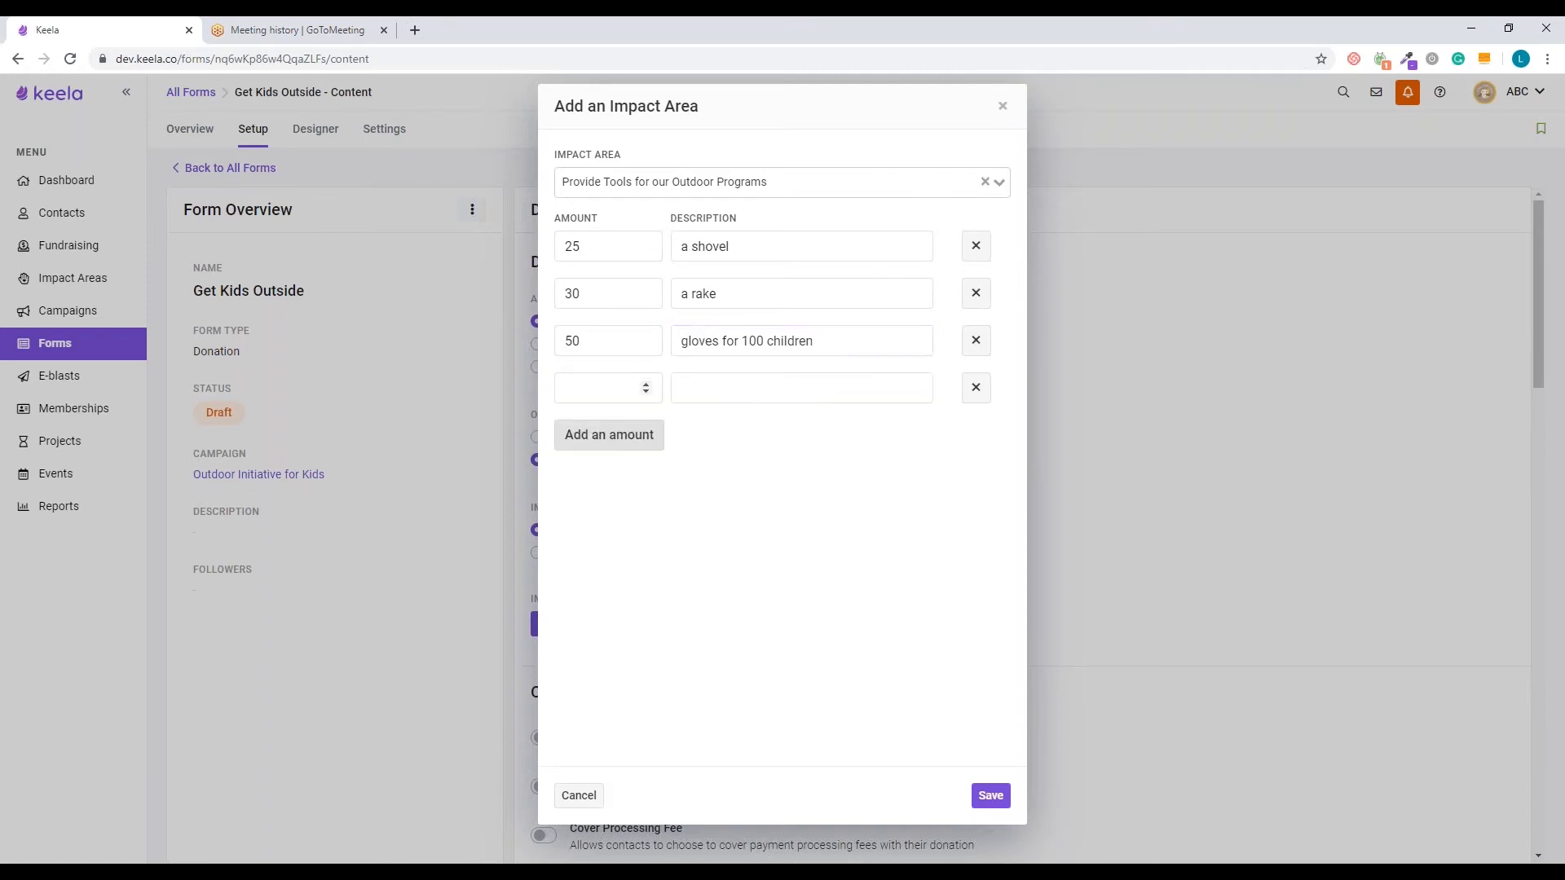
pyautogui.click(985, 394)
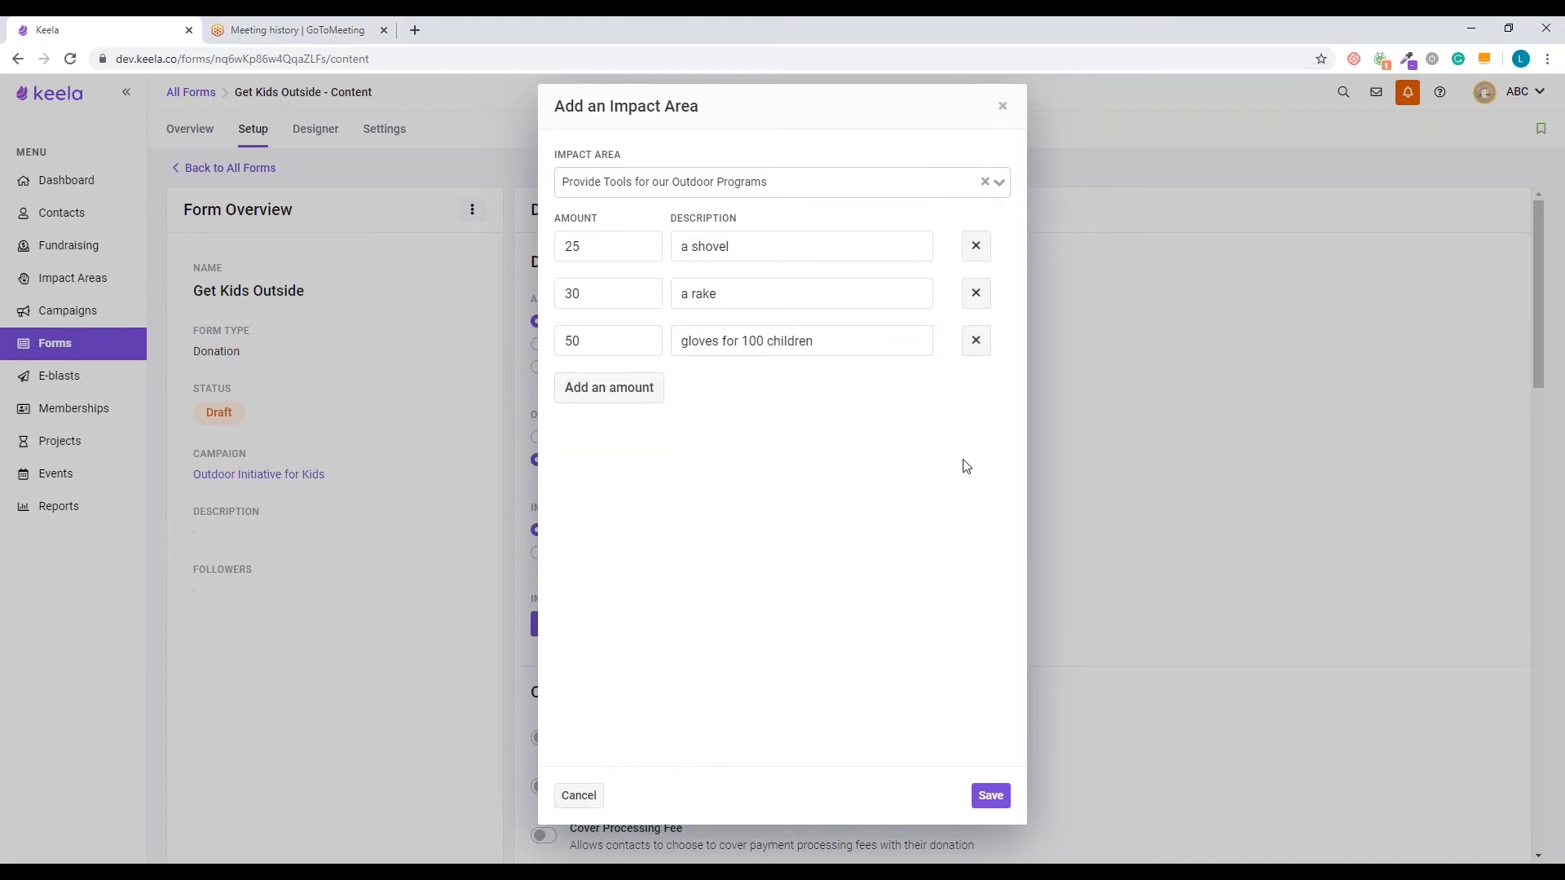
pyautogui.click(990, 796)
# Start another impact area for "Sponsor a Child for an Outdoor Program" with a first amount of 250.
pyautogui.scroll(-1, 888, 693)
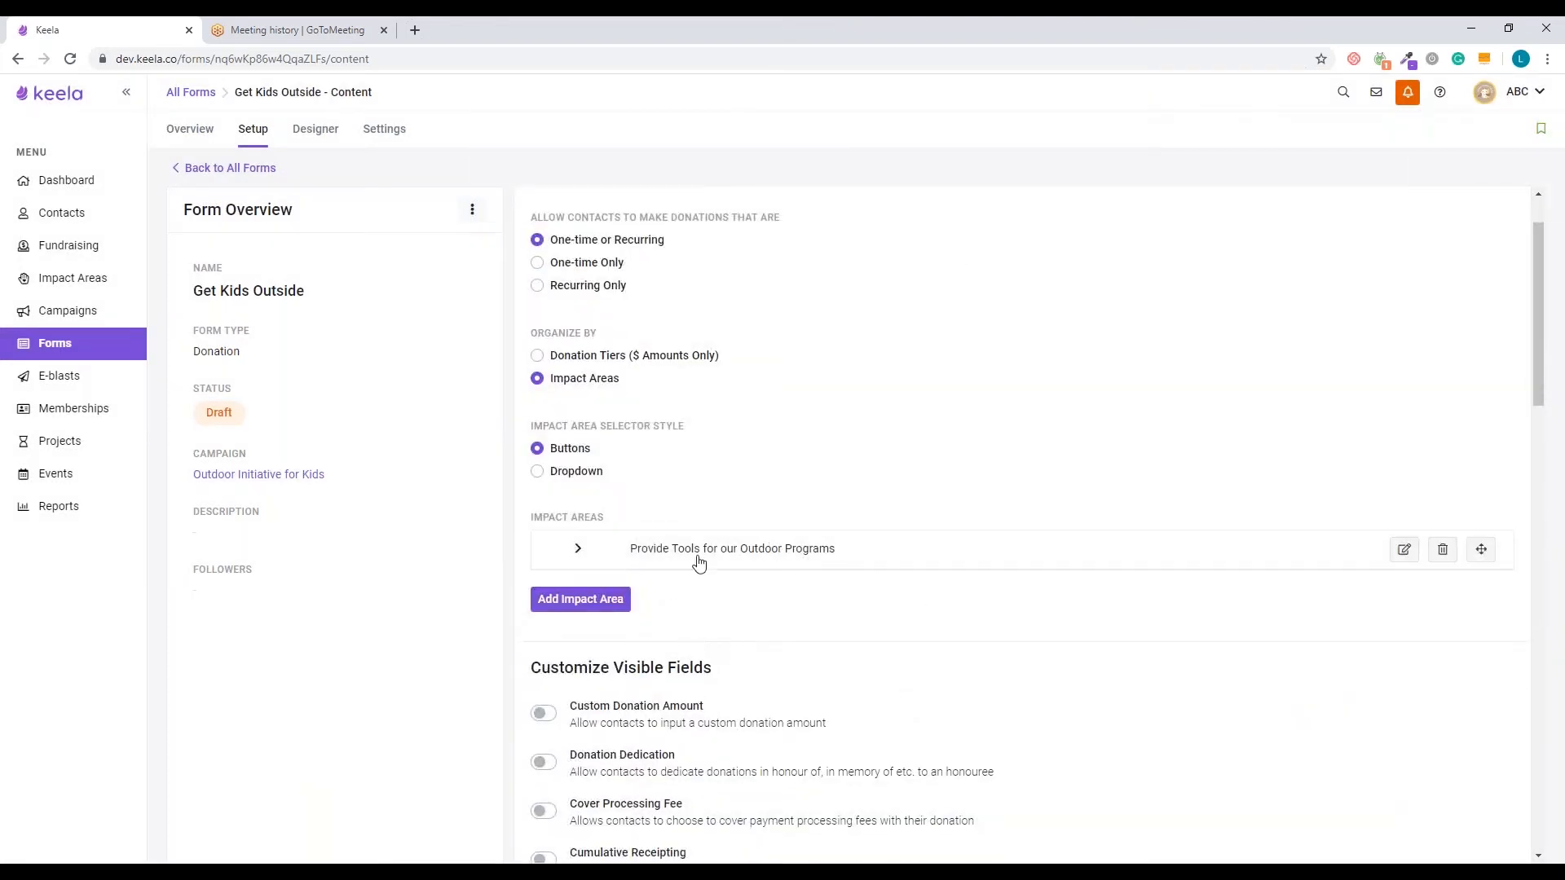
pyautogui.click(608, 603)
pyautogui.click(911, 182)
pyautogui.click(699, 215)
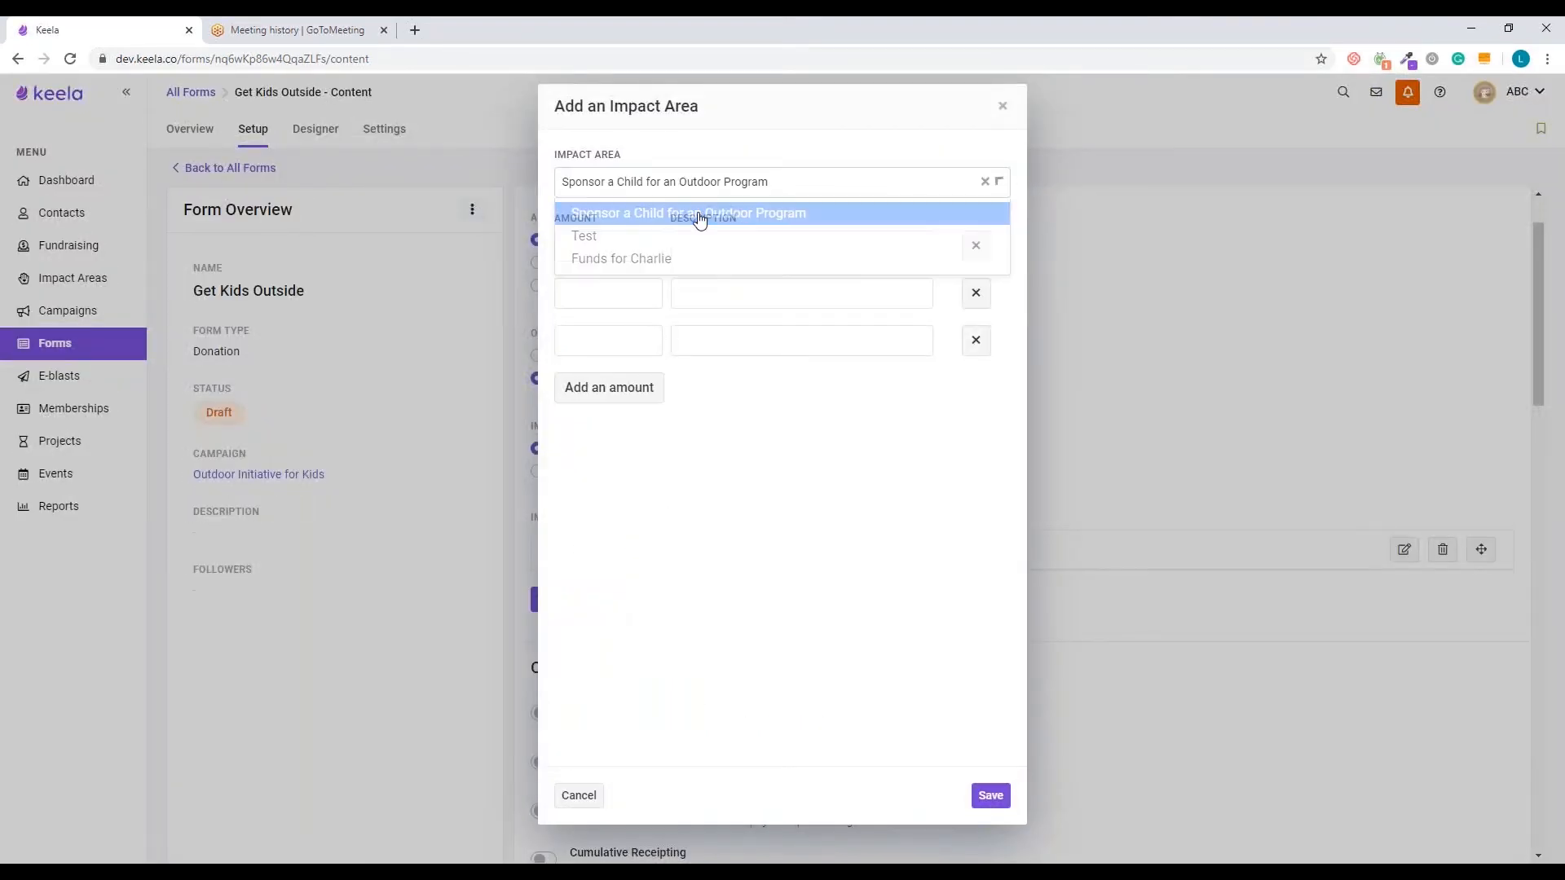
pyautogui.click(609, 242)
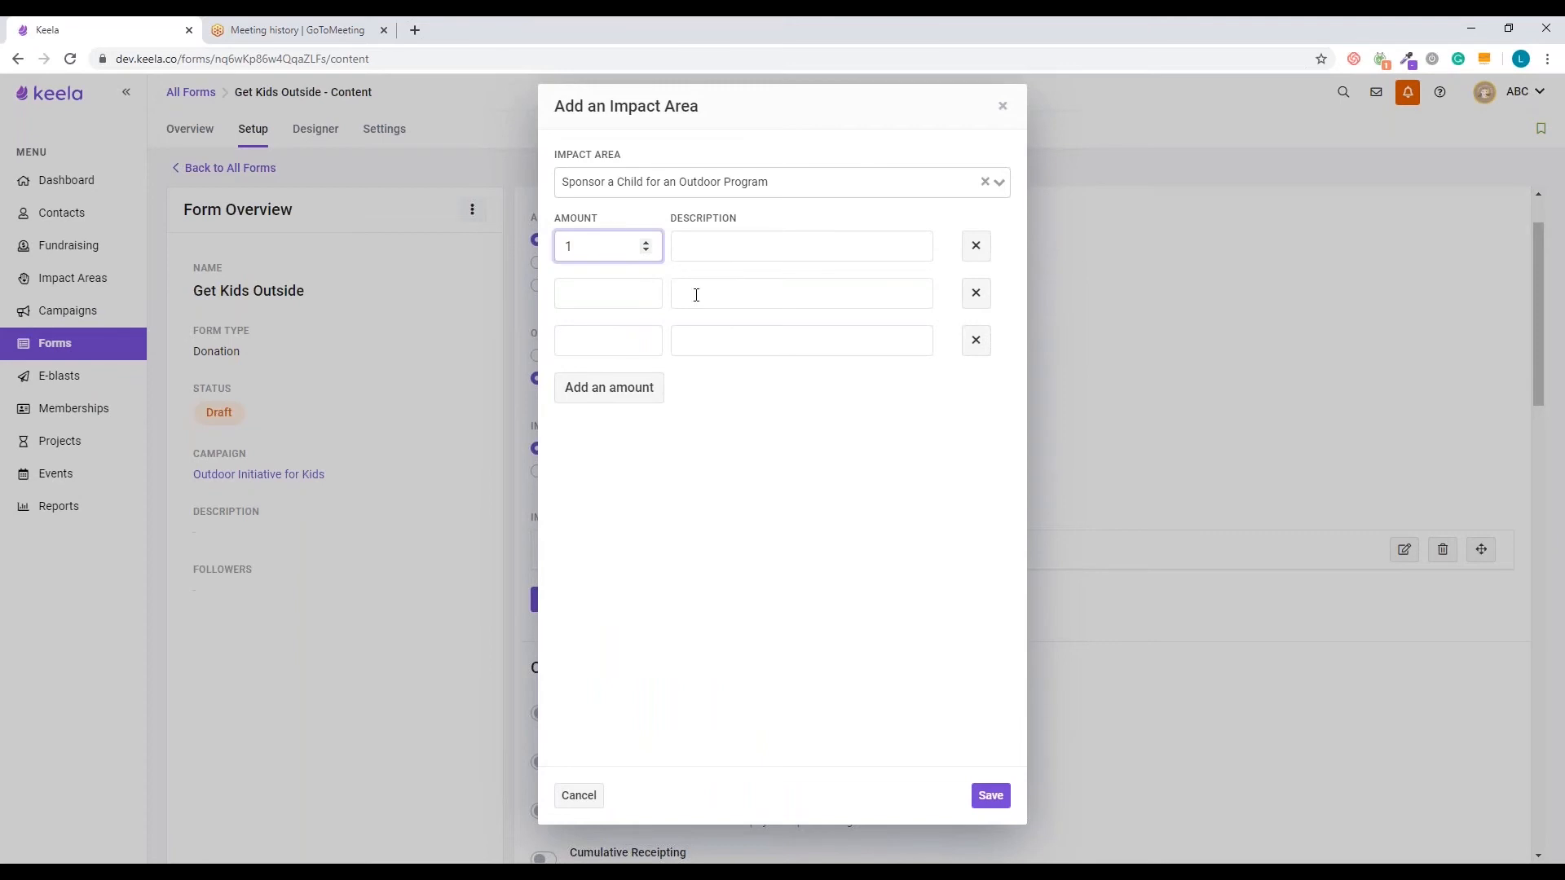
pyautogui.write('250')
# Describe the 250 amount as "Sponsor 1 child".
pyautogui.click(678, 244)
pyautogui.write('Spomnsp')
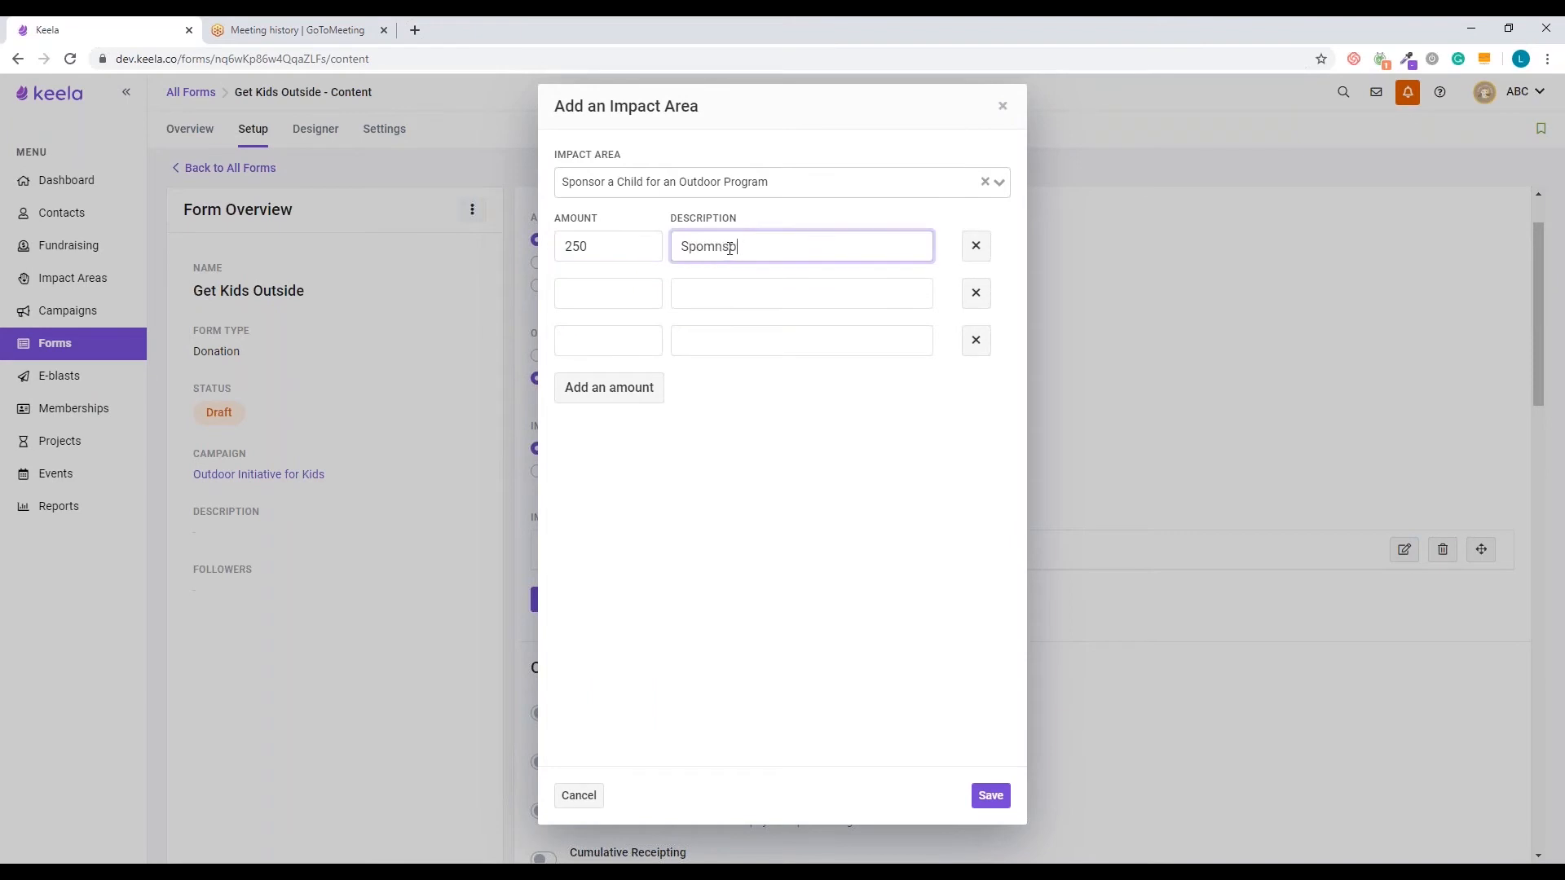
pyautogui.press('BackSpace')
pyautogui.press('BackSpace')
pyautogui.press('BackSpace')
pyautogui.press('BackSpace')
pyautogui.write('nsor a')
pyautogui.press('BackSpace')
pyautogui.press('BackSpace')
pyautogui.press('BackSpace')
pyautogui.press('BackSpace')
pyautogui.press('BackSpace')
pyautogui.press('BackSpace')
pyautogui.write('nsor 1 child')
# Enter a second amount of 500 described as "Sponsor 2 children" for the child sponsorship impact area.
pyautogui.click(602, 285)
pyautogui.write('500')
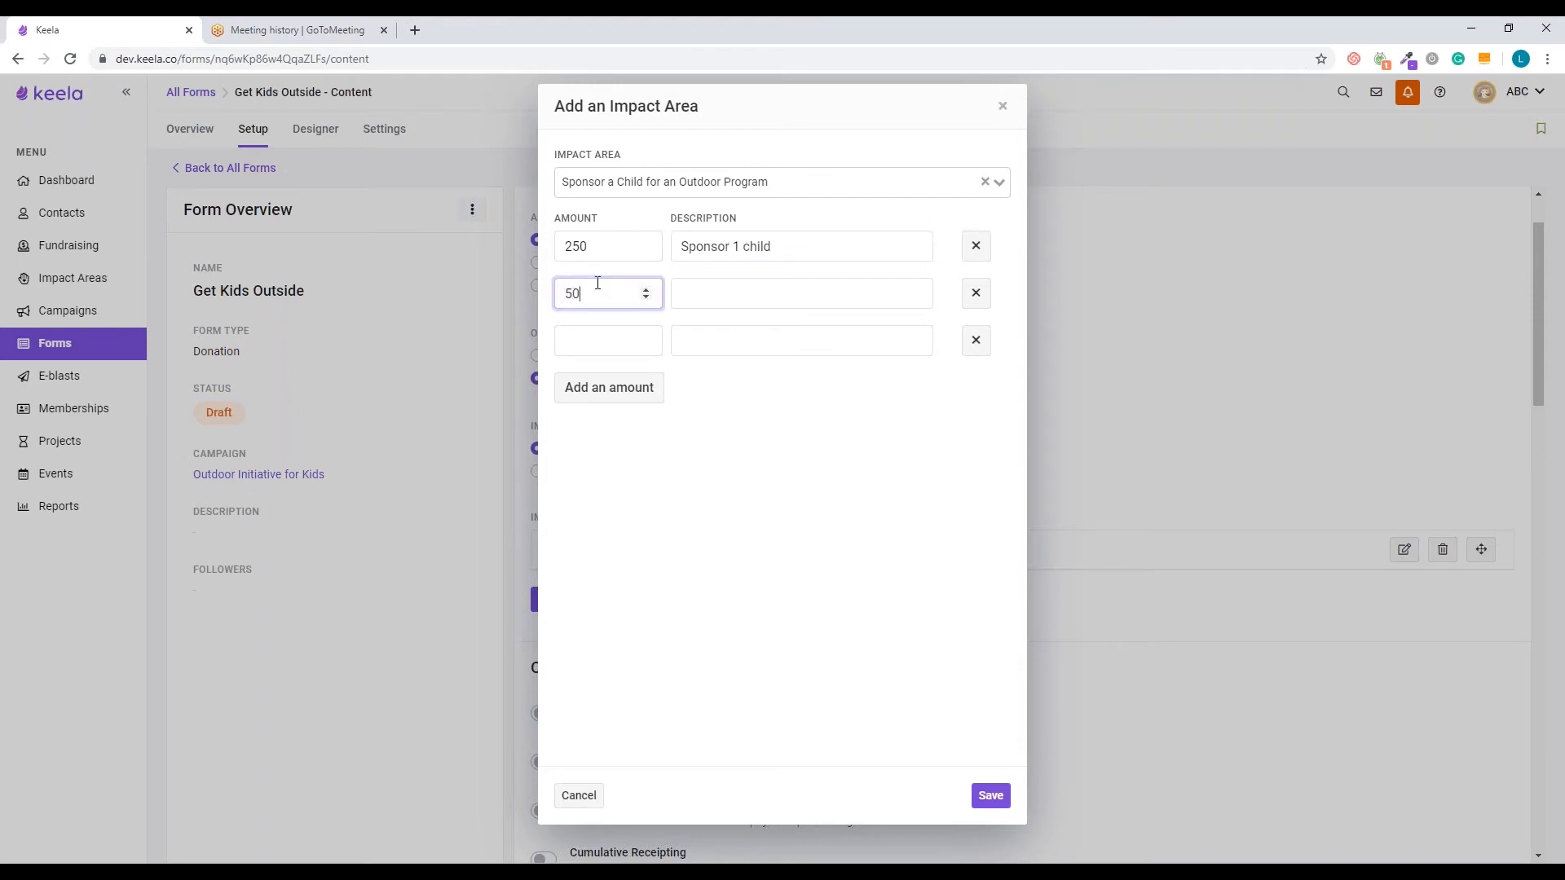
pyautogui.click(720, 299)
pyautogui.write('Sponsor 2 children')
# Enter a third amount of 1000 described as "Sponsor 4 children" and save the child sponsorship impact area.
pyautogui.click(609, 347)
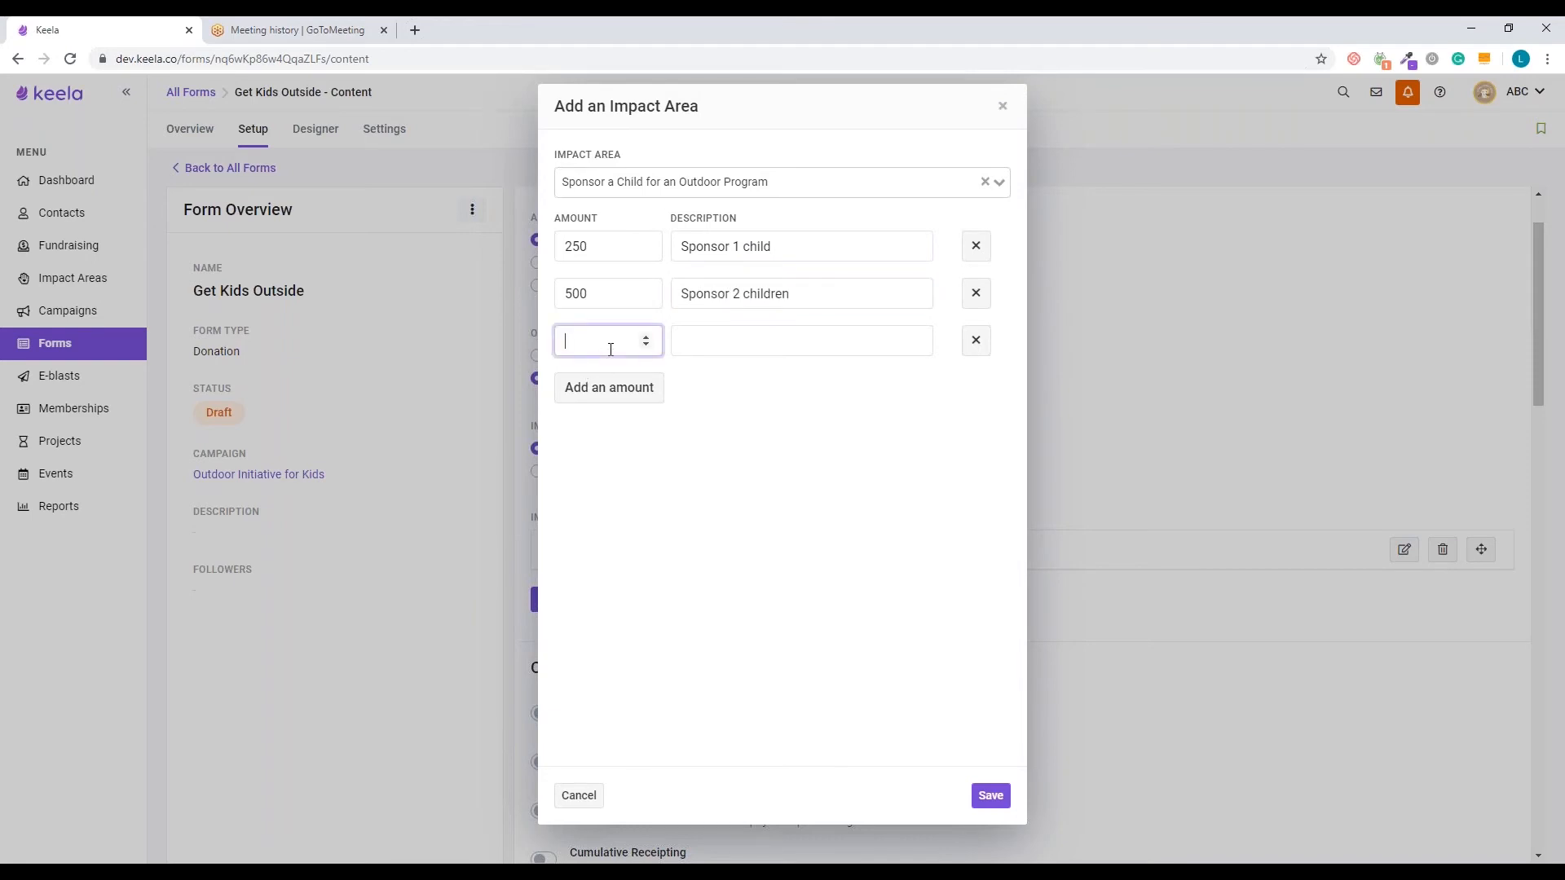
pyautogui.write('1000')
pyautogui.click(720, 344)
pyautogui.write('Sponsor 4 children')
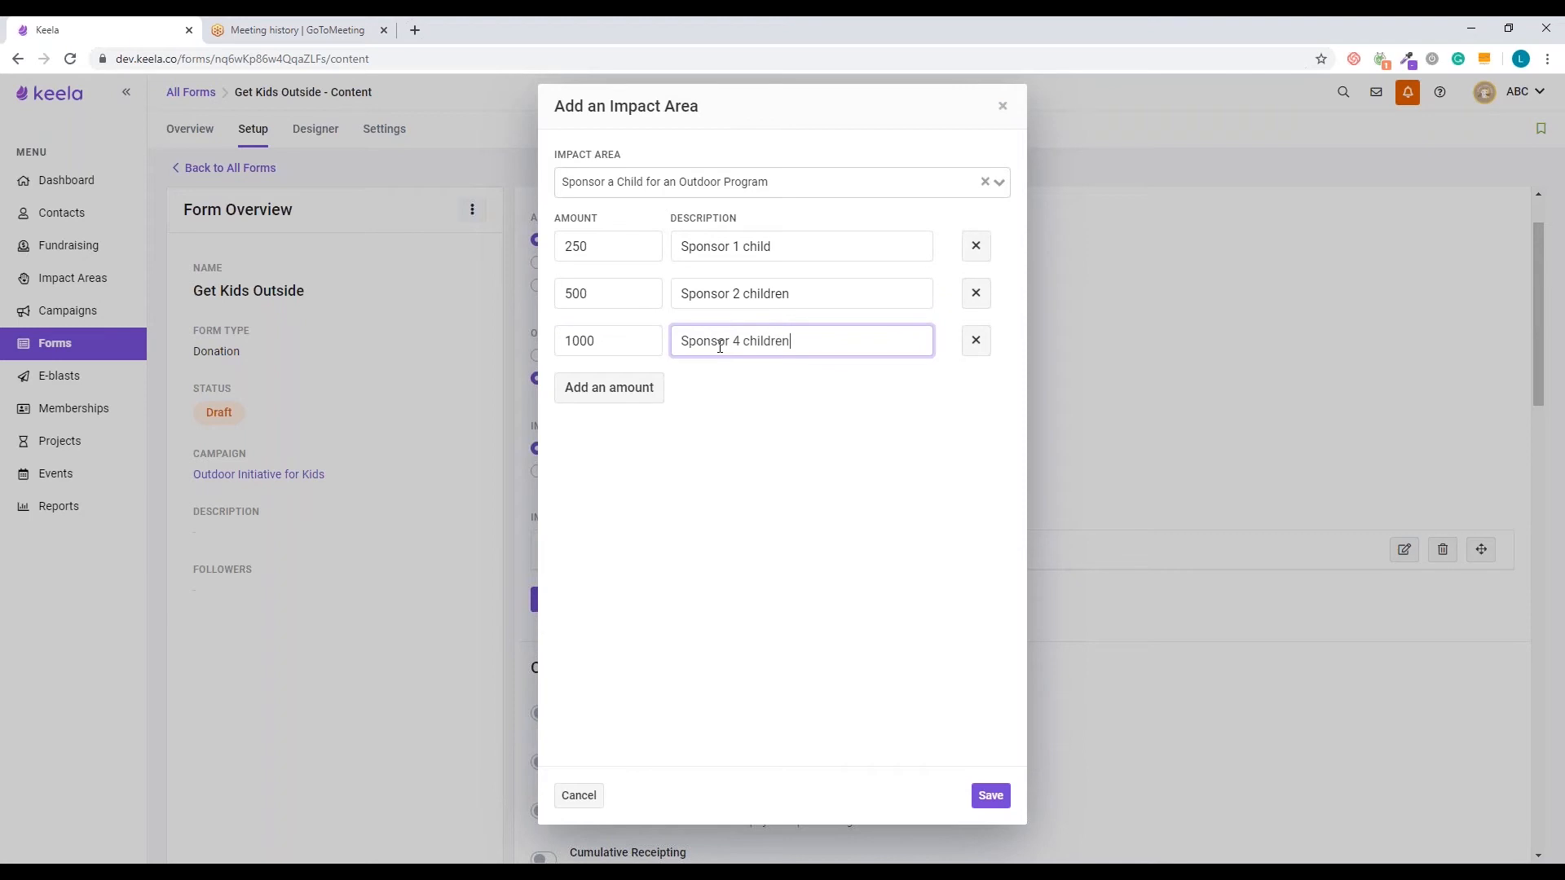
pyautogui.click(988, 795)
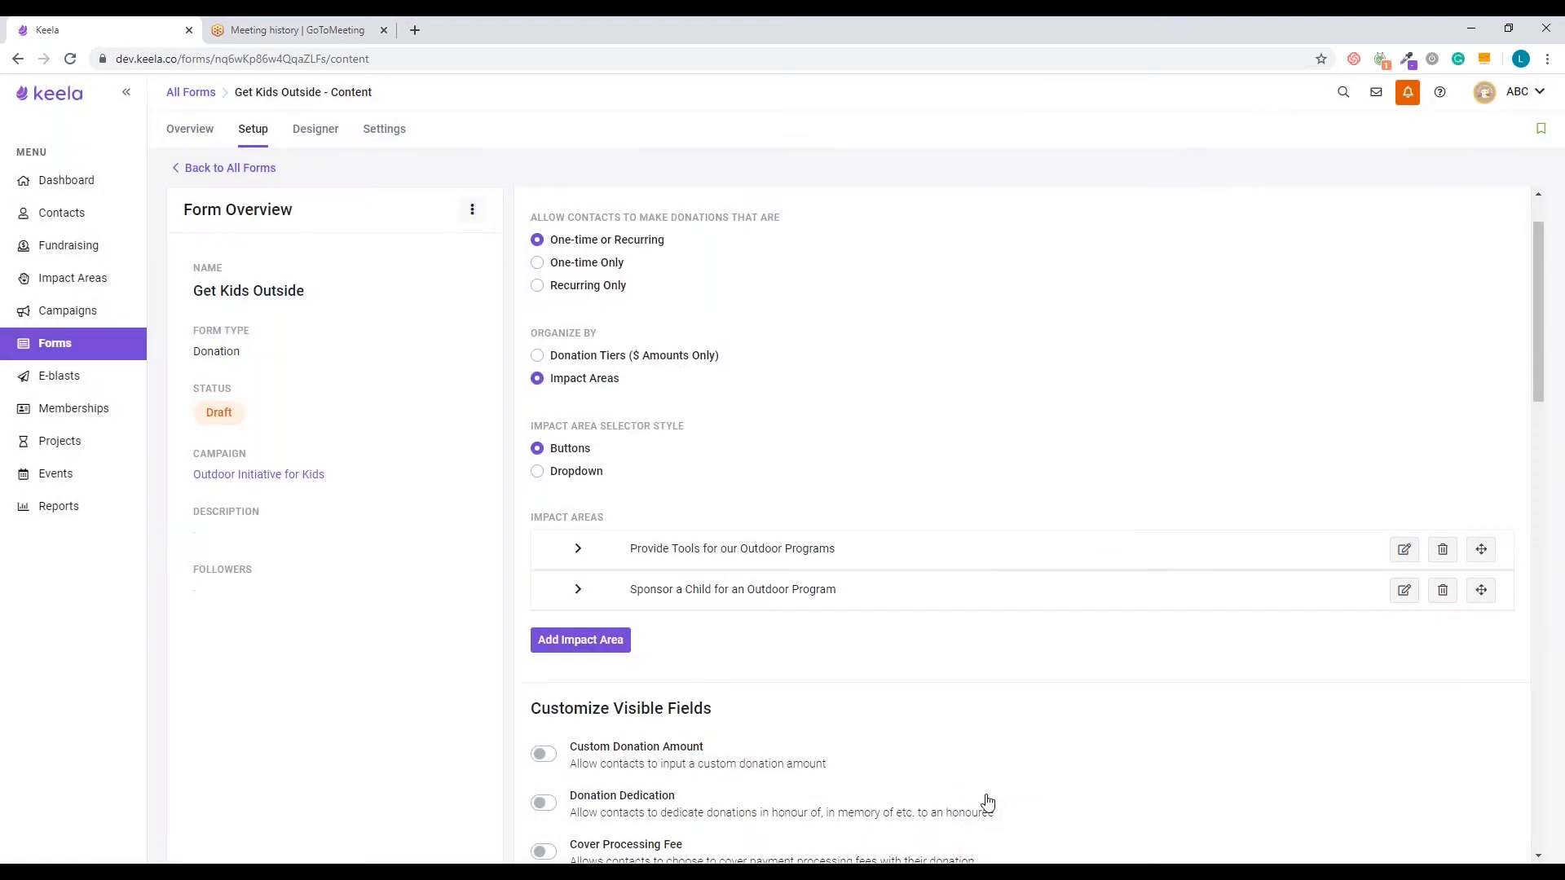
# Expand each of the two impact areas in turn to review its amounts and descriptions.
pyautogui.click(578, 550)
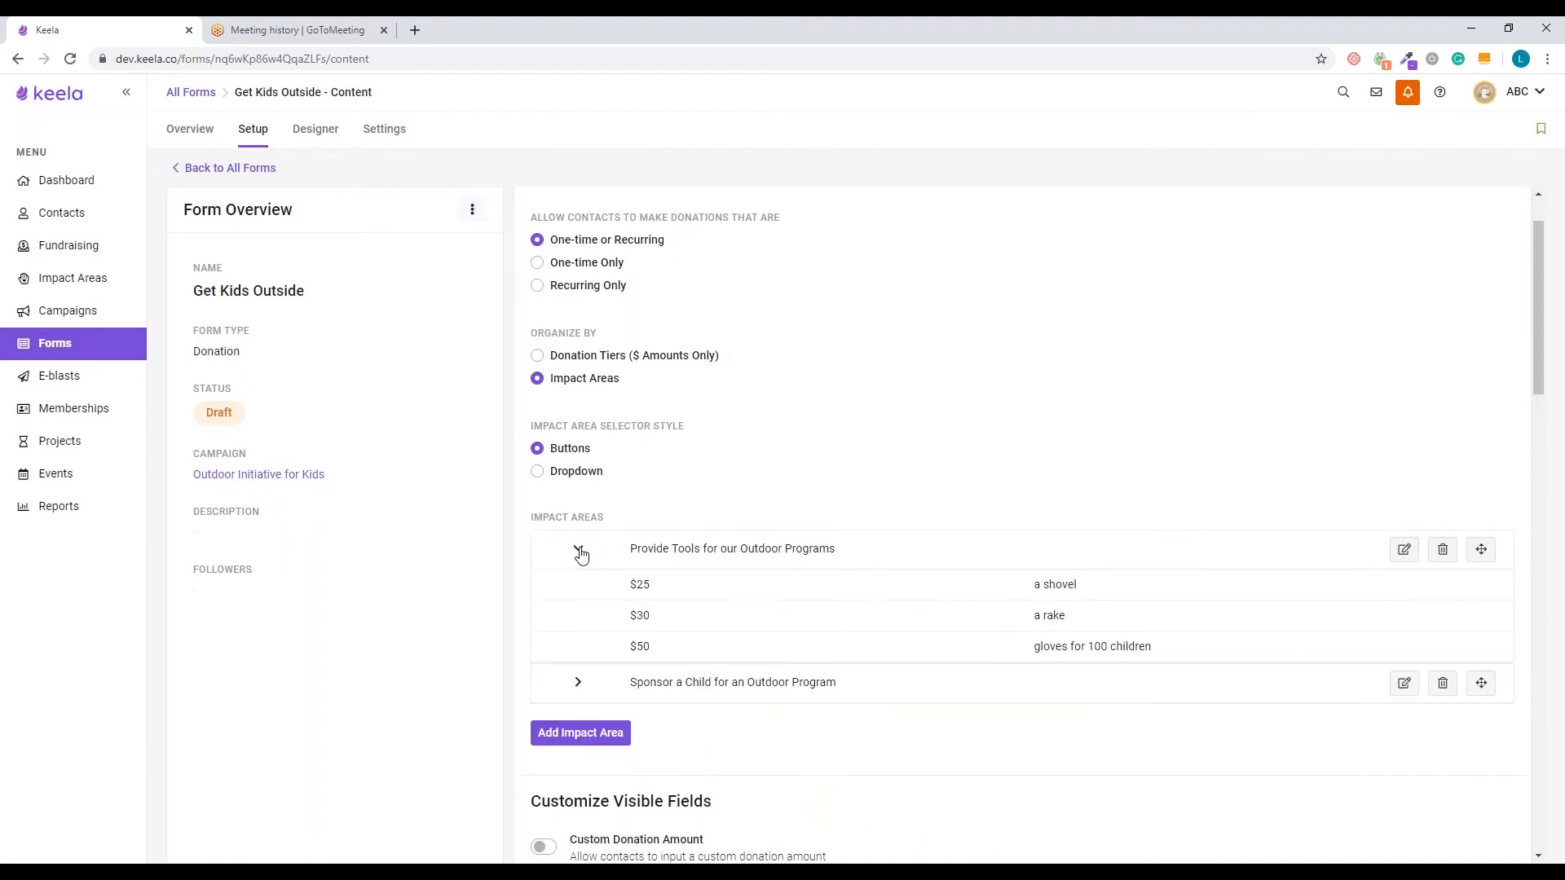
pyautogui.click(579, 552)
pyautogui.click(578, 598)
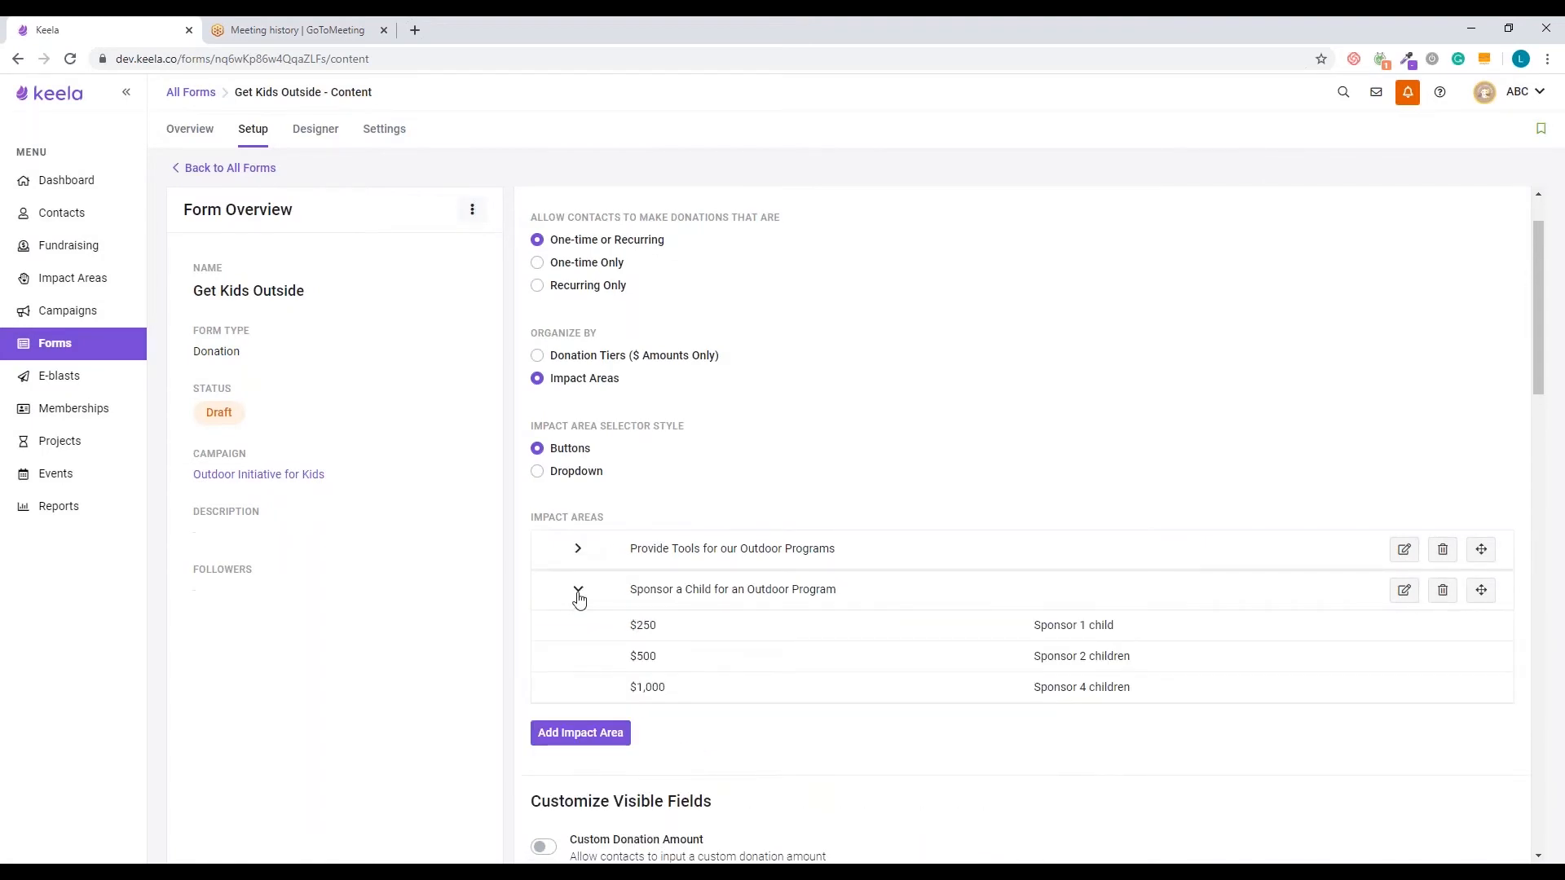
pyautogui.click(577, 595)
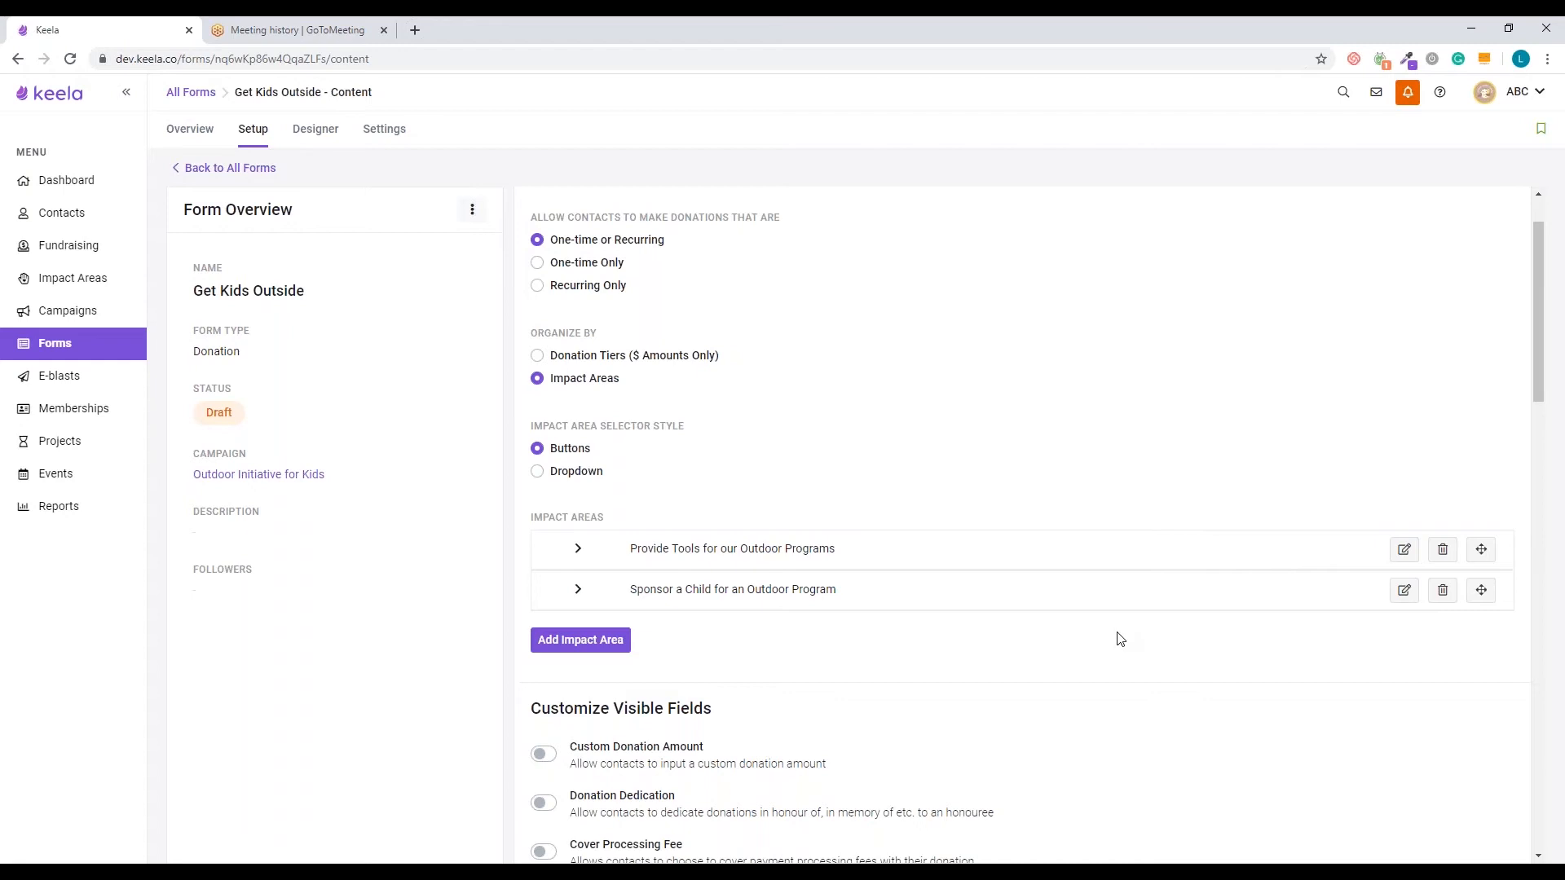
pyautogui.scroll(-3, 1101, 620)
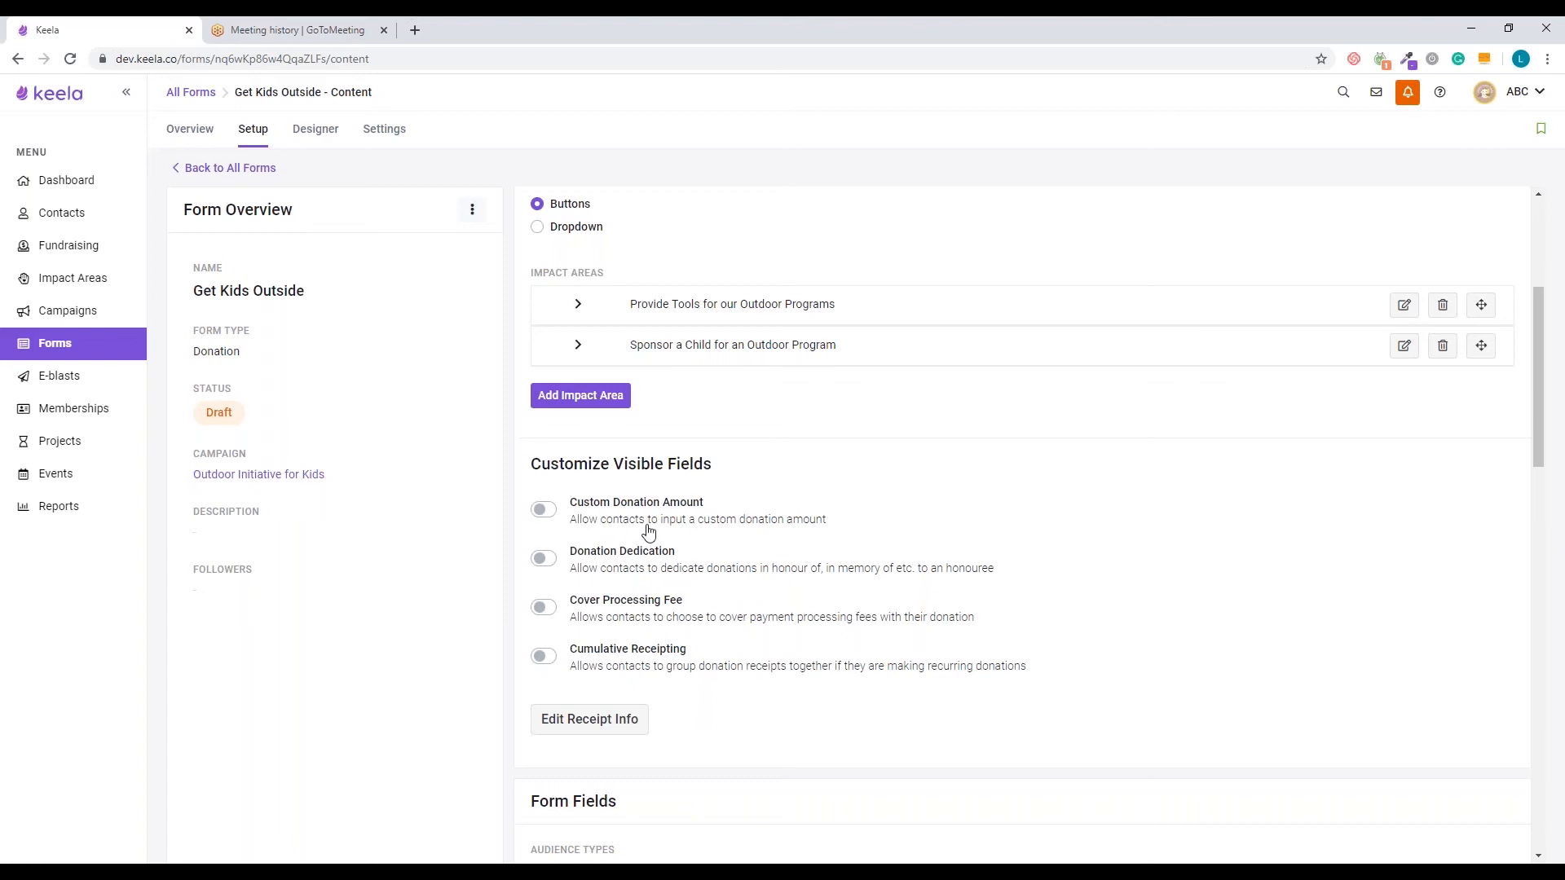
# Enable Custom Donation Amount, Donation Dedication, Cover Processing Fee and Cumulative Receipting in the form's visible fields.
pyautogui.scroll(2, 677, 534)
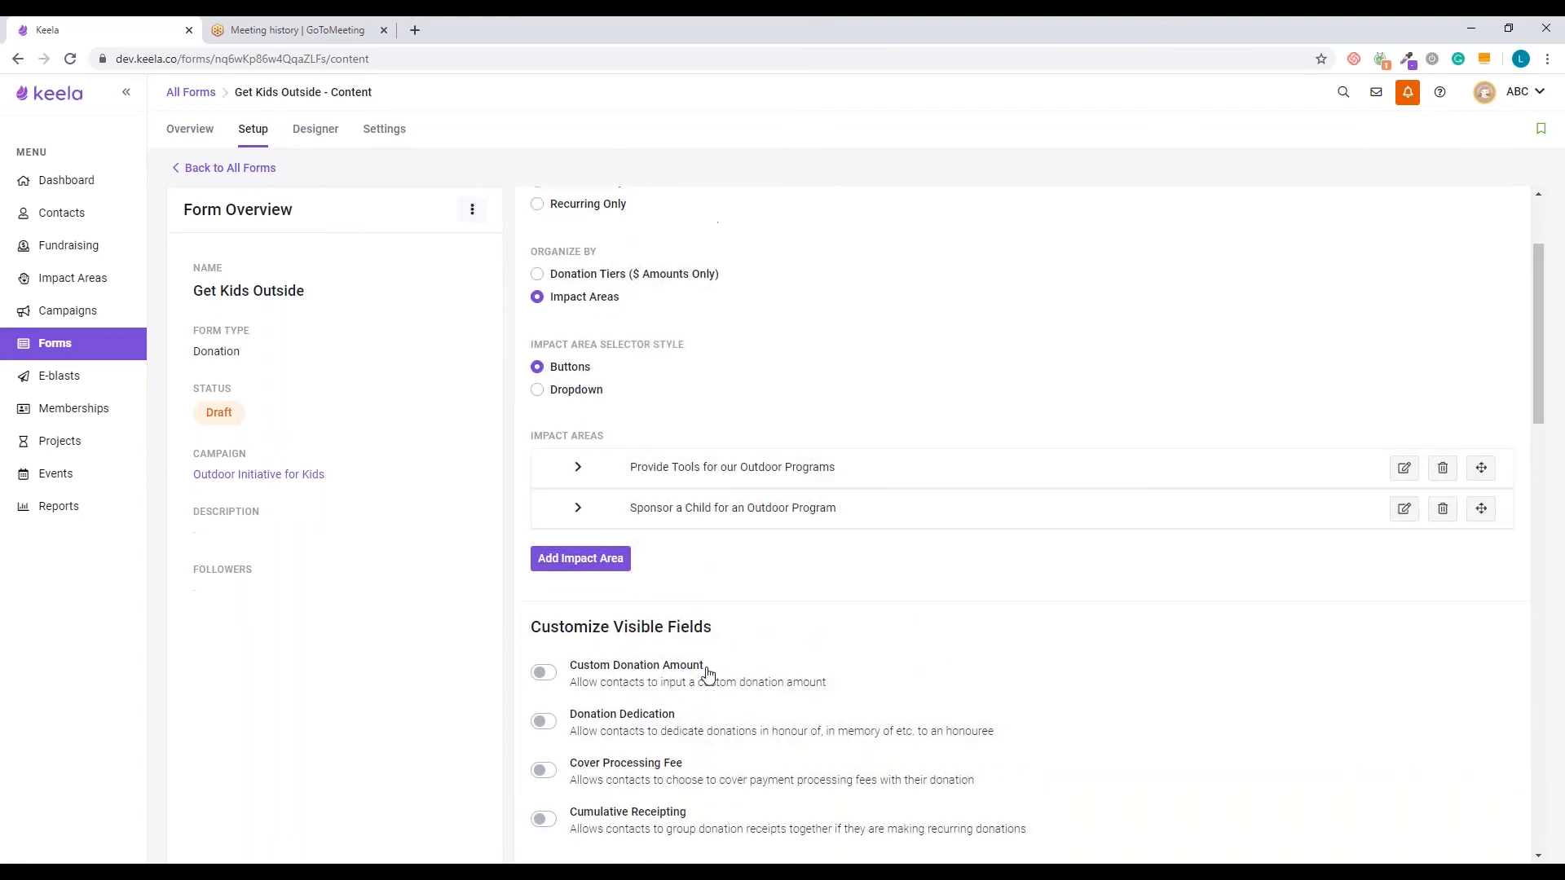
pyautogui.scroll(-1, 707, 673)
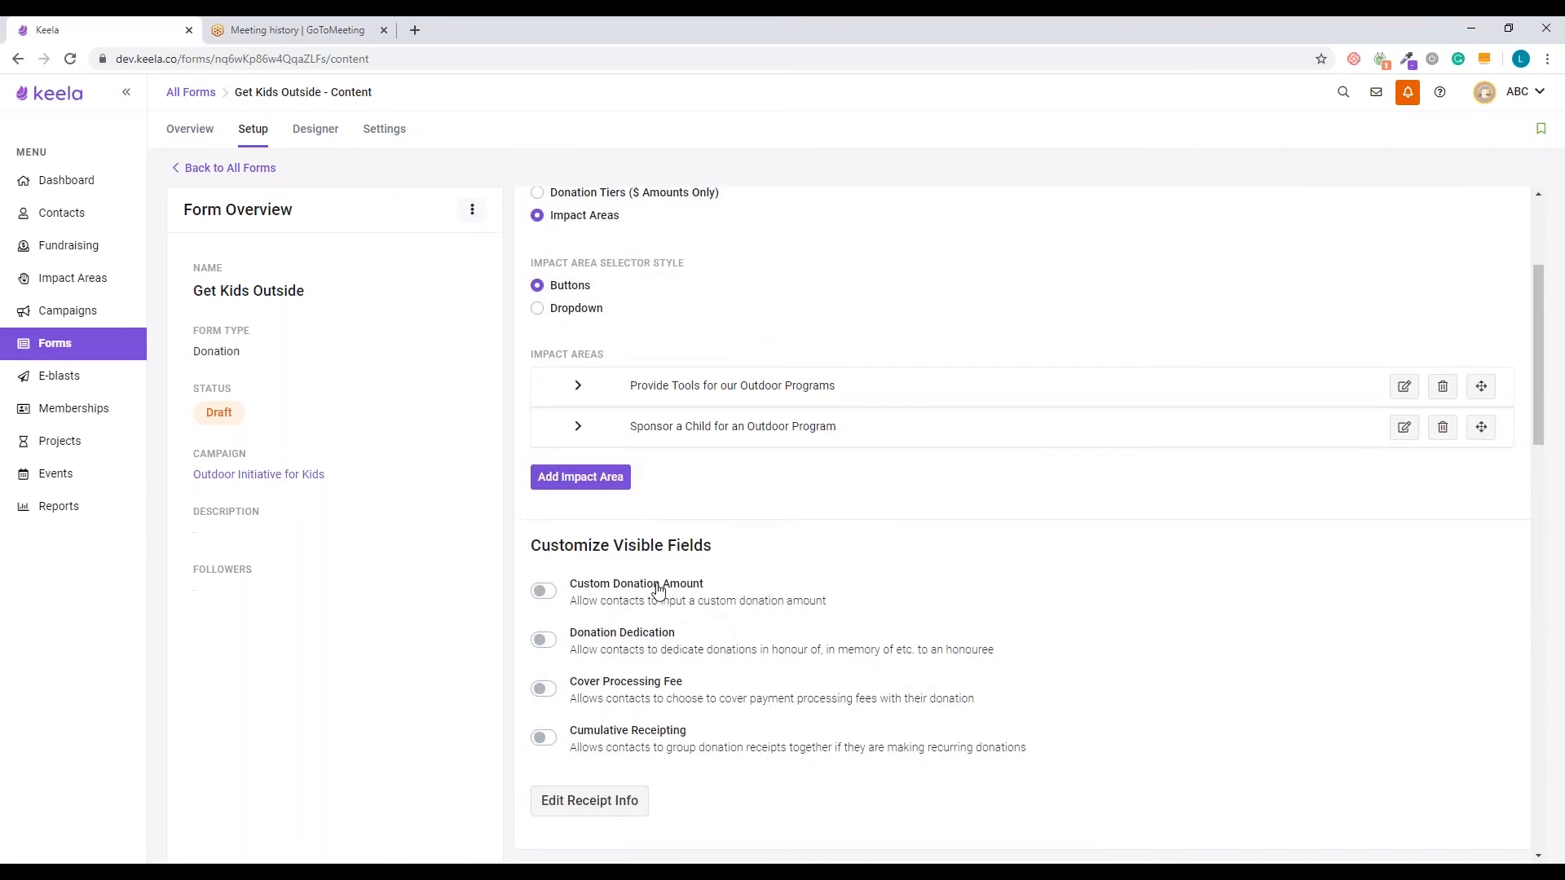
pyautogui.click(552, 596)
pyautogui.scroll(-1, 589, 601)
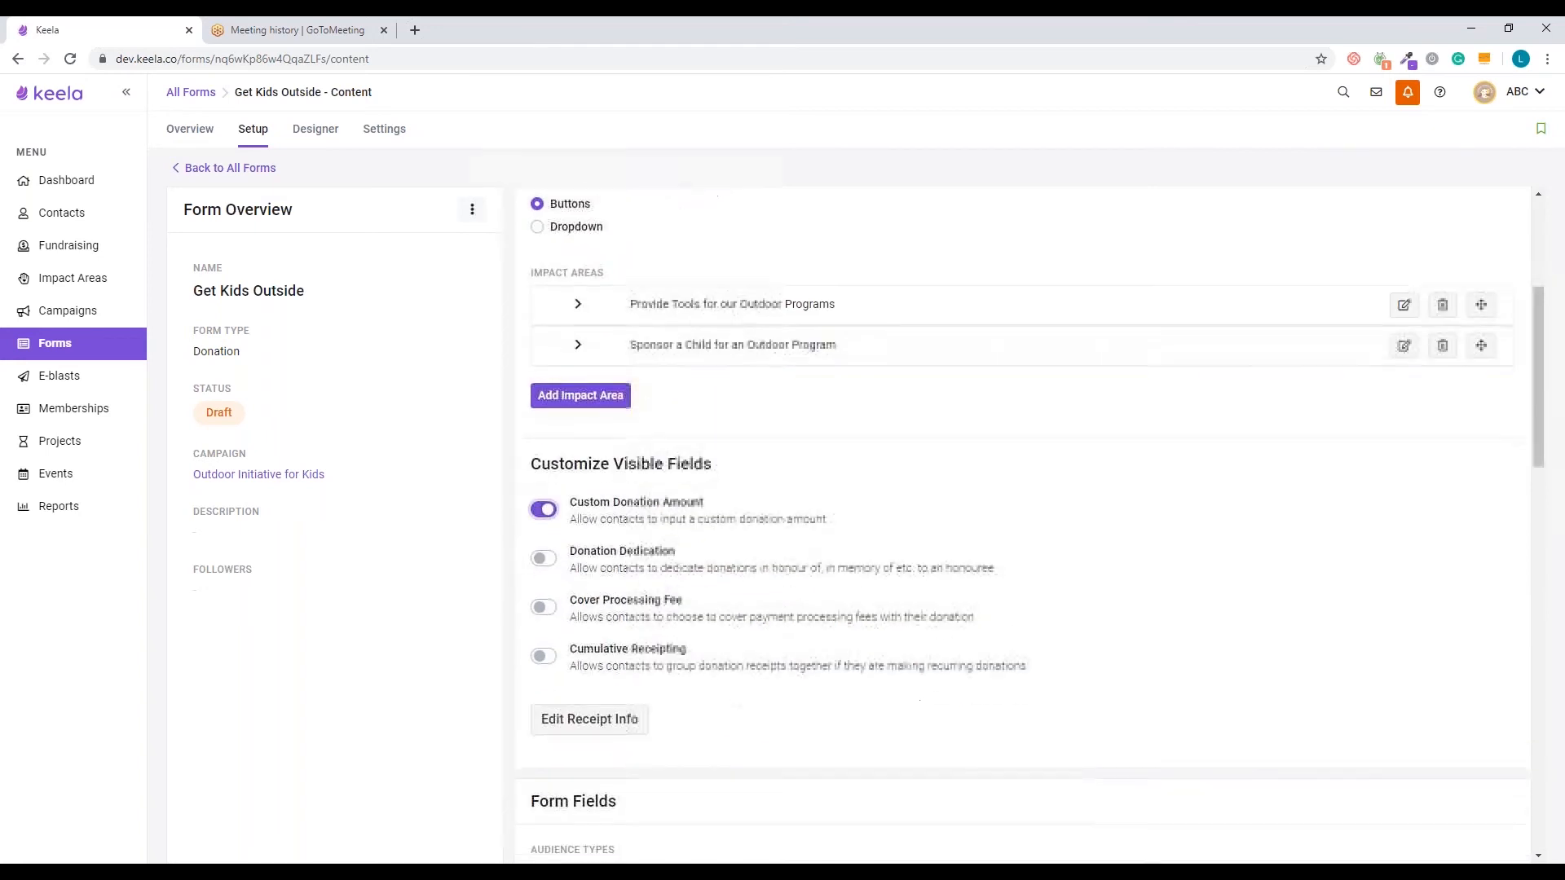
pyautogui.click(553, 564)
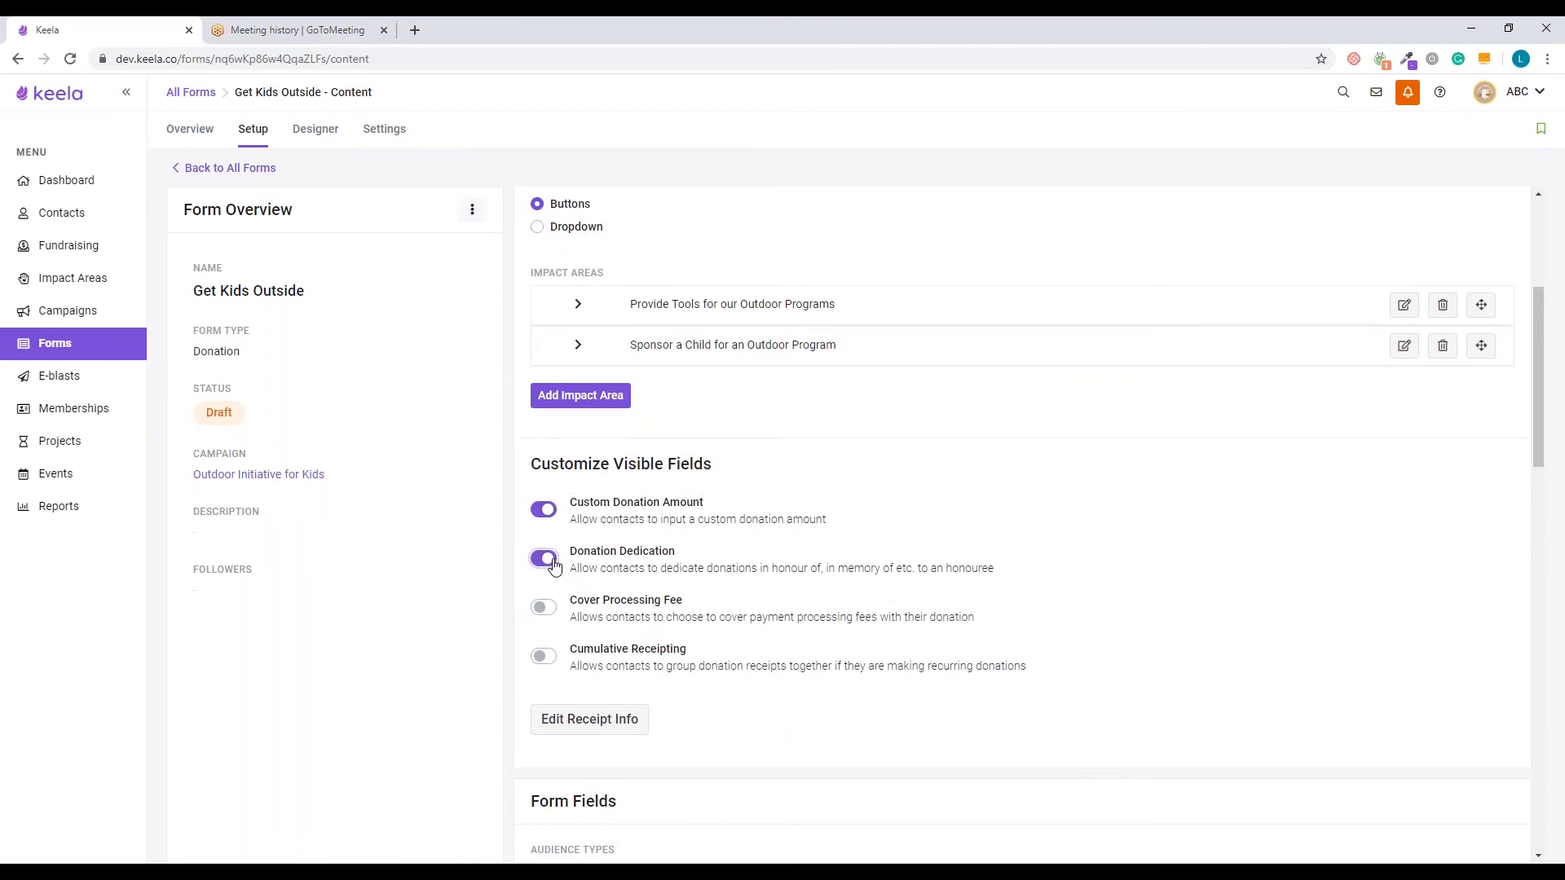
pyautogui.scroll(-1, 595, 530)
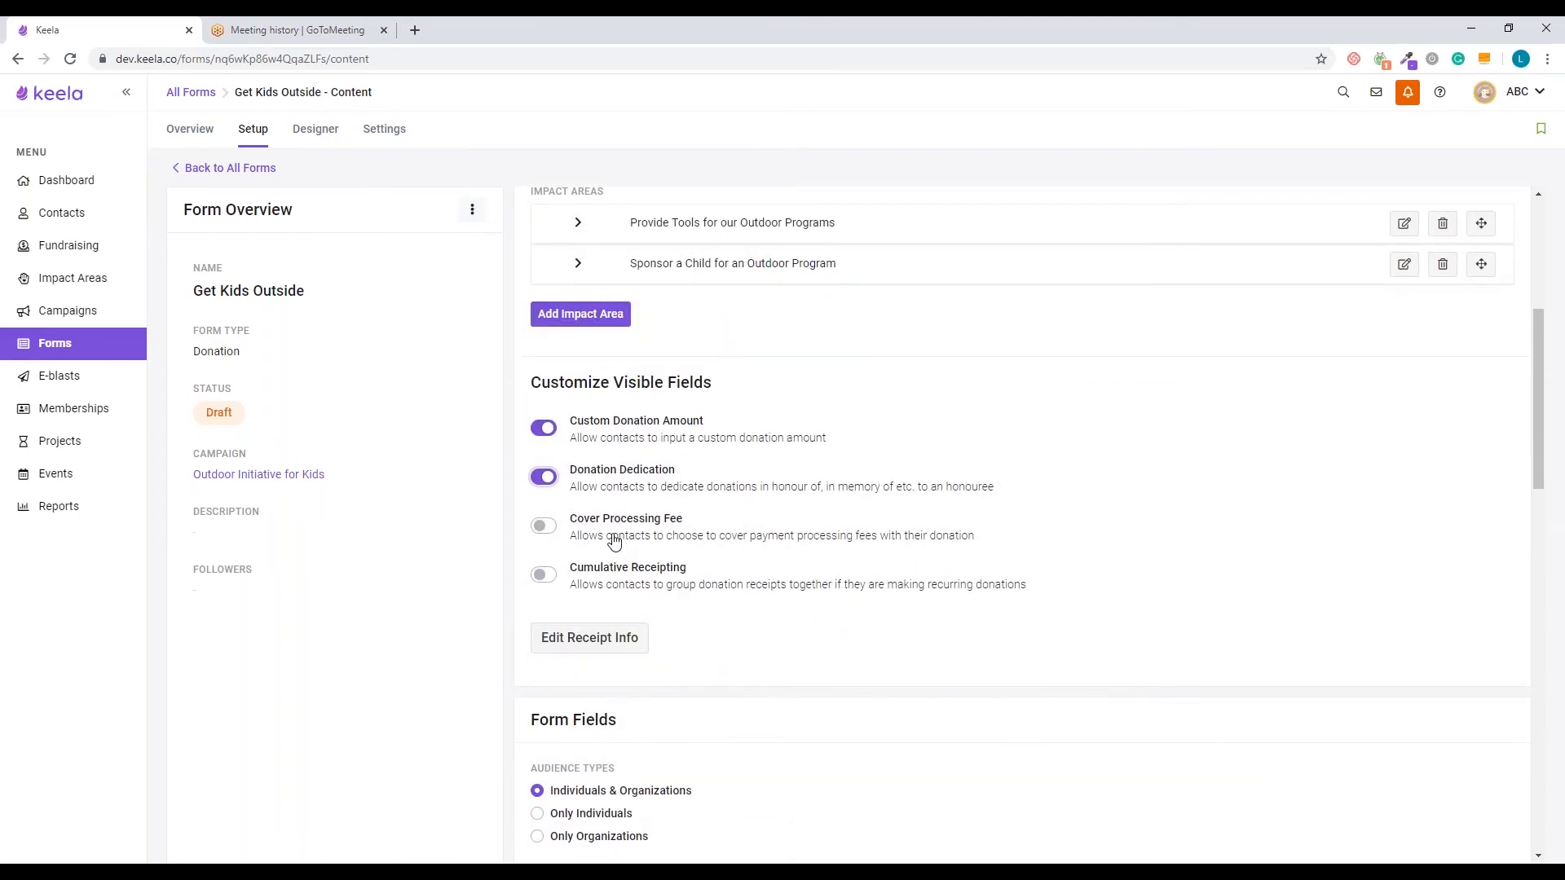
pyautogui.click(556, 530)
pyautogui.click(552, 580)
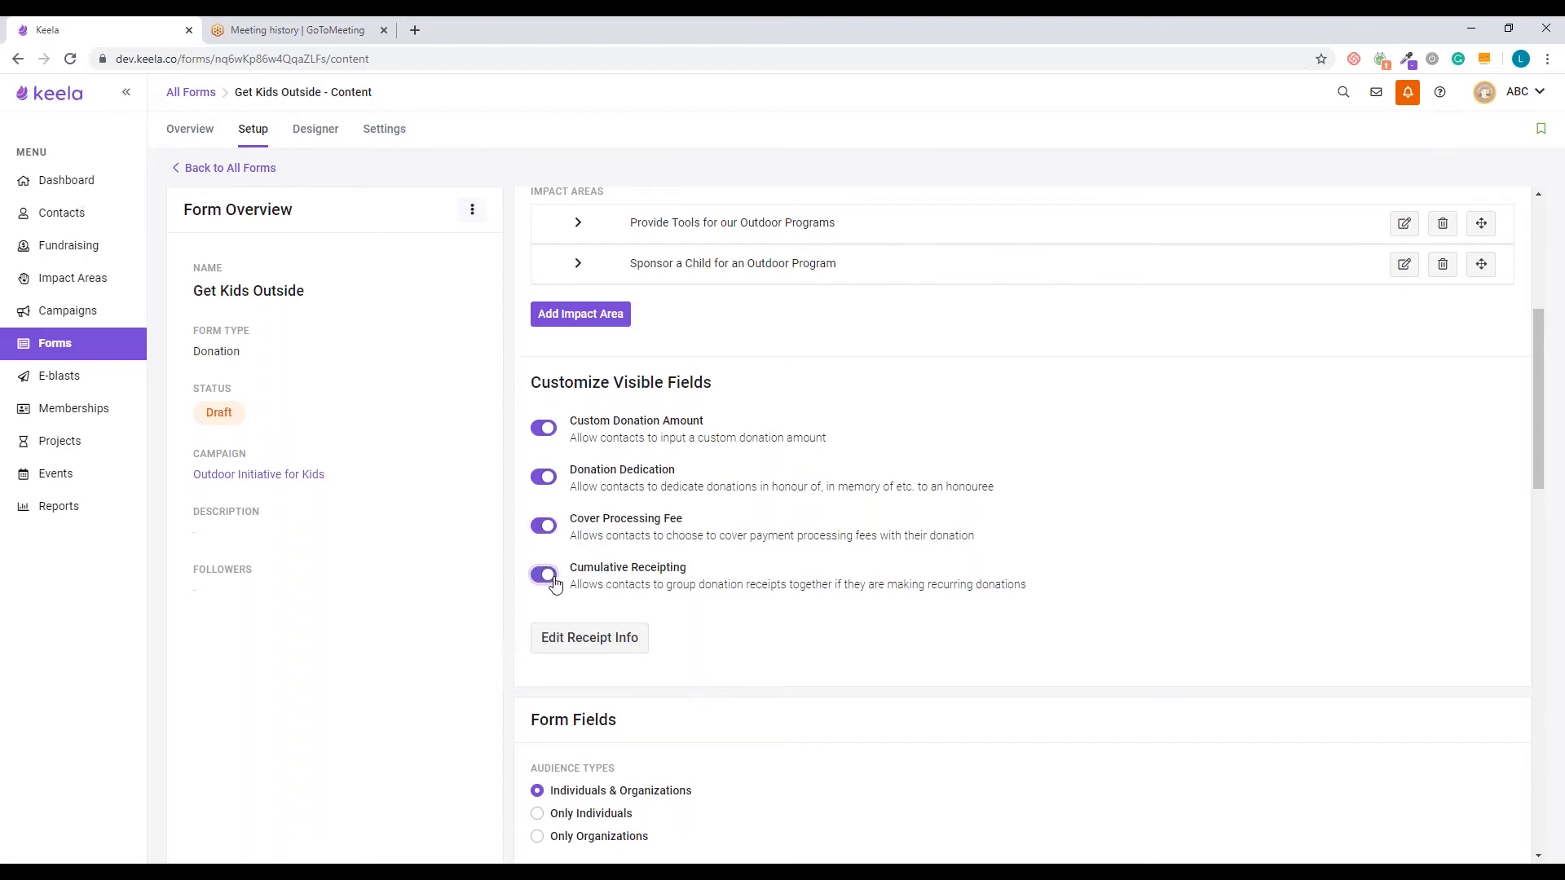
# Review the audience types and the required and shown fields for individuals and organizations on the form.
pyautogui.scroll(-2, 677, 571)
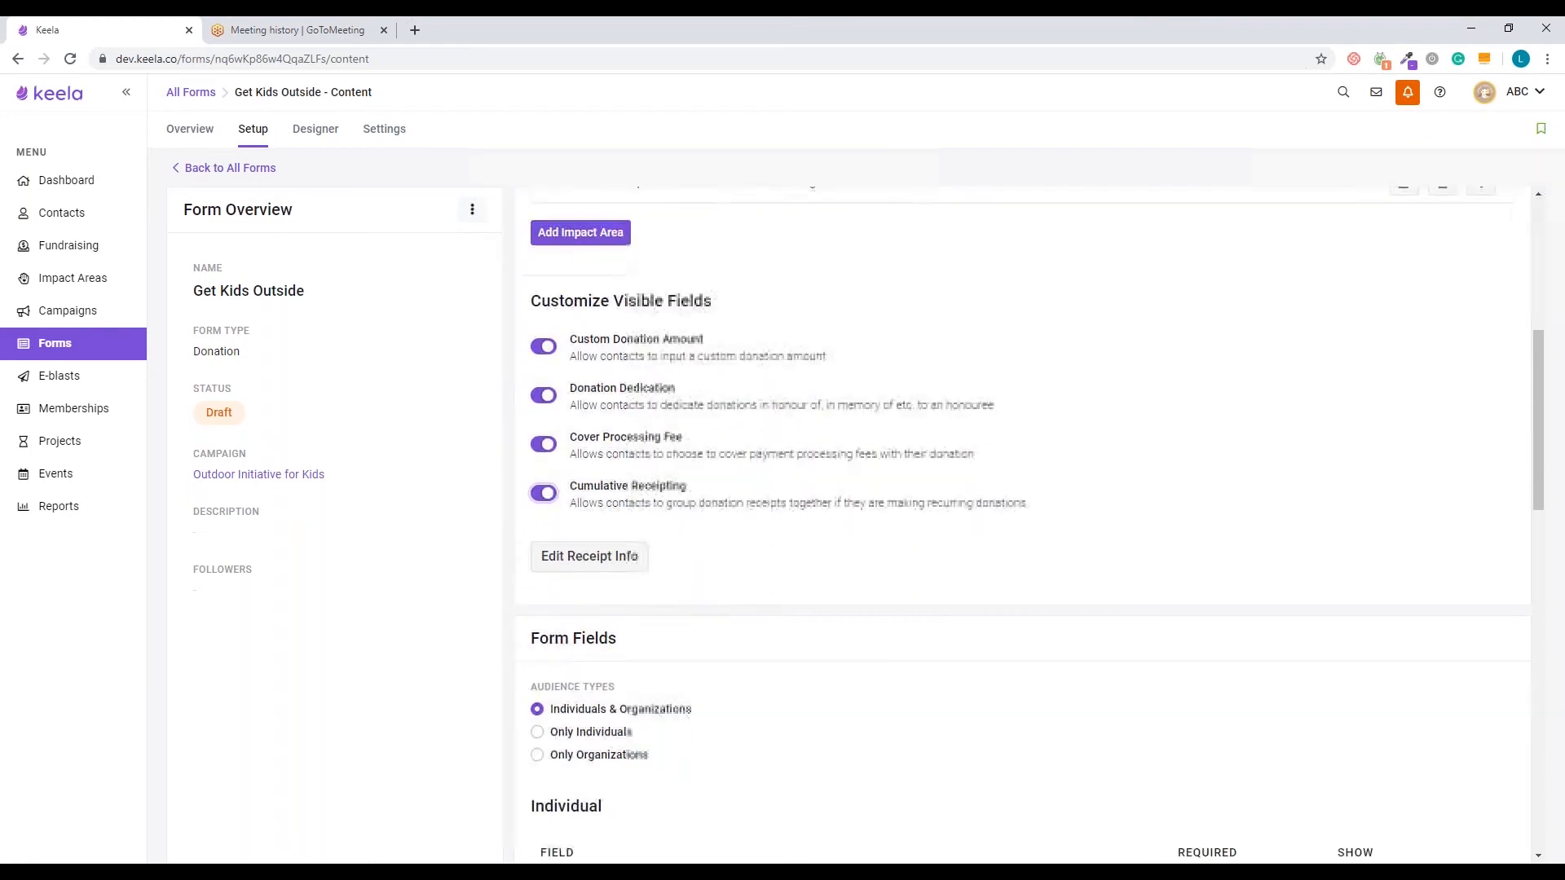
pyautogui.scroll(-2, 1019, 521)
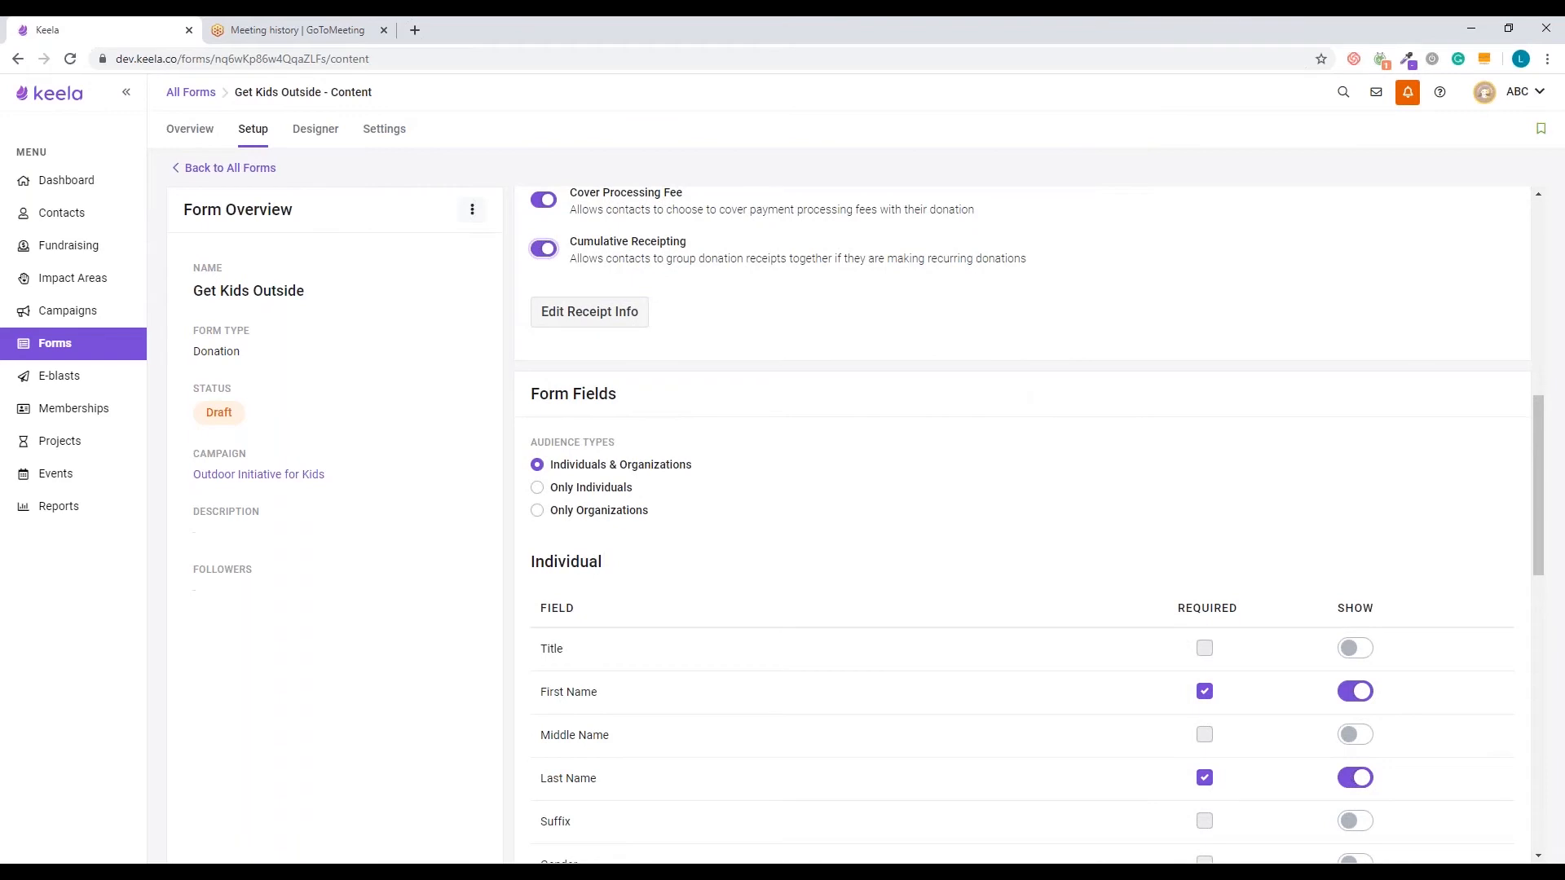
pyautogui.scroll(-1, 1019, 562)
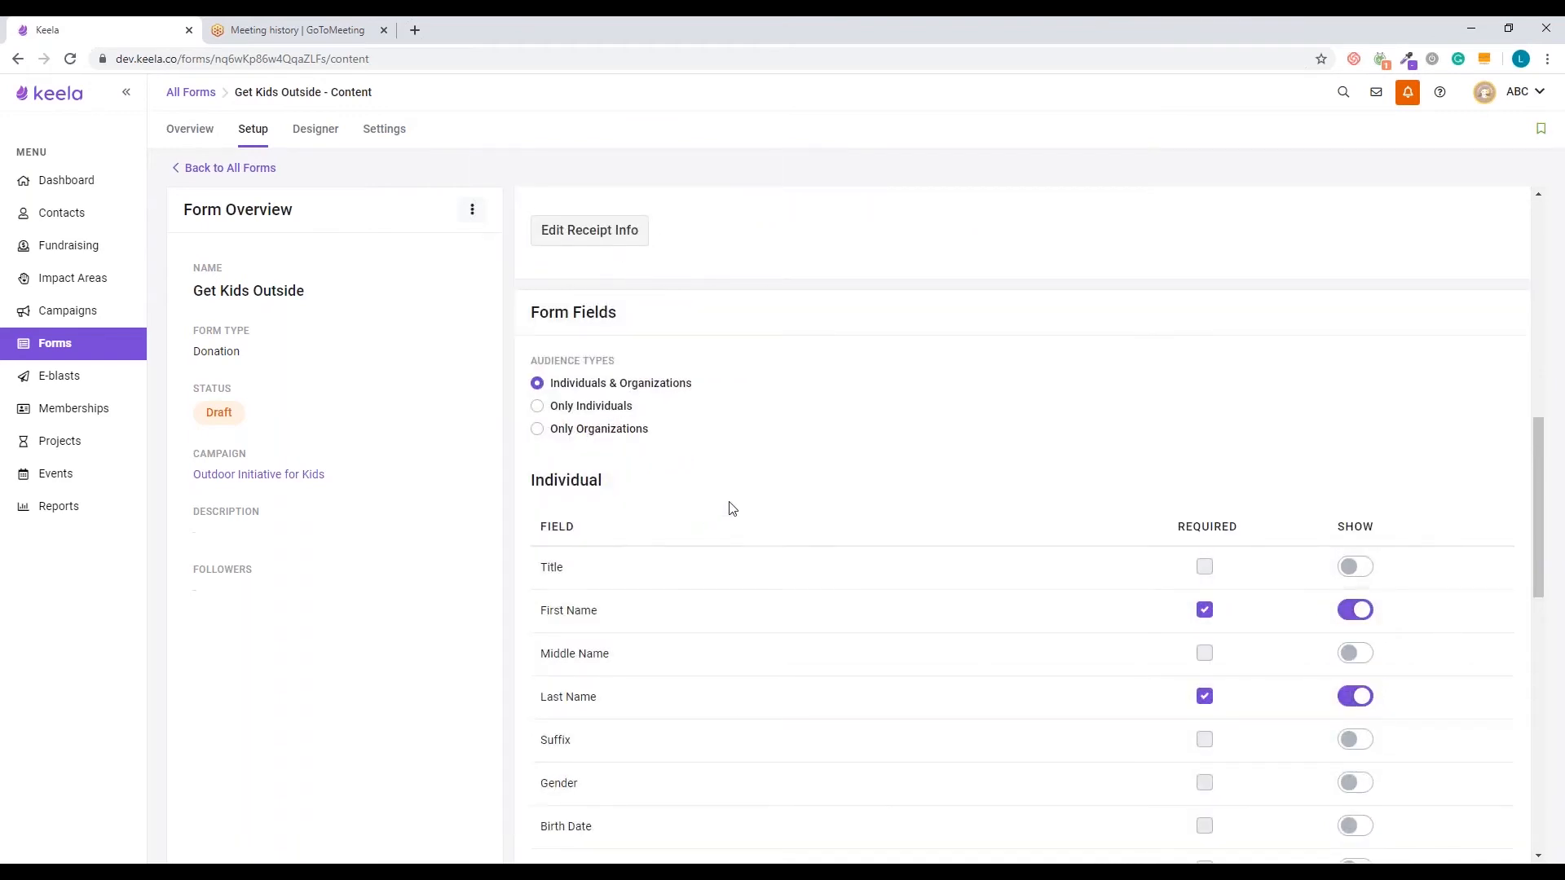
pyautogui.scroll(-1, 746, 449)
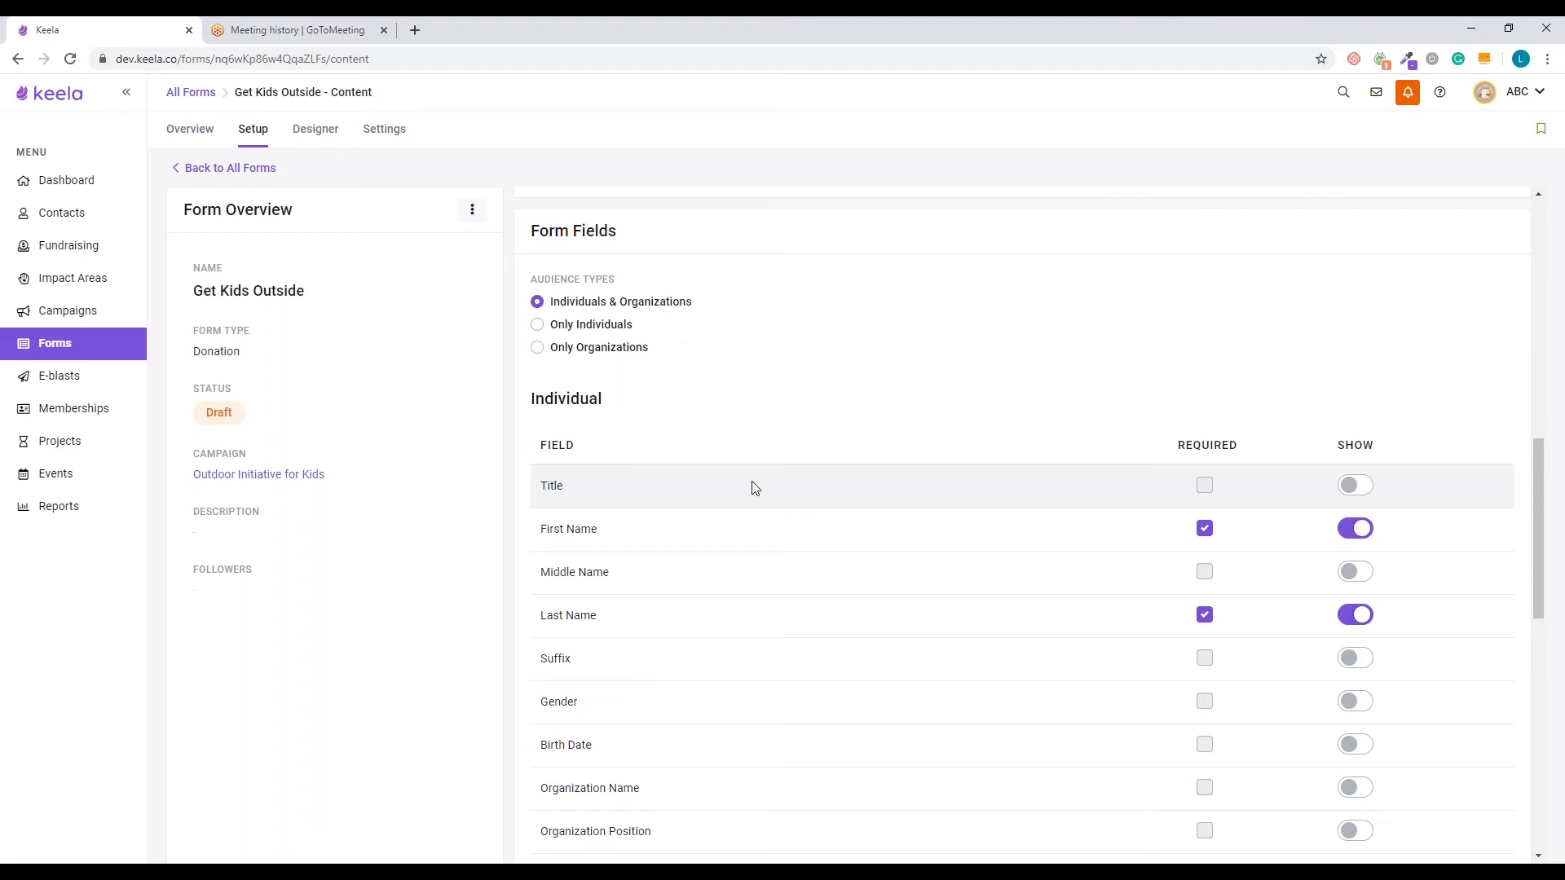
pyautogui.scroll(-1, 751, 486)
pyautogui.scroll(-1, 754, 488)
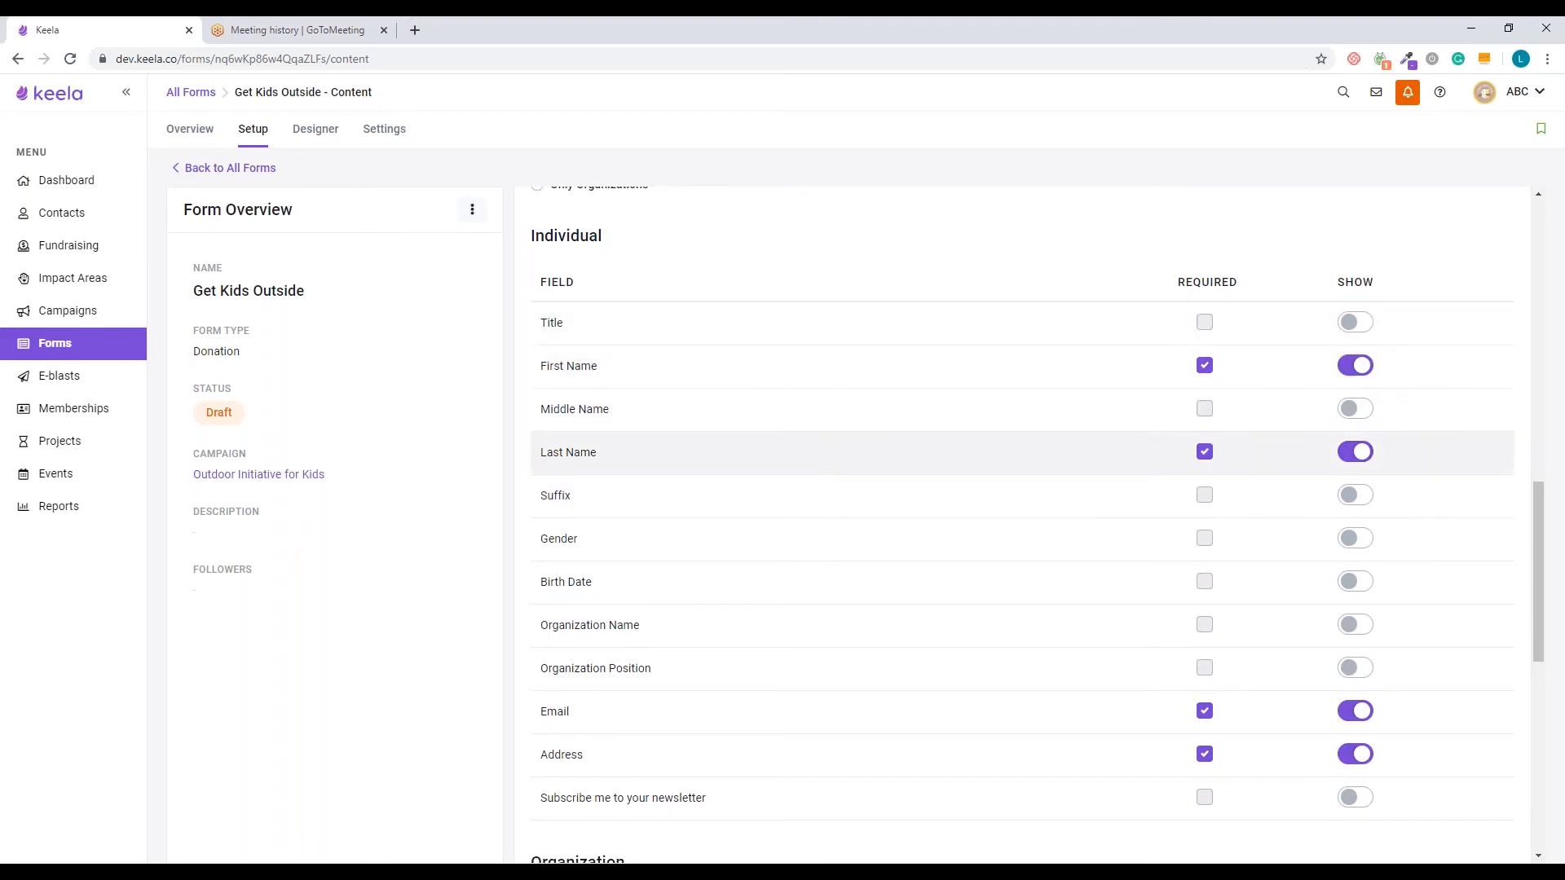
pyautogui.scroll(-3, 652, 450)
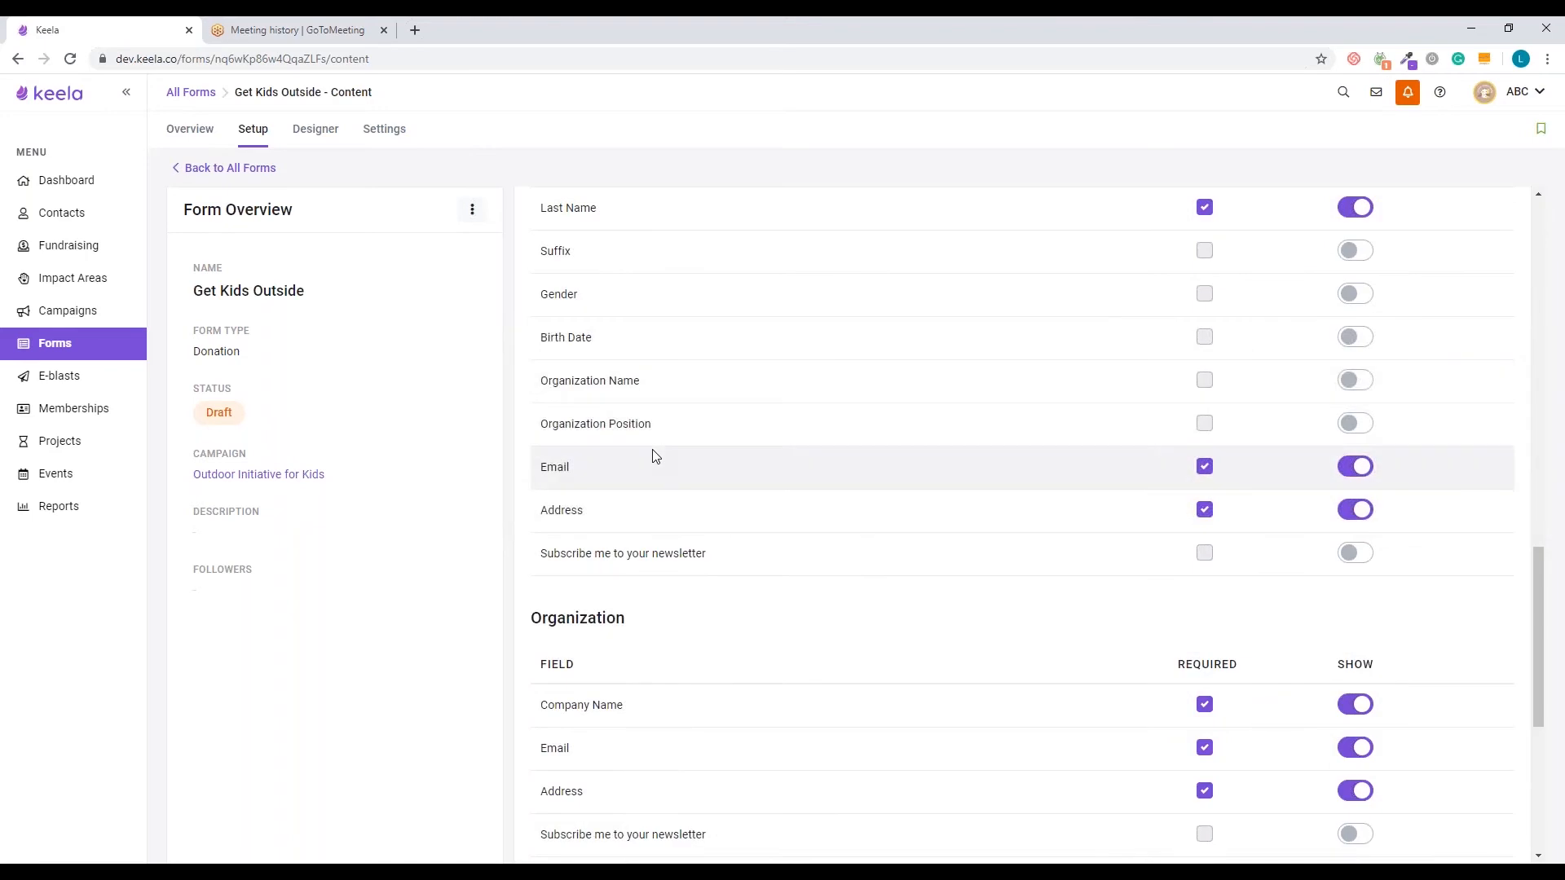
pyautogui.scroll(-1, 587, 620)
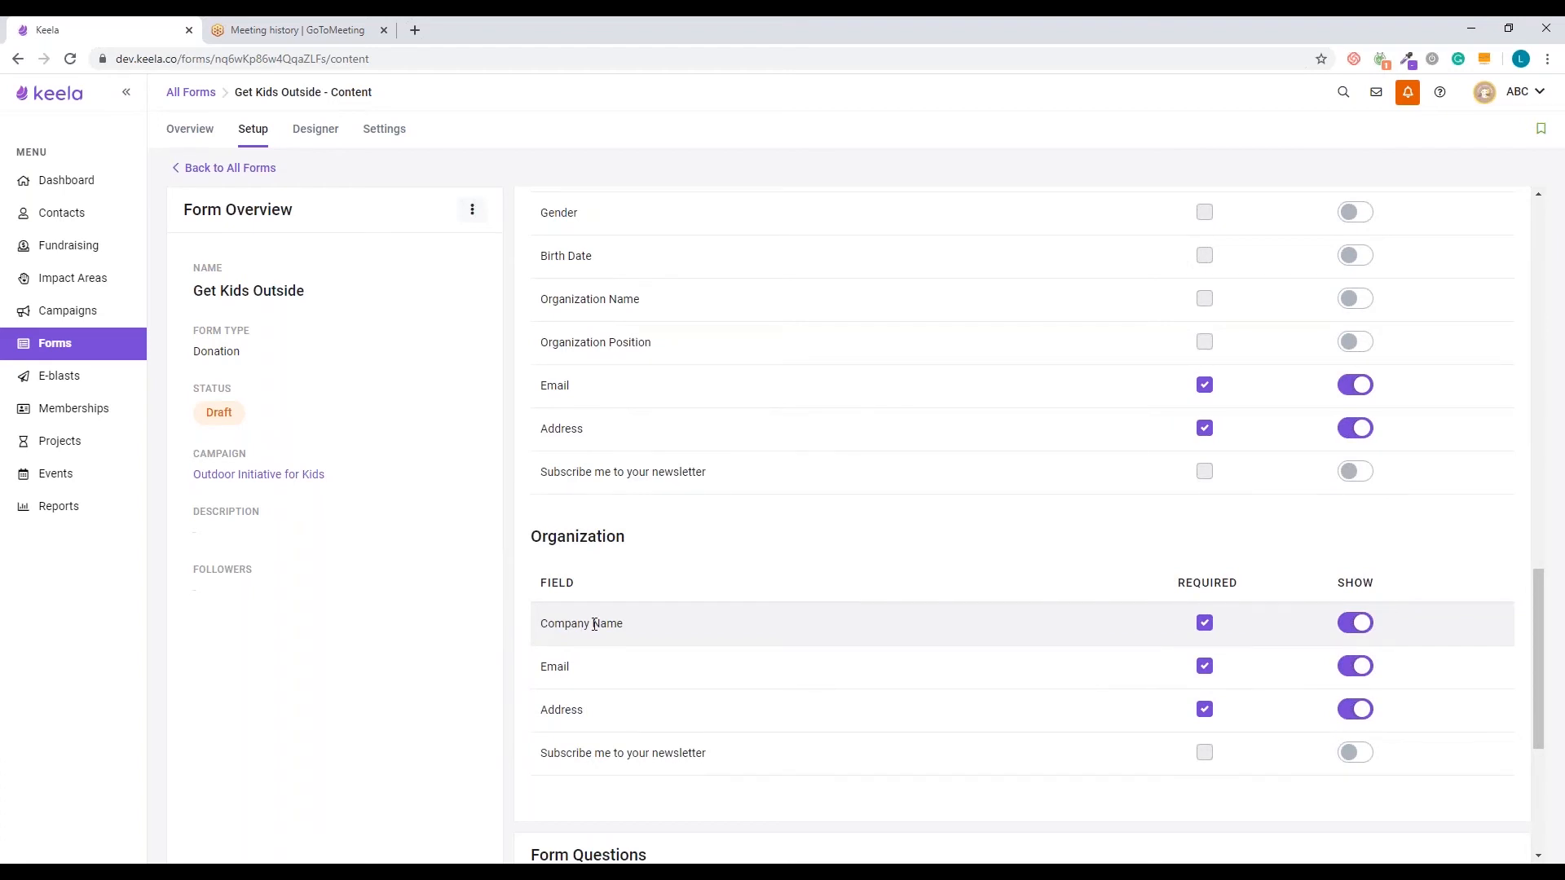
pyautogui.scroll(4, 594, 624)
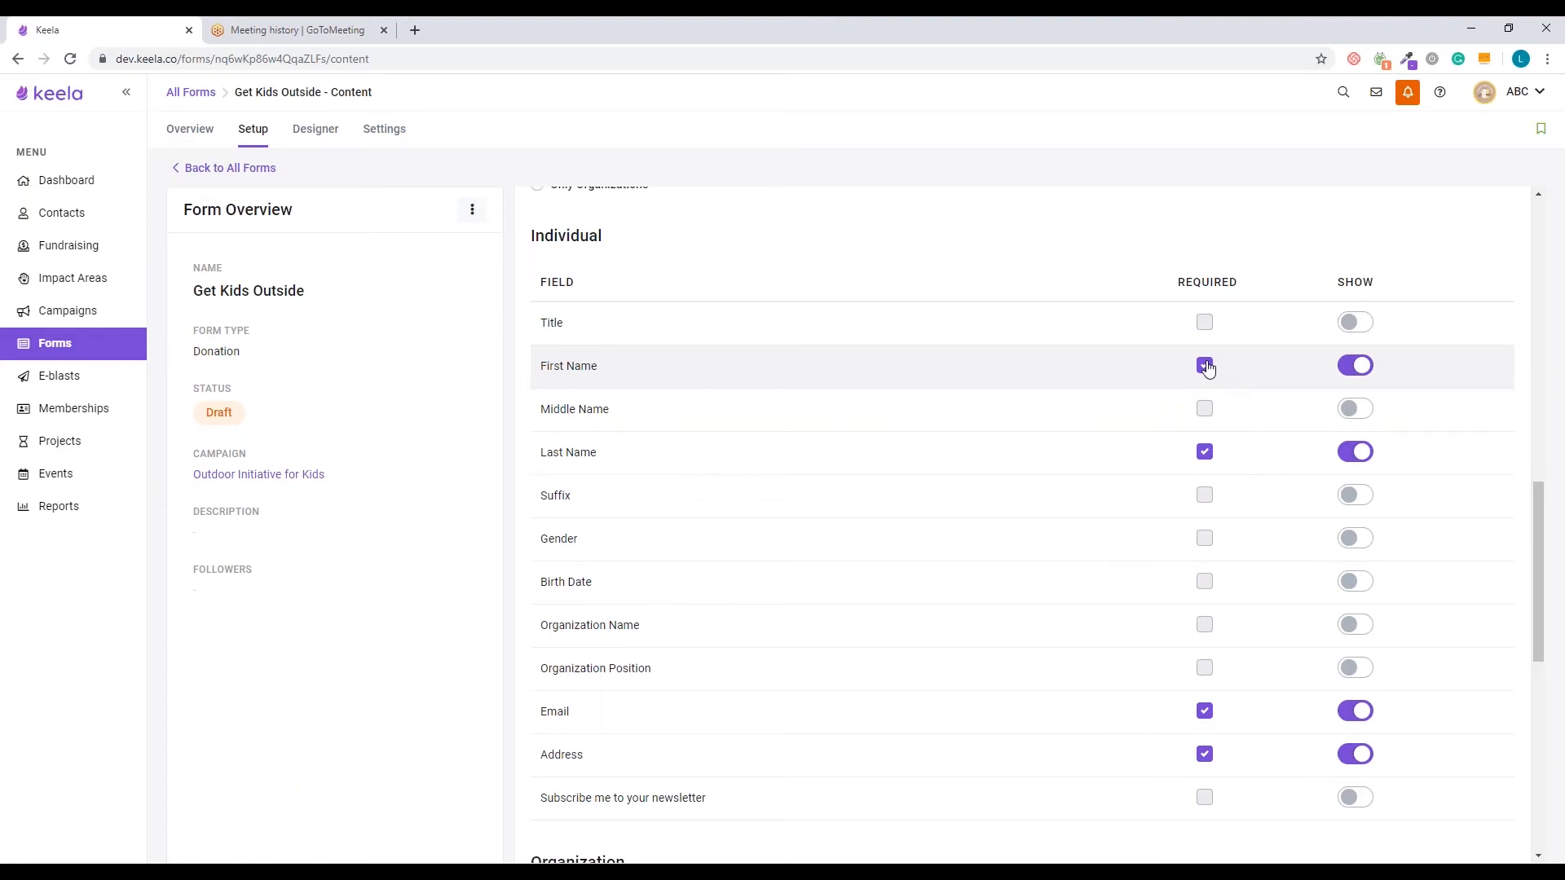
pyautogui.scroll(-7, 1076, 524)
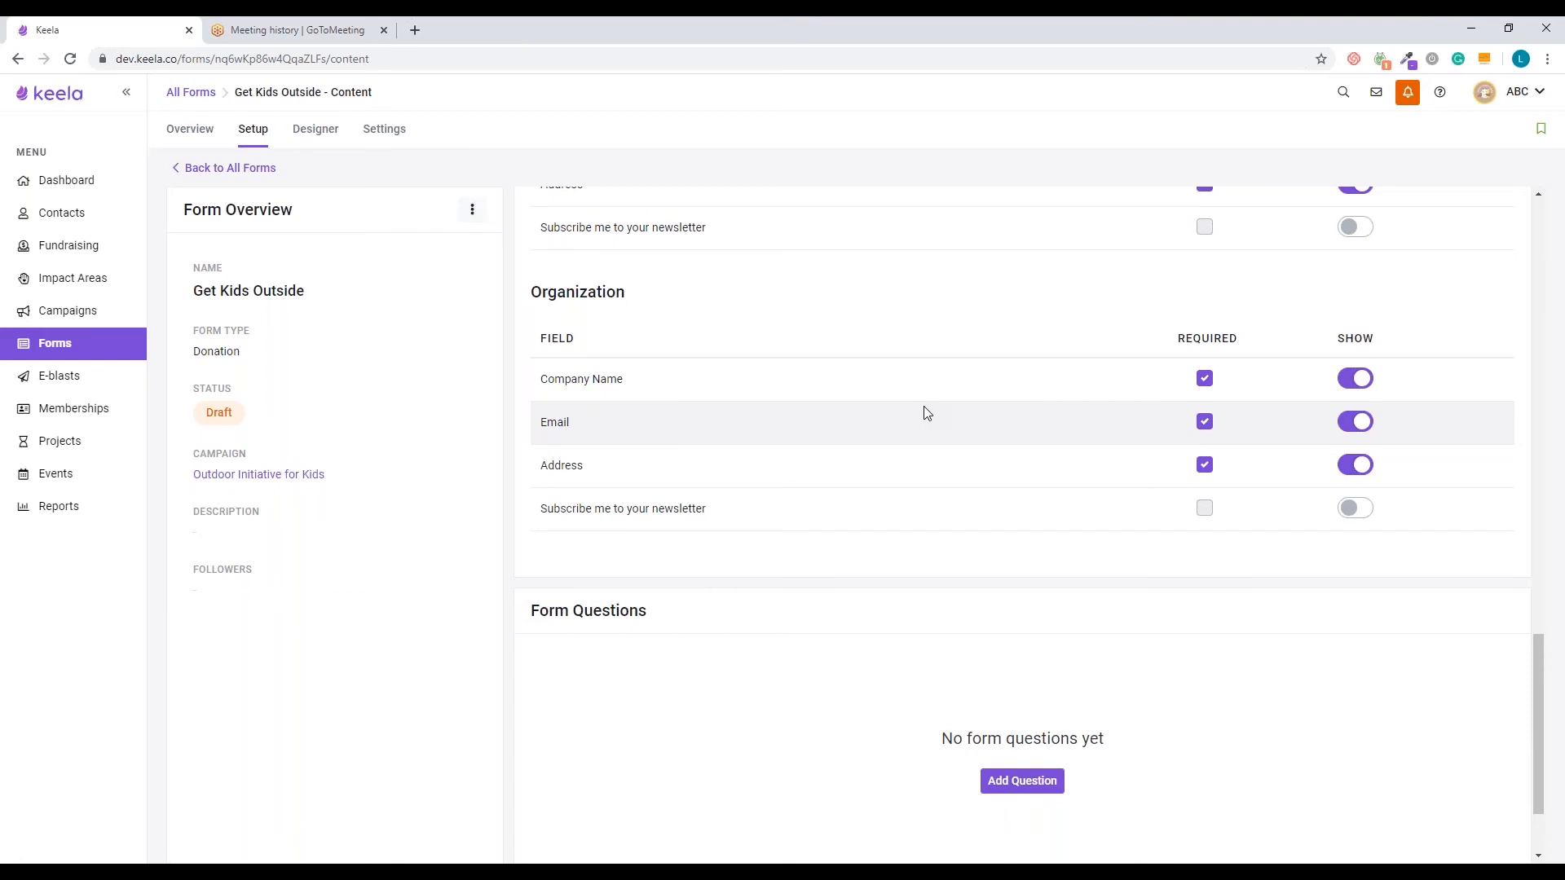
# Start a new form question of type Single-line Text and associate it with the custom field "test".
pyautogui.scroll(-2, 905, 346)
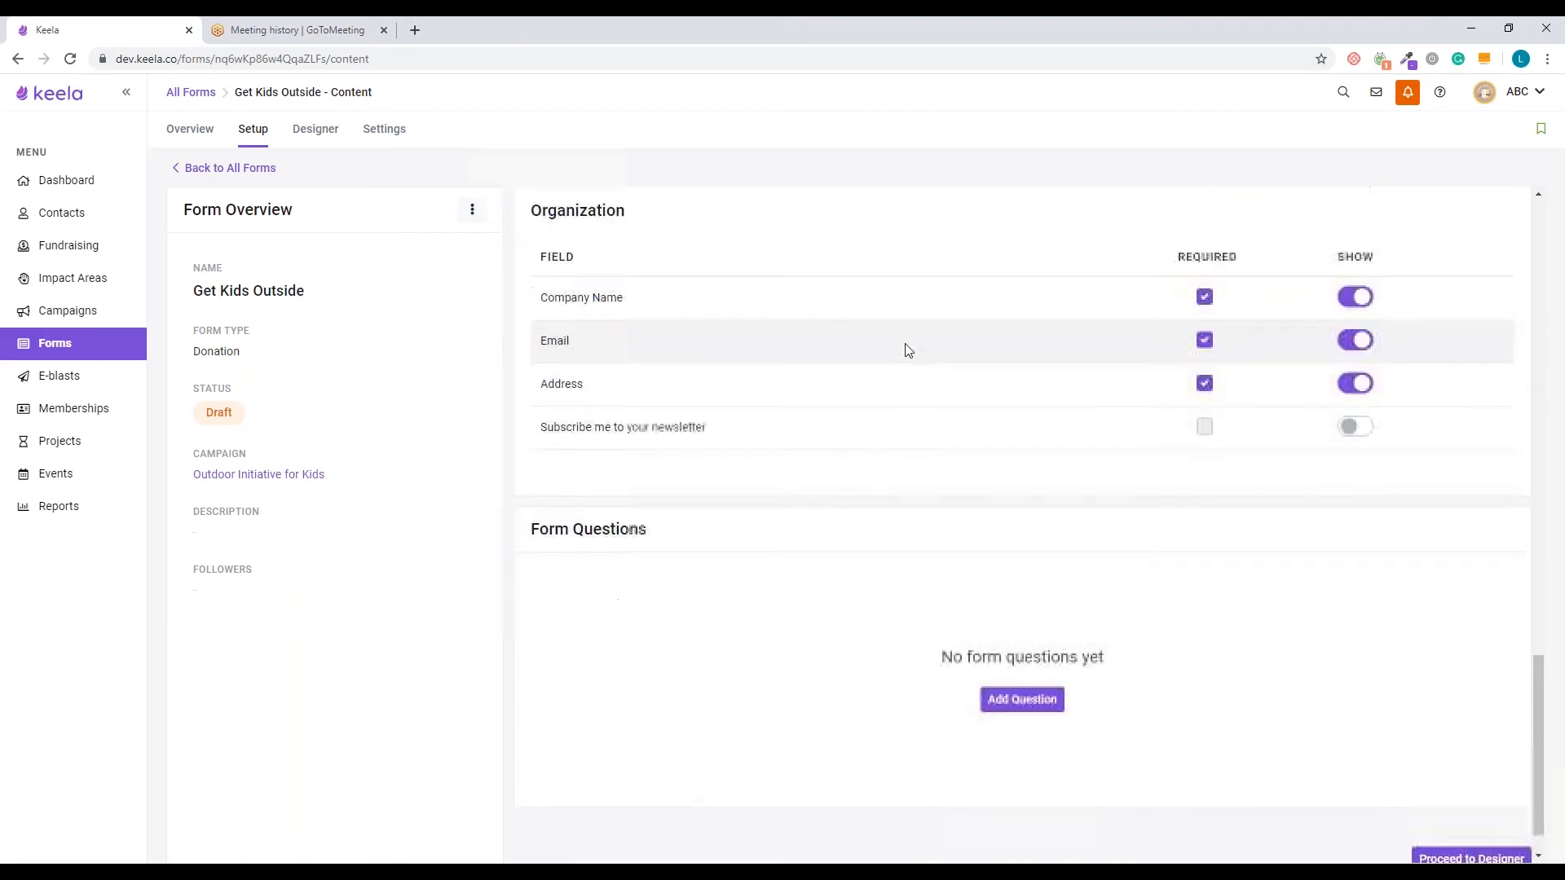
pyautogui.click(1047, 653)
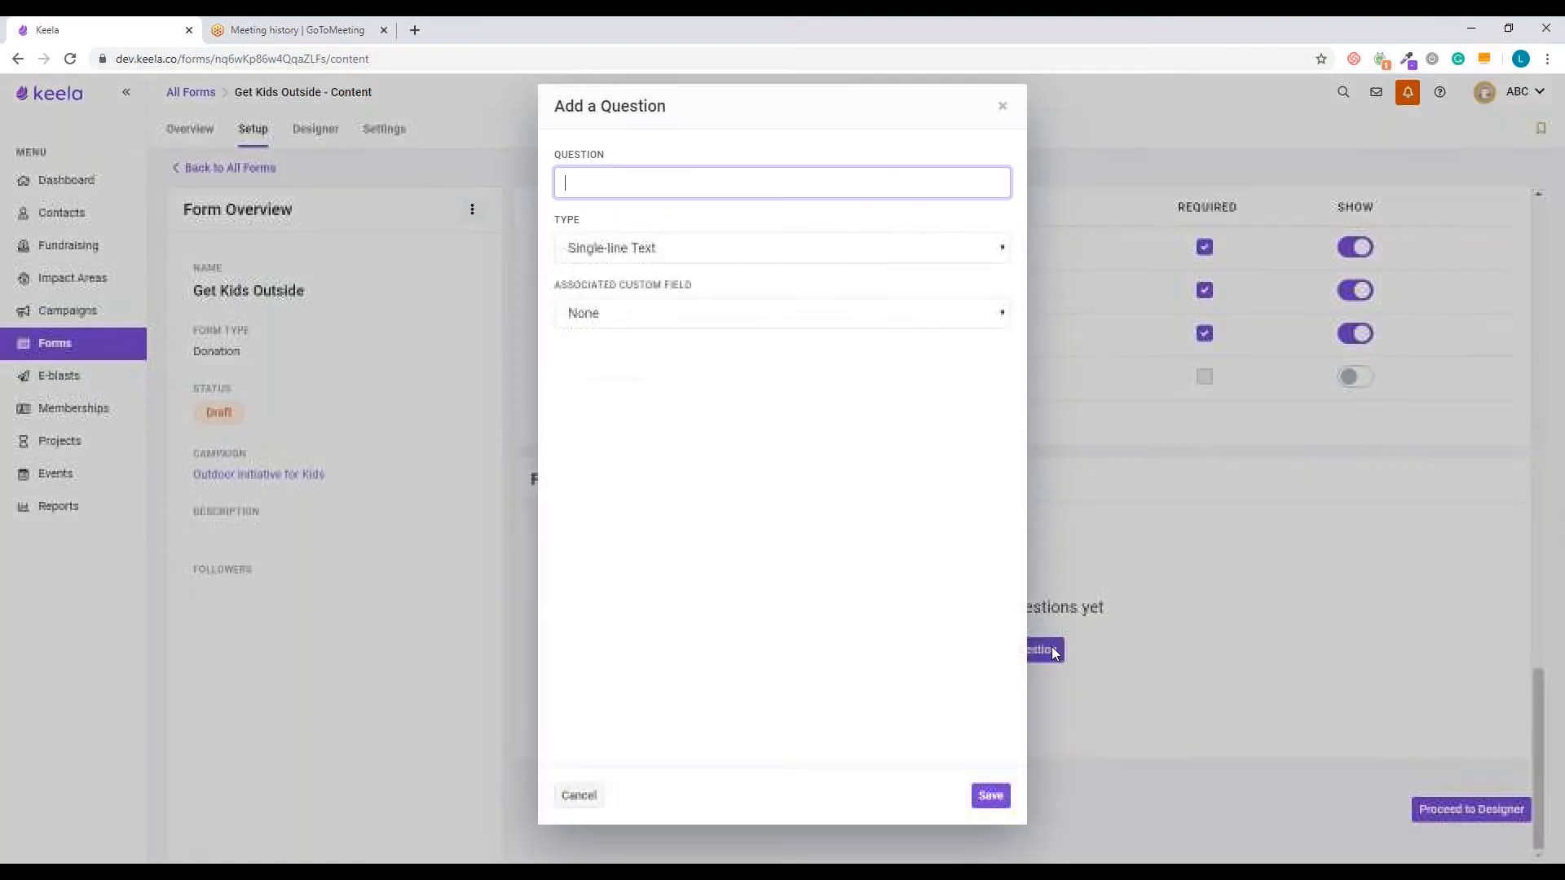
pyautogui.click(693, 248)
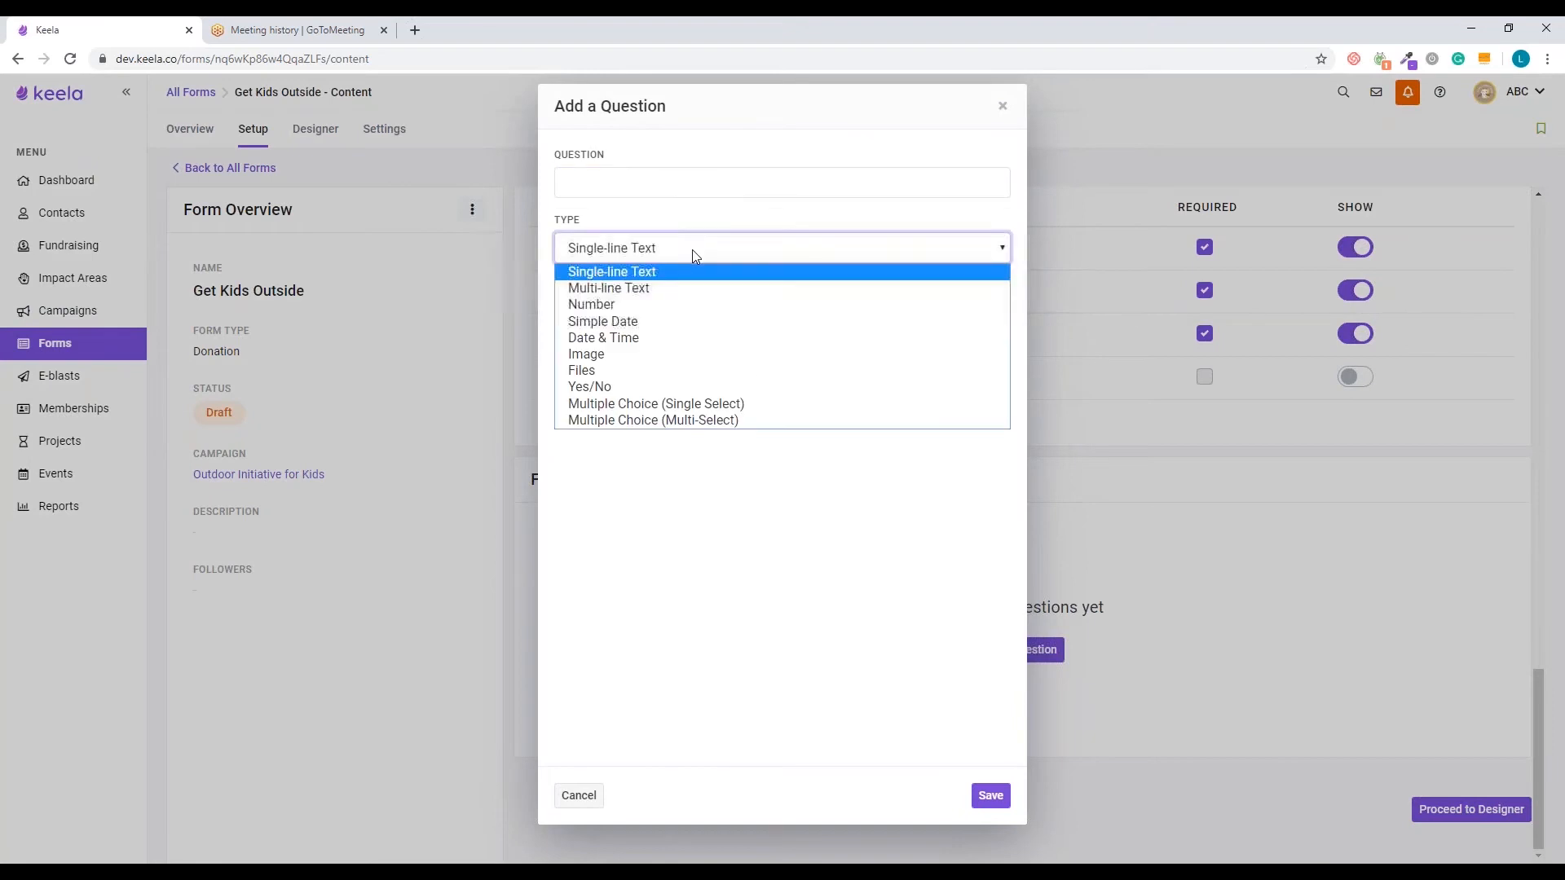
pyautogui.click(692, 248)
pyautogui.click(652, 307)
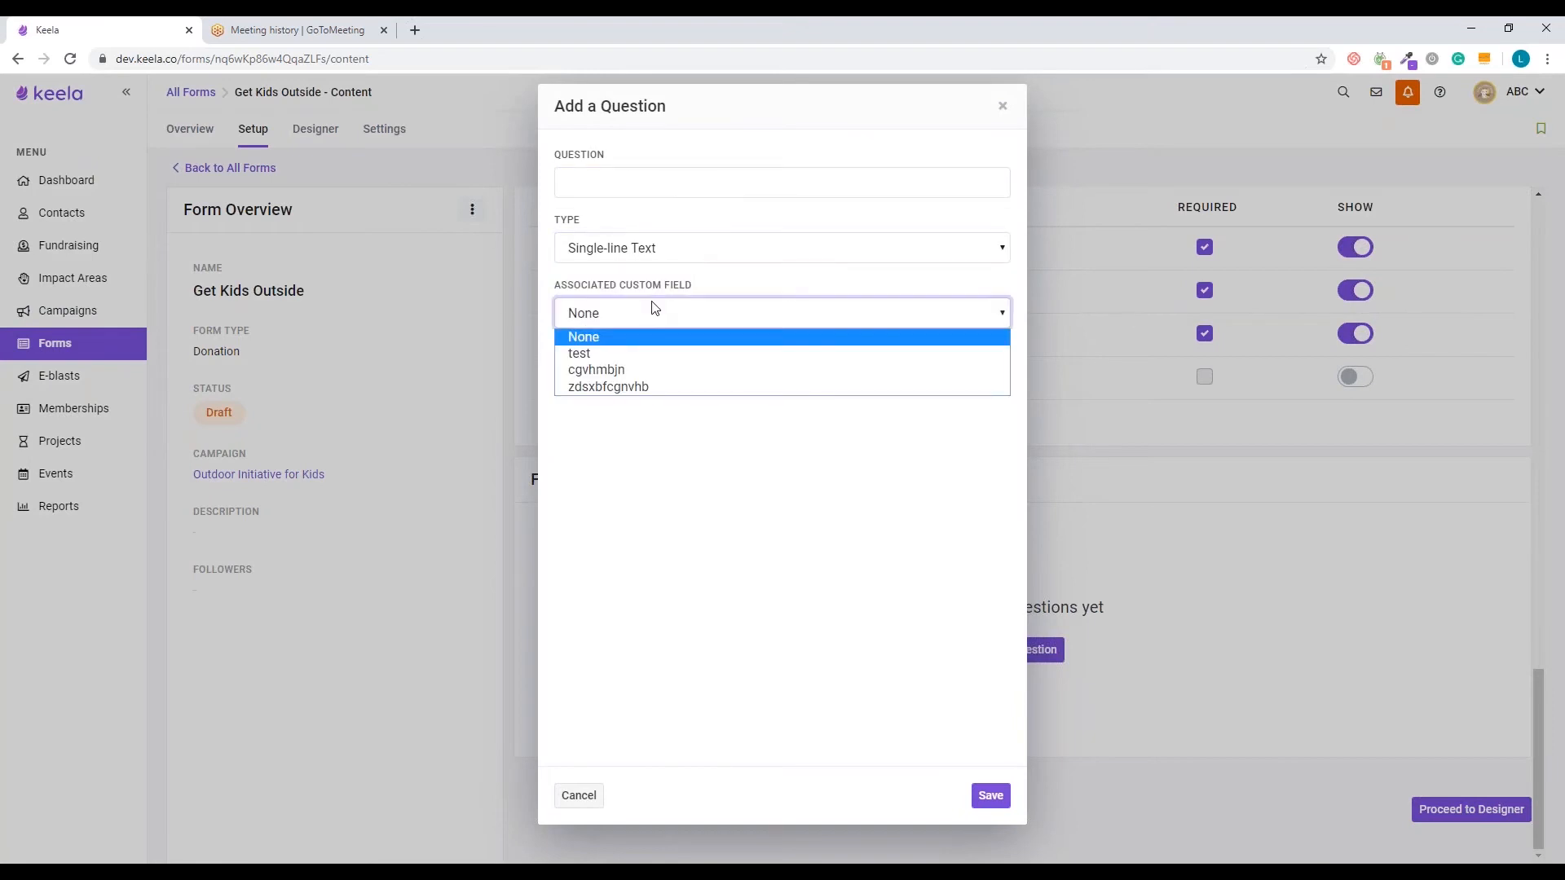
pyautogui.click(620, 352)
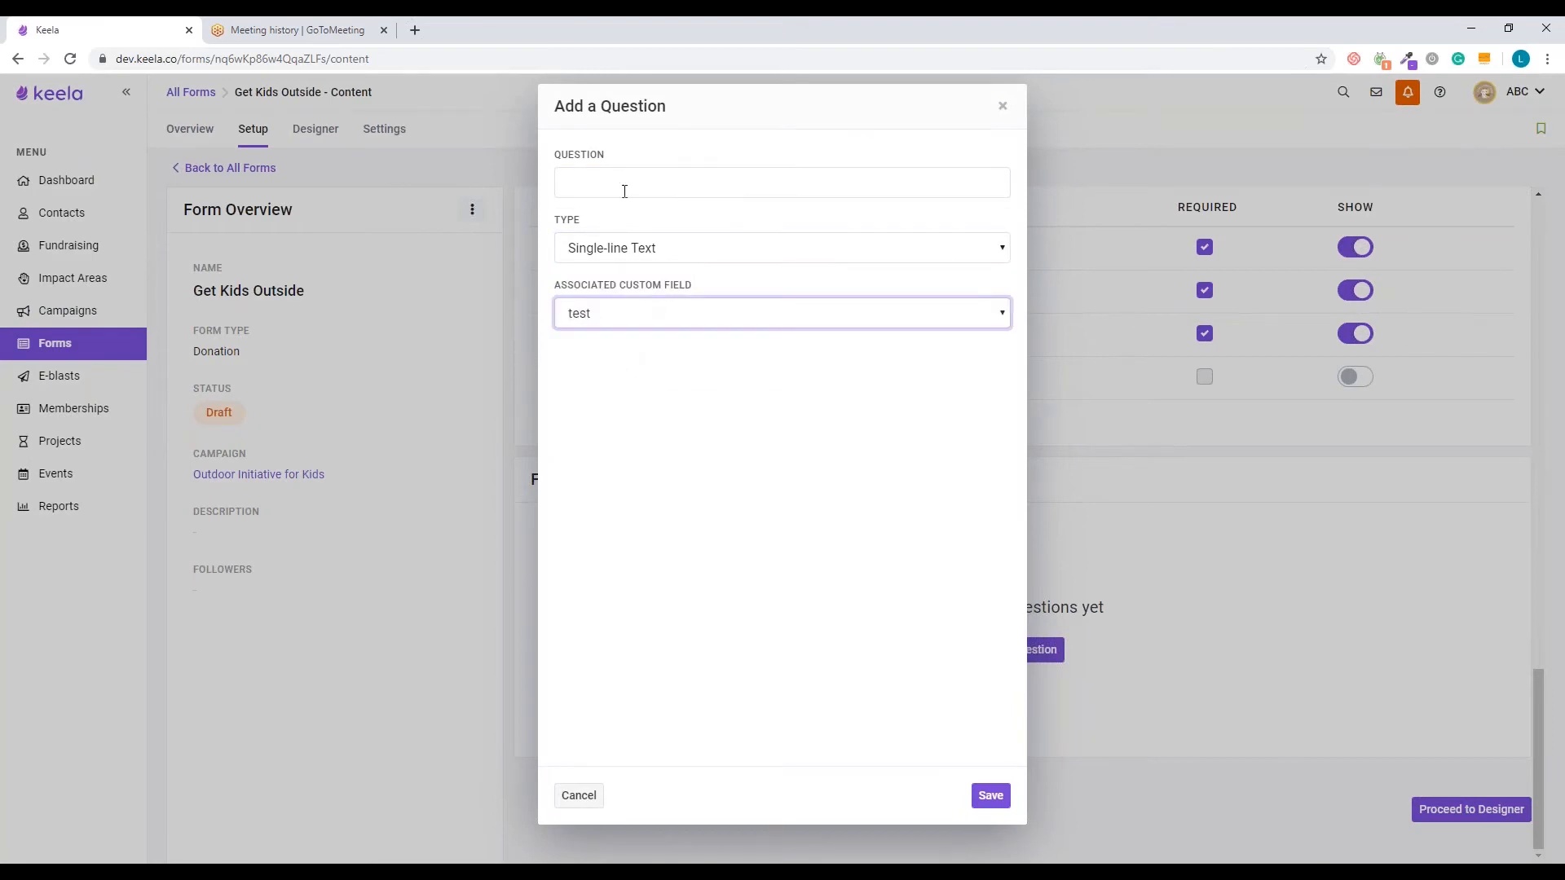
# Word the question as "Do you have any specific requests?", keep the Single-line Text type, and save it.
pyautogui.click(594, 184)
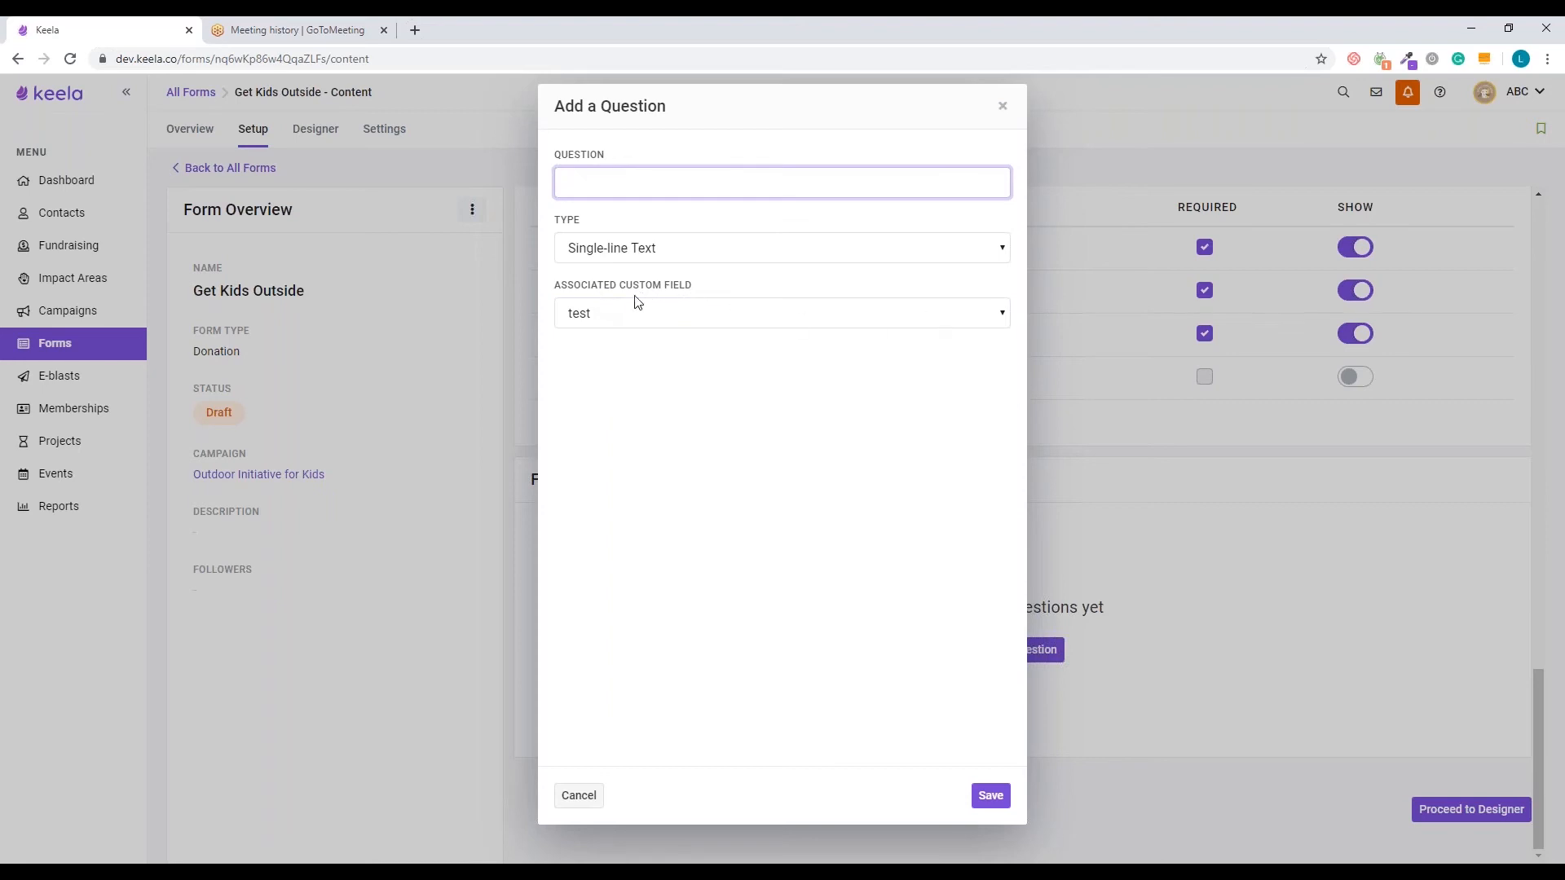
pyautogui.click(624, 209)
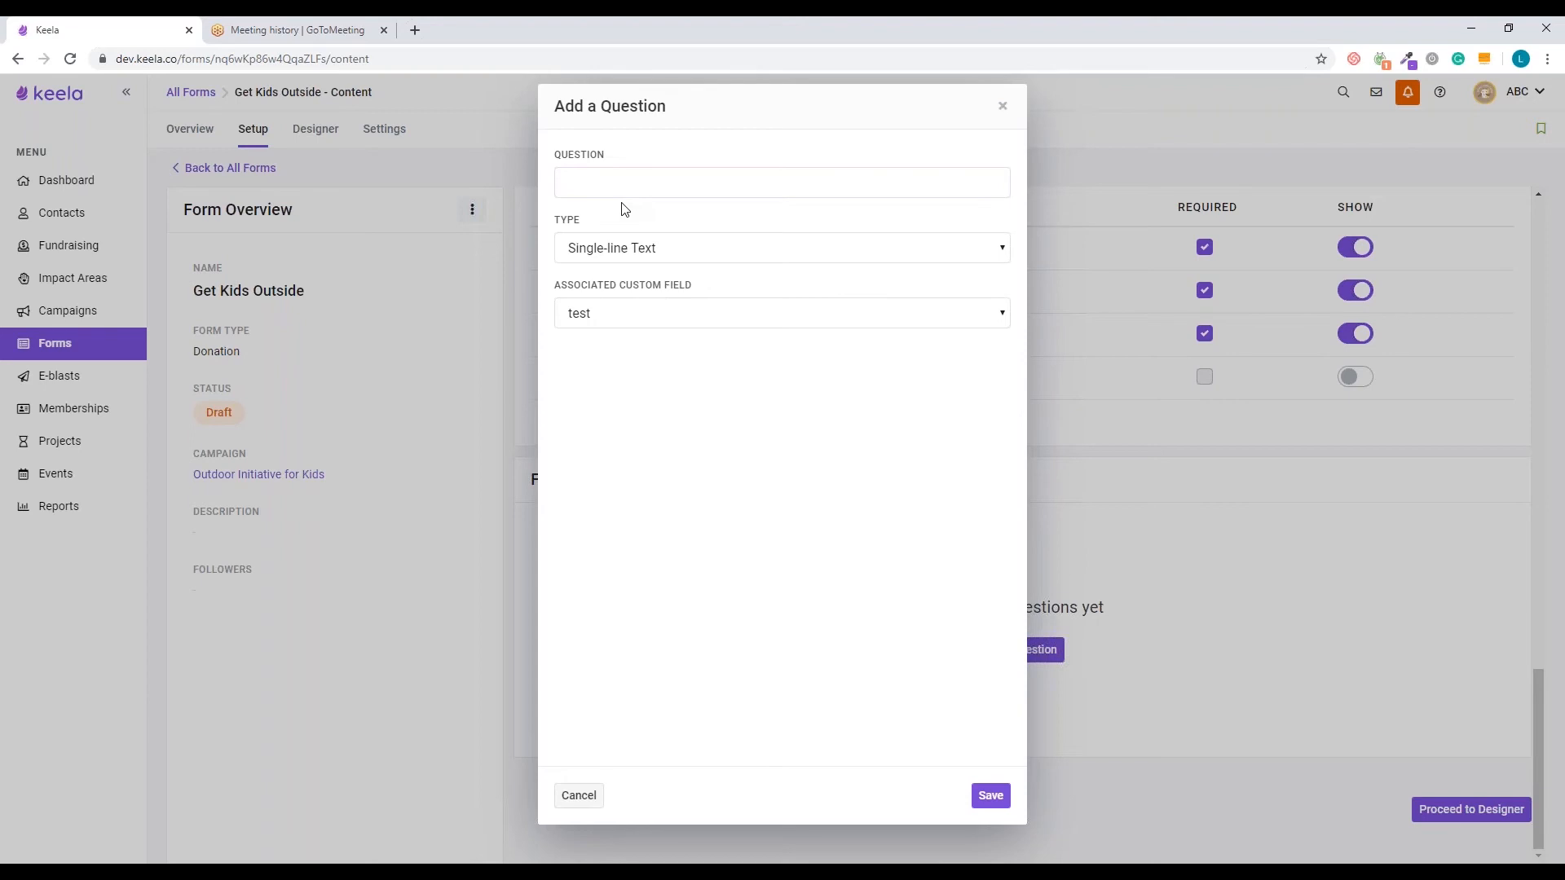
pyautogui.click(637, 189)
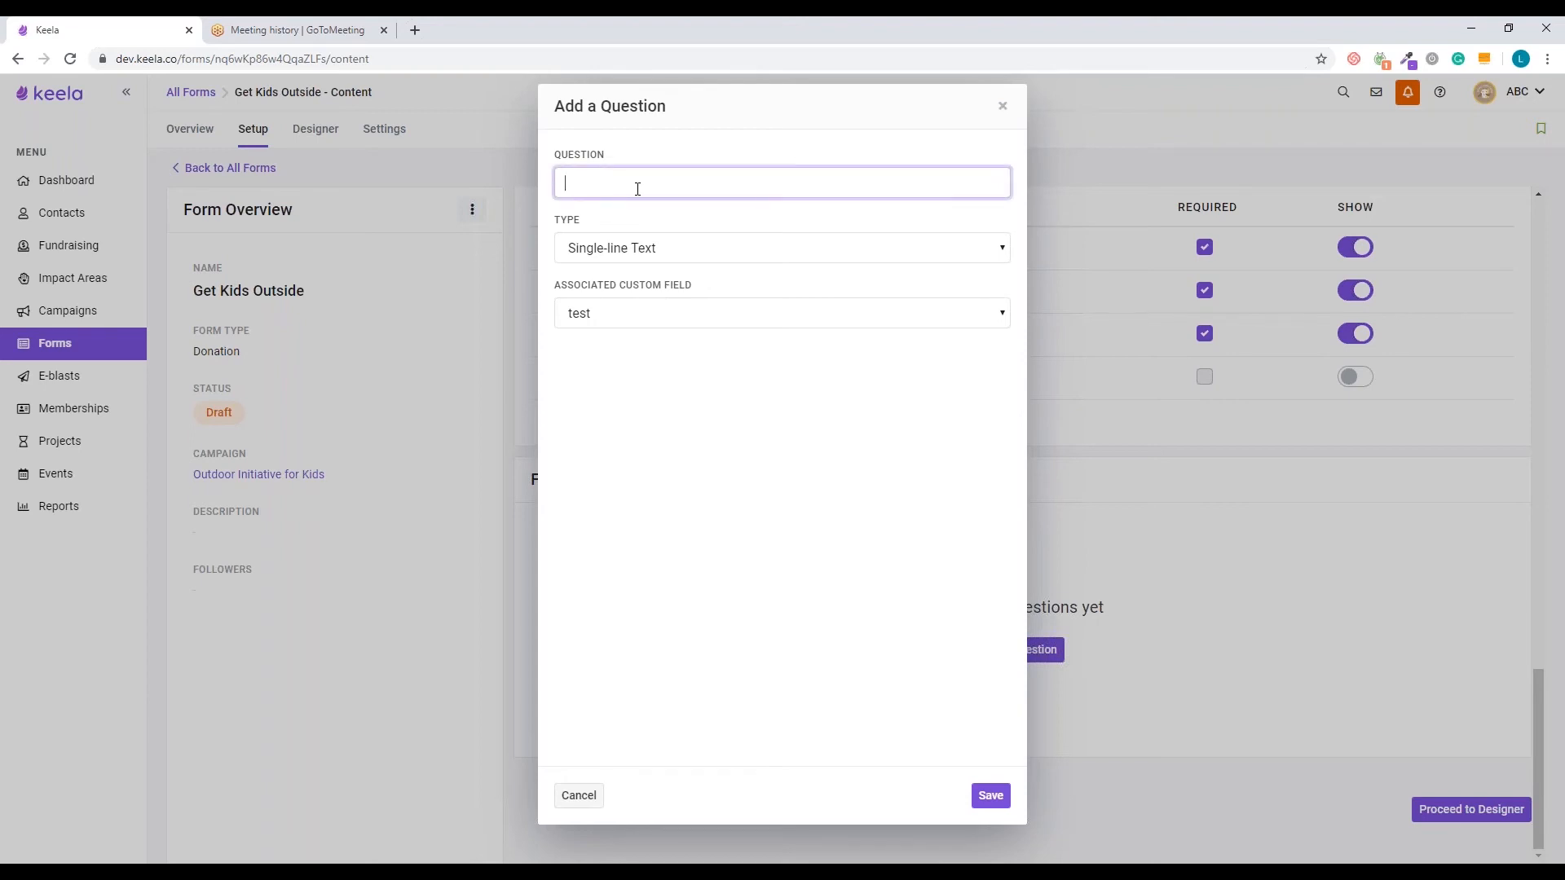
pyautogui.write('What')
pyautogui.press('BackSpace')
pyautogui.press('BackSpace')
pyautogui.press('BackSpace')
pyautogui.write('Do you have any specific requests?')
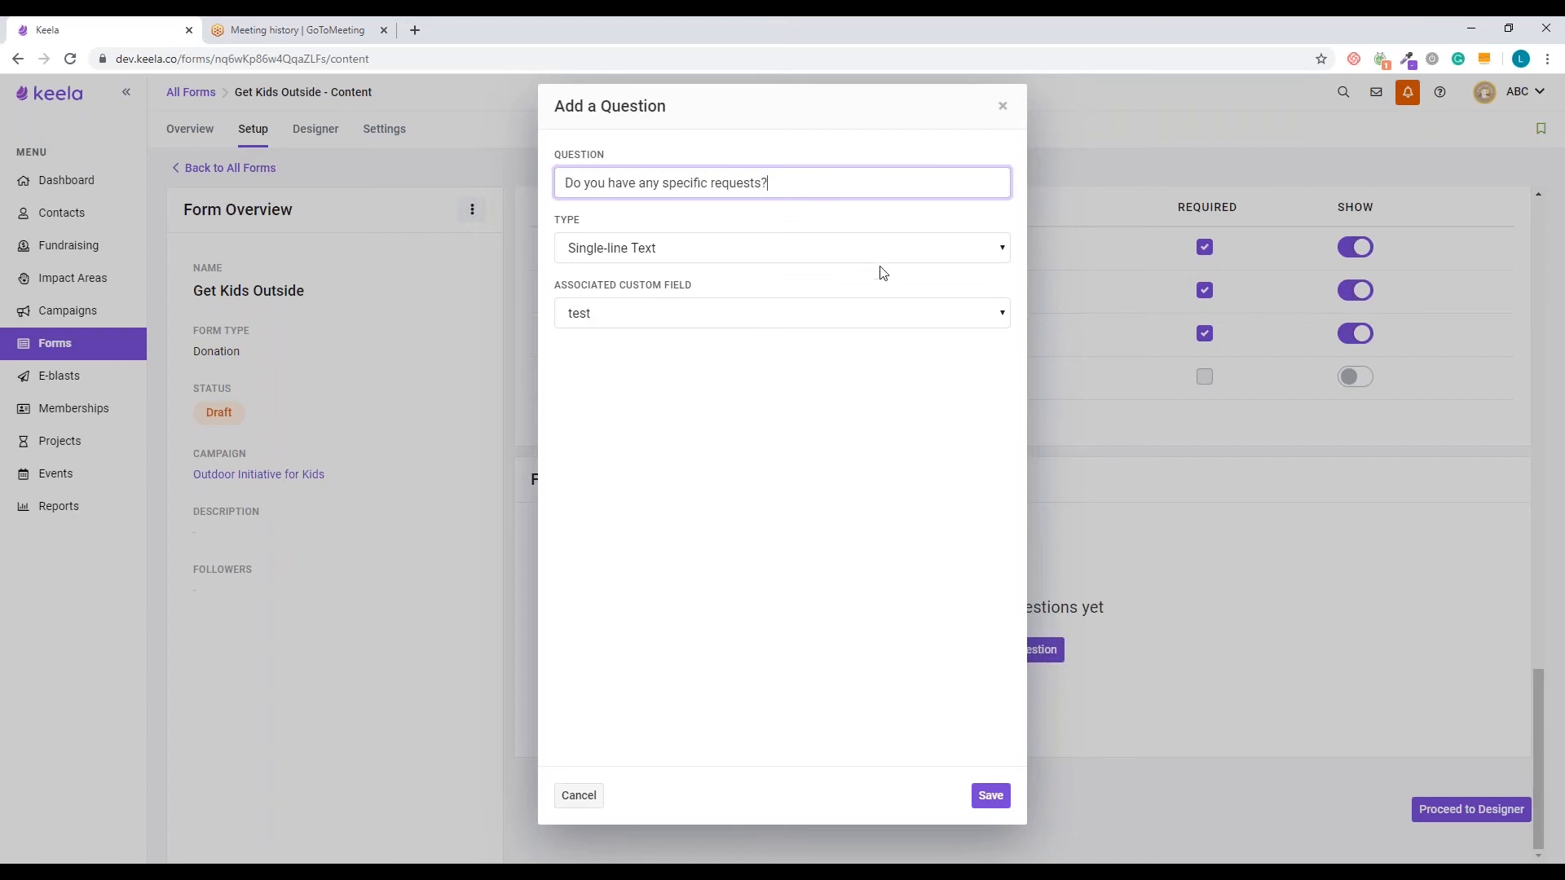
pyautogui.click(1000, 251)
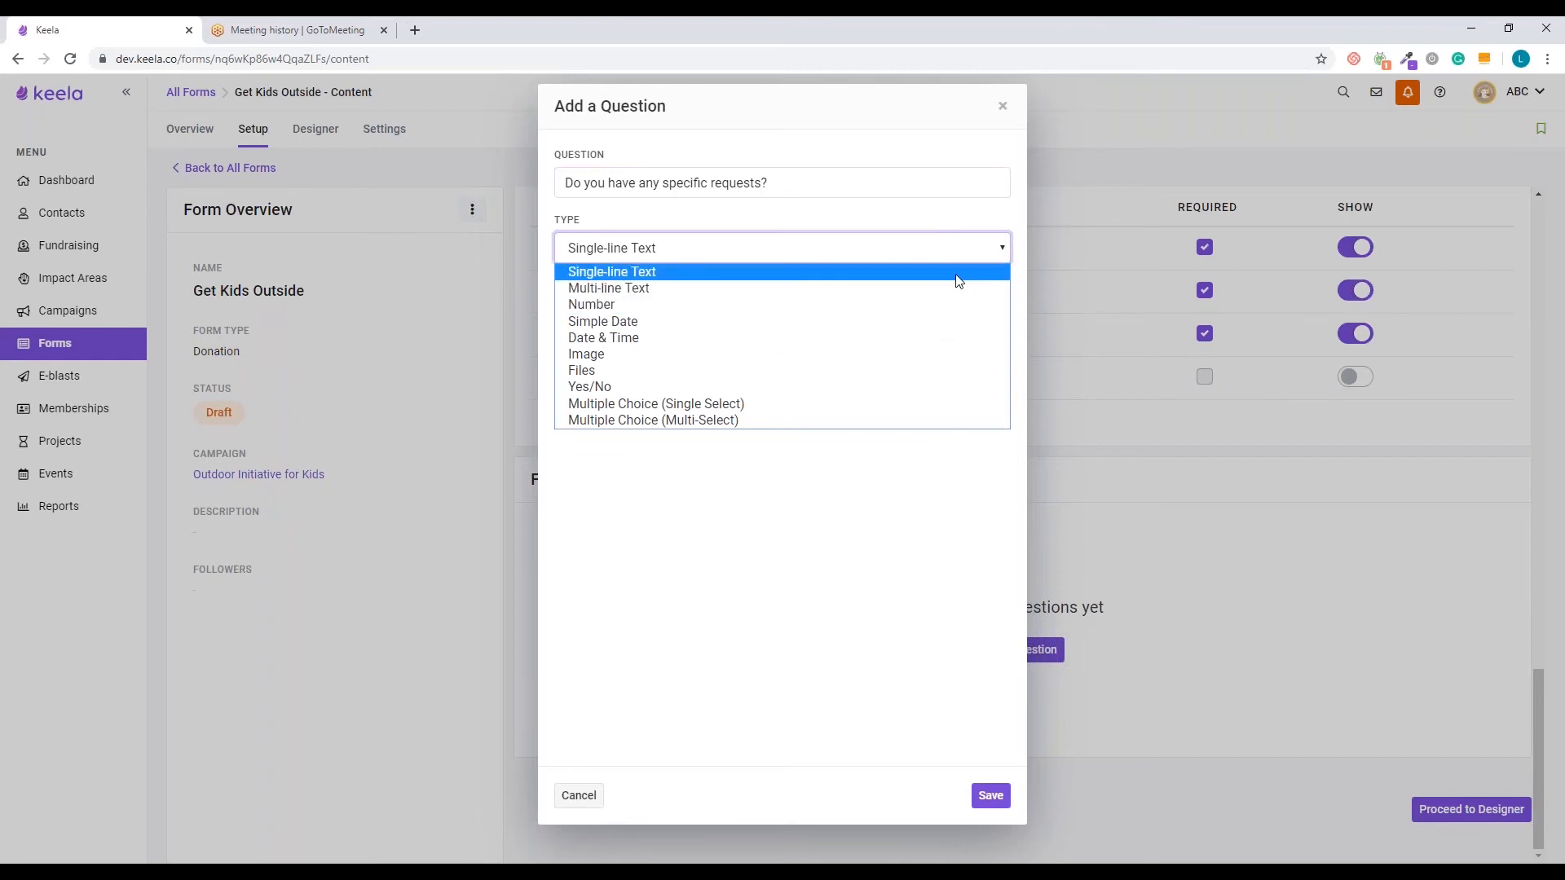
pyautogui.click(952, 581)
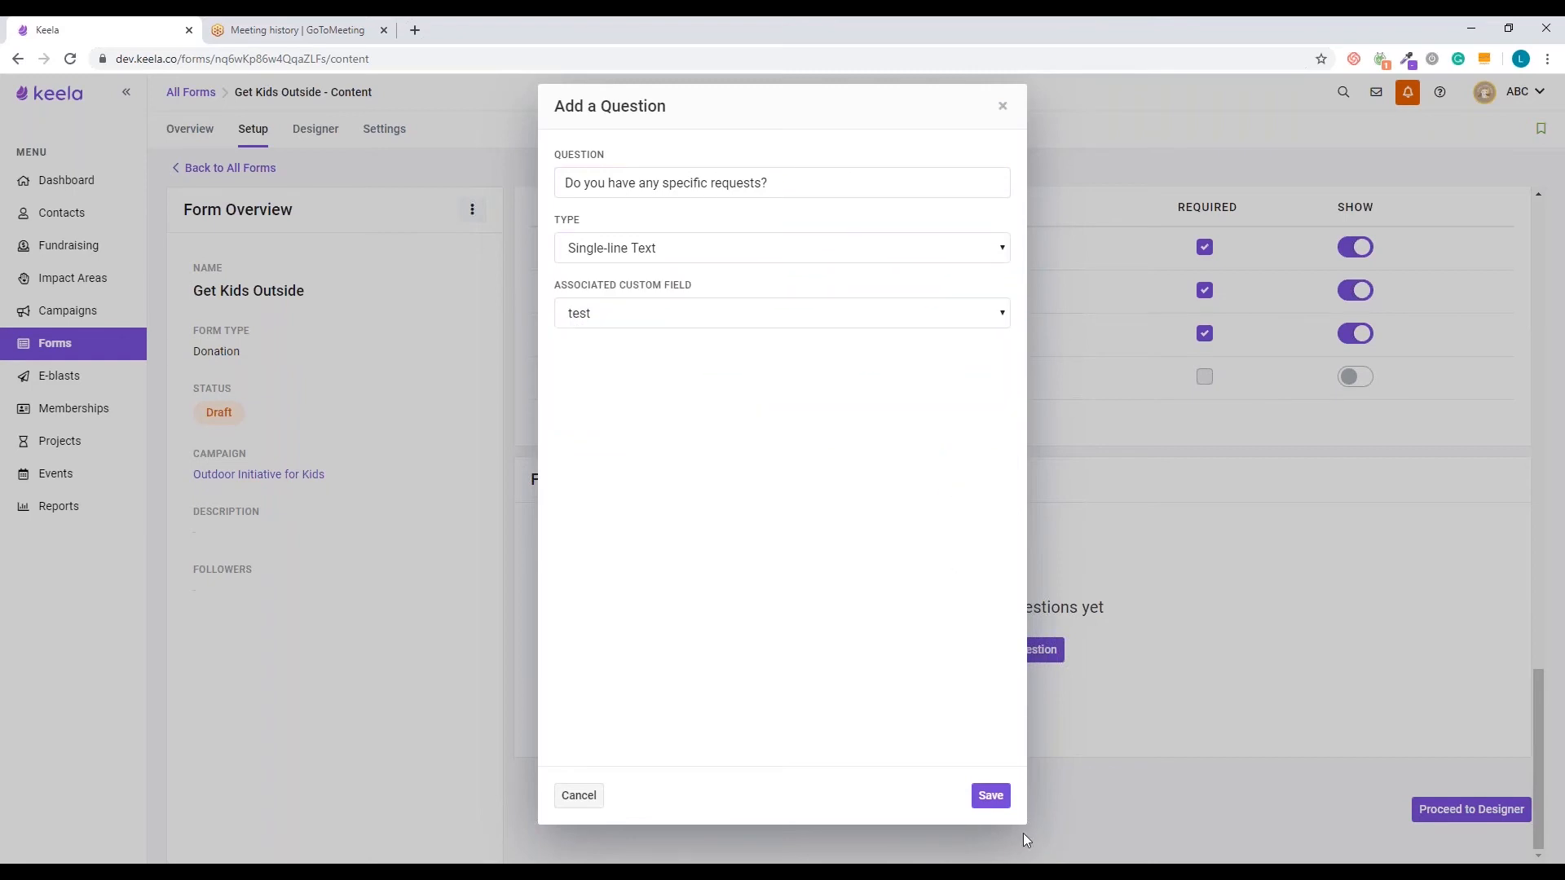
pyautogui.click(990, 796)
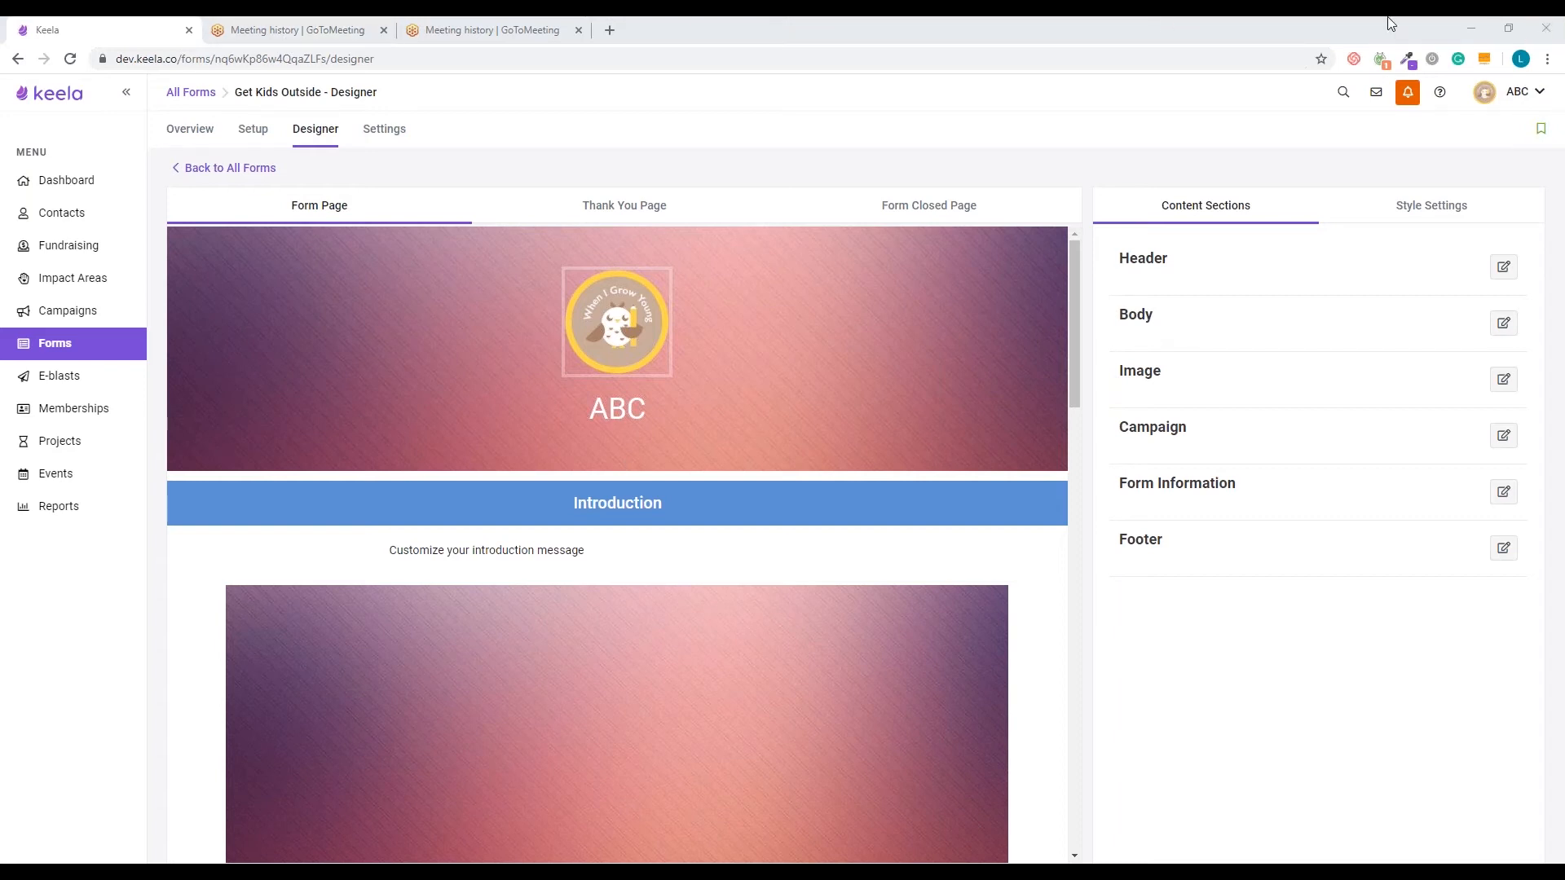
# Open the form page's style settings and set the content section background colour to white (#FFFFFF).
pyautogui.click(1417, 215)
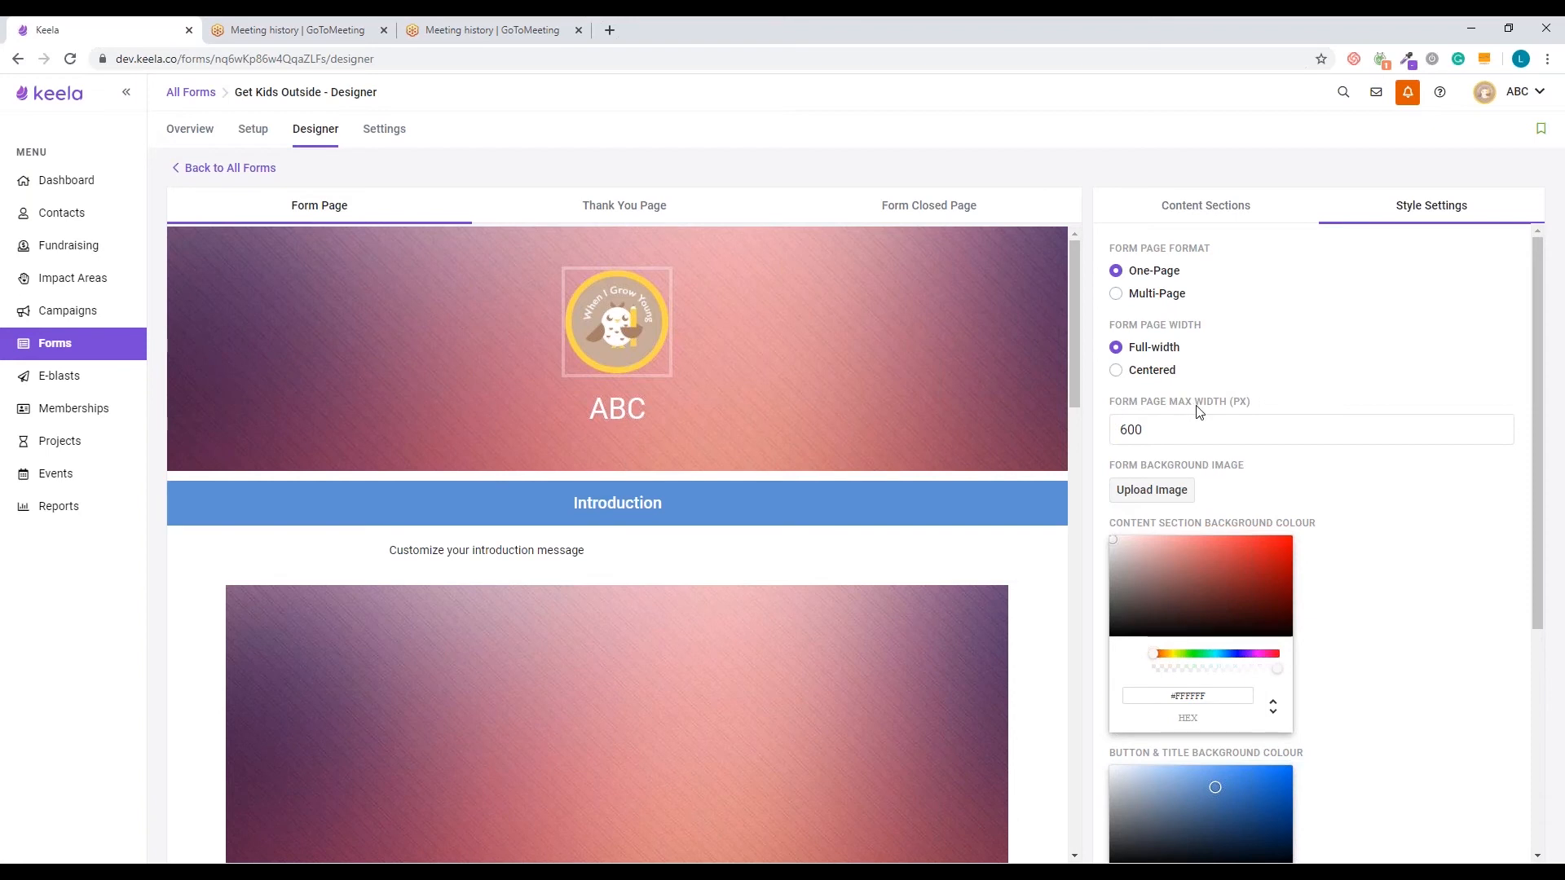
pyautogui.scroll(-1, 1198, 412)
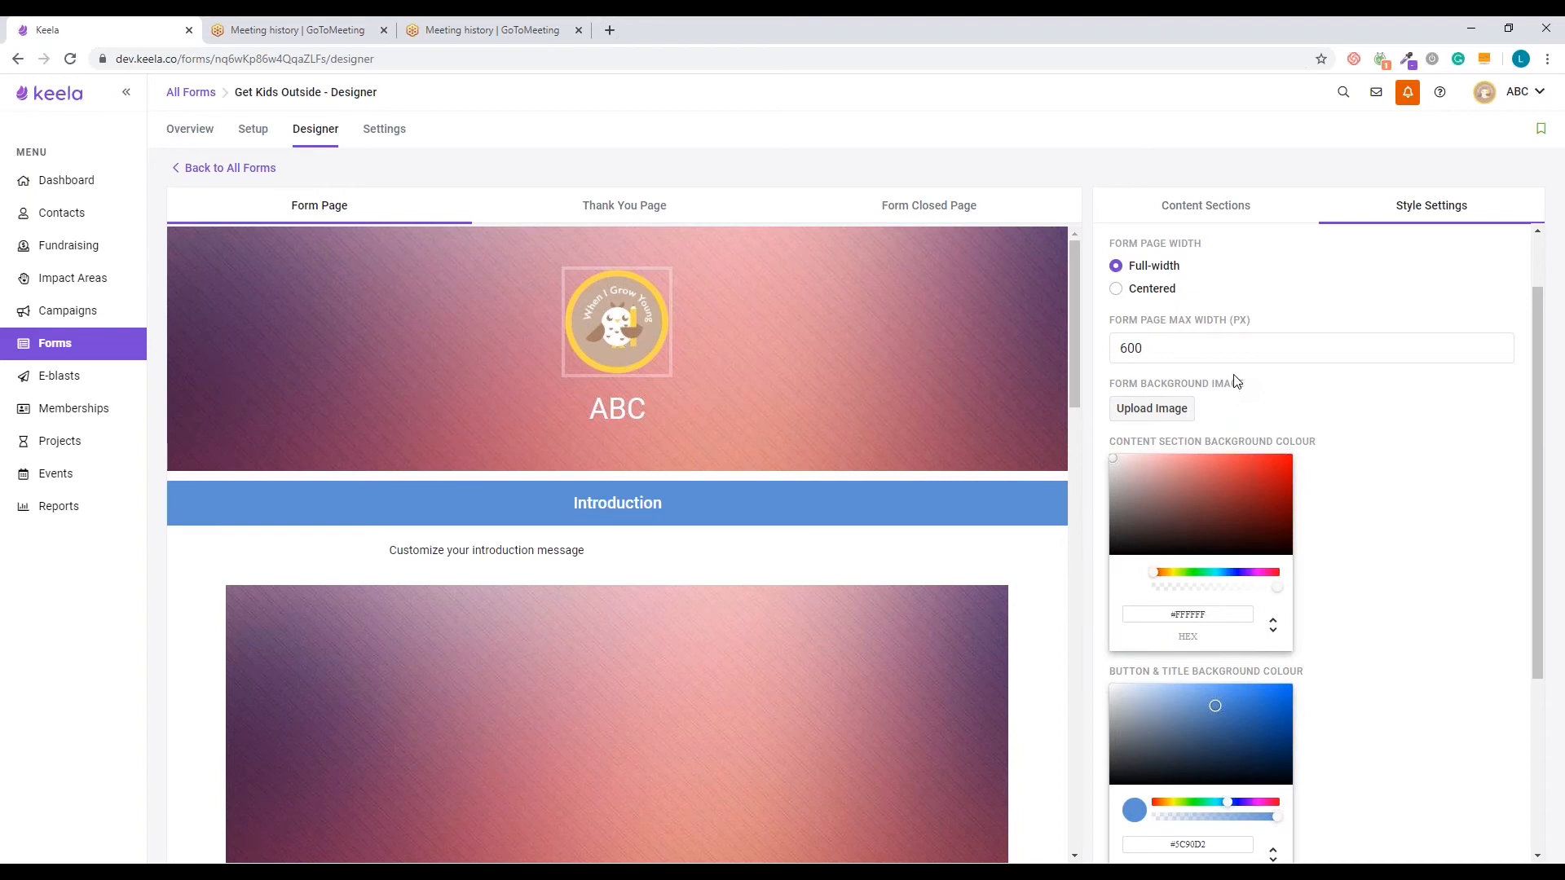
pyautogui.scroll(-1, 1235, 383)
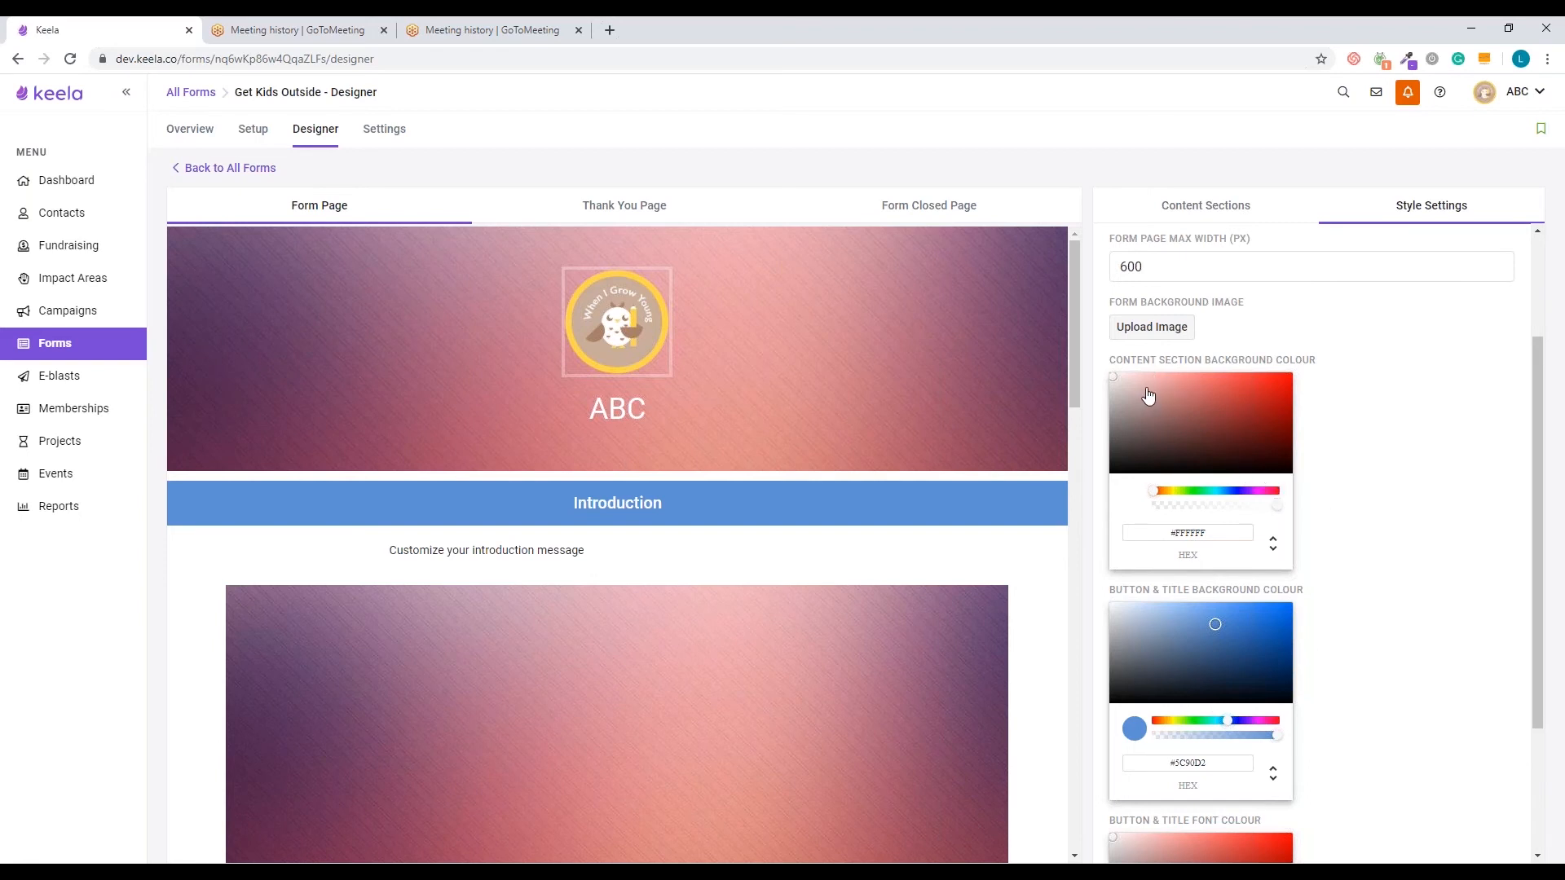
pyautogui.scroll(-1, 1148, 395)
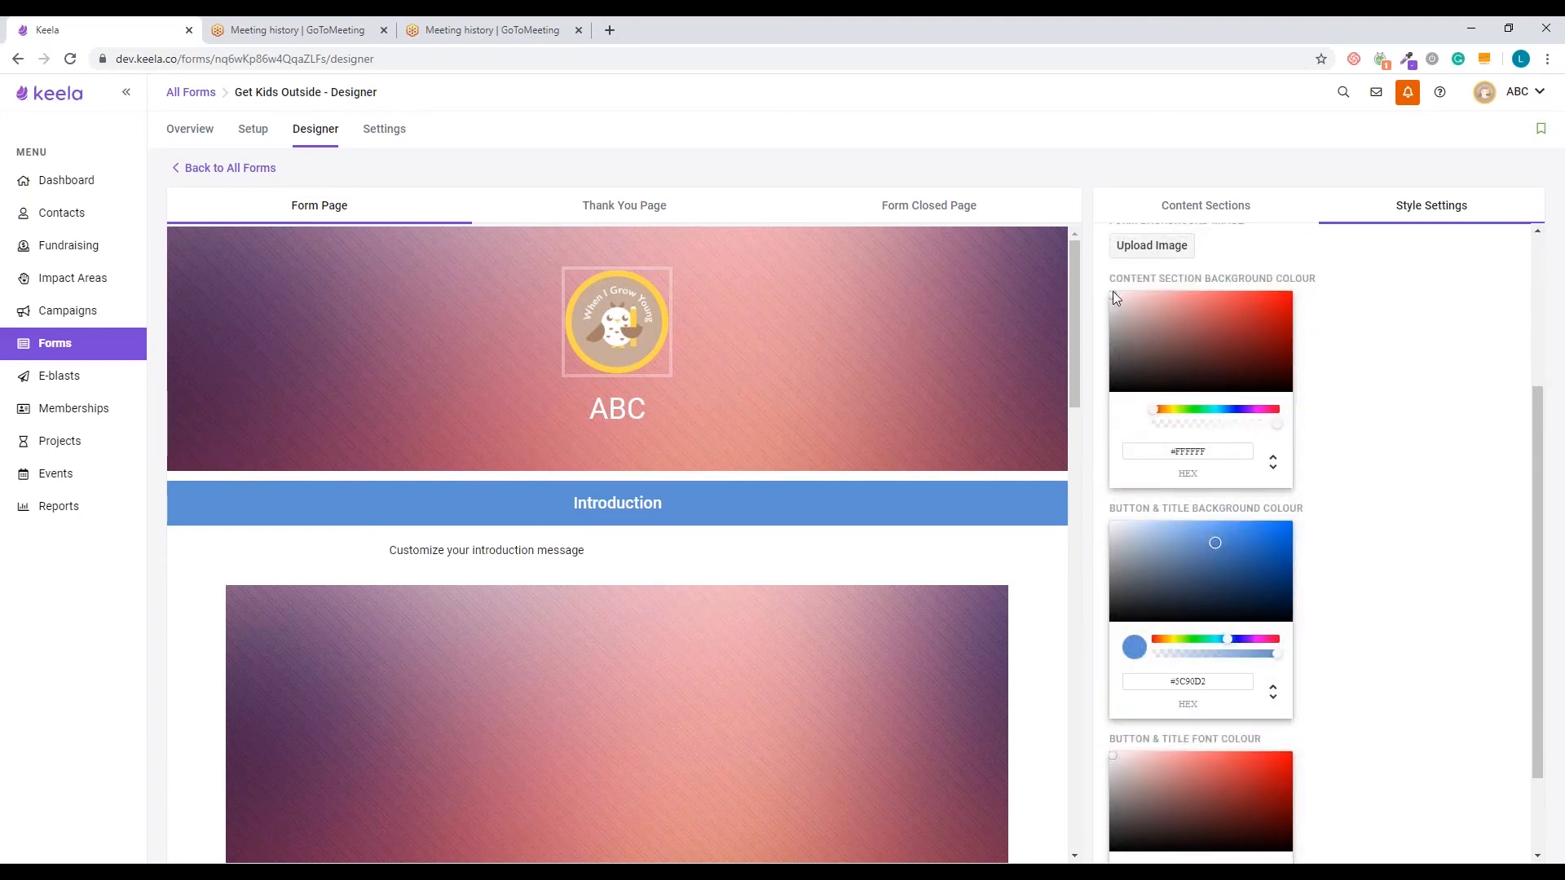
pyautogui.moveTo(1114, 303)
pyautogui.mouseDown()
pyautogui.moveTo(1226, 388)
pyautogui.moveTo(1247, 340)
pyautogui.moveTo(1279, 342)
pyautogui.moveTo(1107, 294)
pyautogui.mouseUp()
# Set the button and title background colour to dark green, about #1F740A.
pyautogui.click(1193, 641)
pyautogui.moveTo(1194, 642); pyautogui.dragTo(1189, 642)
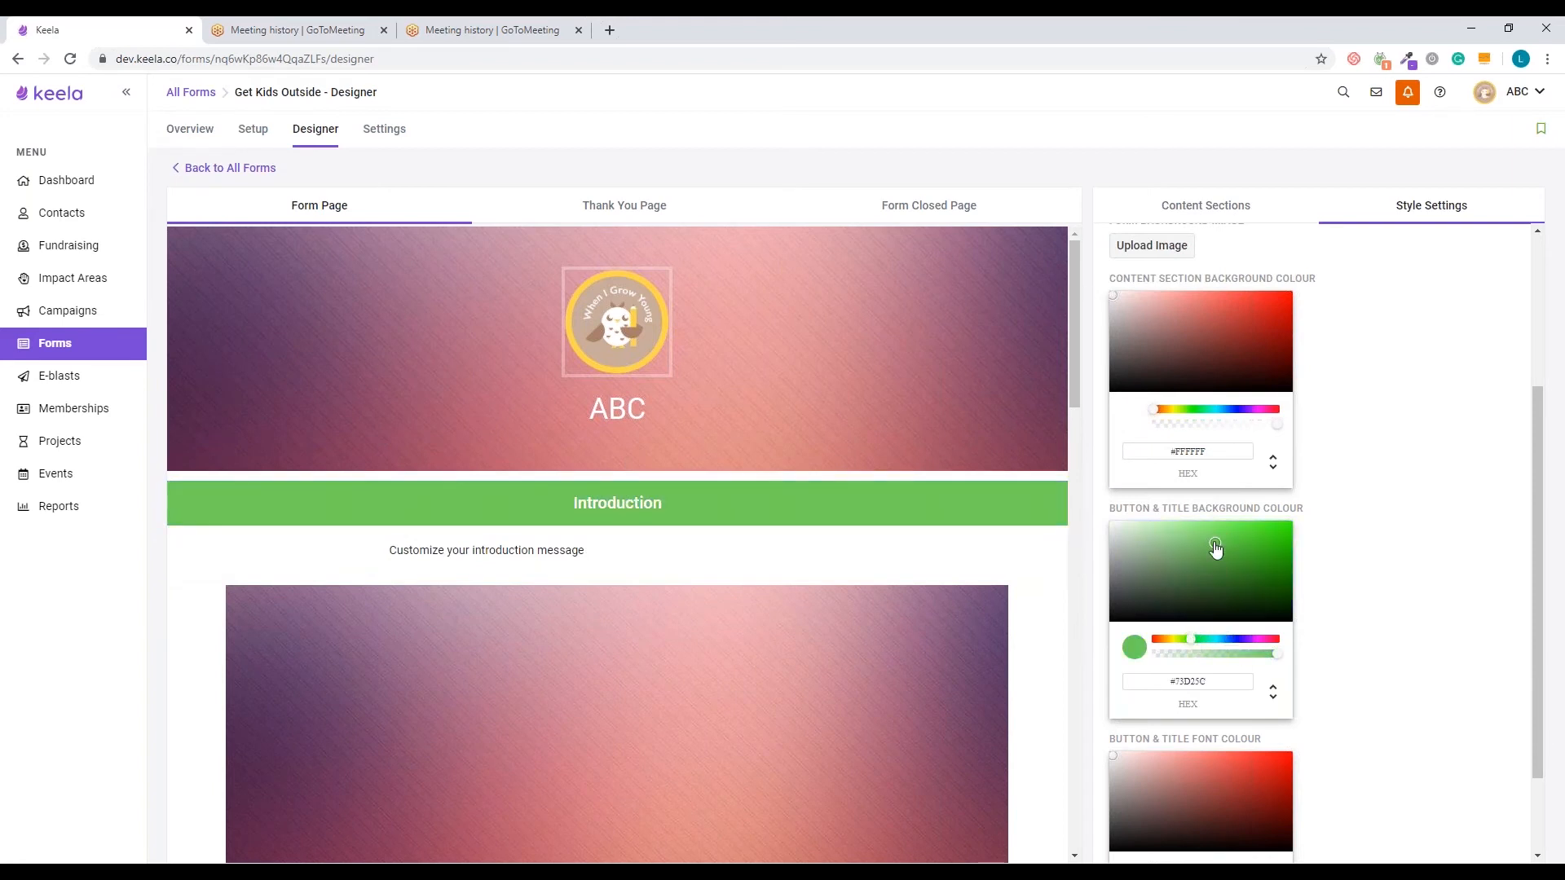
pyautogui.moveTo(1217, 548); pyautogui.dragTo(1280, 582)
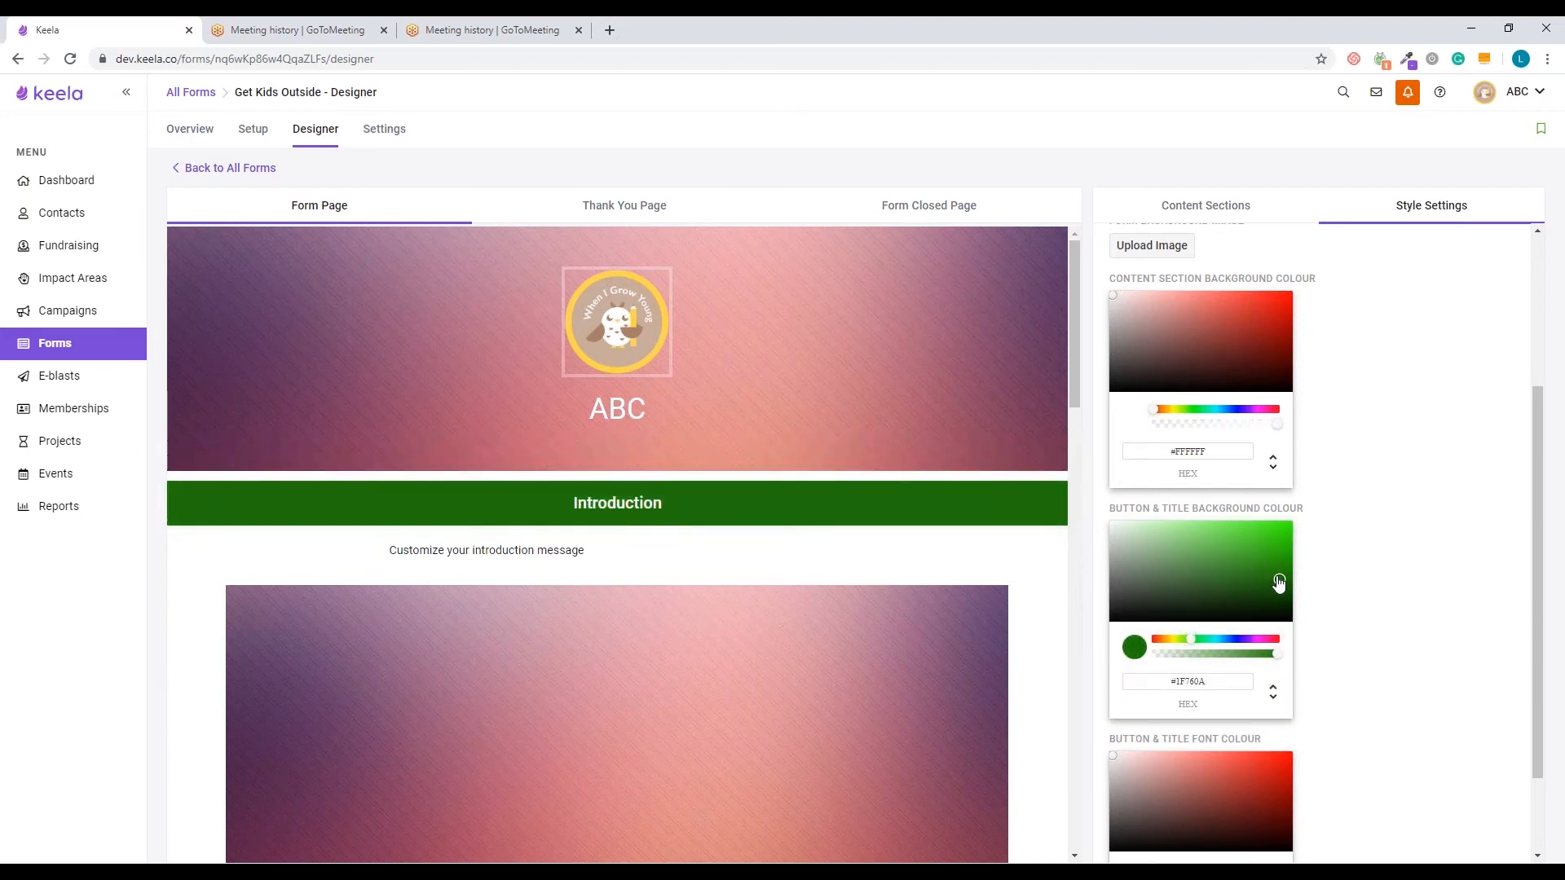
# Change the button and title font colour to a muted reddish brown, about #663F3F.
pyautogui.scroll(-1, 1356, 559)
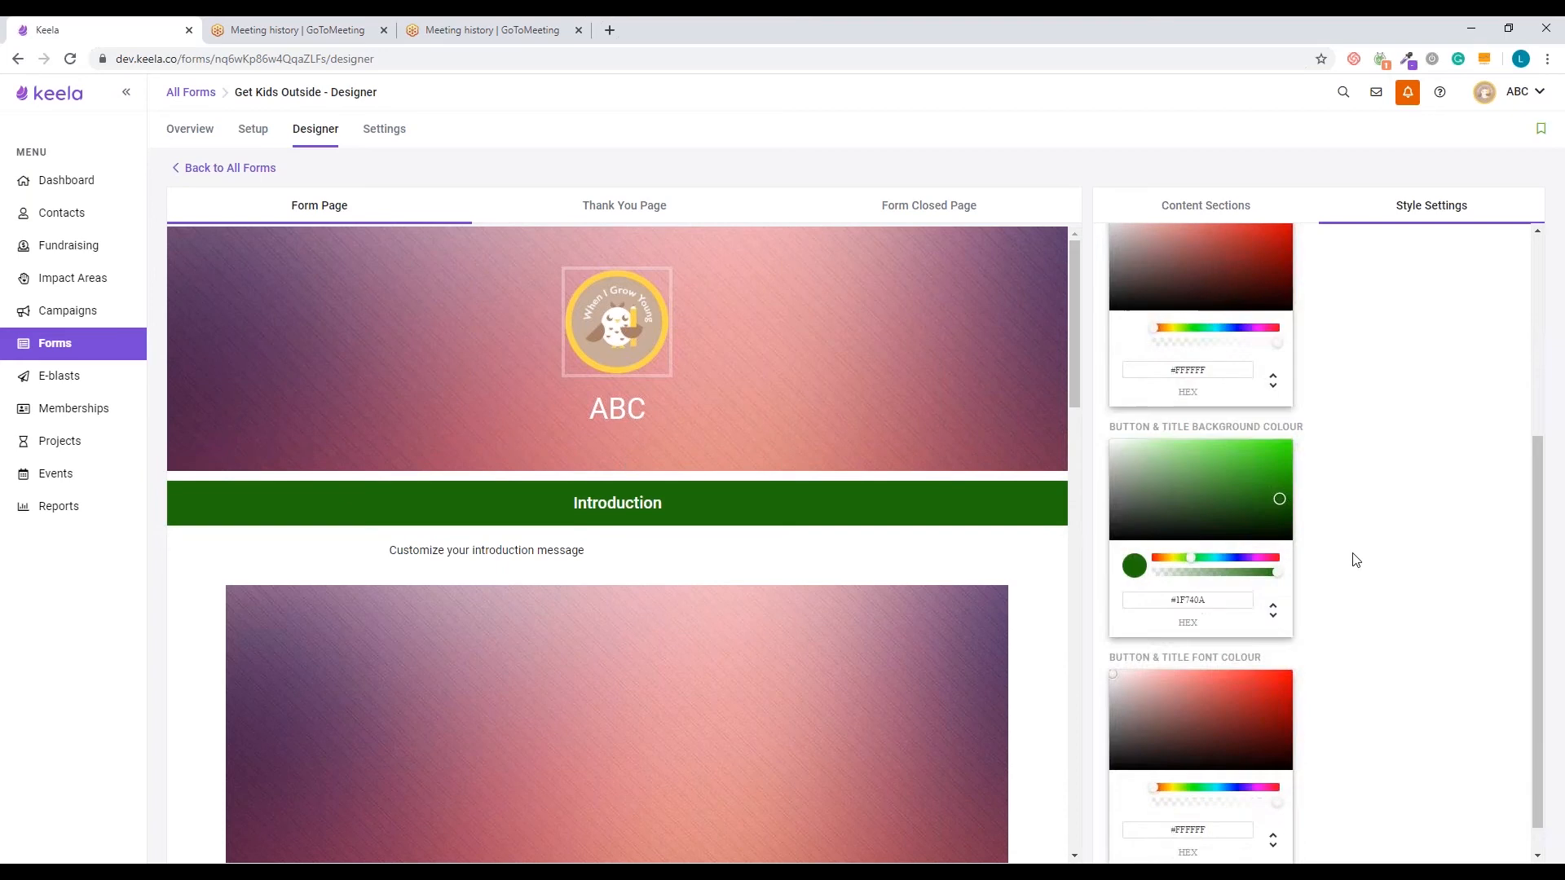
pyautogui.moveTo(1125, 652)
pyautogui.mouseDown()
pyautogui.moveTo(1252, 676)
pyautogui.moveTo(1230, 653)
pyautogui.moveTo(1205, 709)
pyautogui.moveTo(1188, 717)
pyautogui.moveTo(1182, 701)
pyautogui.mouseUp()
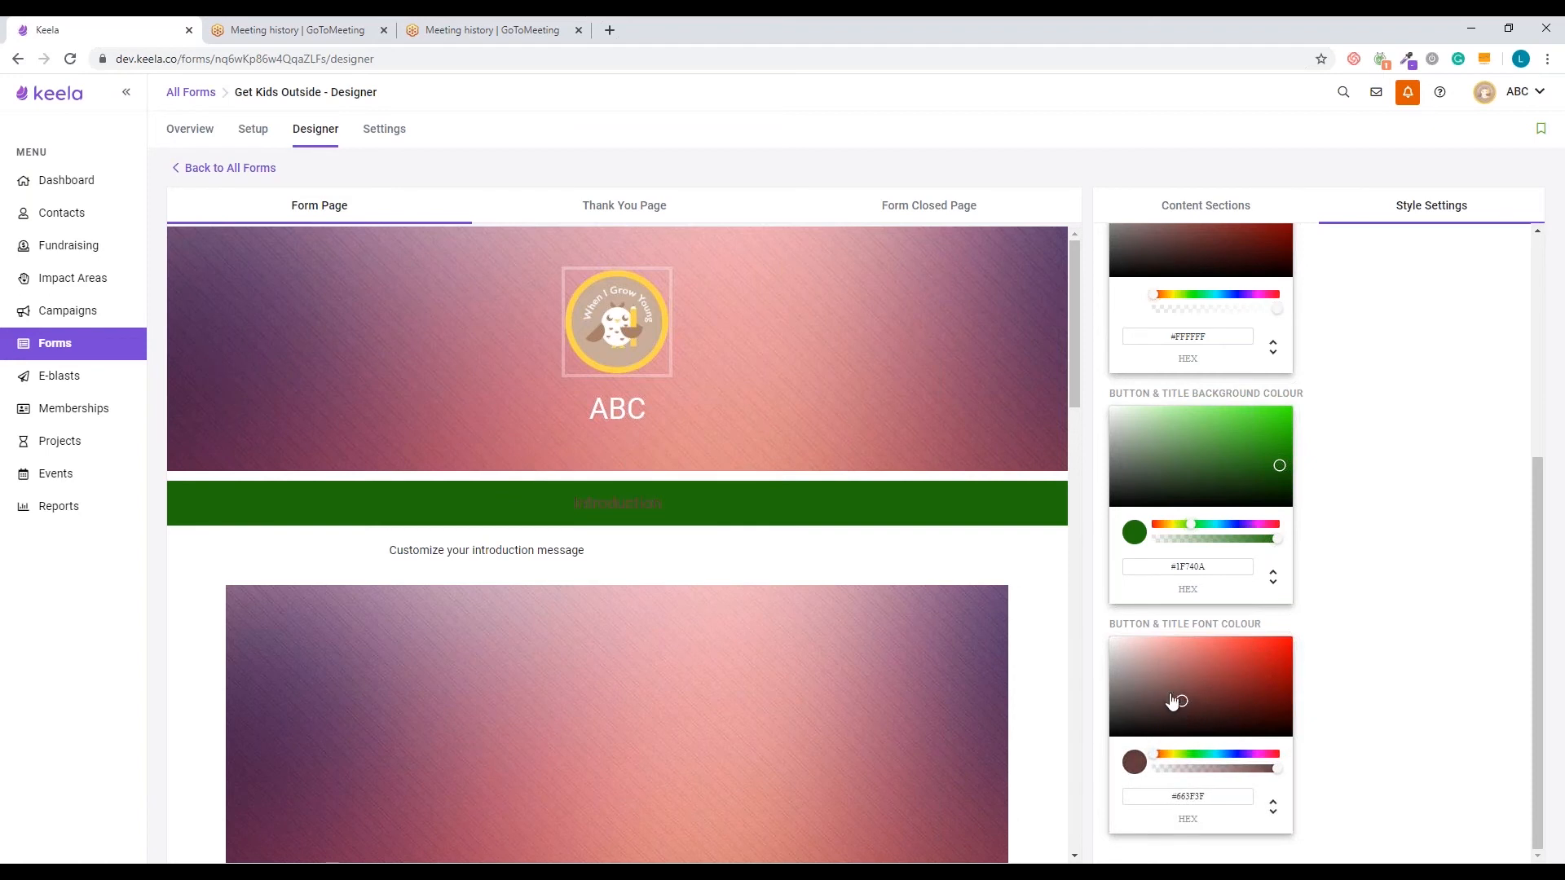
# Set the button and title font colour to white (#FFFFFF) and go to the form page's content sections.
pyautogui.scroll(-7, 845, 618)
pyautogui.scroll(7, 864, 613)
pyautogui.scroll(-1, 864, 613)
pyautogui.moveTo(1181, 703); pyautogui.dragTo(1107, 635)
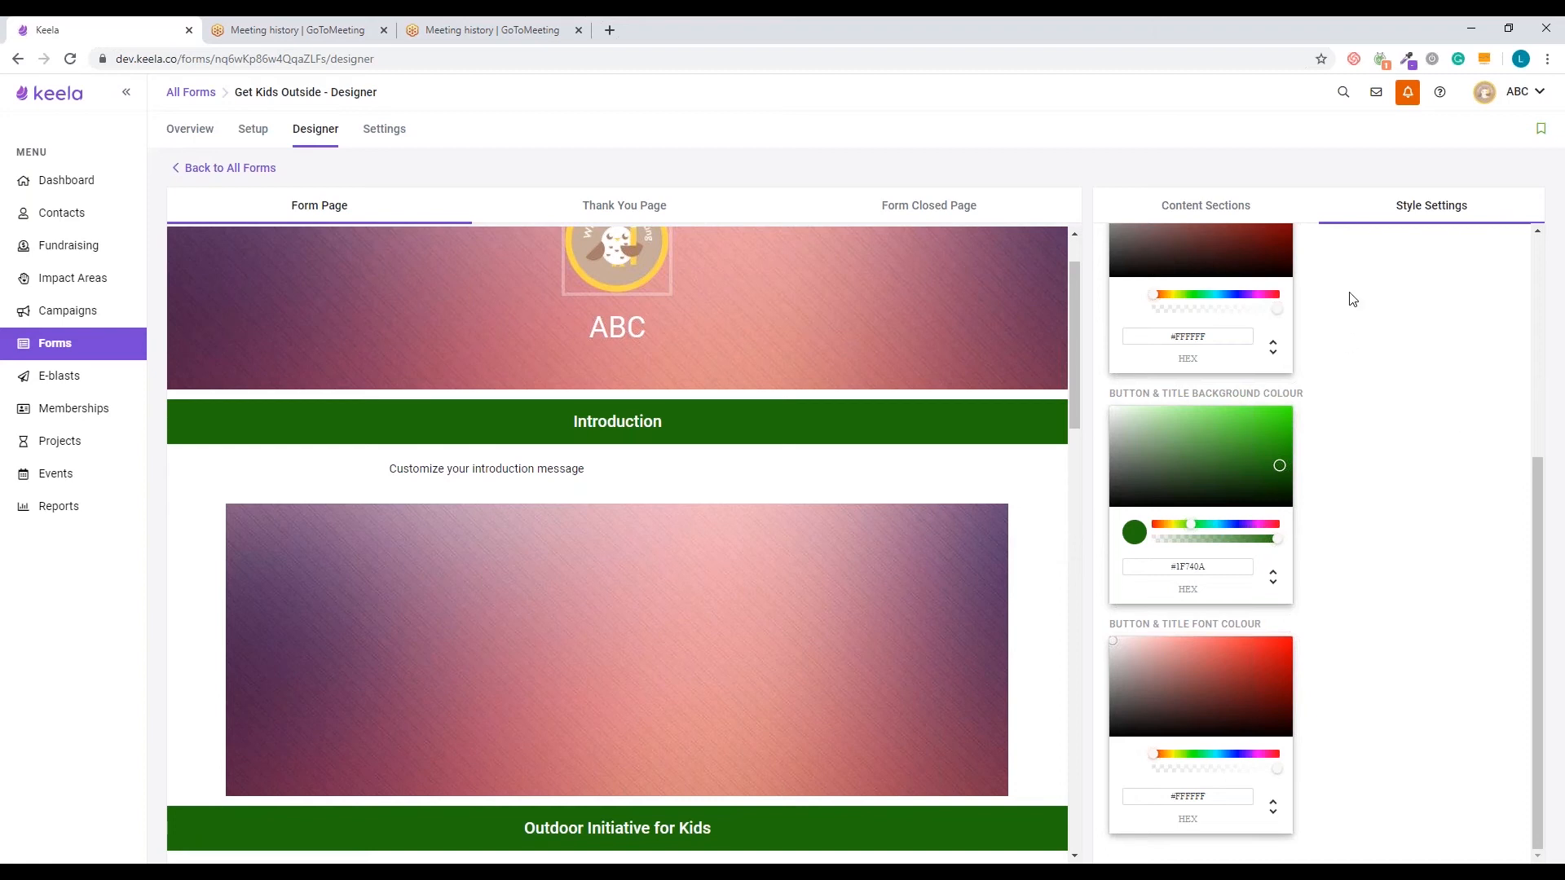
pyautogui.click(1231, 215)
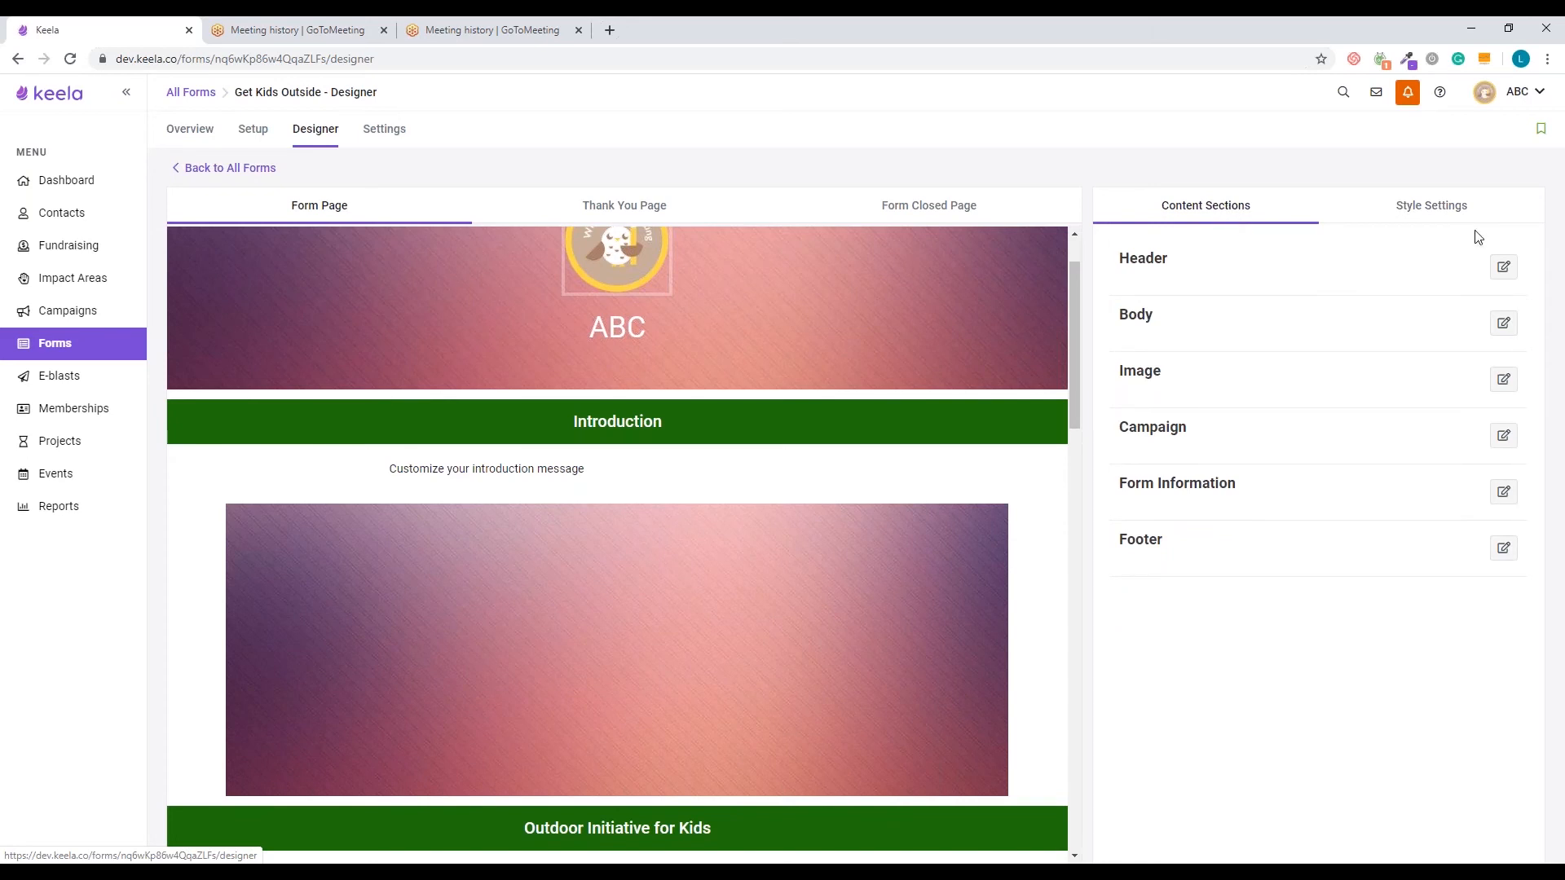
# Hide the header block on the form page and save the header settings.
pyautogui.click(1504, 267)
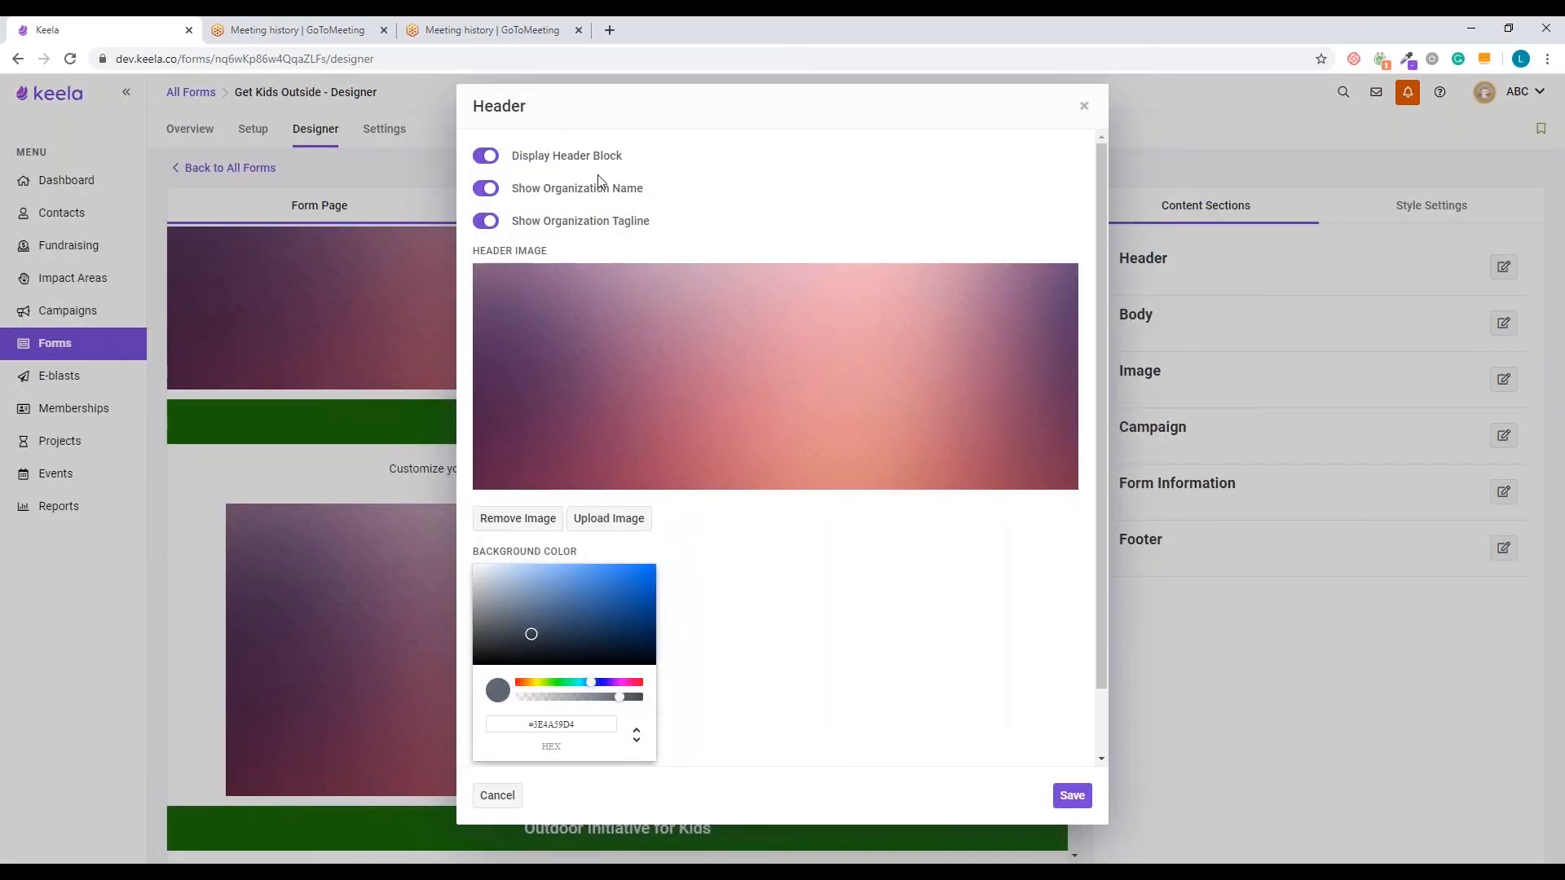
pyautogui.click(482, 160)
pyautogui.click(1072, 796)
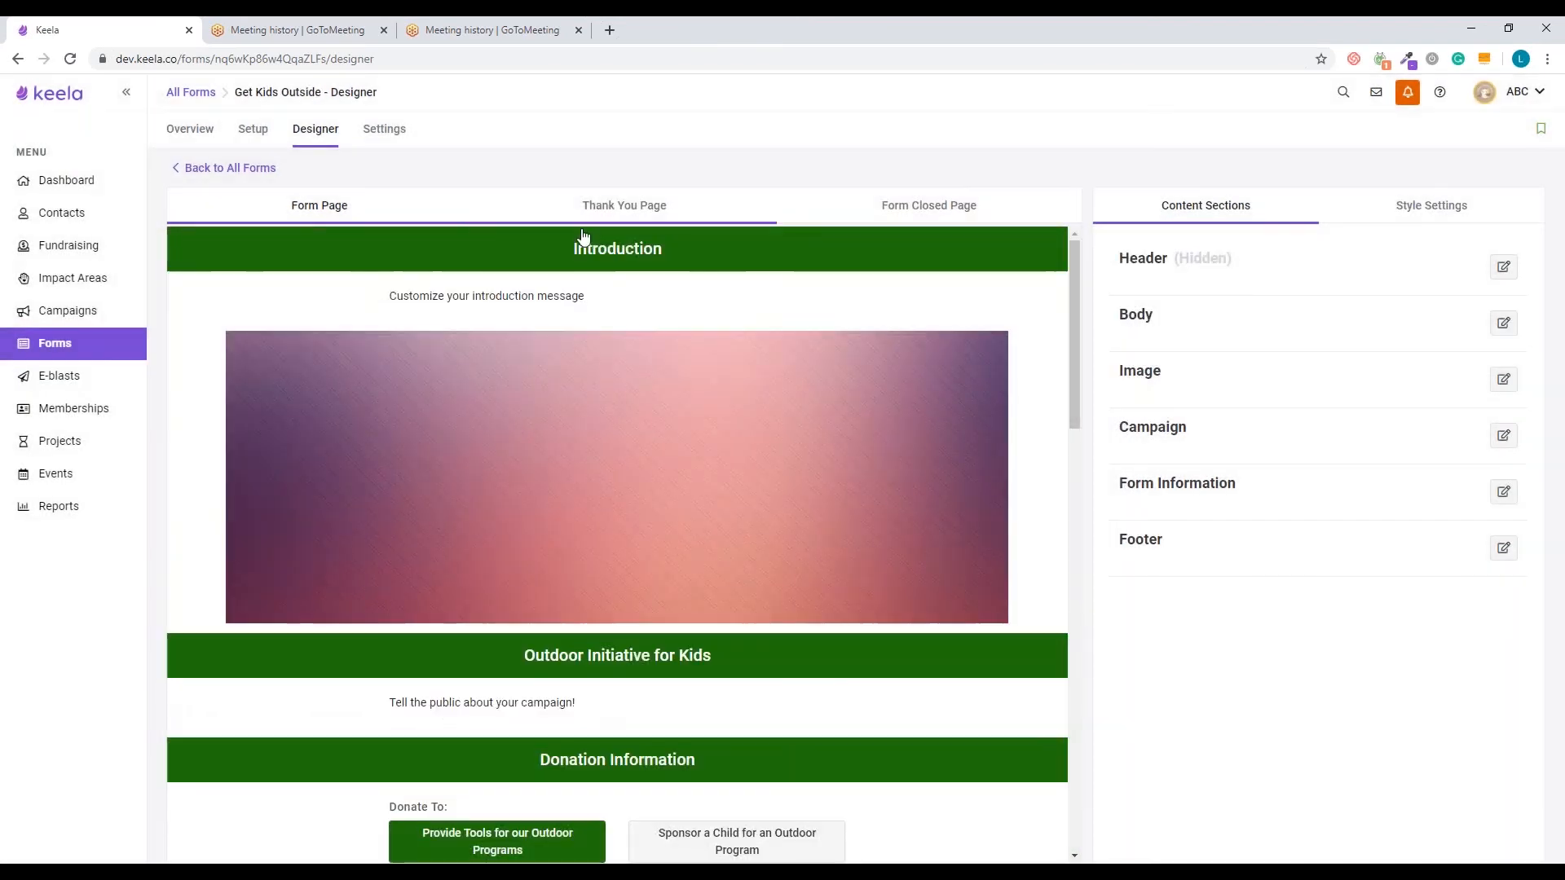
# Reopen the header settings and display the header block, with both the organization name and the organization tagline enabled.
pyautogui.click(1504, 269)
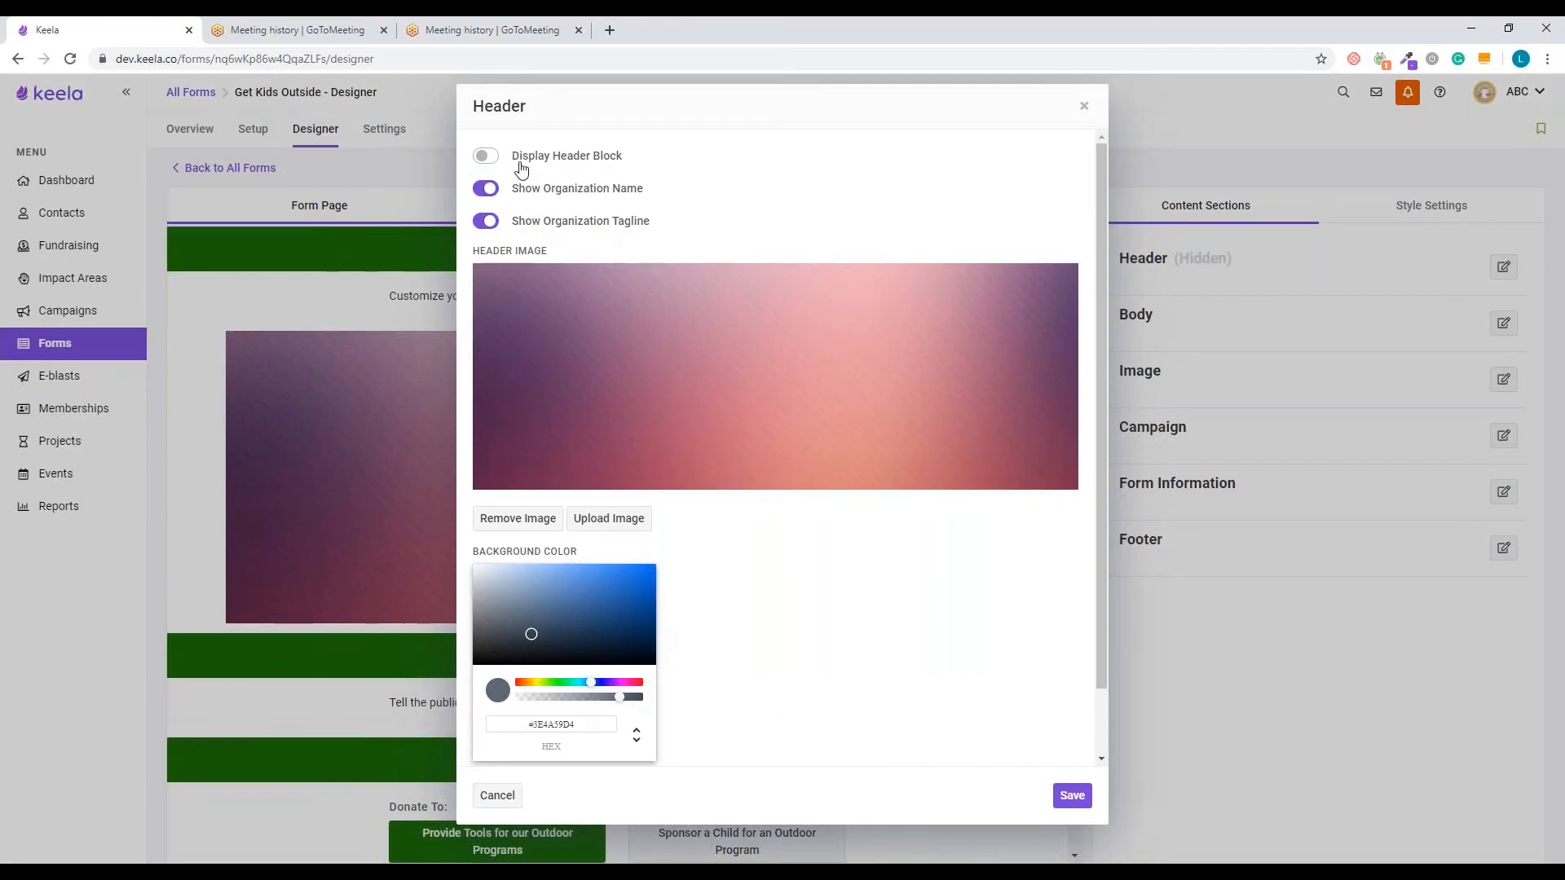
pyautogui.click(486, 156)
pyautogui.click(485, 189)
pyautogui.click(482, 223)
pyautogui.click(485, 221)
pyautogui.click(494, 191)
# Upload the snowy mountain landscape picture as the header image and save the header.
pyautogui.scroll(-1, 667, 379)
pyautogui.scroll(1, 660, 441)
pyautogui.scroll(-1, 824, 618)
pyautogui.scroll(1, 825, 619)
pyautogui.click(616, 532)
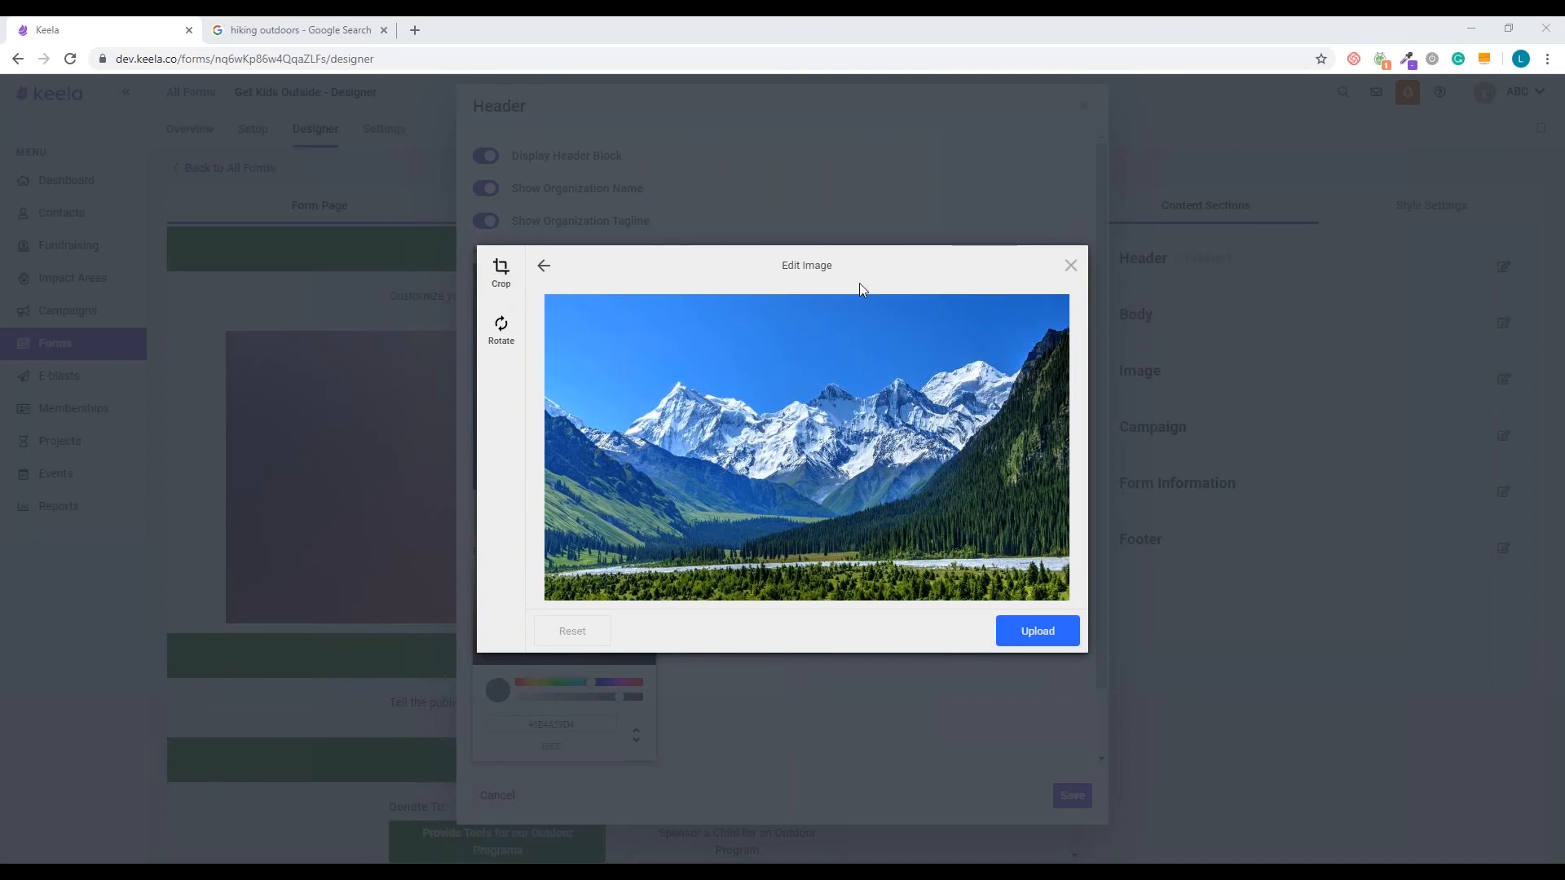
pyautogui.click(1050, 639)
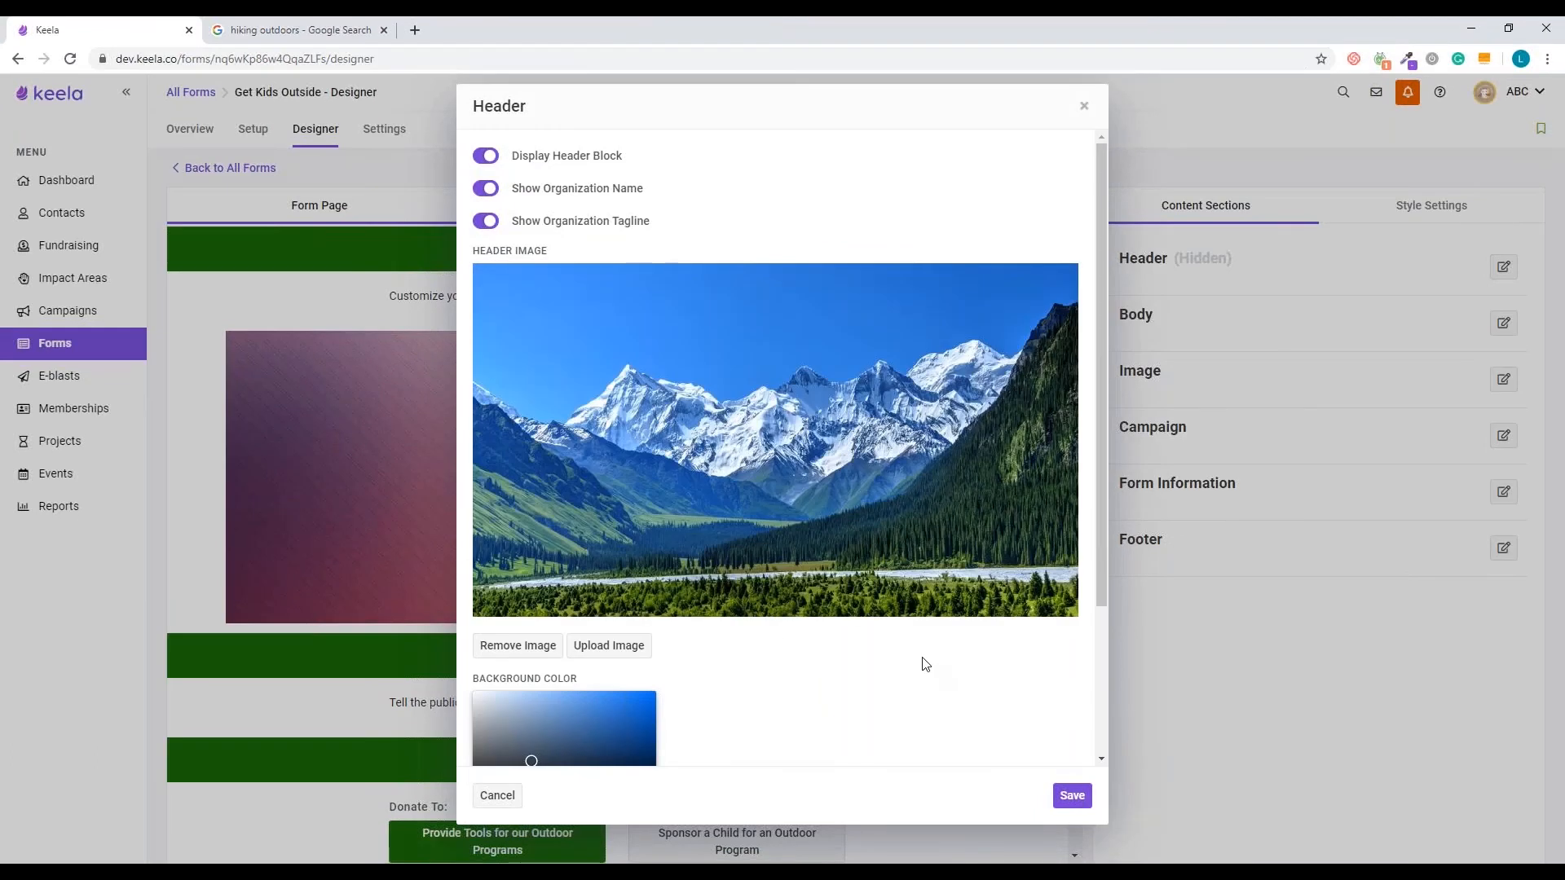
pyautogui.scroll(-3, 923, 663)
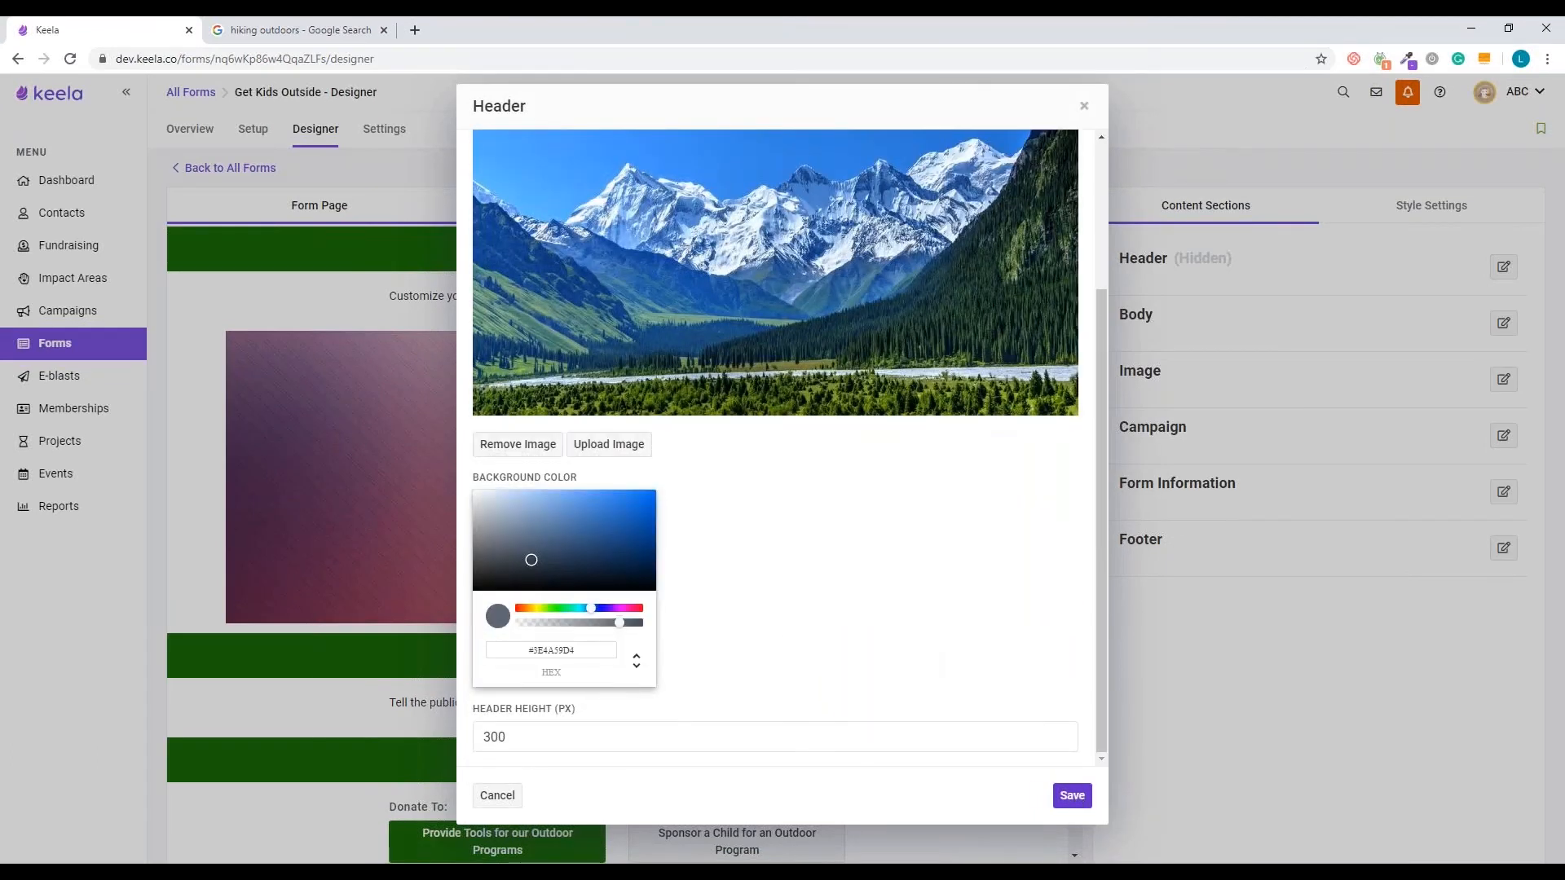
pyautogui.click(1073, 796)
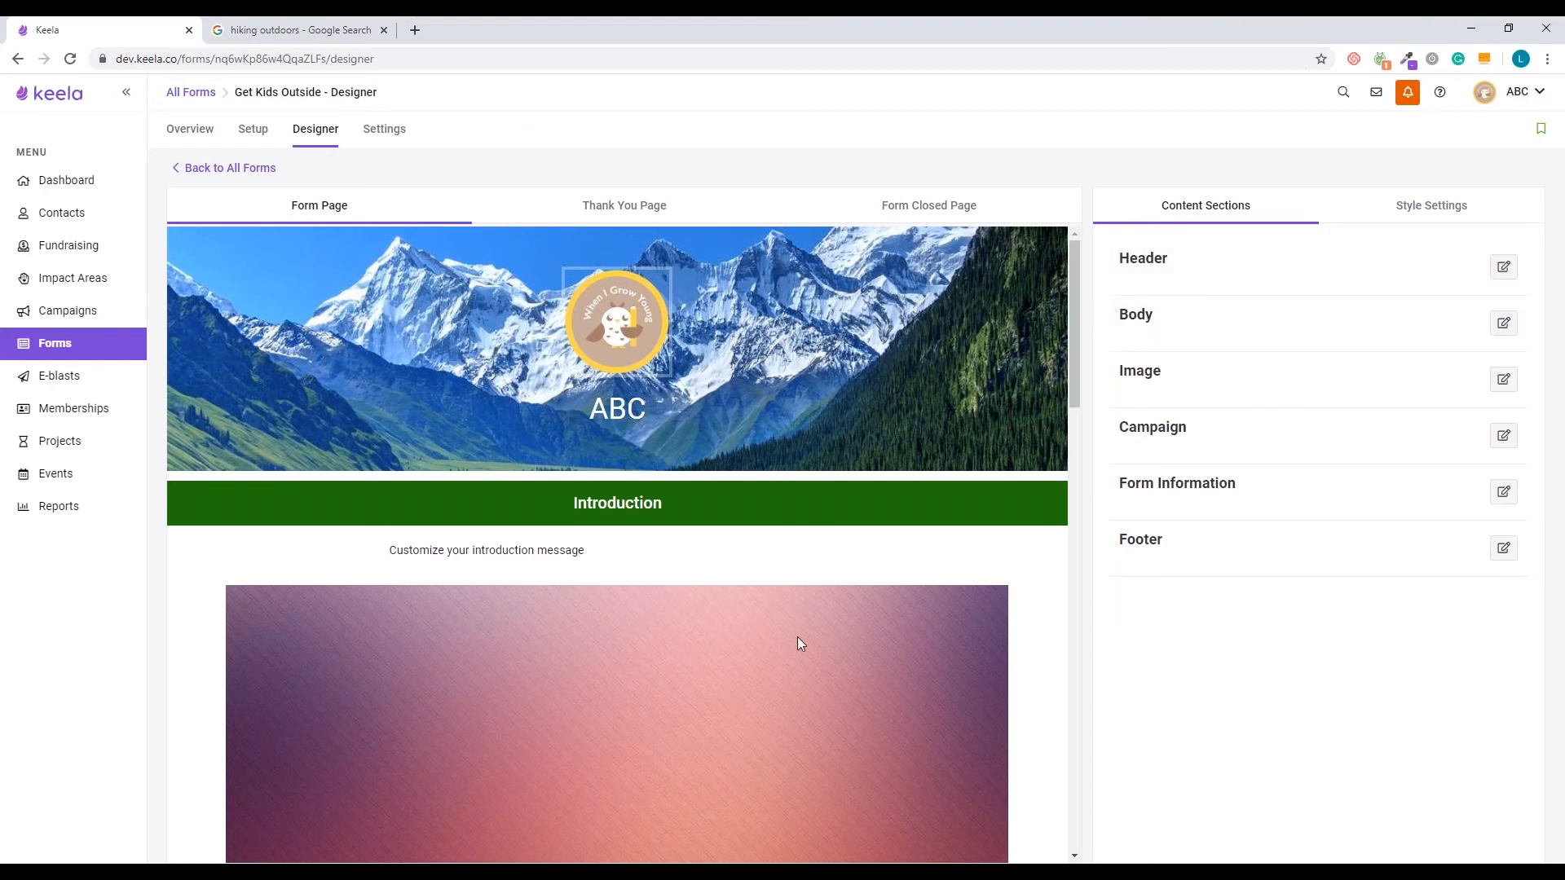
# Open the Body section's settings and change its title to "Please donate now!".
pyautogui.scroll(-1, 797, 638)
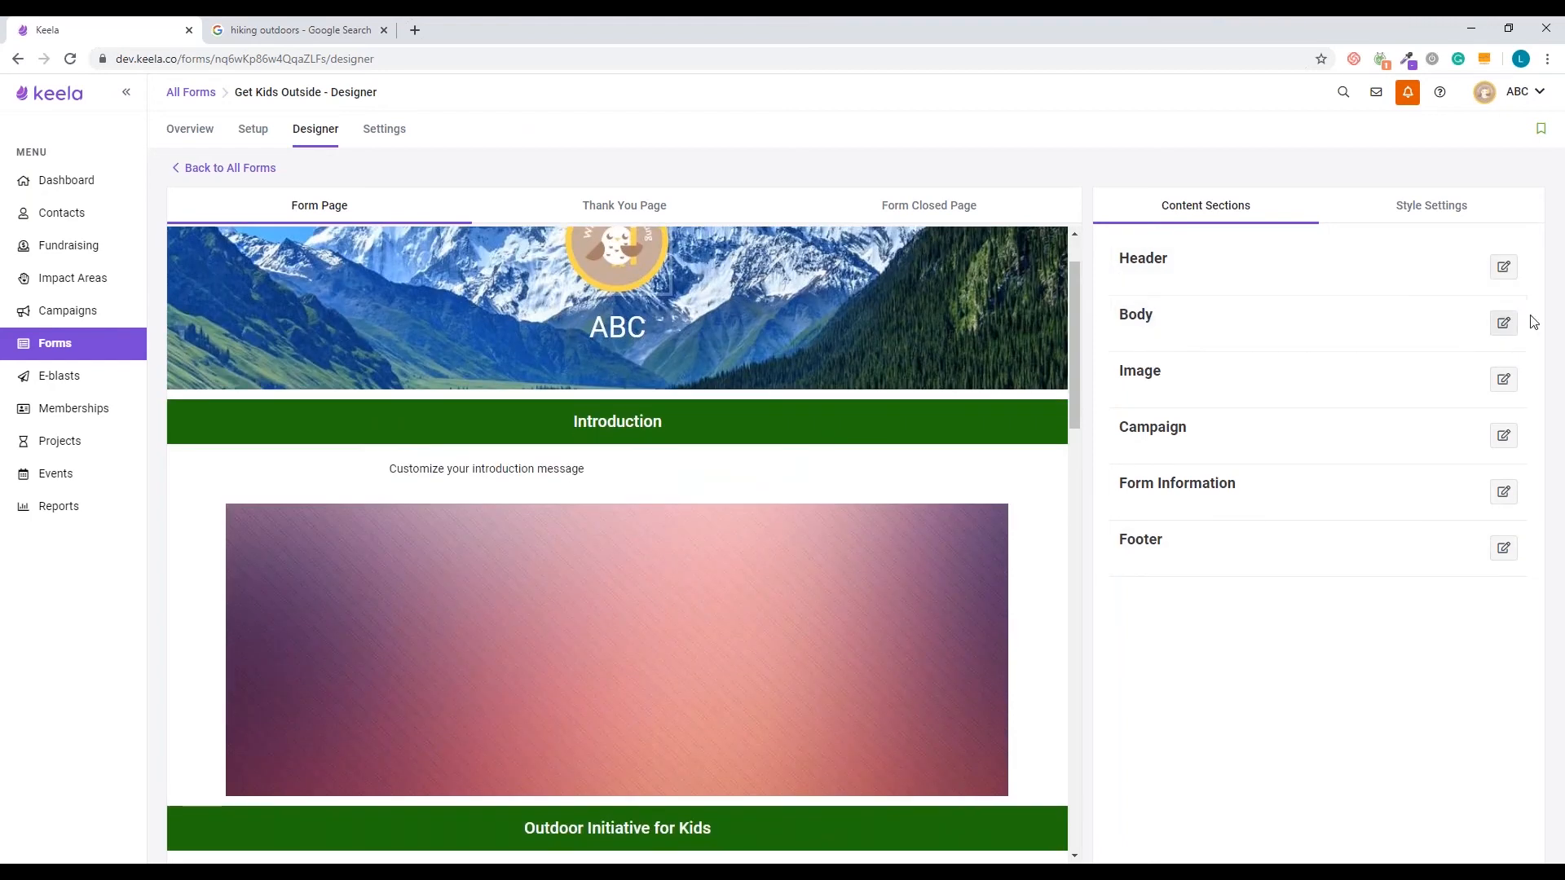
pyautogui.click(1504, 324)
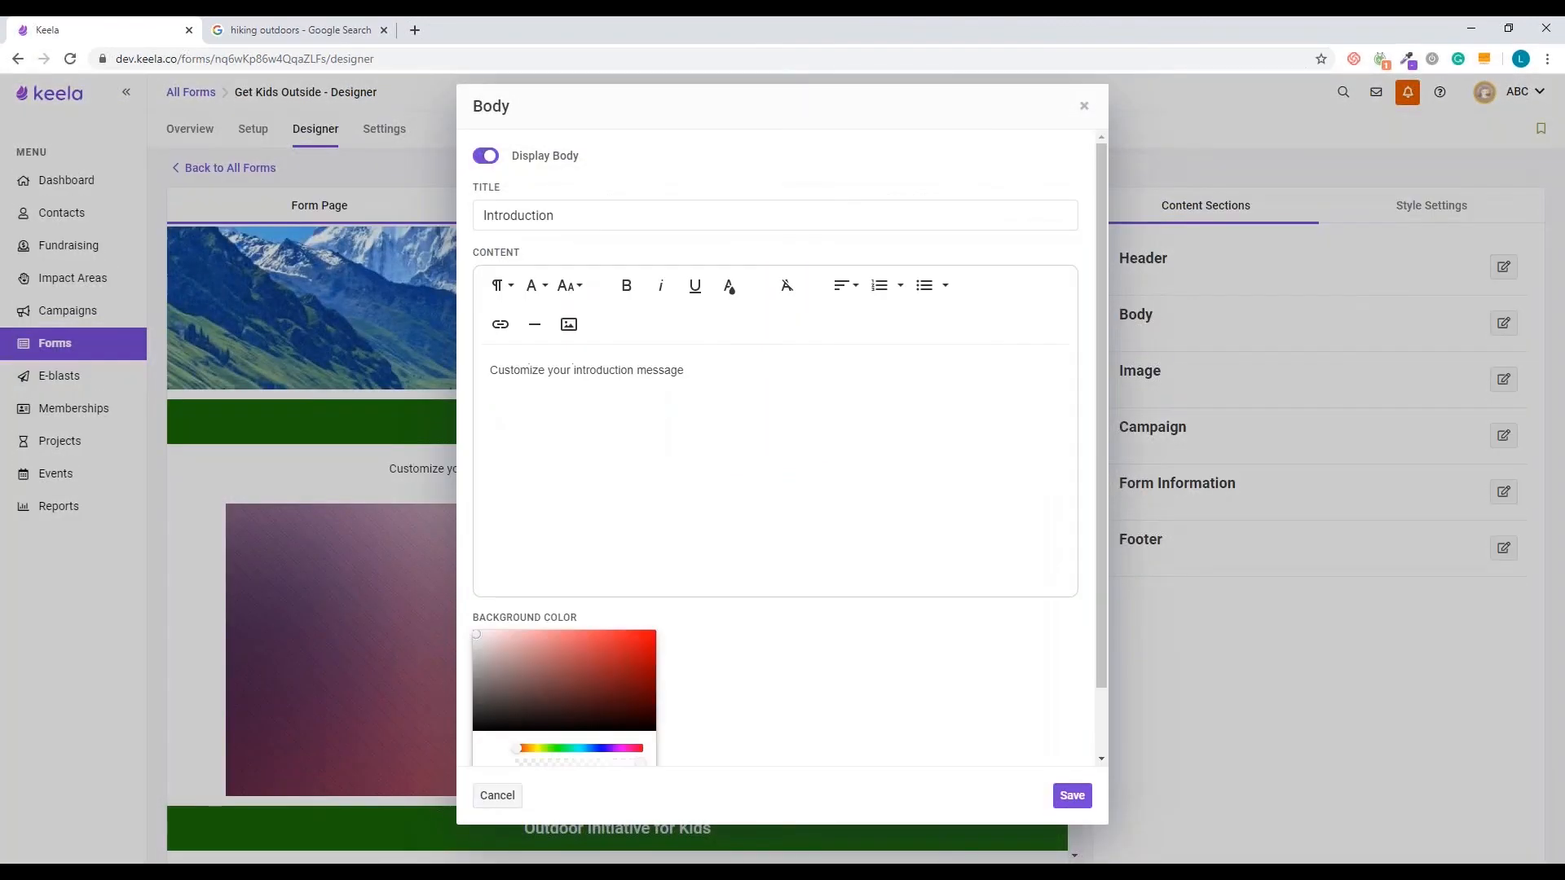
pyautogui.doubleClick(561, 215)
pyautogui.write('Please donate now!')
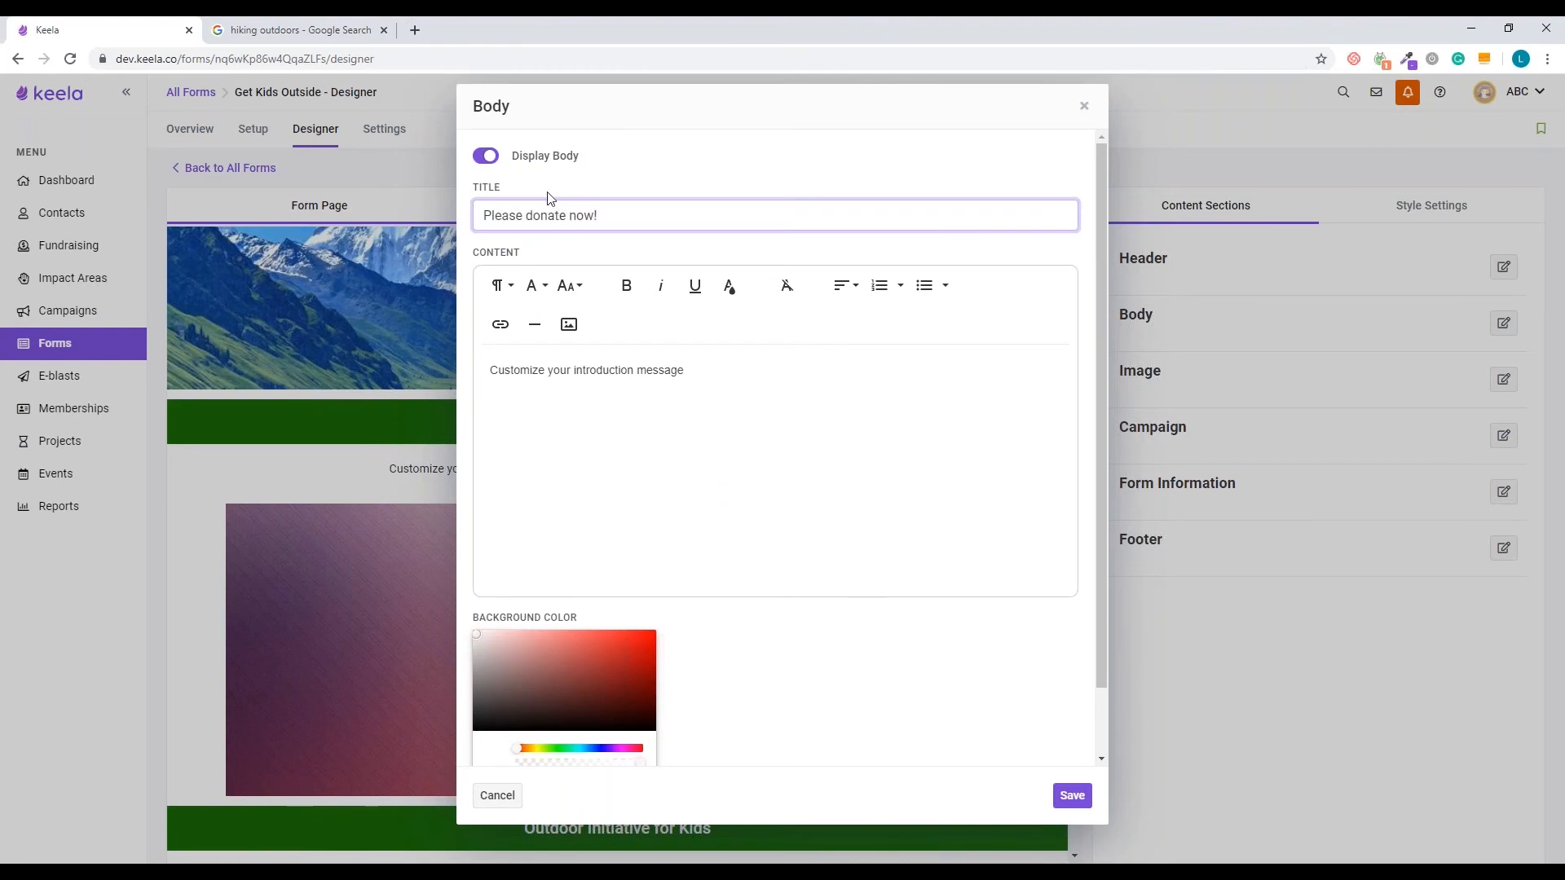
# Replace the body content with "Your donation goes a long way to help kids get outdoors!", keep the body displayed, and save the section.
pyautogui.tripleClick(747, 380)
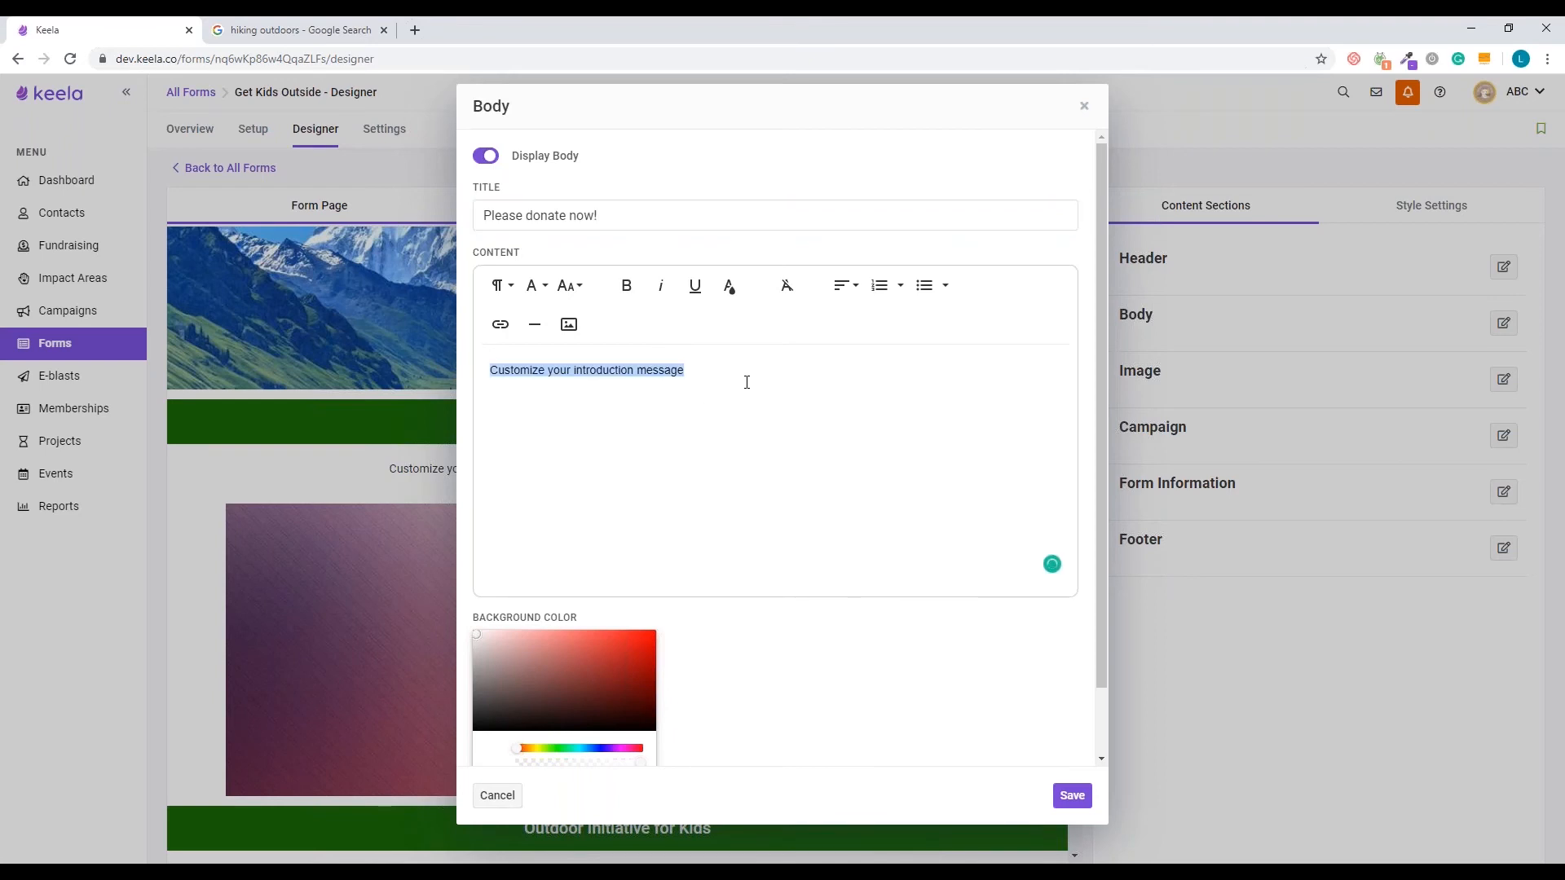
pyautogui.write('Your doanti')
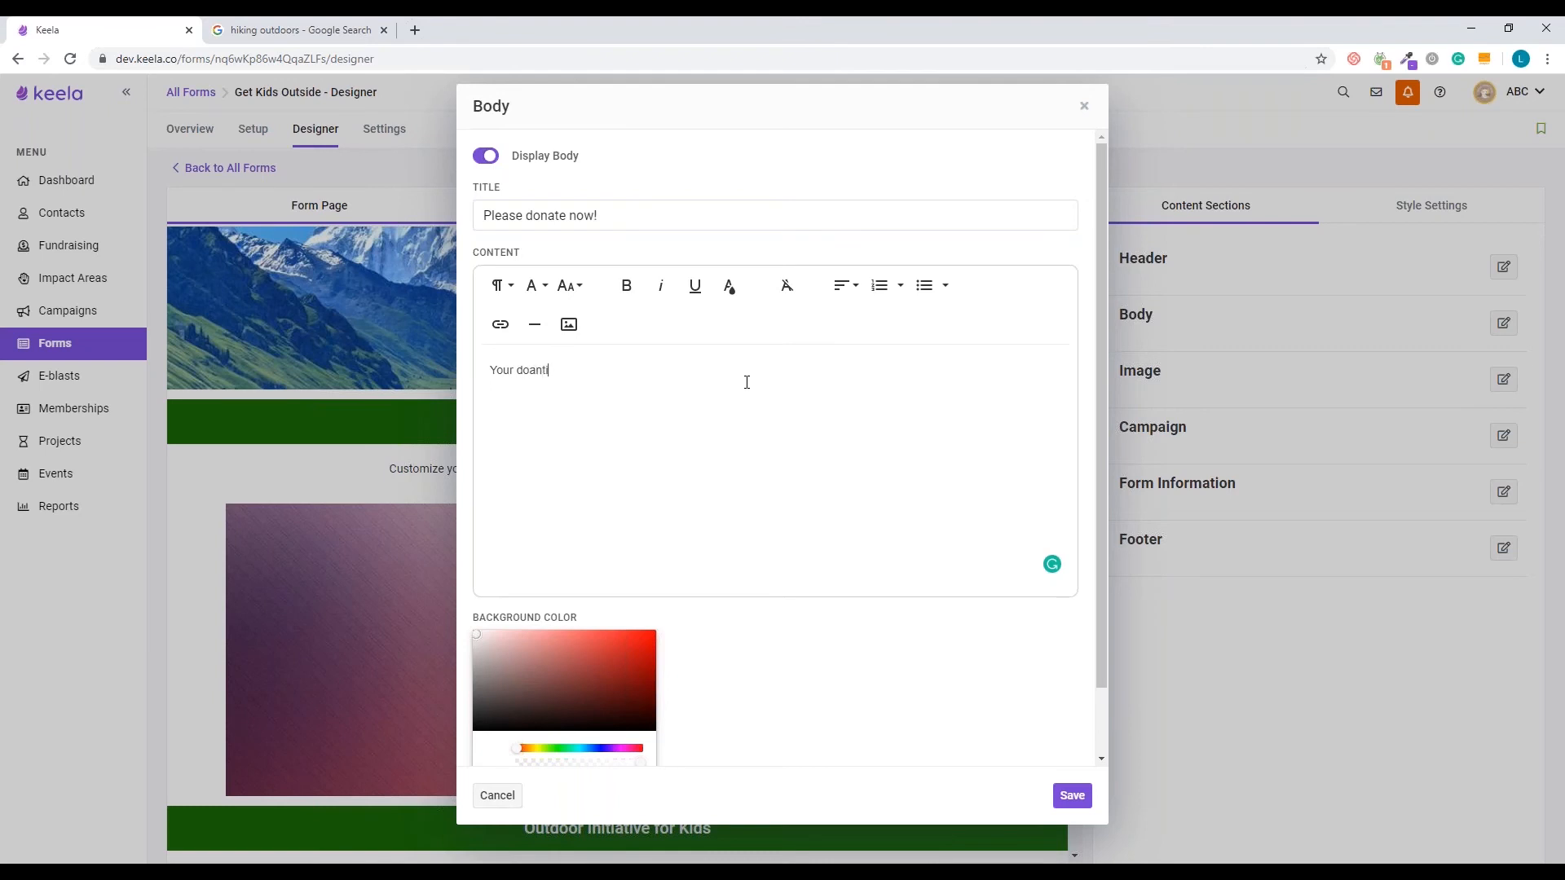
pyautogui.press('BackSpace')
pyautogui.press('BackSpace')
pyautogui.press('BackSpace')
pyautogui.press('BackSpace')
pyautogui.write('ong way to help kids get outdoors!')
pyautogui.scroll(-1, 852, 480)
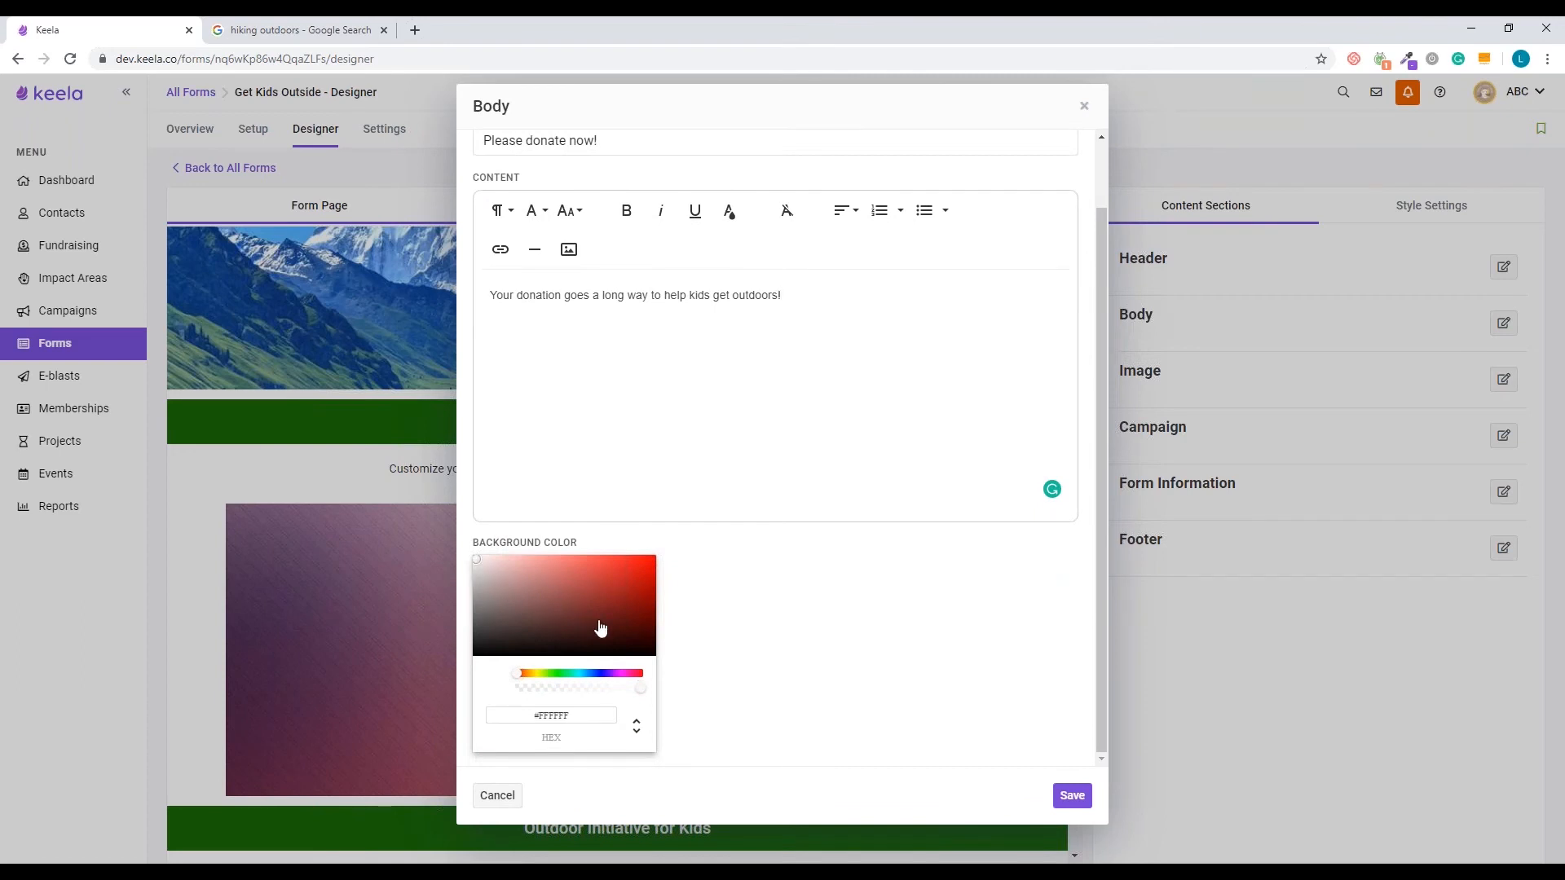
pyautogui.scroll(1, 811, 515)
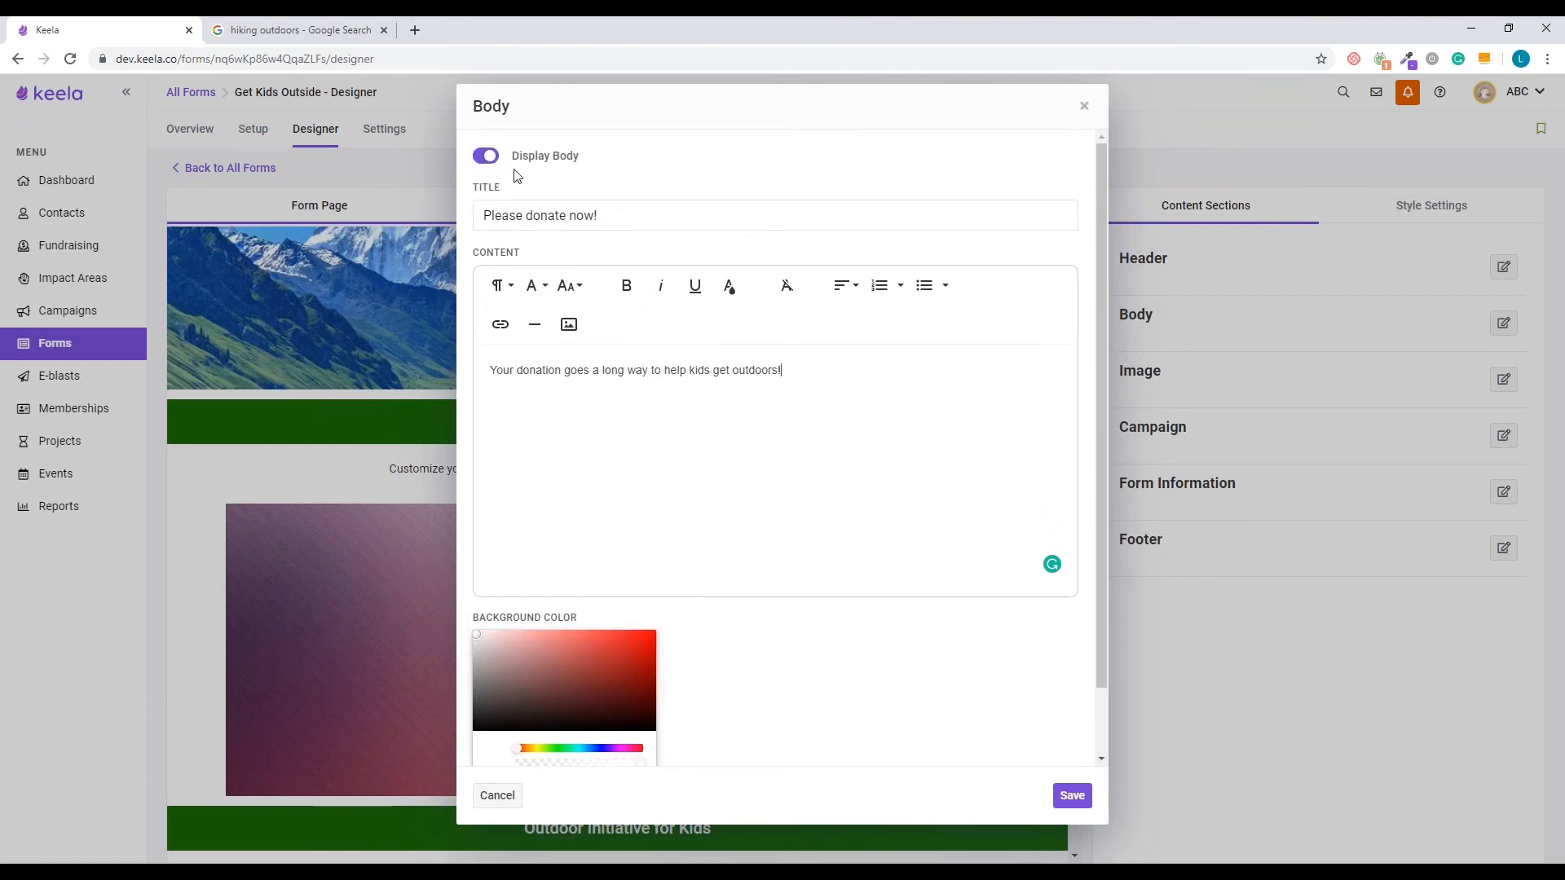
pyautogui.click(486, 156)
pyautogui.click(492, 158)
pyautogui.click(1081, 796)
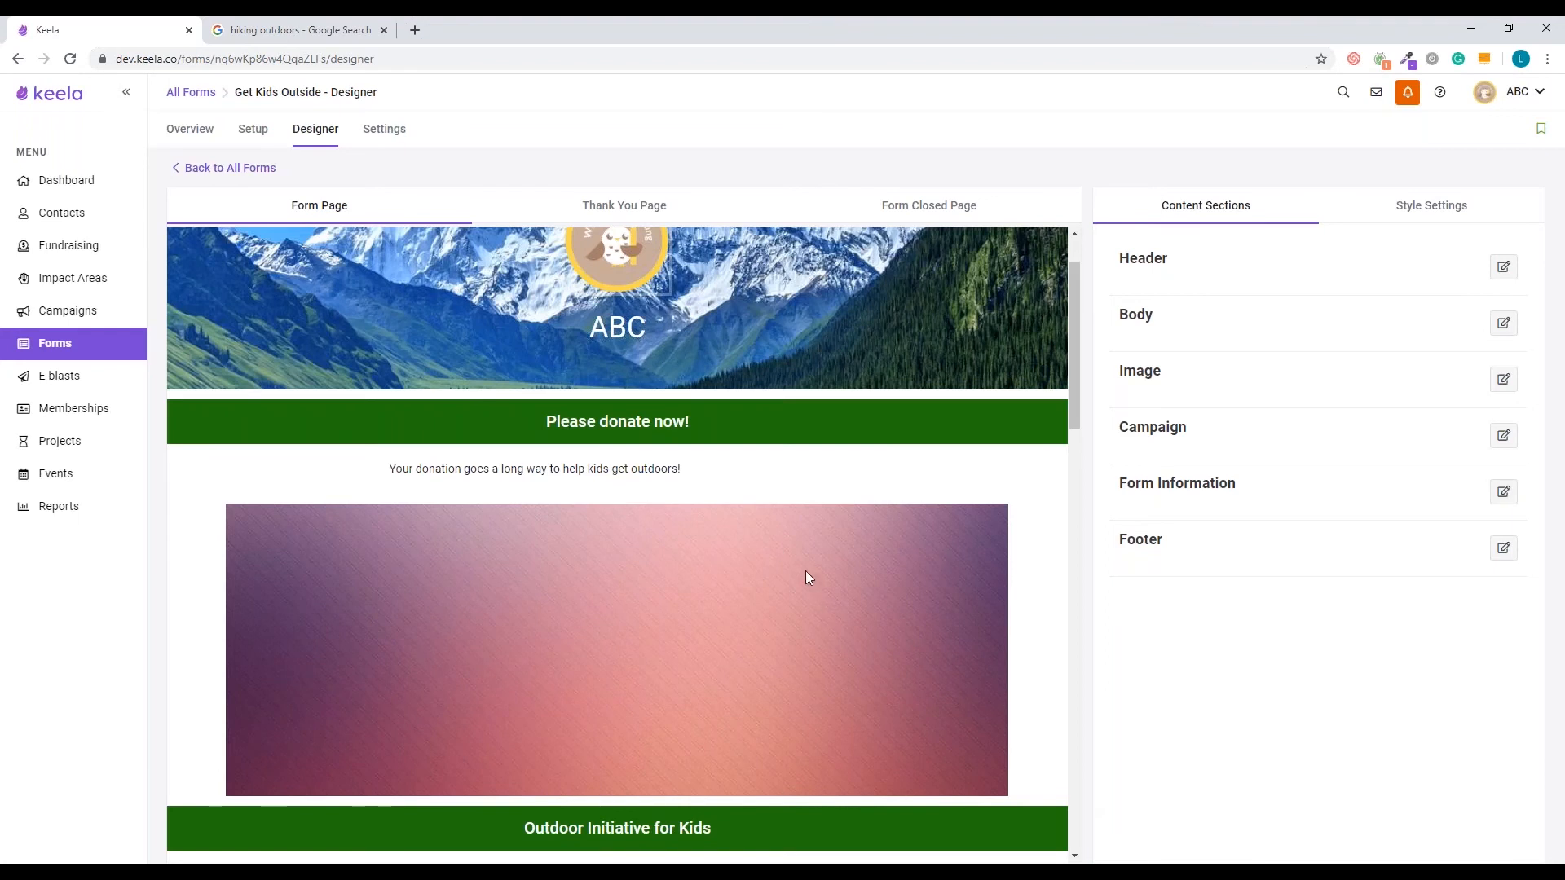
# Open the Image section's settings, turn off the display of the image block, and save.
pyautogui.scroll(-1, 806, 570)
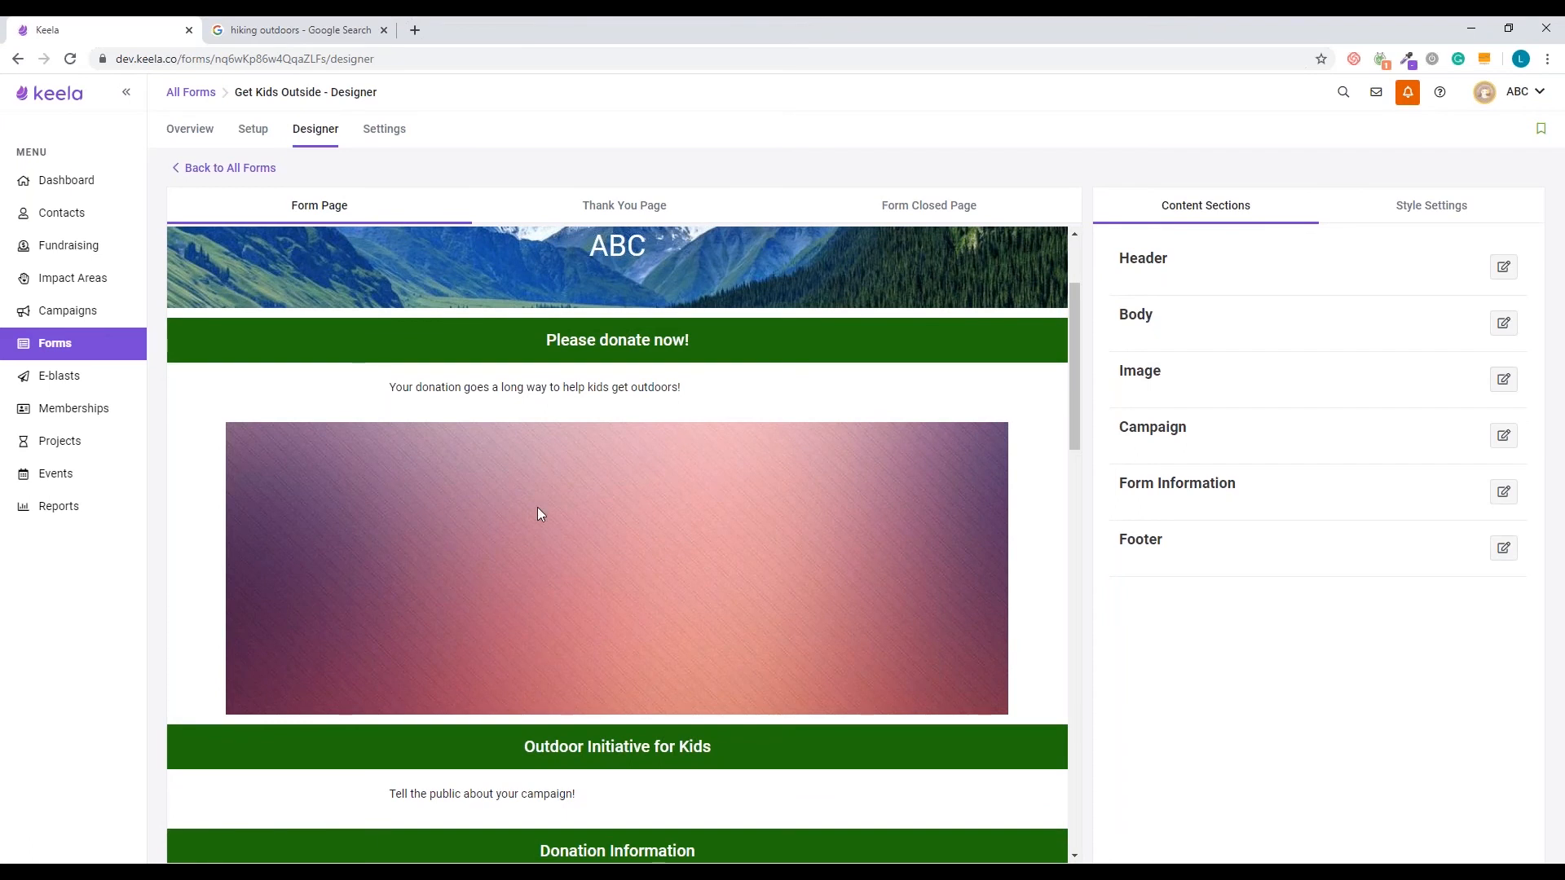
pyautogui.click(1503, 379)
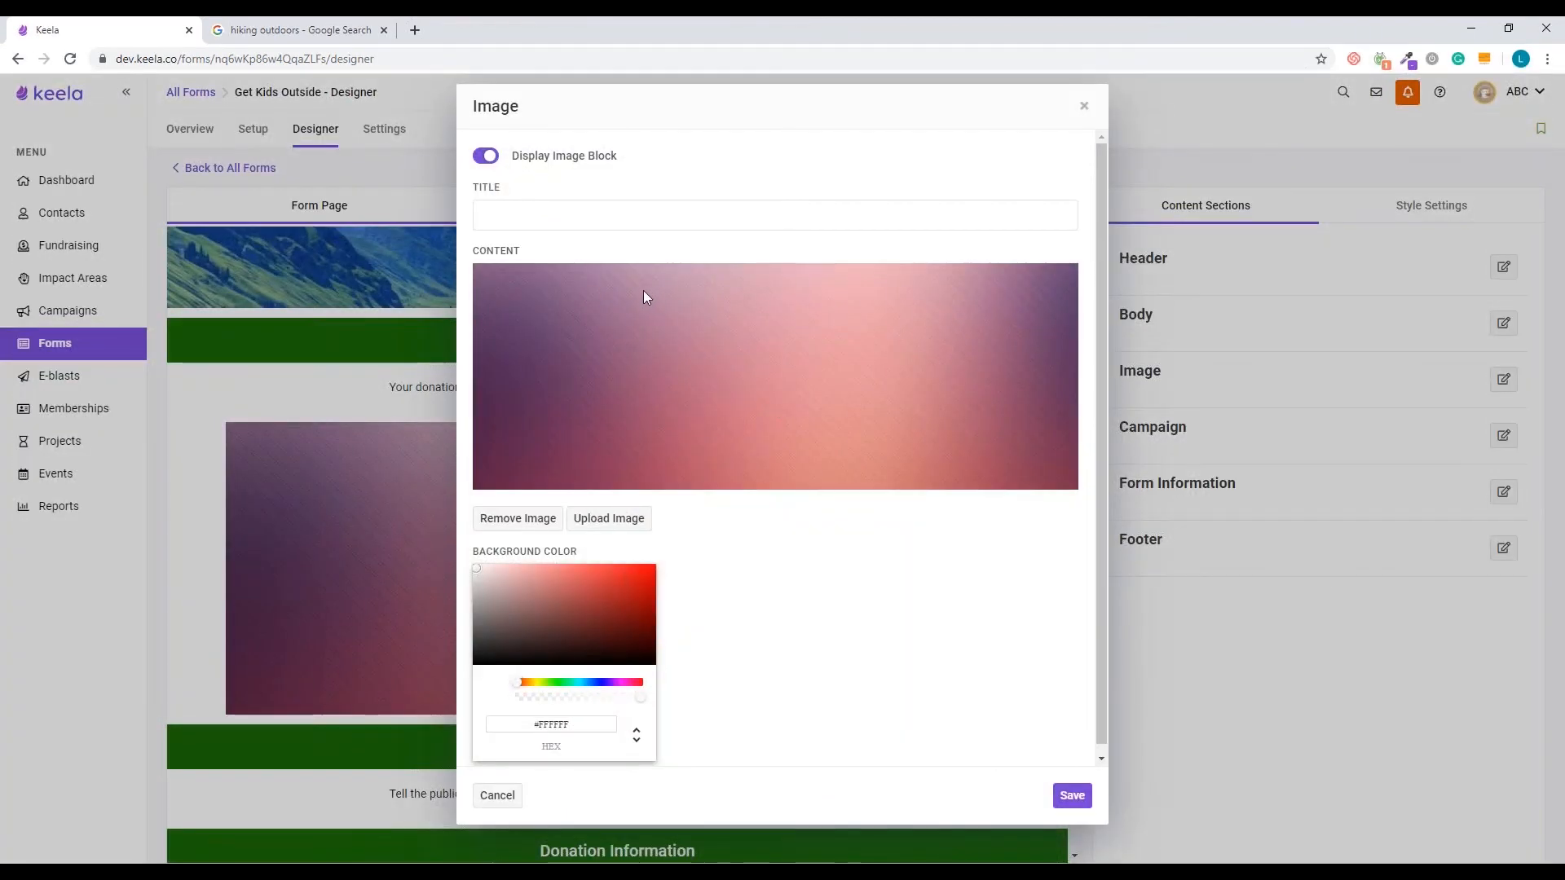
pyautogui.scroll(-1, 646, 291)
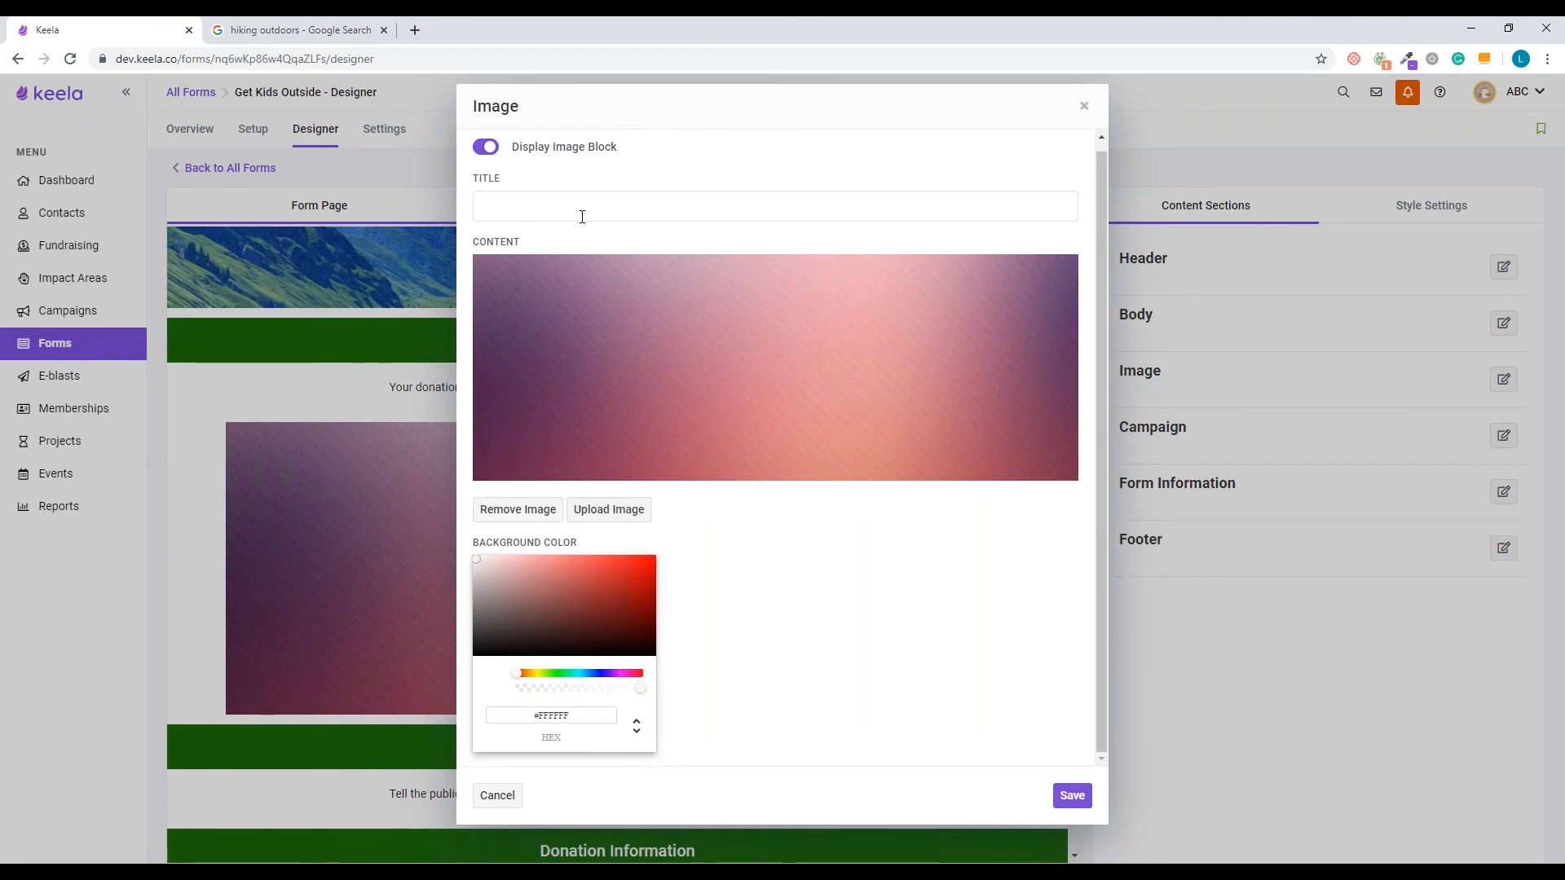
pyautogui.click(543, 207)
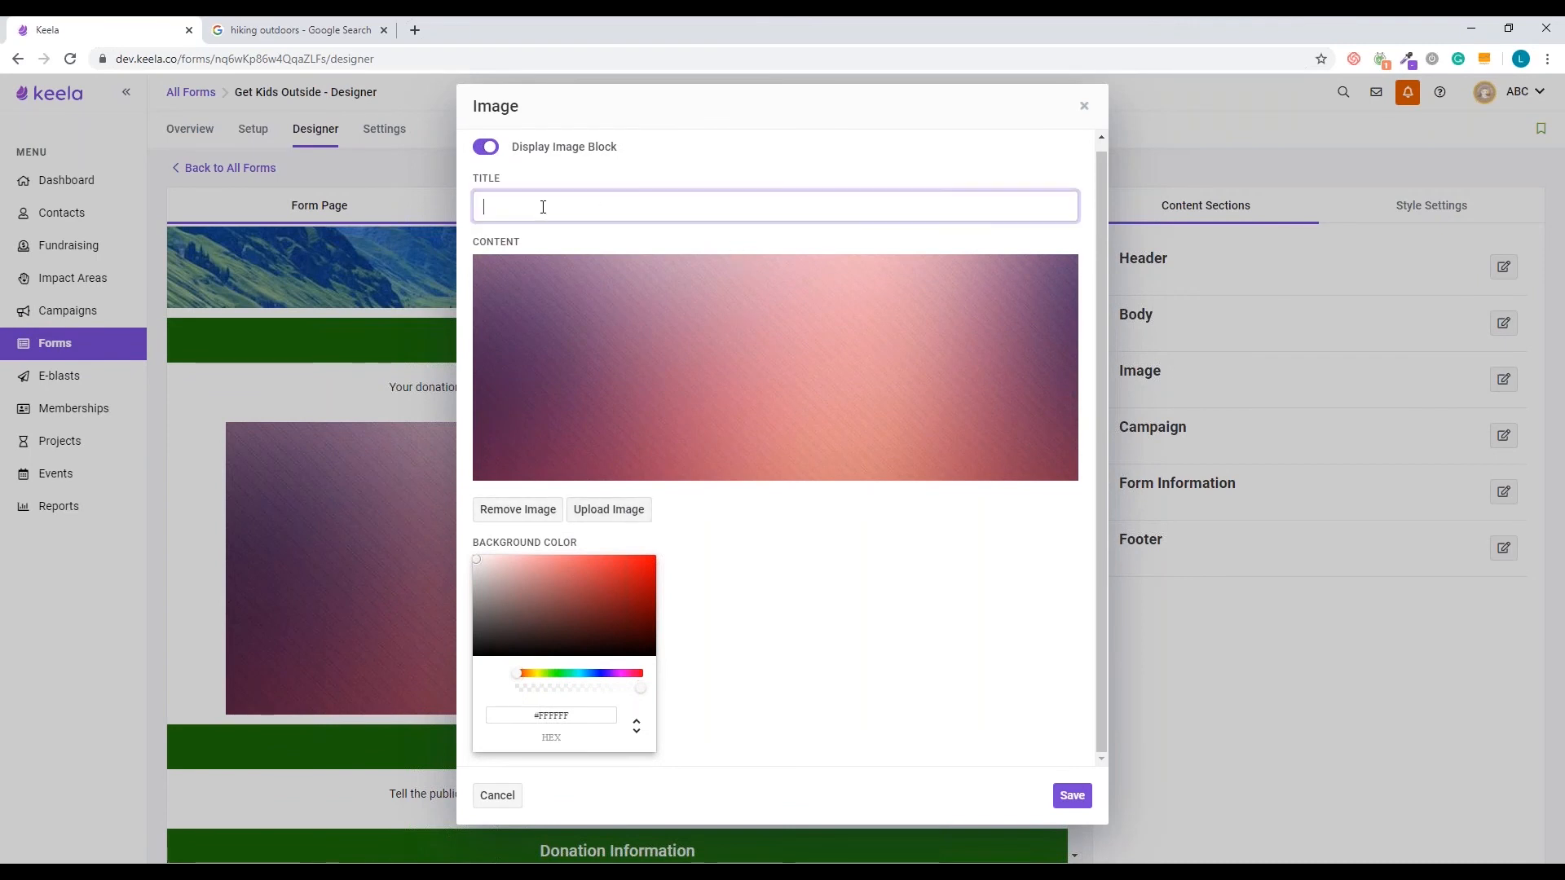
pyautogui.click(482, 148)
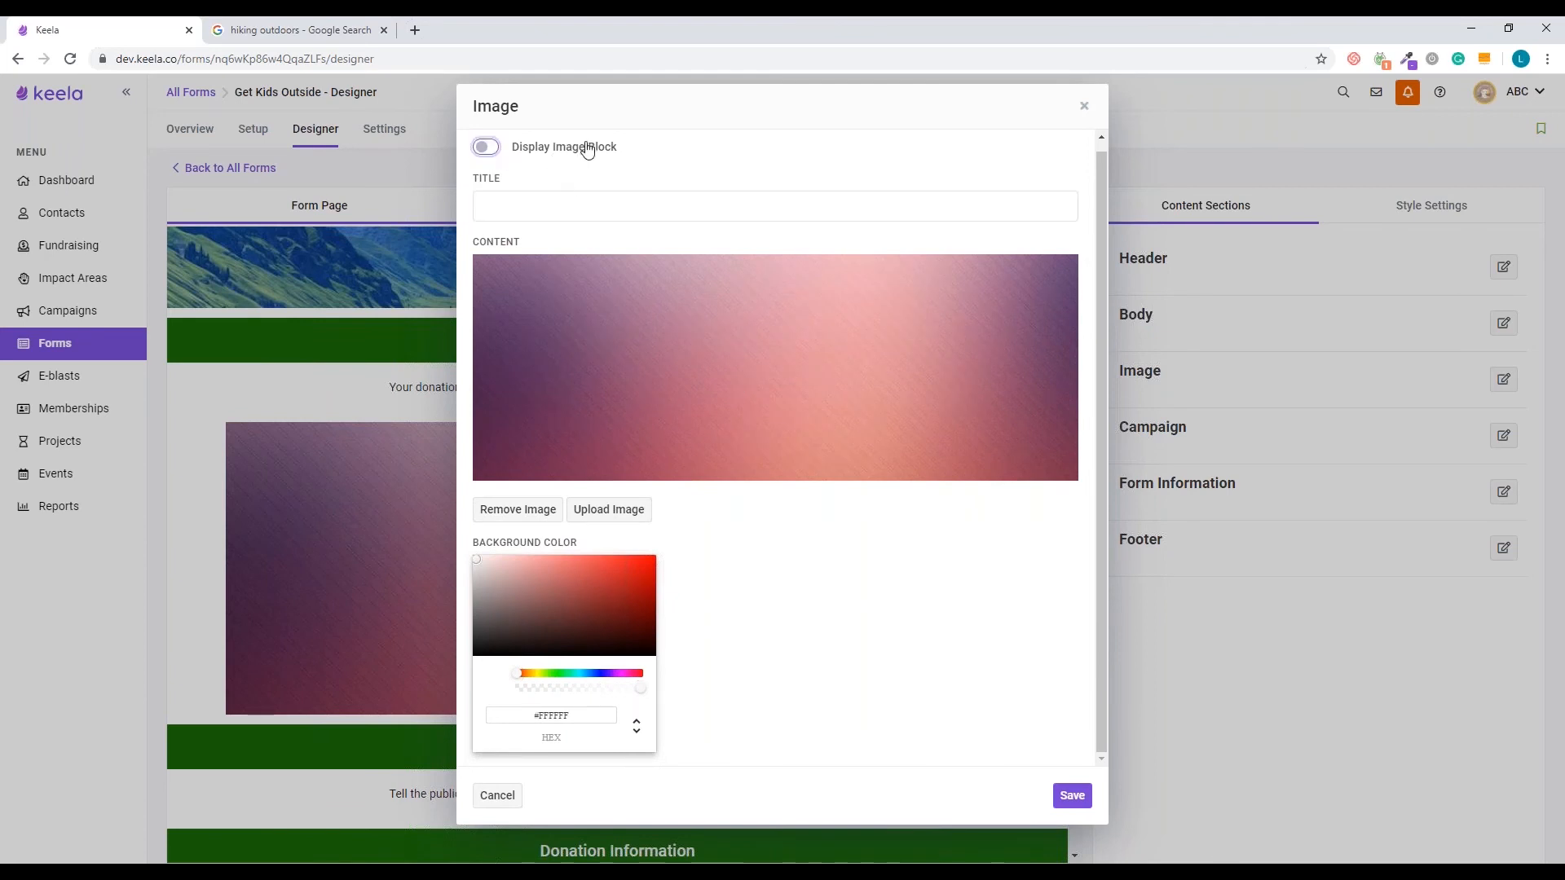
pyautogui.click(1074, 797)
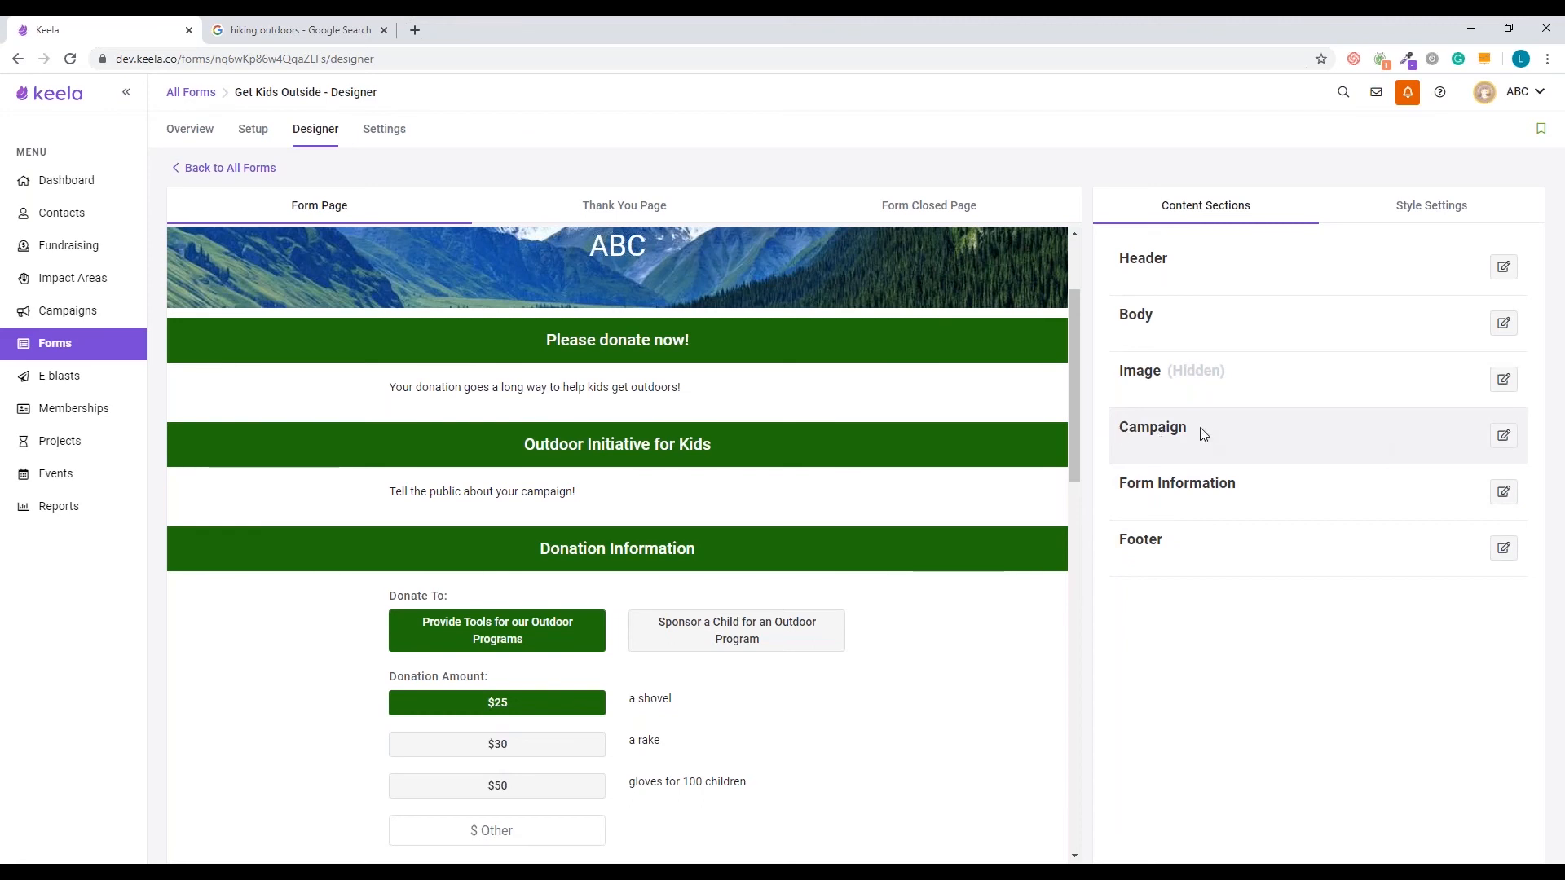
# Open the Campaign section's settings, turn off the display of the campaign section, and save.
pyautogui.click(1505, 438)
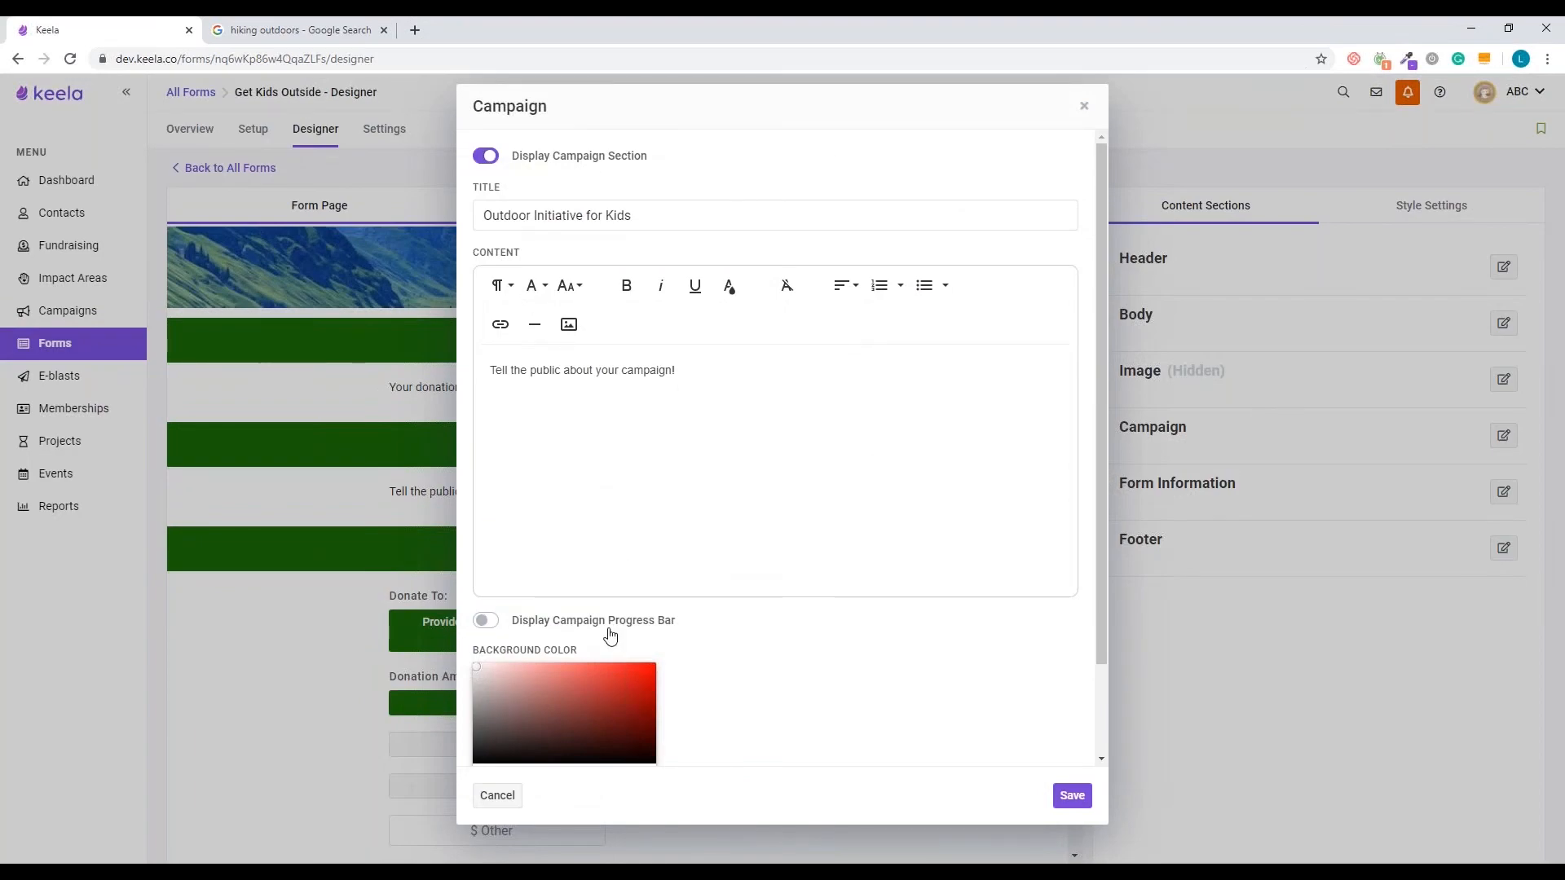
pyautogui.scroll(-2, 652, 660)
pyautogui.scroll(2, 788, 701)
pyautogui.scroll(-2, 784, 735)
pyautogui.scroll(2, 786, 734)
pyautogui.click(484, 158)
pyautogui.click(1070, 803)
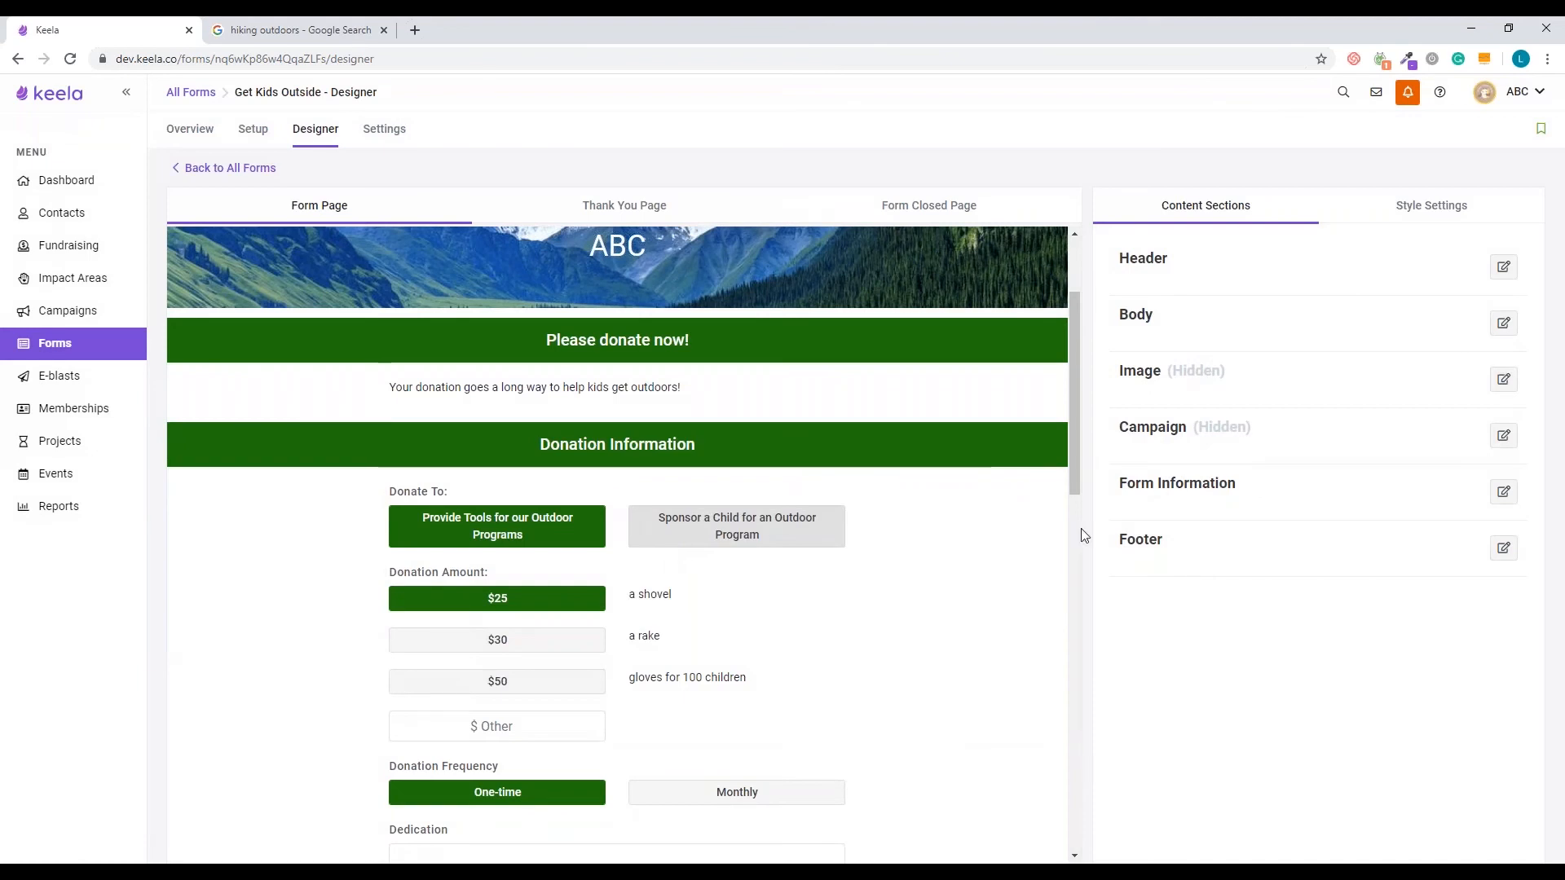
# Review the Form Information section's title and background colour settings, and close them without saving.
pyautogui.click(1504, 494)
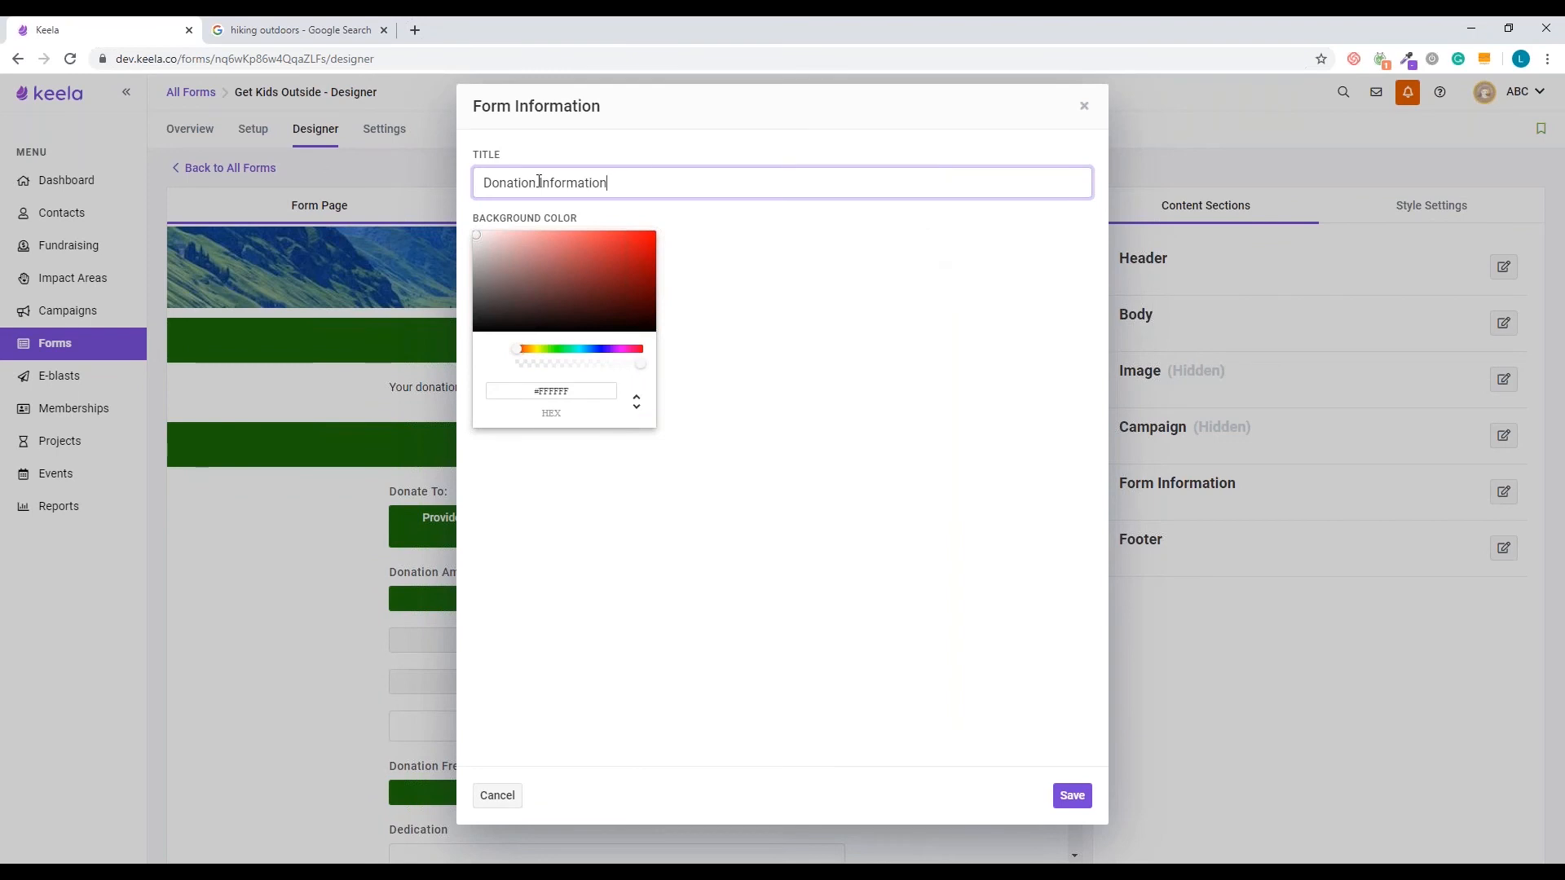
pyautogui.moveTo(550, 185); pyautogui.dragTo(622, 186)
pyautogui.click(679, 188)
pyautogui.click(1084, 106)
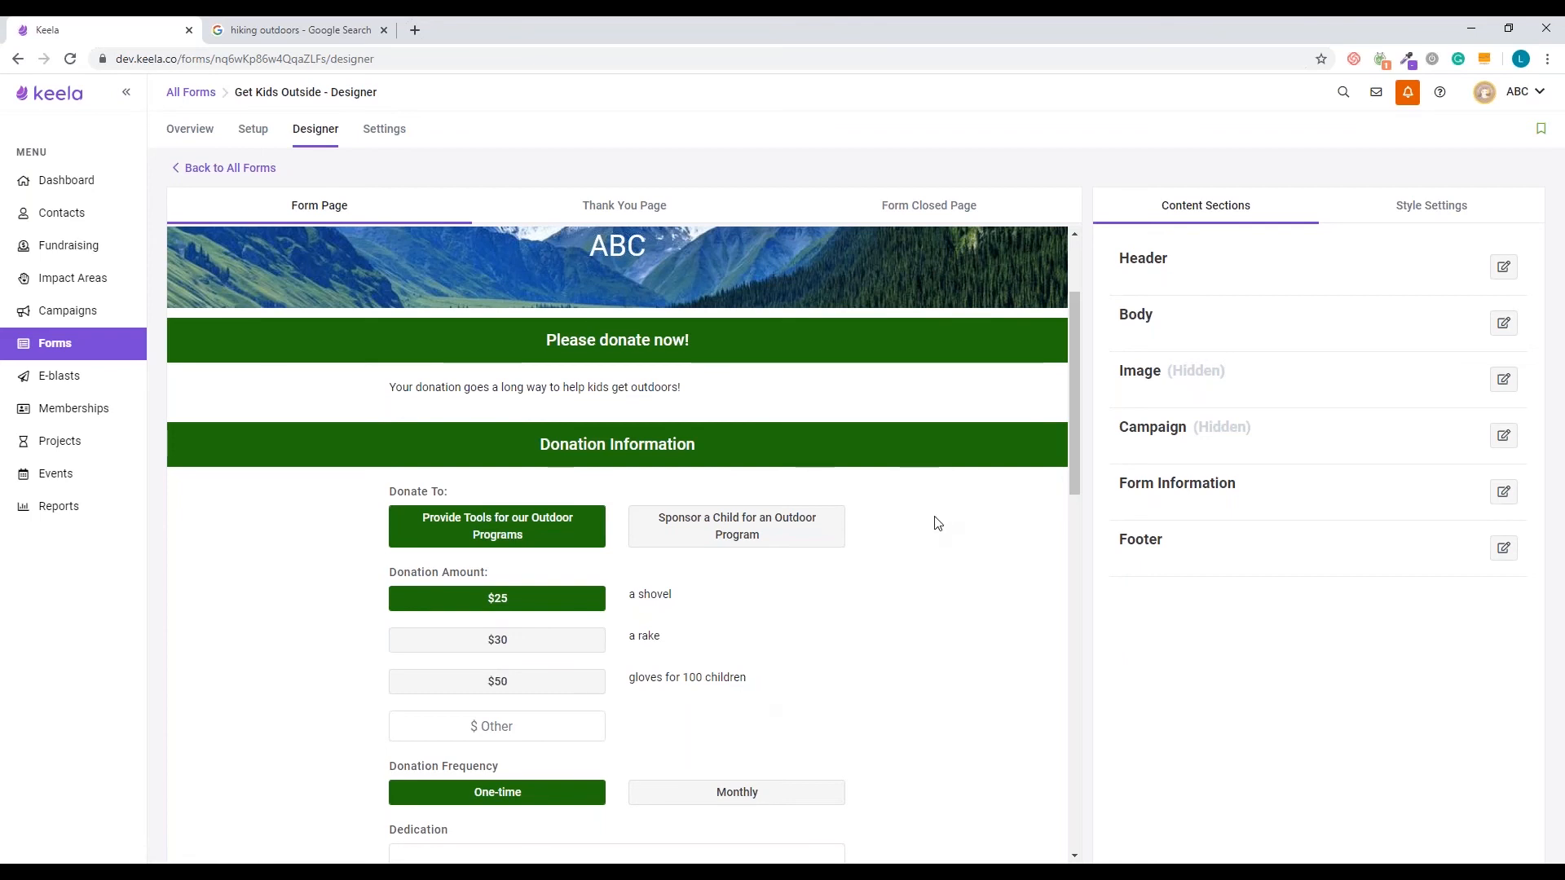
# Try out the preview's $30, $50 and Other donation amounts and the "Sponsor a Child for an Outdoor Program" impact area.
pyautogui.scroll(-1, 938, 523)
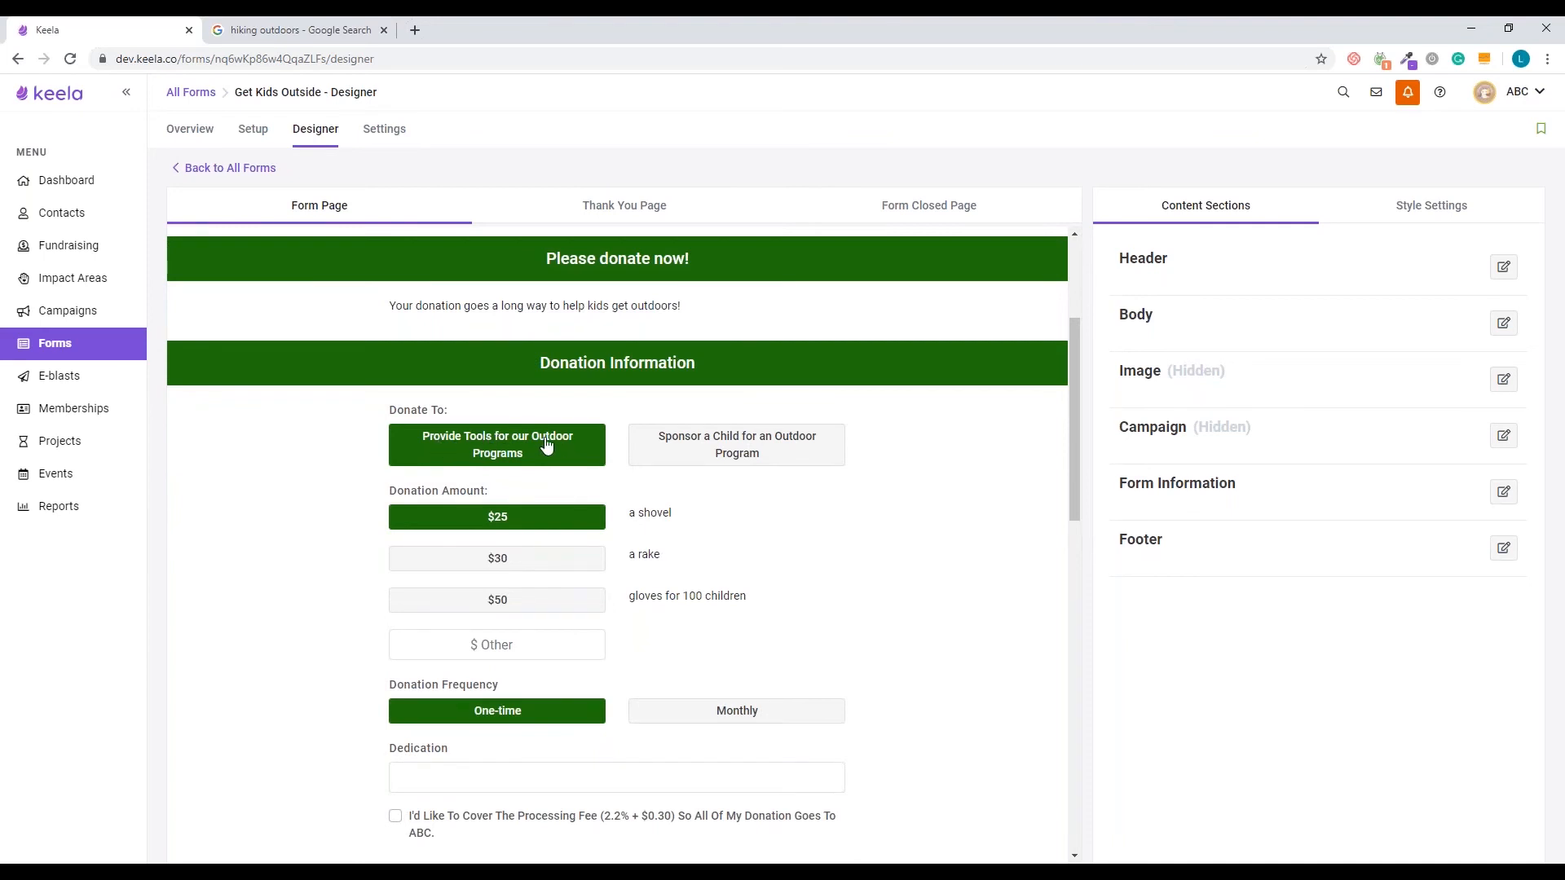
pyautogui.click(558, 564)
pyautogui.click(559, 603)
pyautogui.click(550, 564)
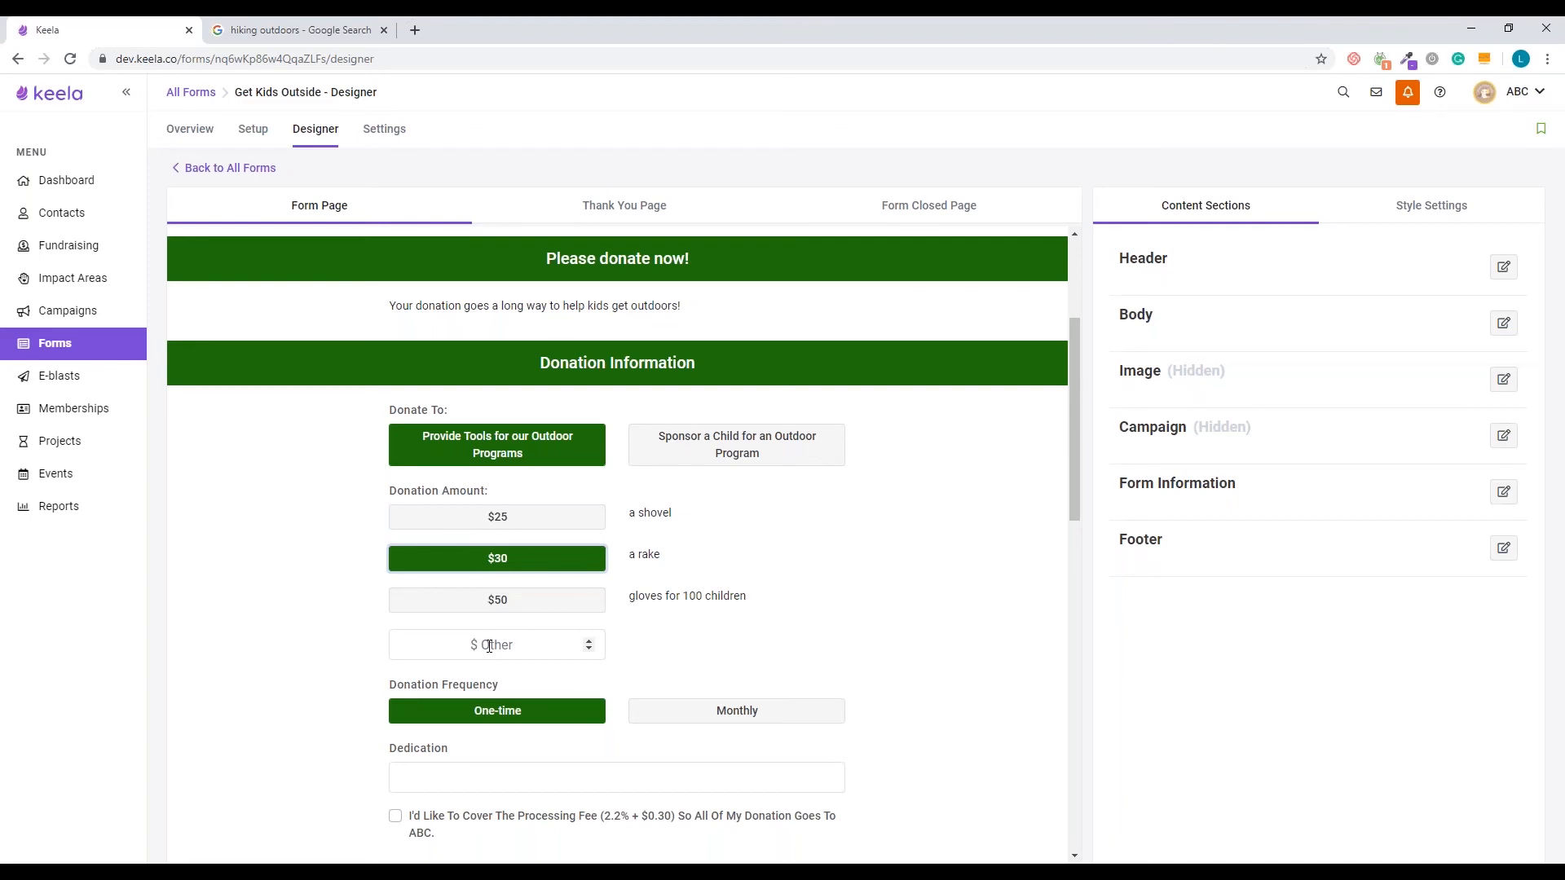
pyautogui.click(490, 645)
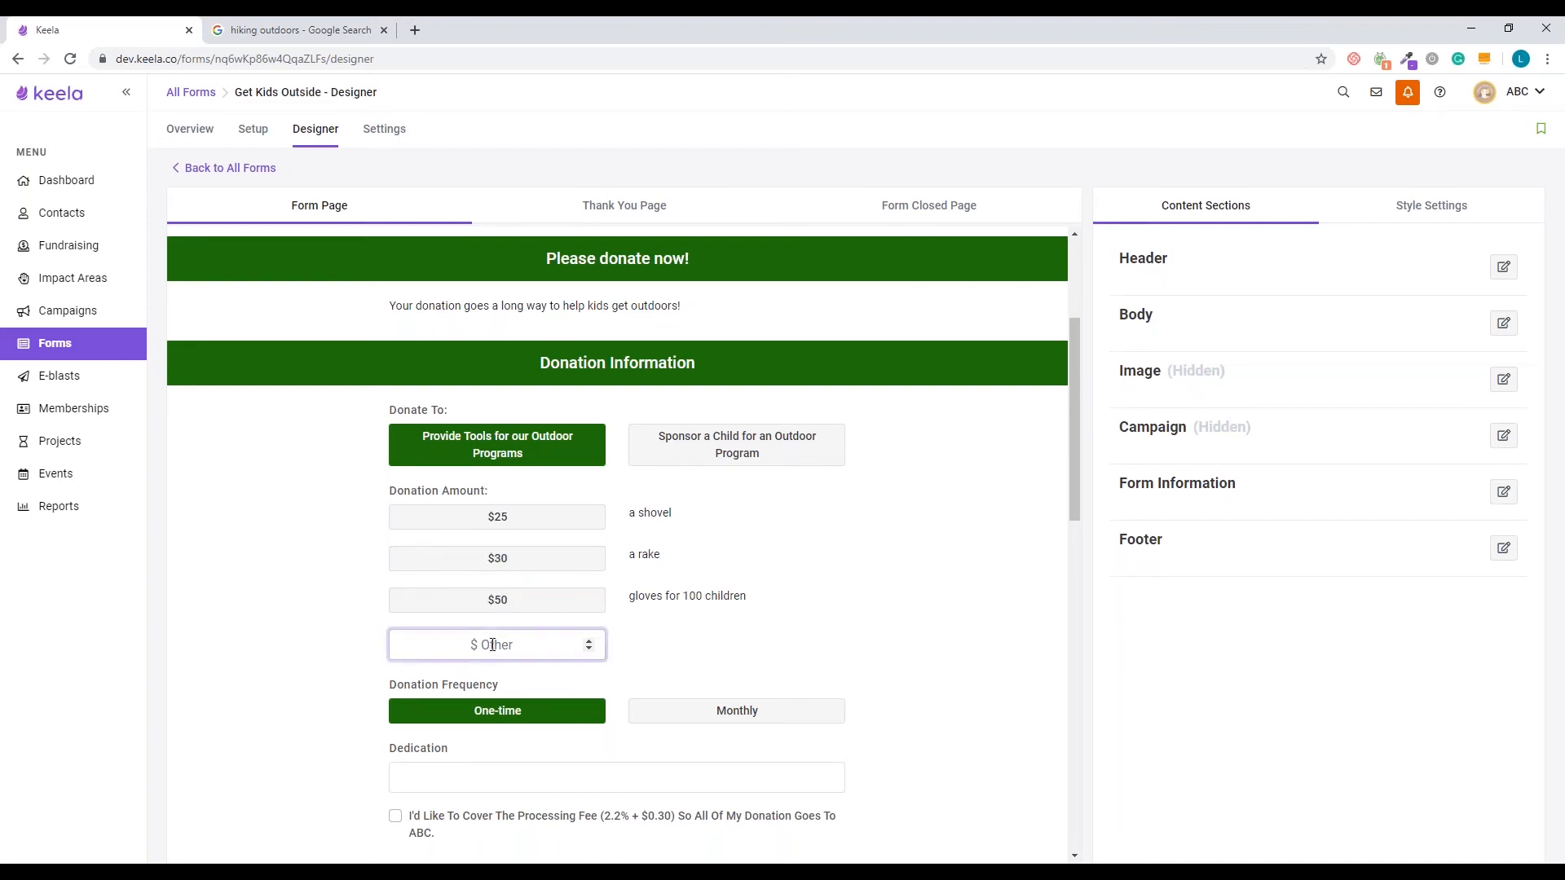
pyautogui.click(958, 530)
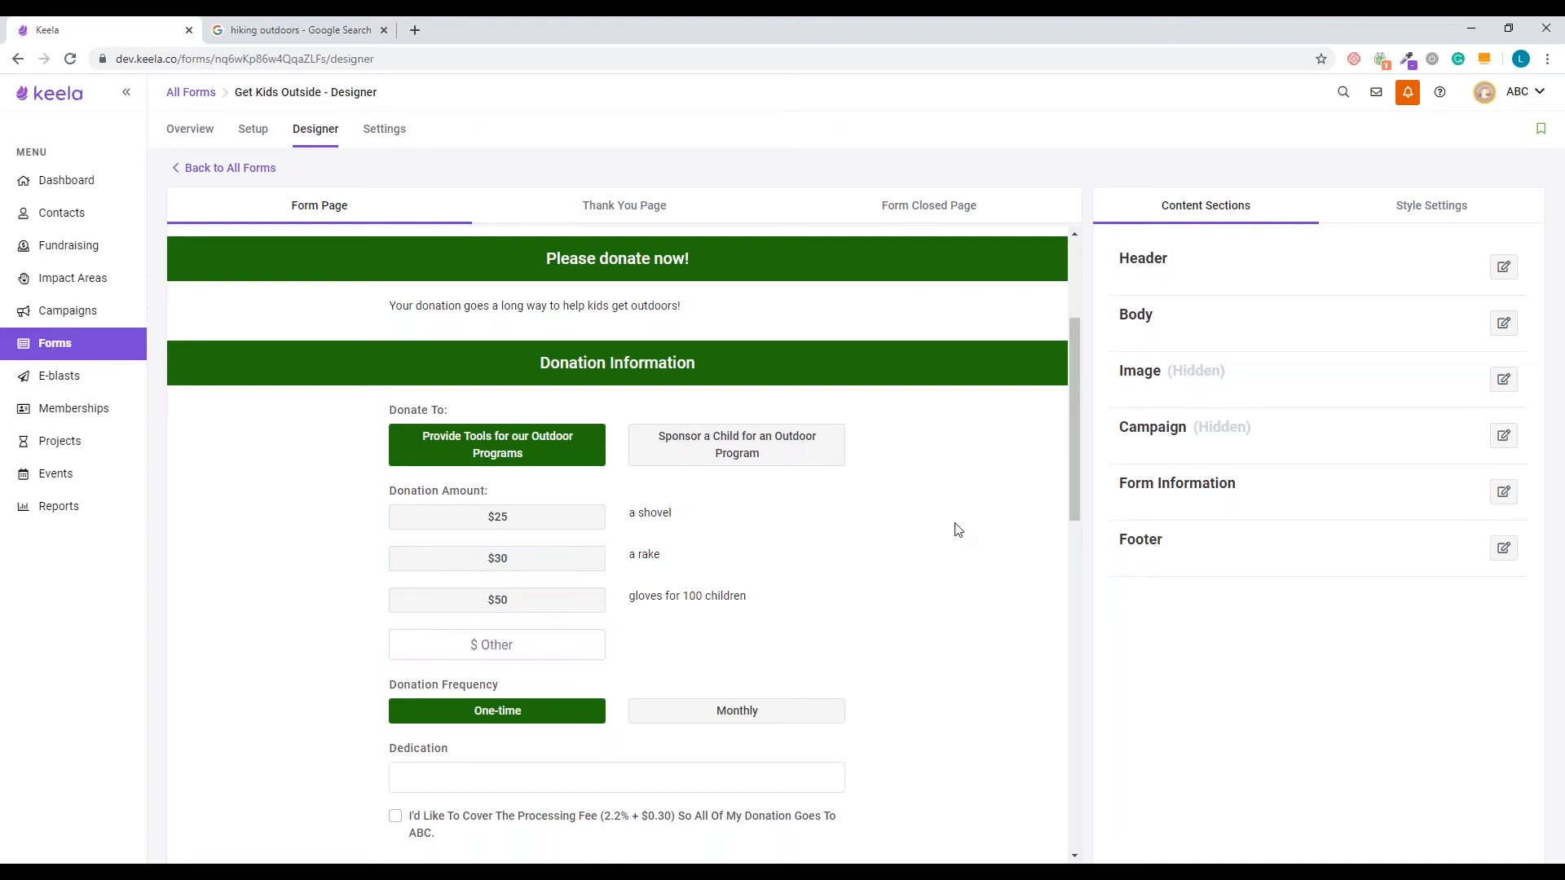
pyautogui.click(821, 450)
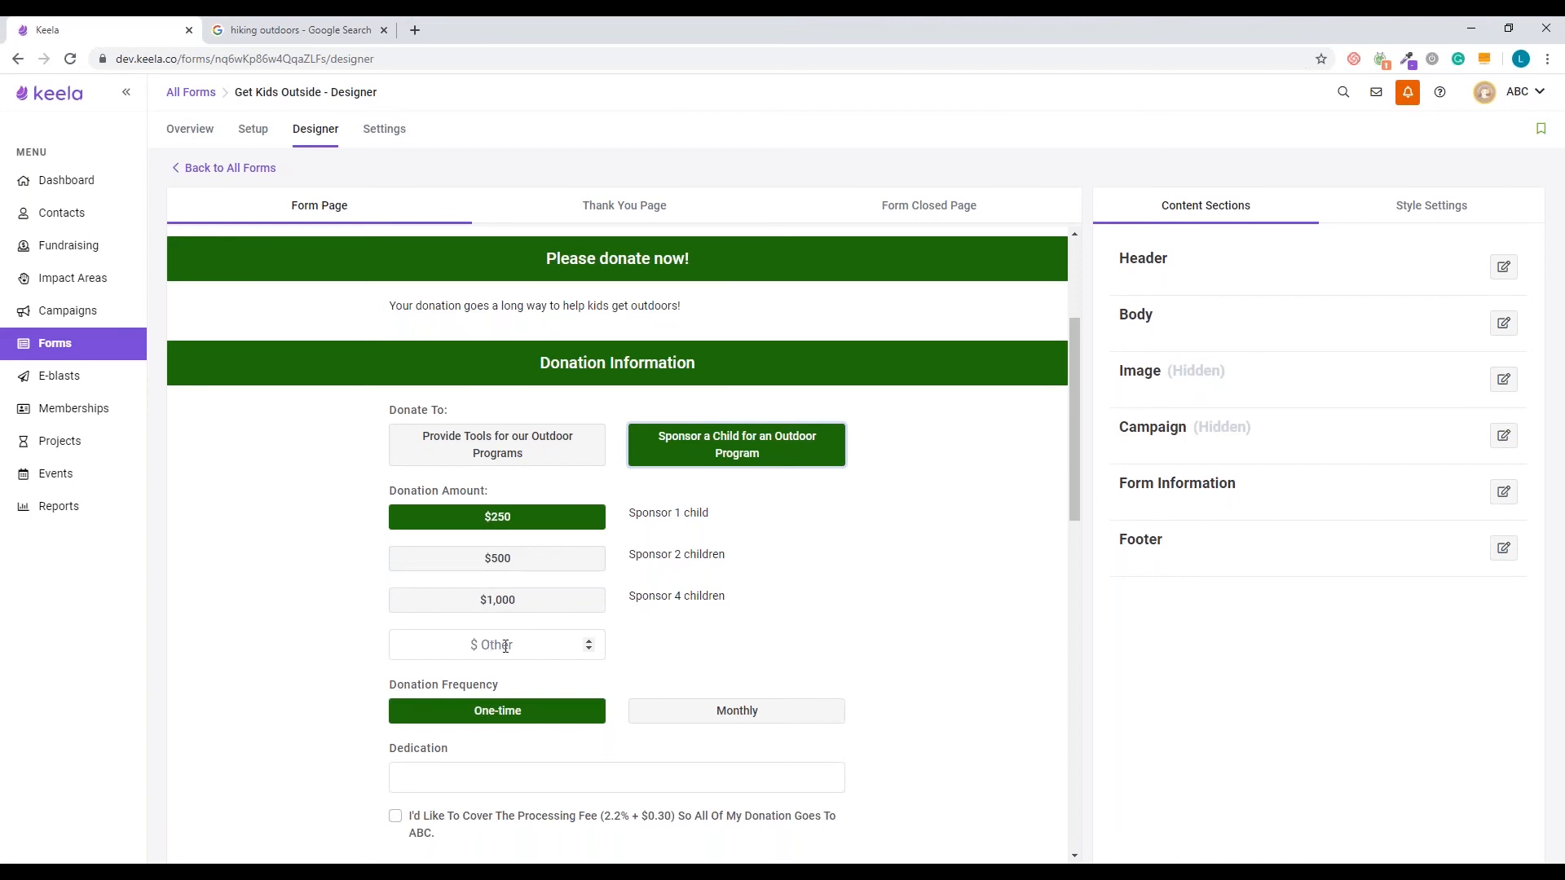
# Change the impact area selector style to Dropdown in the form's setup and return to the page designer.
pyautogui.click(258, 135)
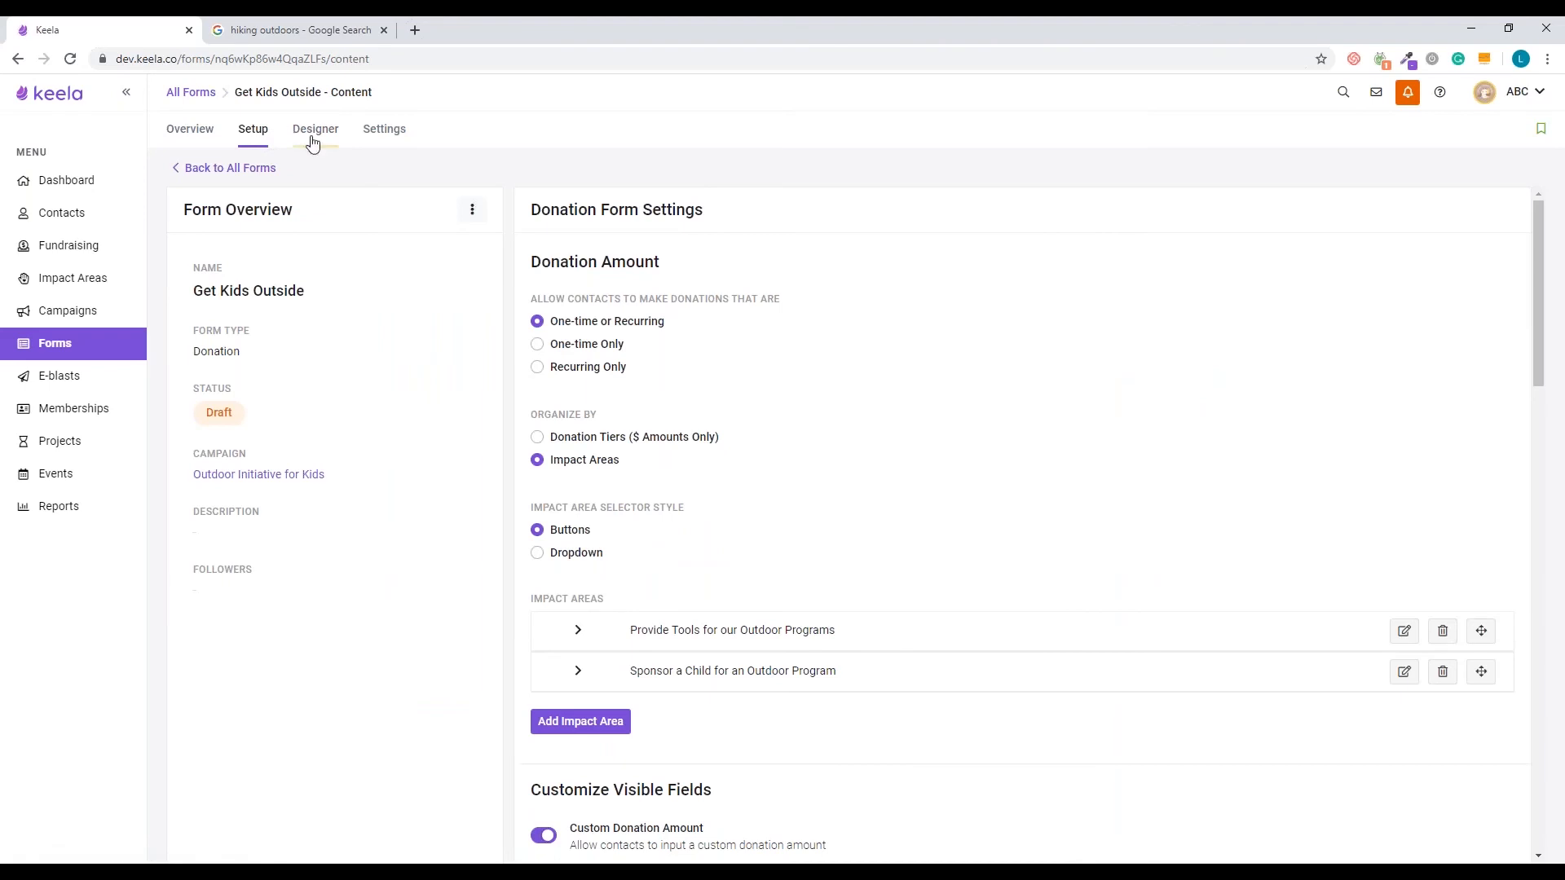
pyautogui.scroll(-1, 760, 409)
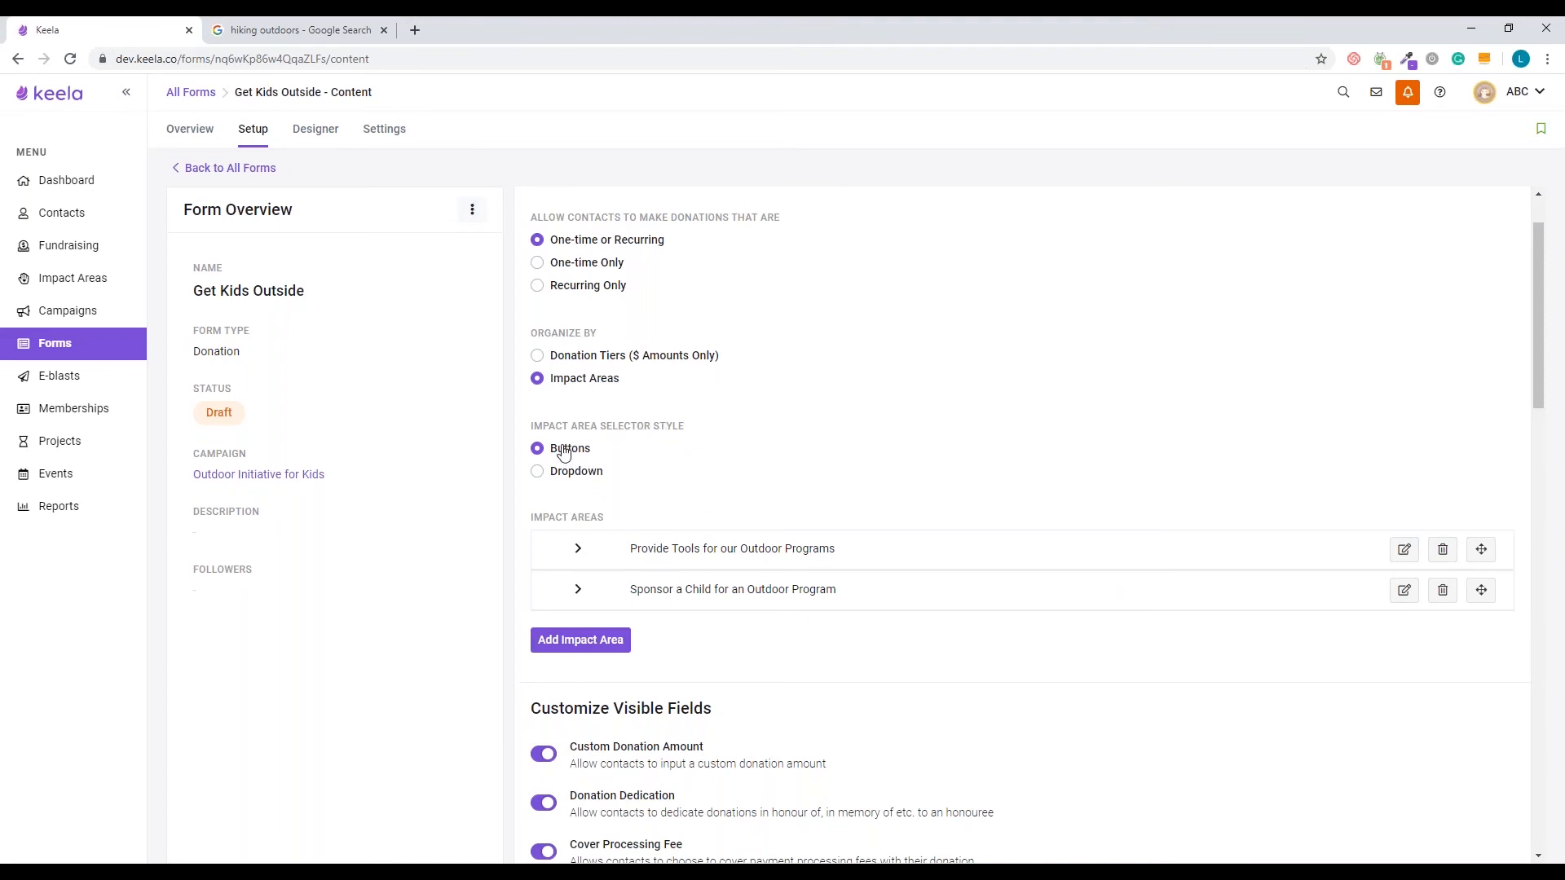
pyautogui.click(581, 478)
pyautogui.click(334, 138)
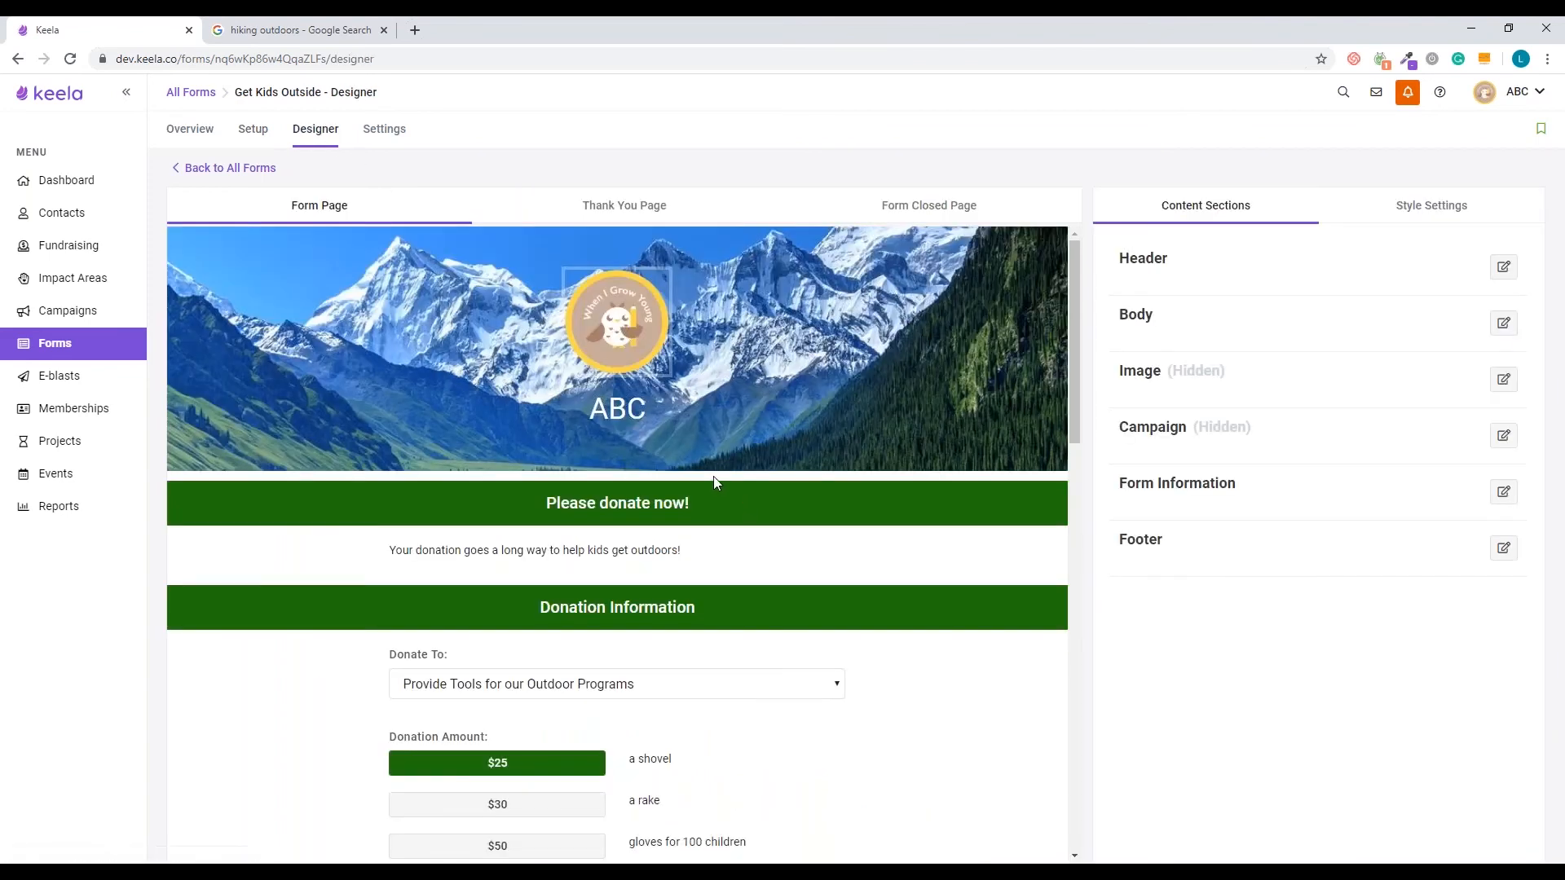
# Try the preview's "Sponsor a Child for an Outdoor Program" and "Provide Tools for our Outdoor Programs" impact areas, and review the donation setup.
pyautogui.scroll(-4, 712, 476)
pyautogui.click(701, 364)
pyautogui.click(643, 398)
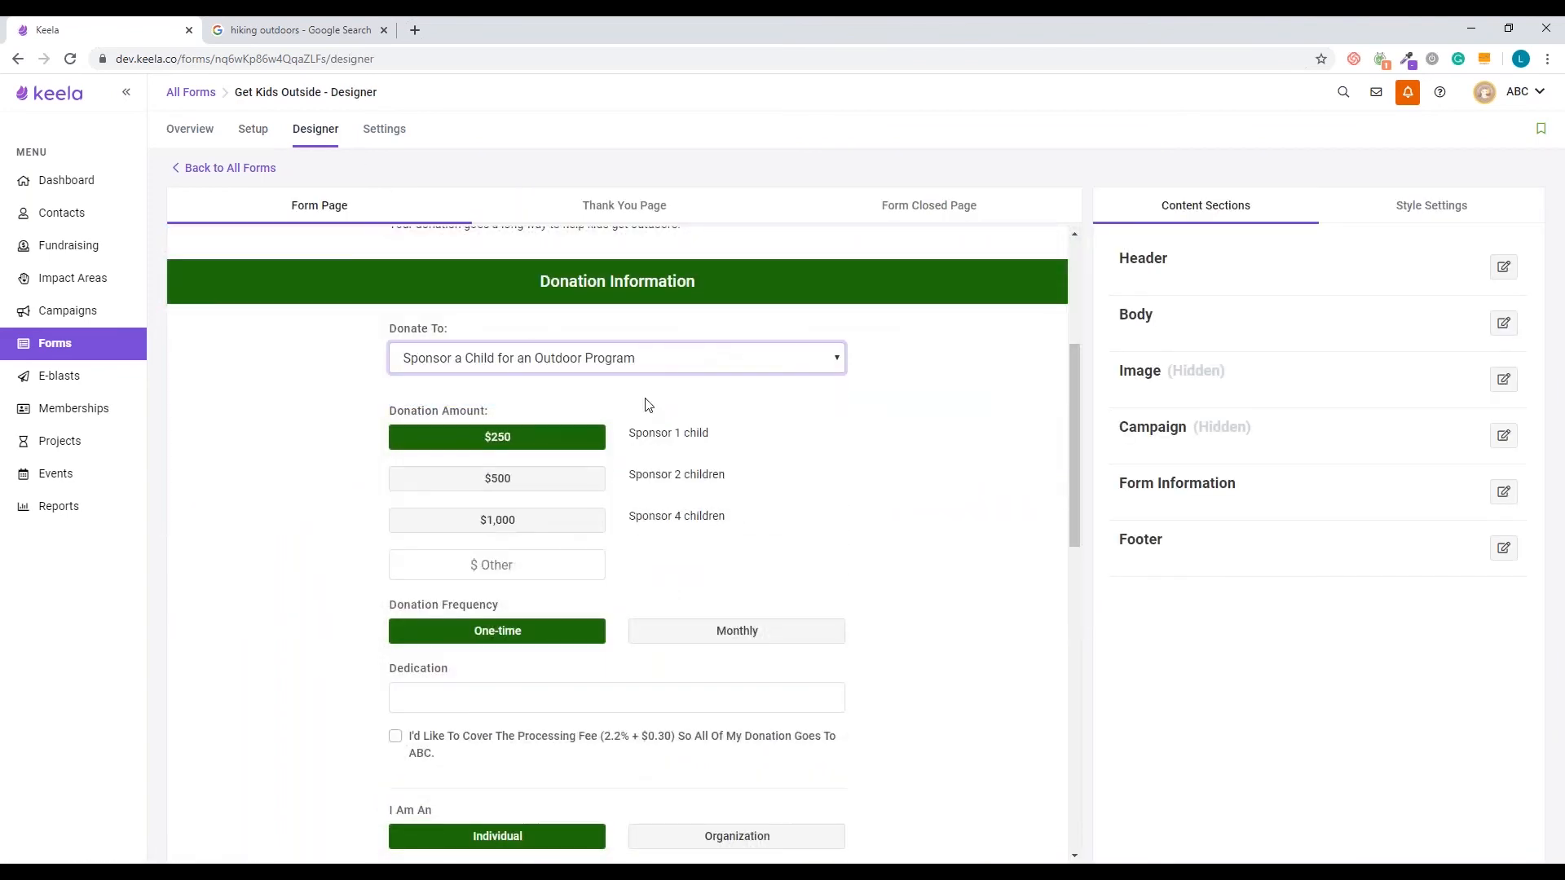
pyautogui.click(700, 360)
pyautogui.click(697, 388)
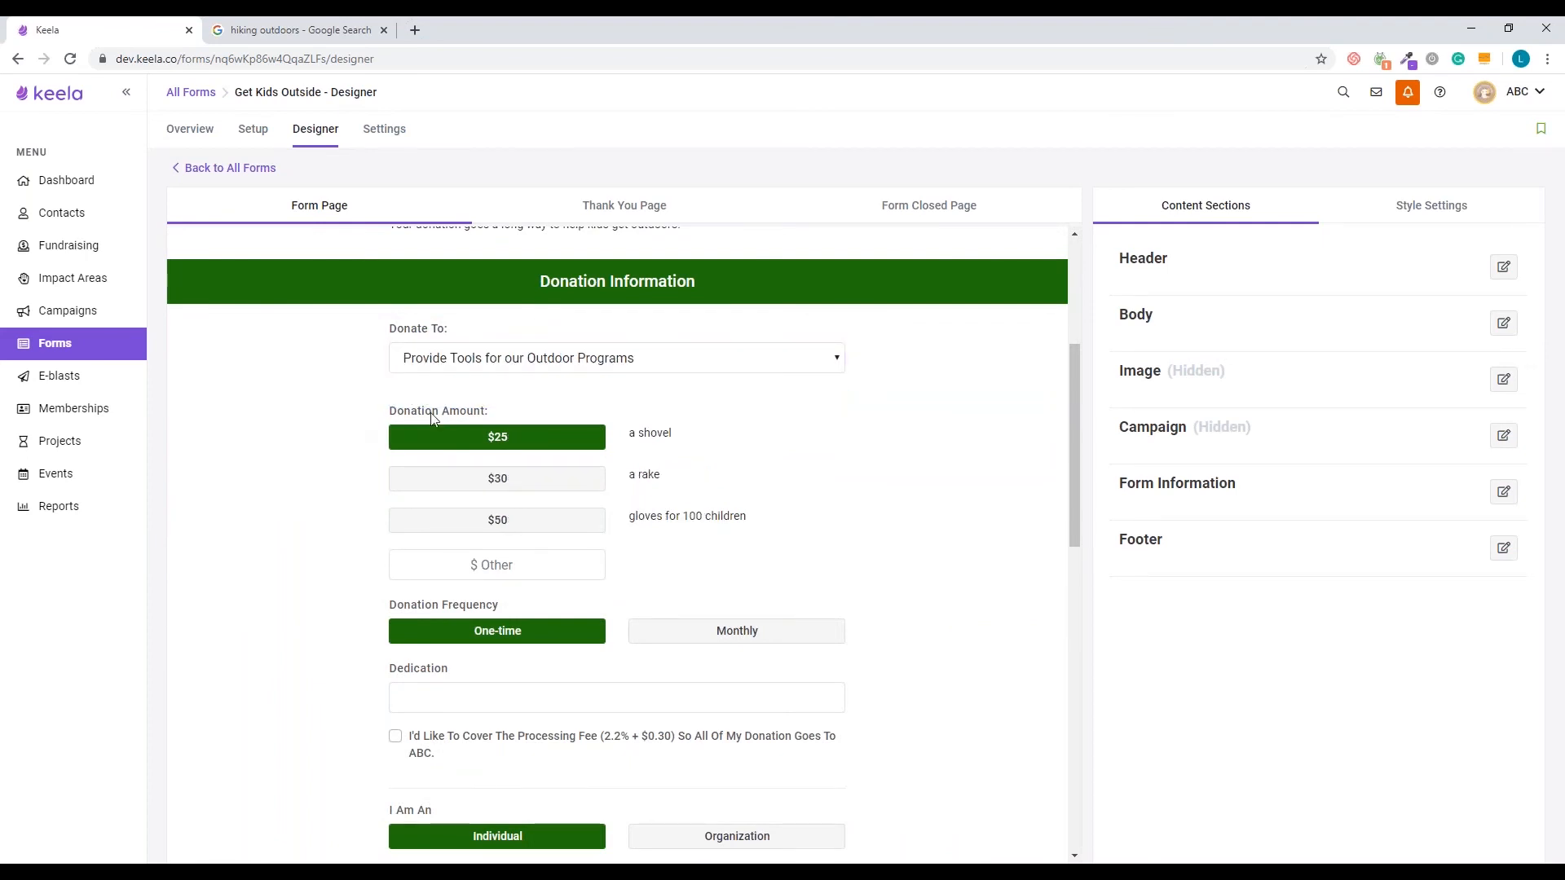
pyautogui.click(253, 129)
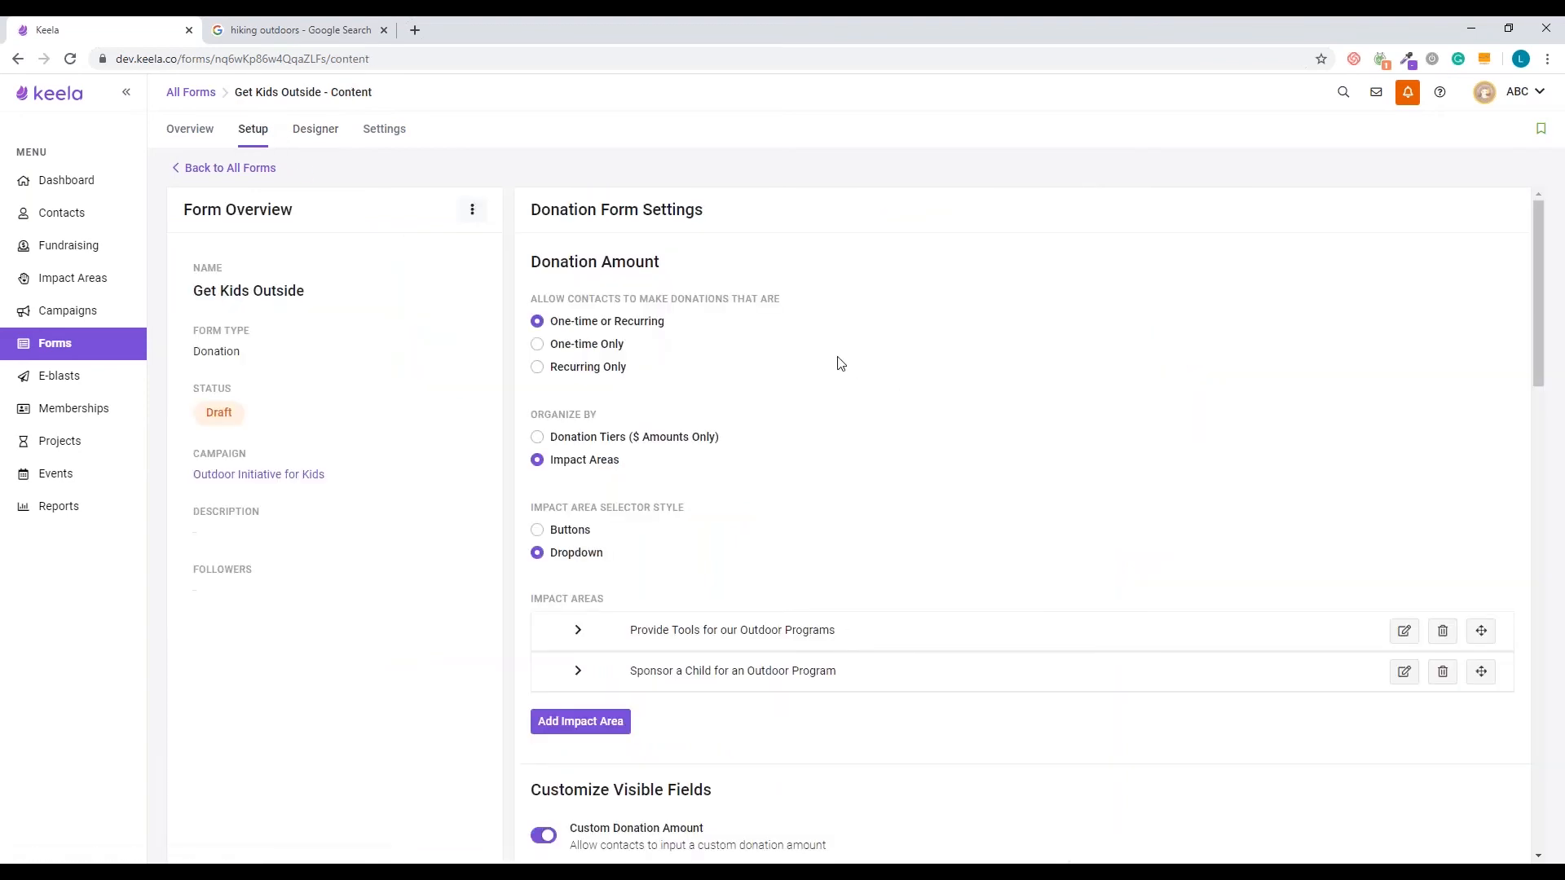
pyautogui.click(319, 130)
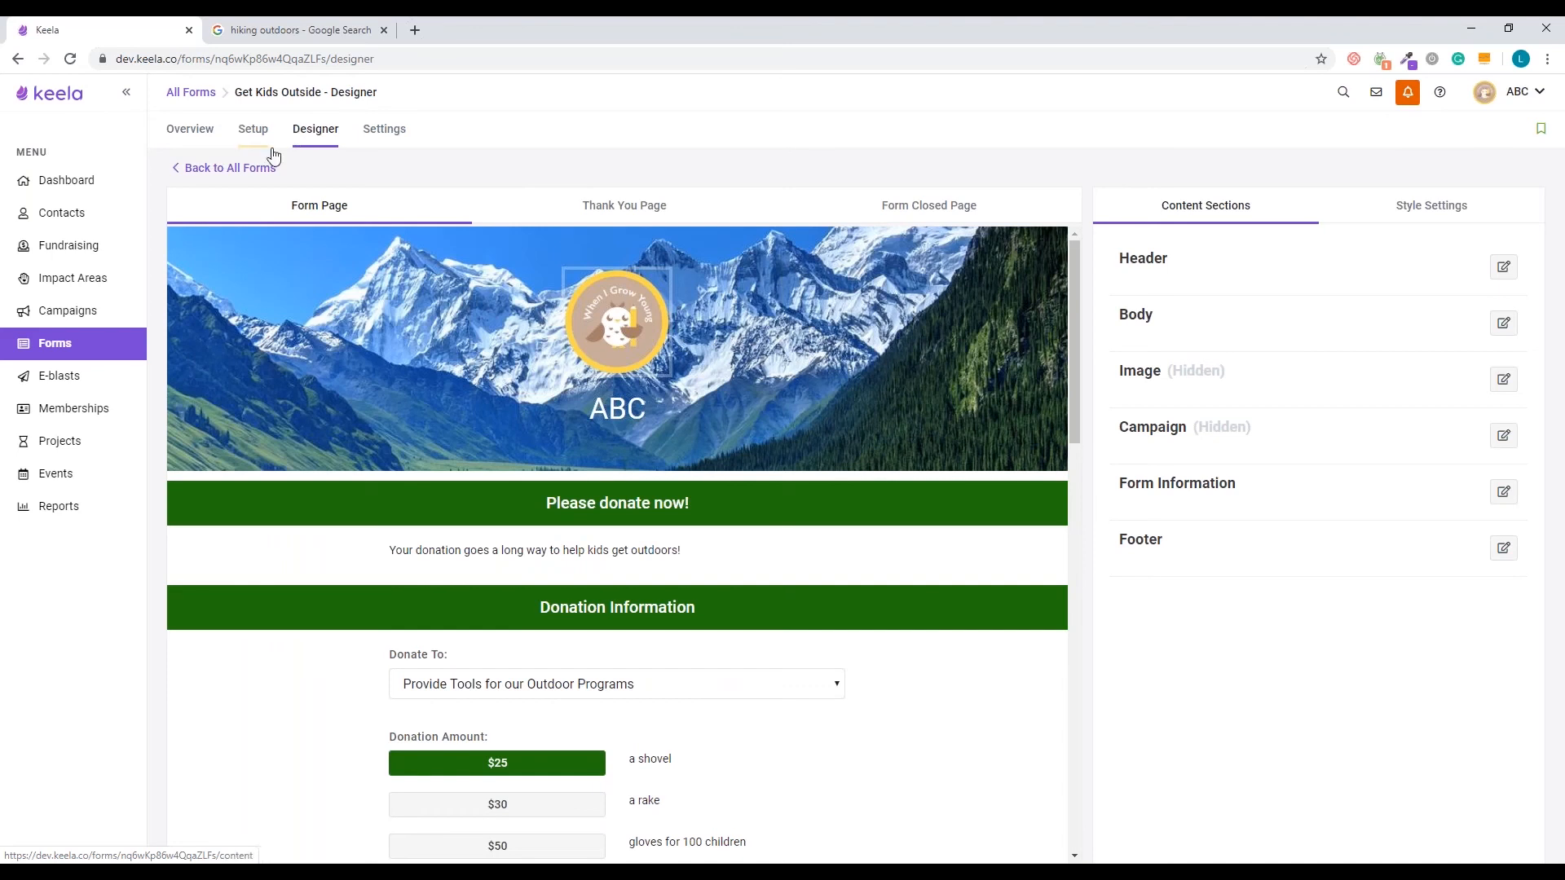
# Review the preview's donation fields and try out the Monthly and One-time donation frequencies.
pyautogui.scroll(-1, 651, 467)
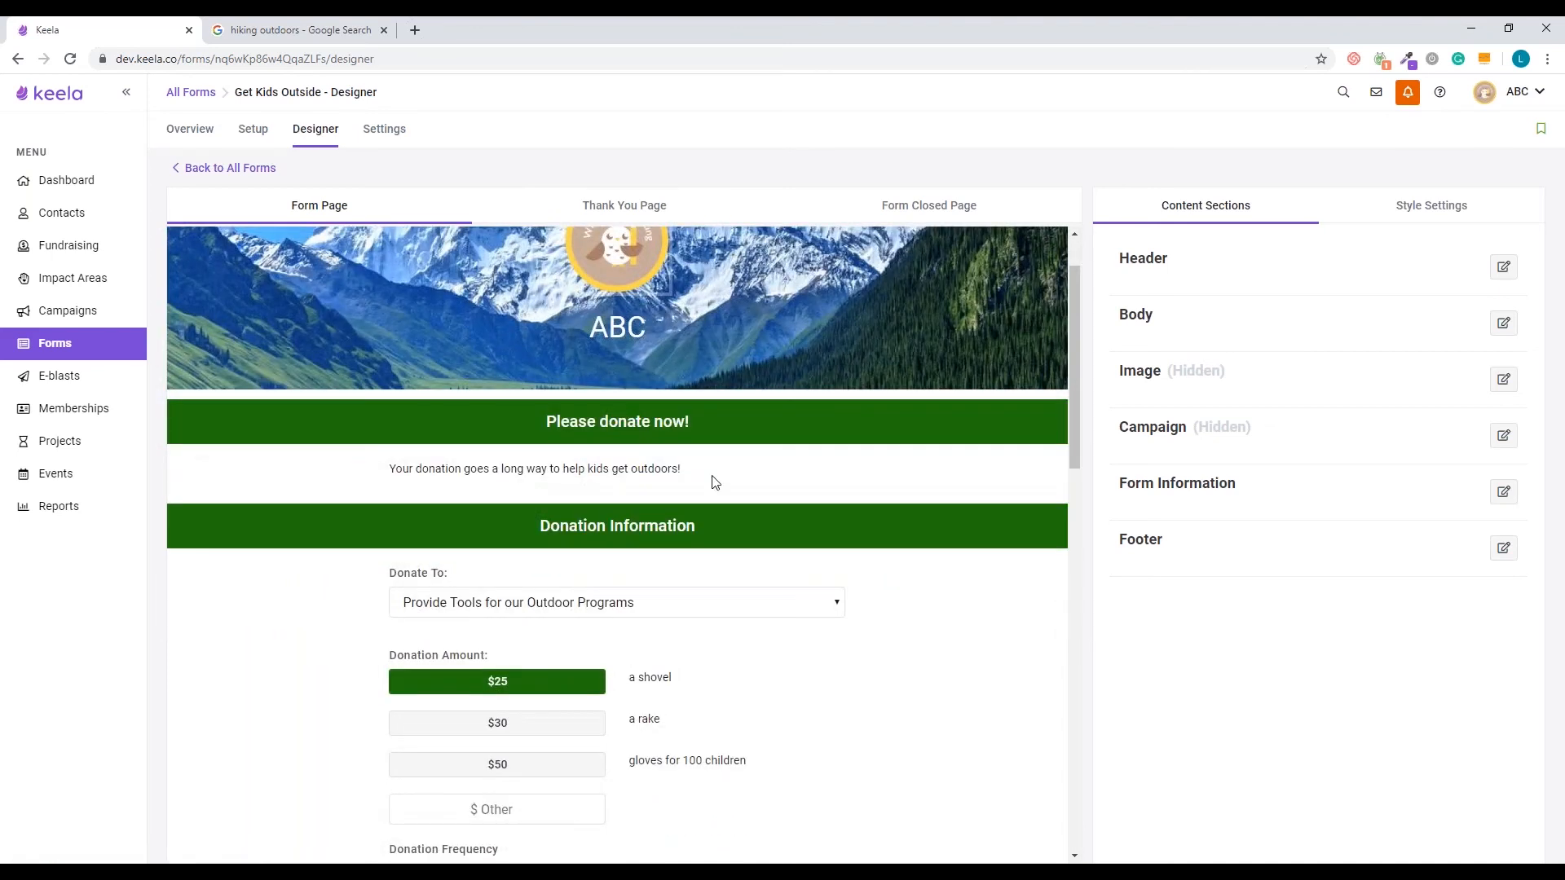
pyautogui.scroll(-4, 715, 481)
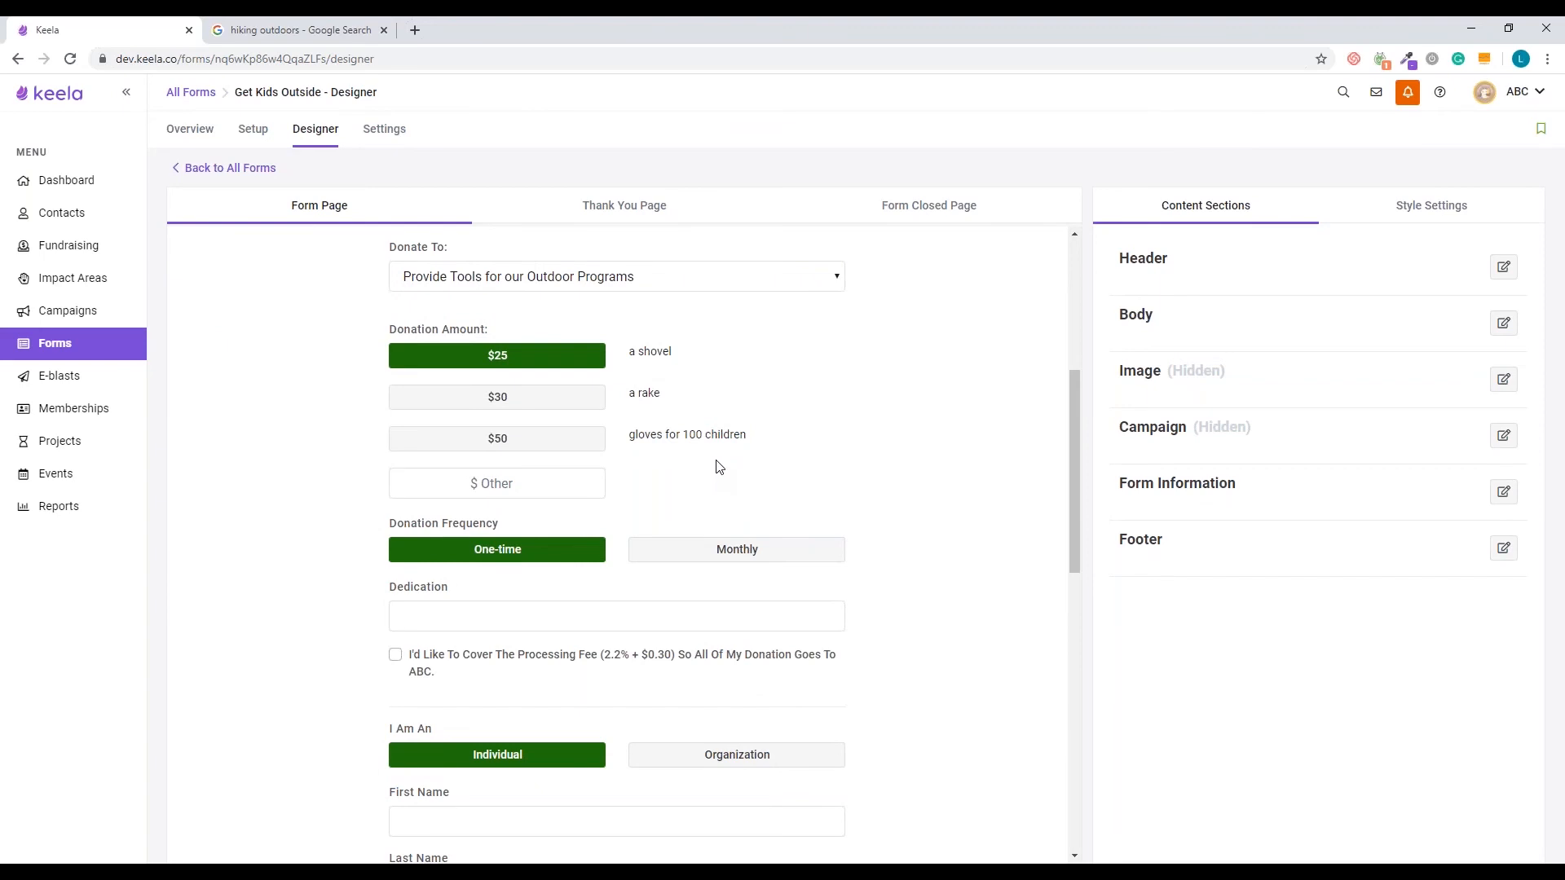
pyautogui.scroll(-1, 717, 466)
pyautogui.scroll(-1, 887, 448)
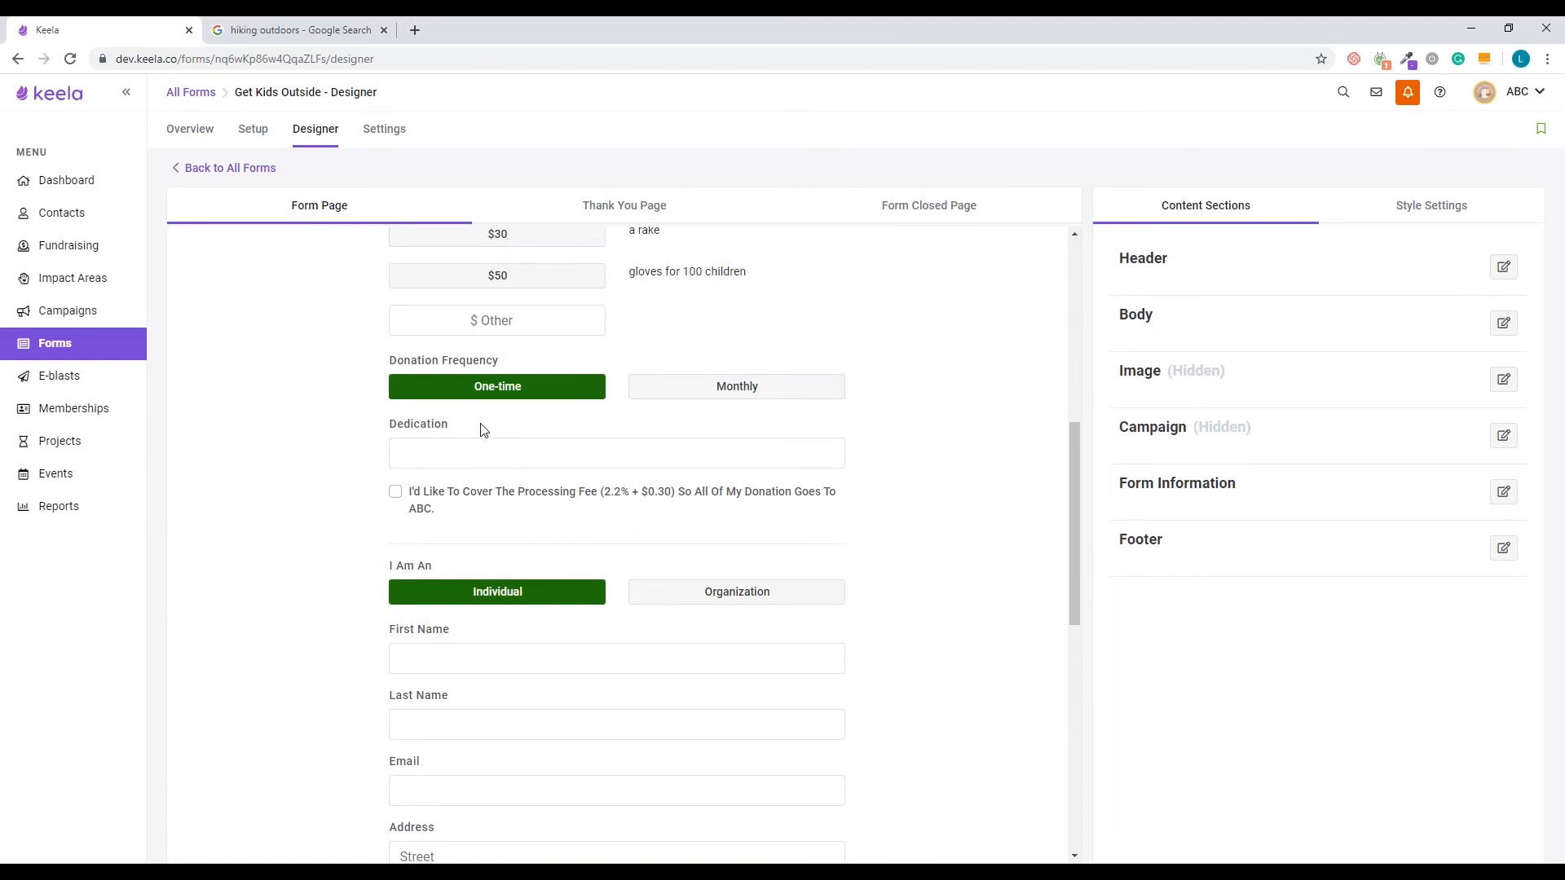
pyautogui.click(741, 385)
pyautogui.click(549, 392)
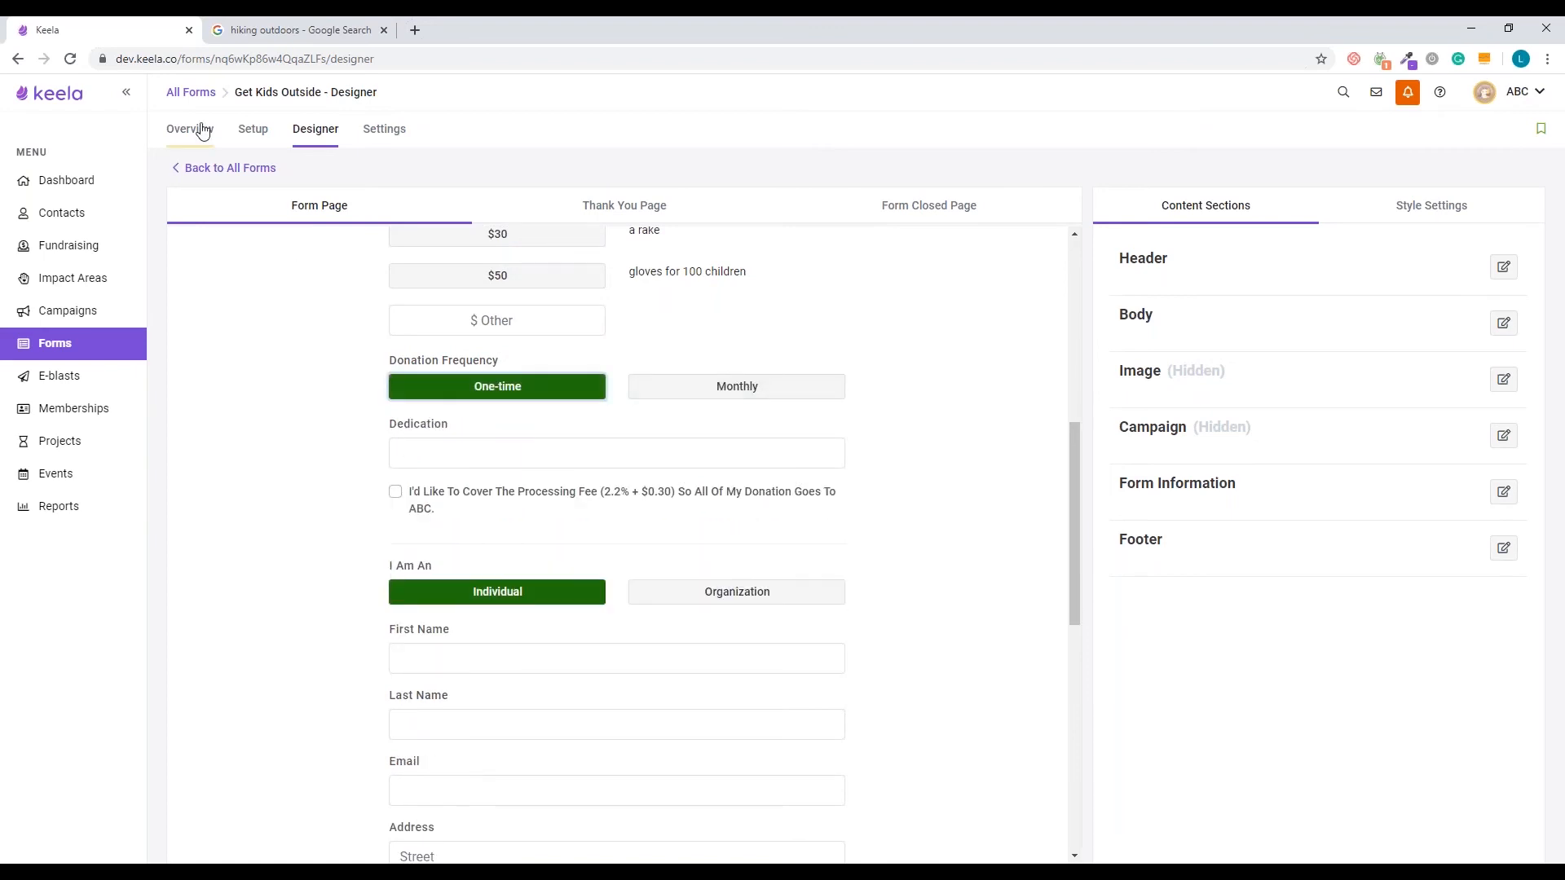
# Restrict donations to One-time Only in the form's setup and check the donation frequency in the page designer's preview.
pyautogui.click(253, 133)
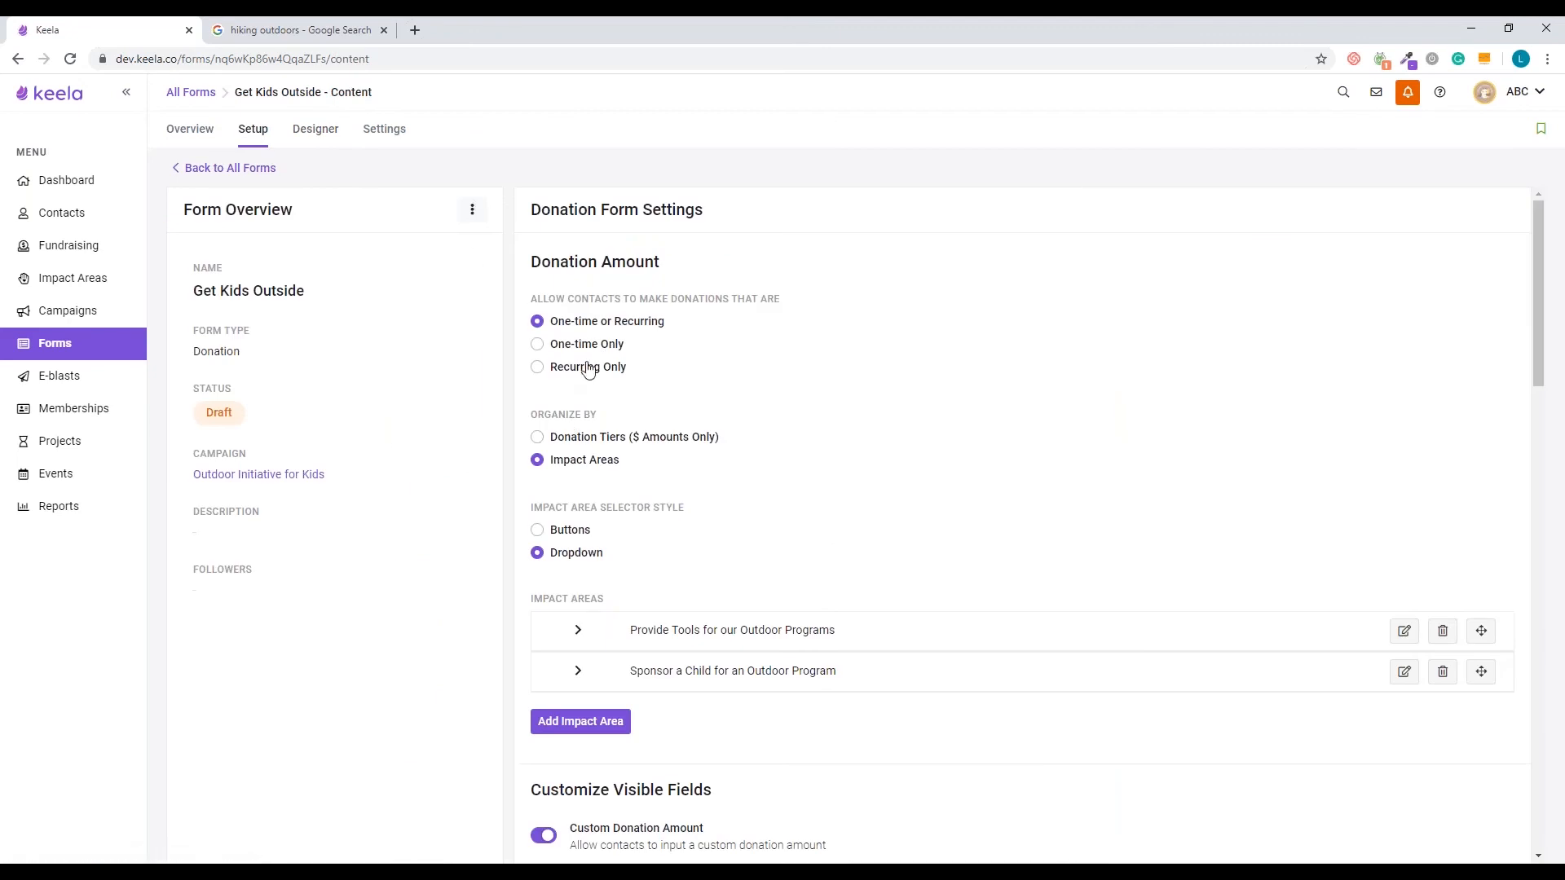
pyautogui.click(601, 344)
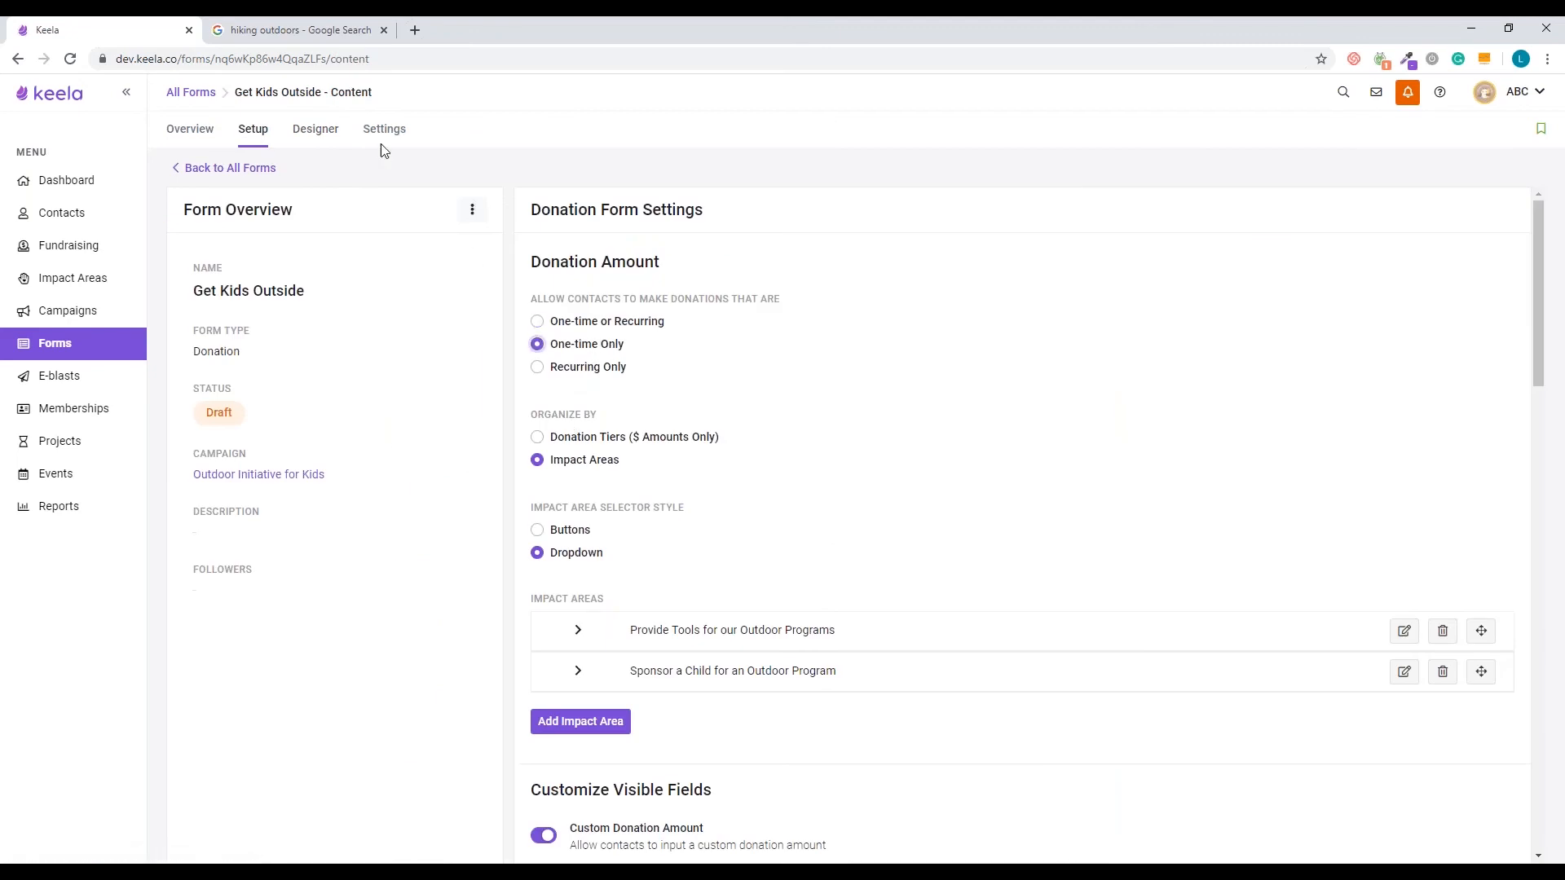
pyautogui.click(308, 137)
pyautogui.scroll(-6, 428, 452)
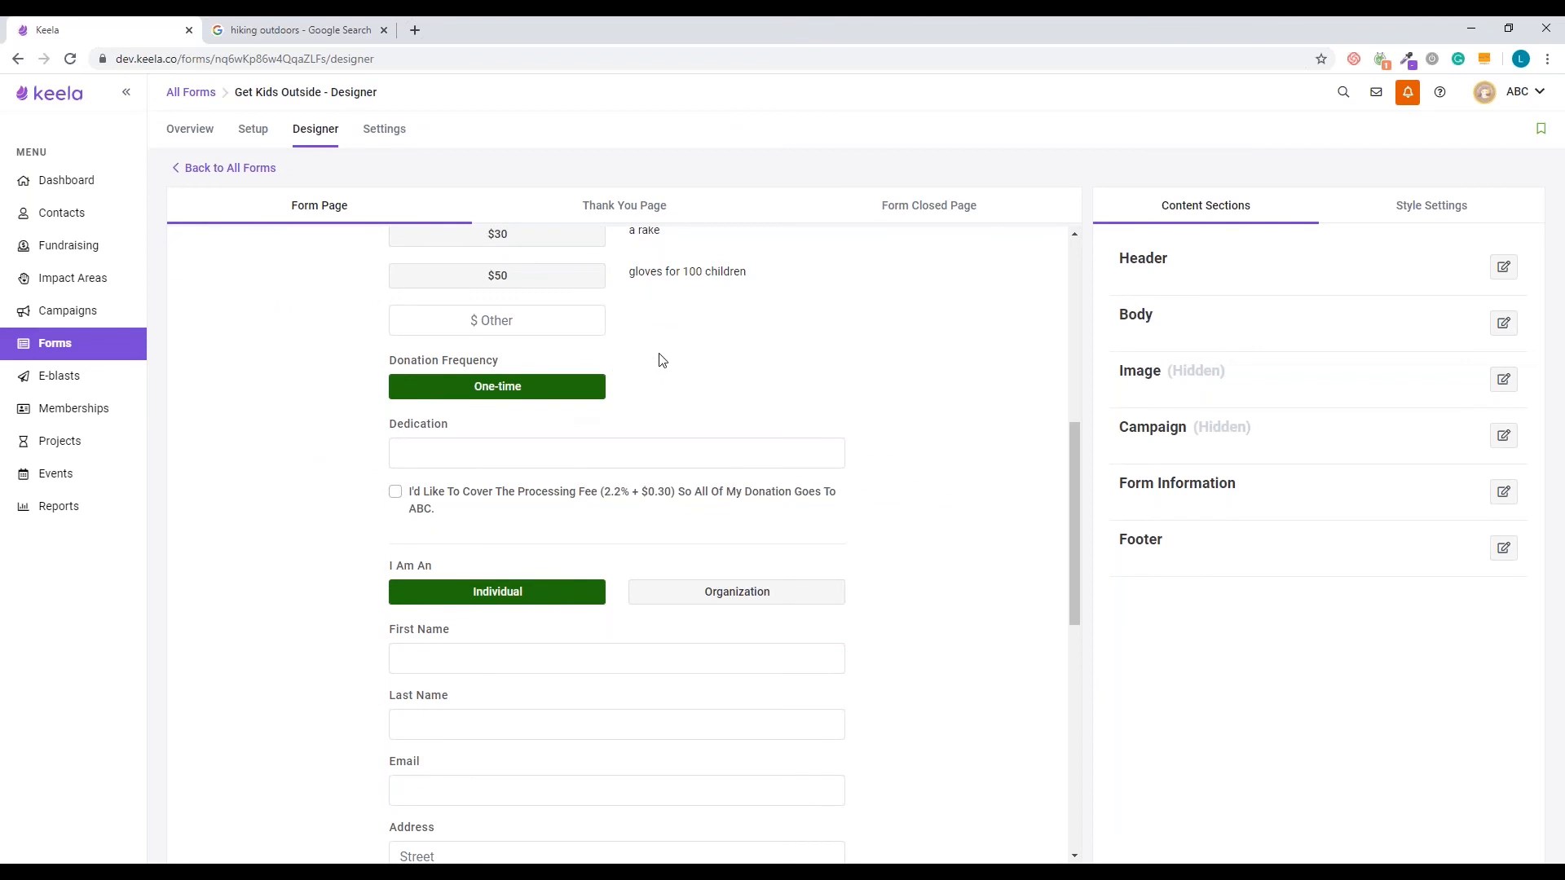
# Examine the rest of the form preview and the Footer section's settings, closing them without saving.
pyautogui.scroll(-8, 665, 360)
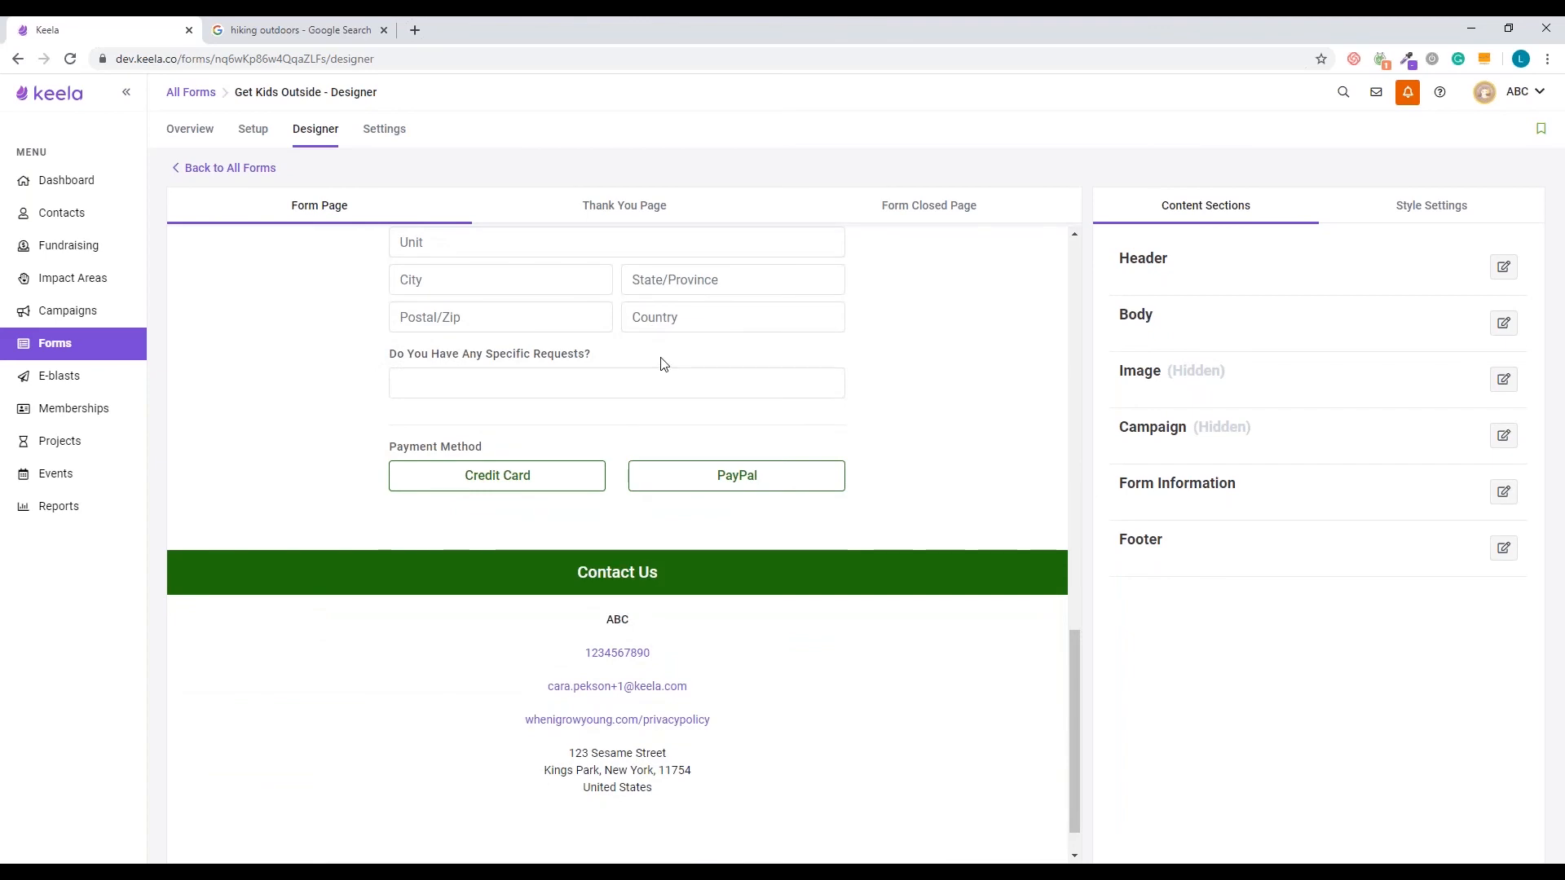
pyautogui.scroll(2, 666, 367)
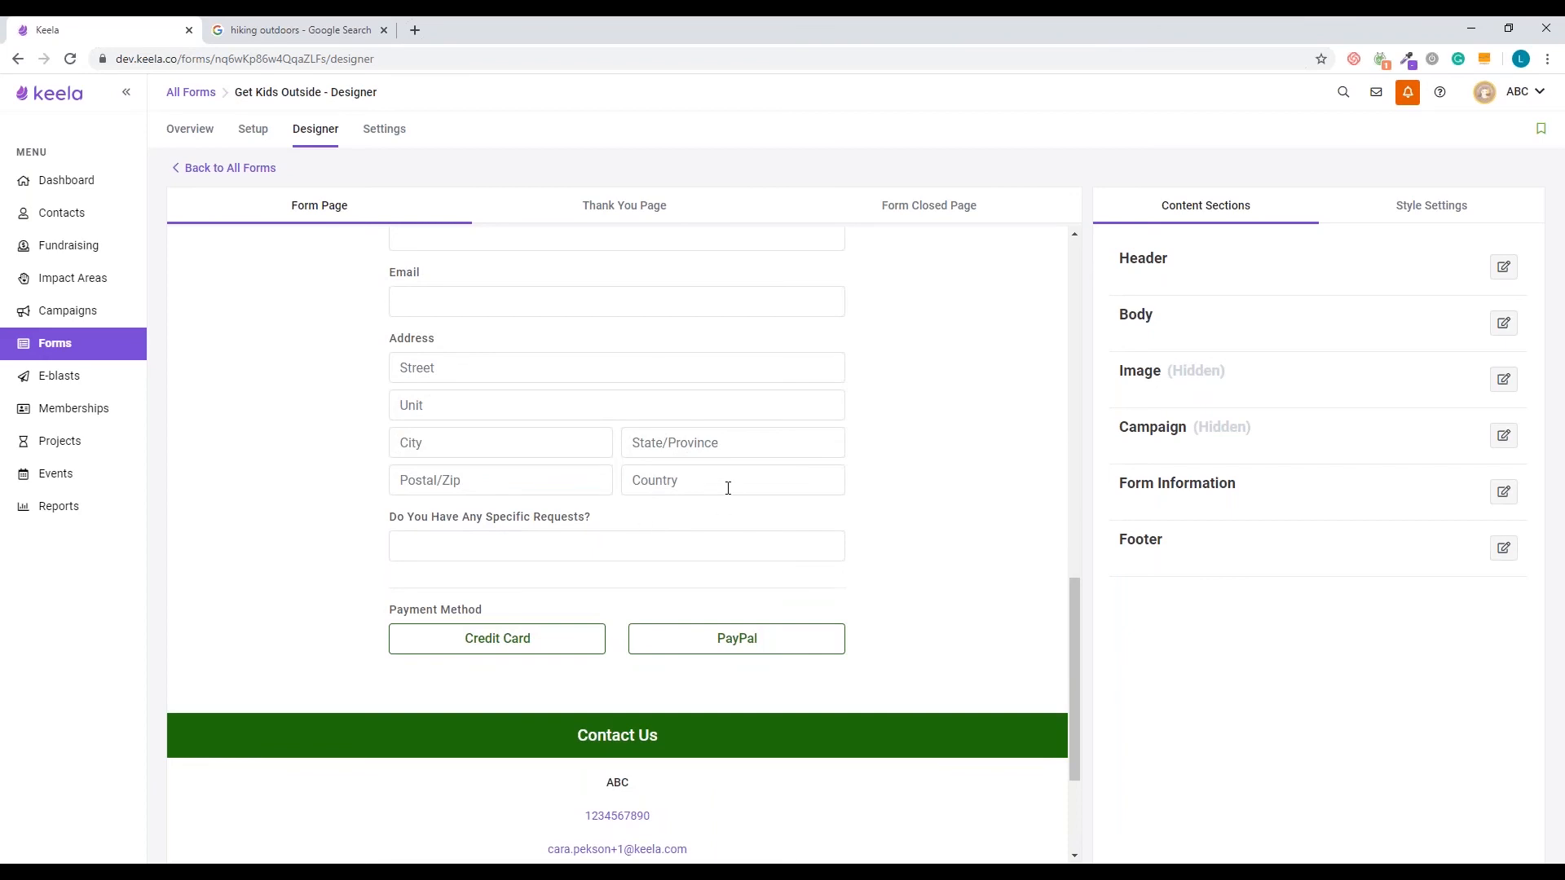
pyautogui.scroll(-1, 727, 484)
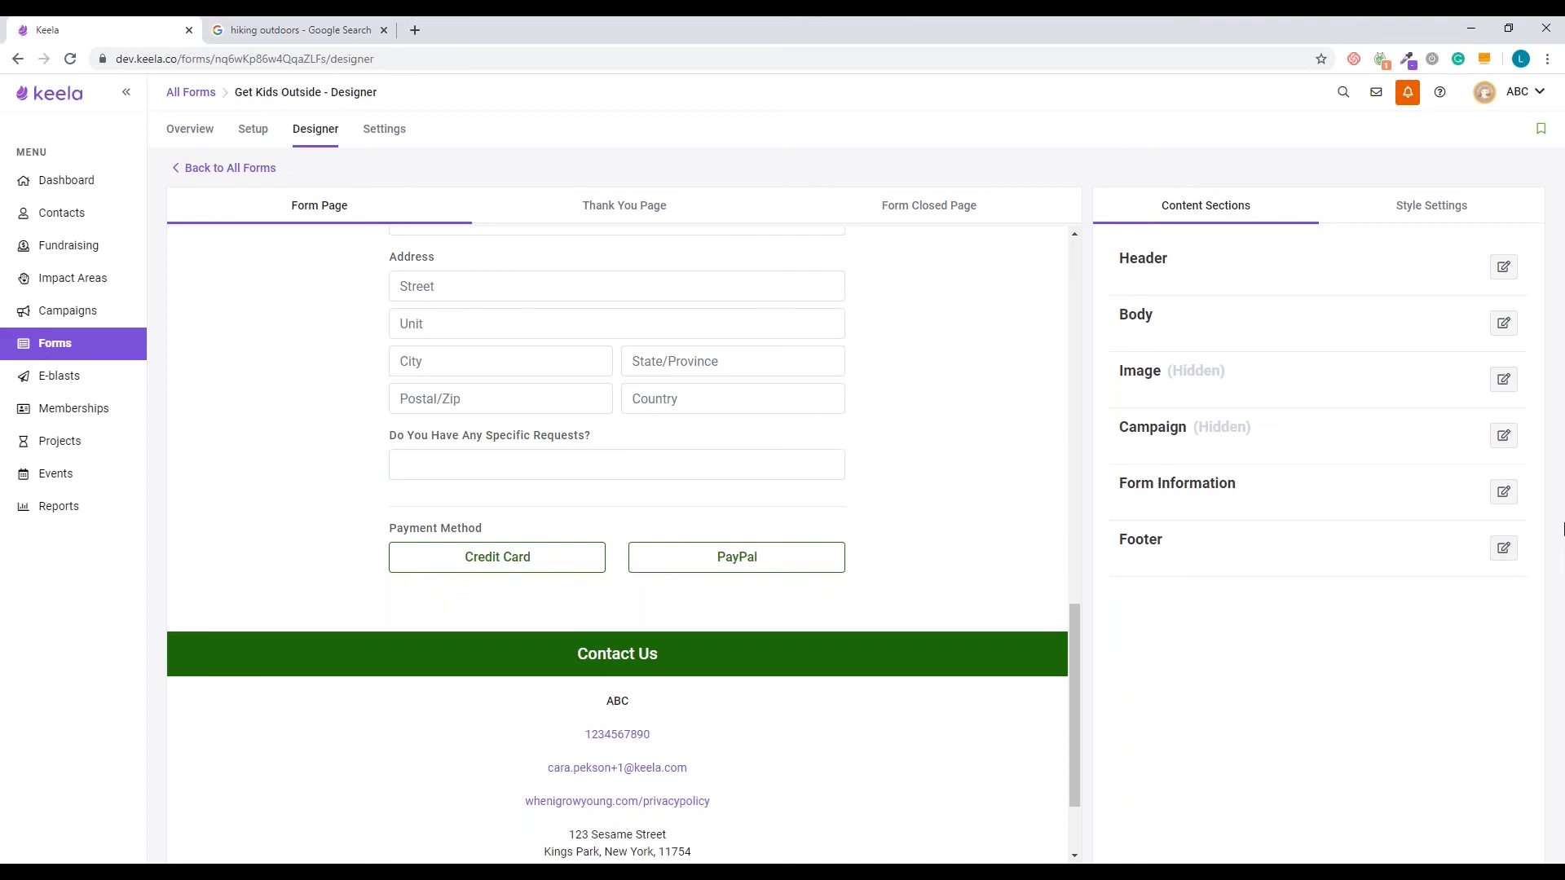
pyautogui.click(1504, 548)
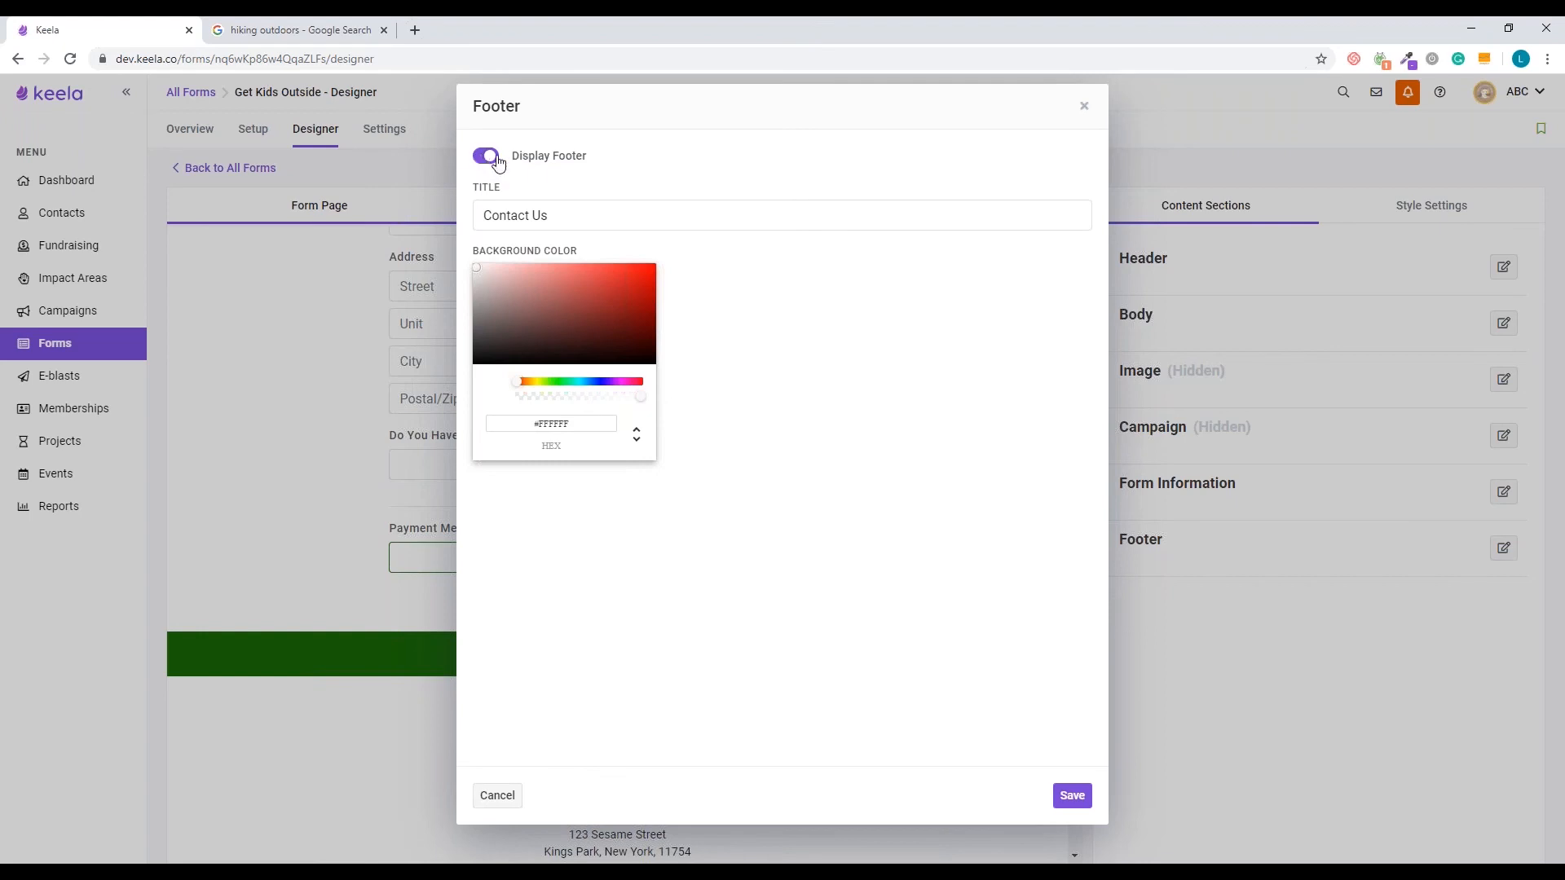
pyautogui.click(1085, 112)
pyautogui.scroll(-2, 913, 713)
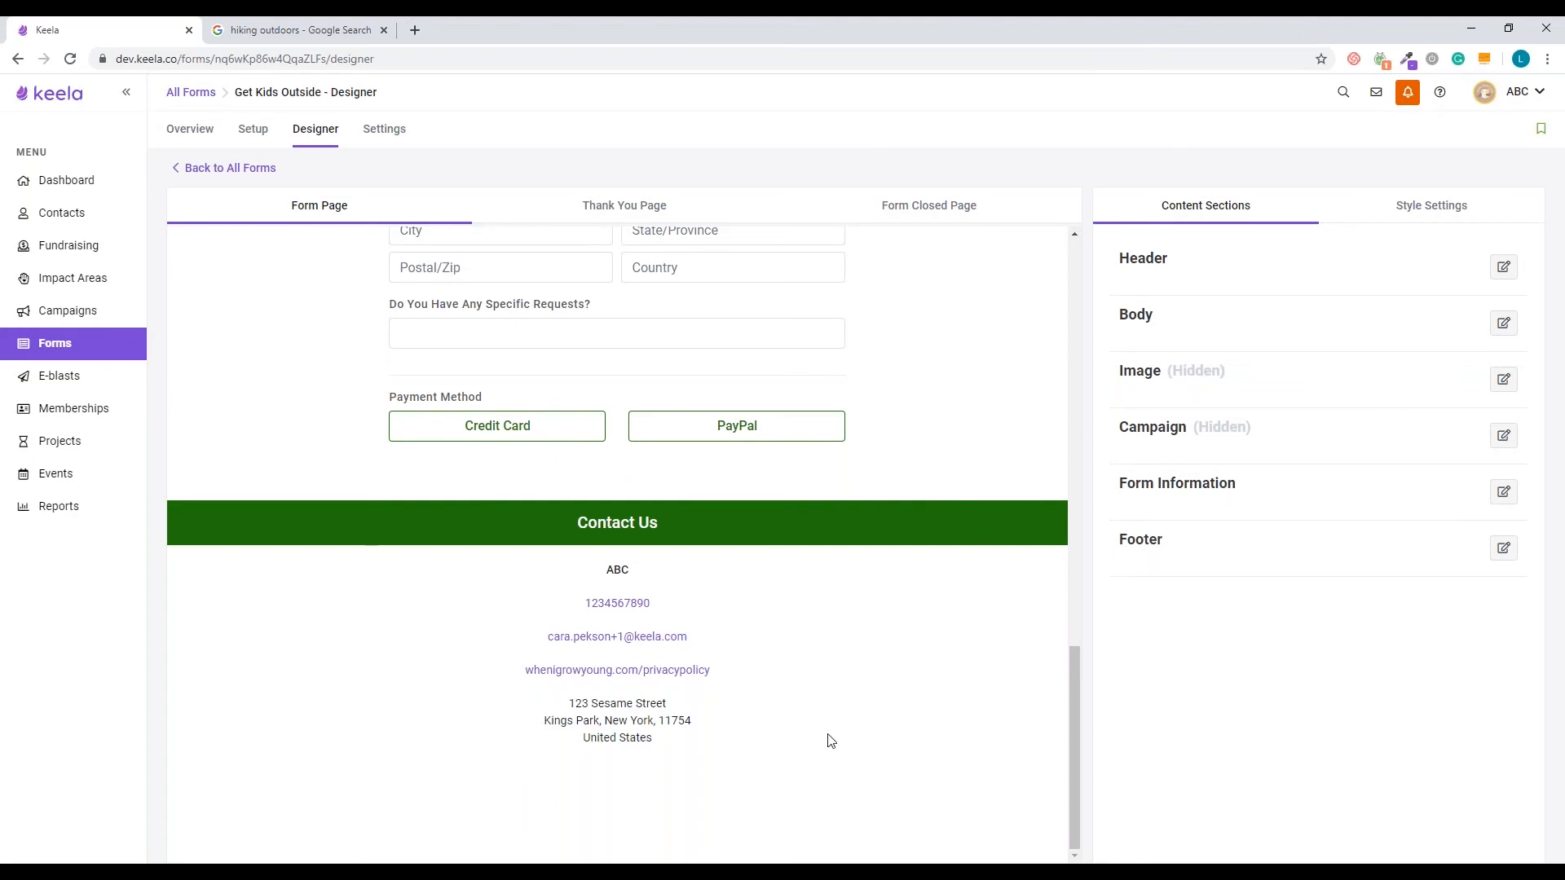
pyautogui.scroll(2, 832, 745)
pyautogui.scroll(-2, 832, 746)
pyautogui.scroll(20, 795, 736)
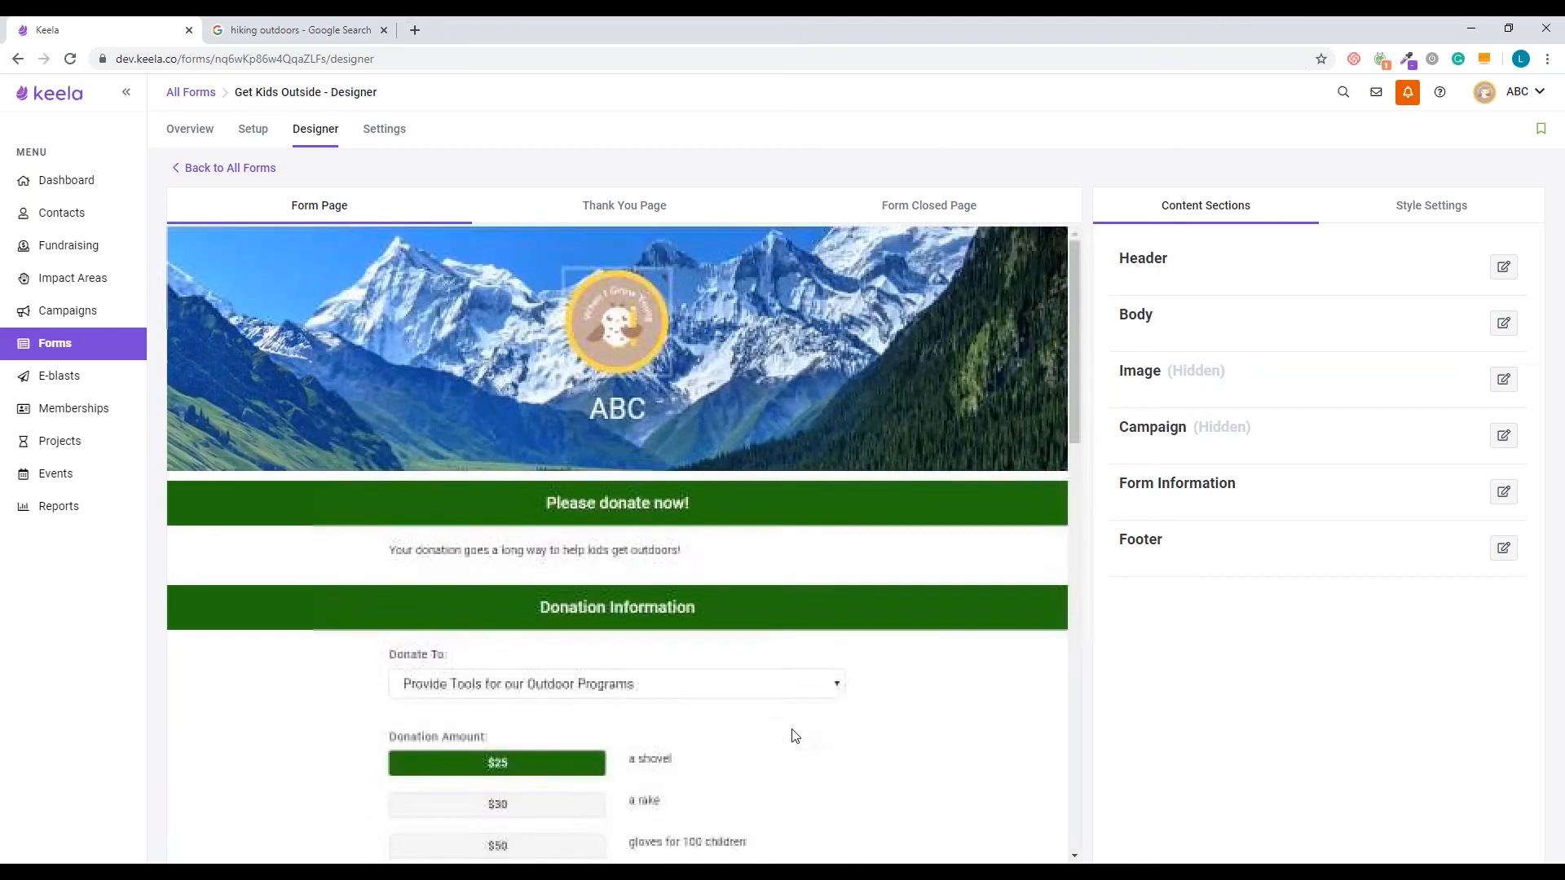
# Change the Thank You page's message to "Thank you for your generous donation!" and save.
pyautogui.click(663, 212)
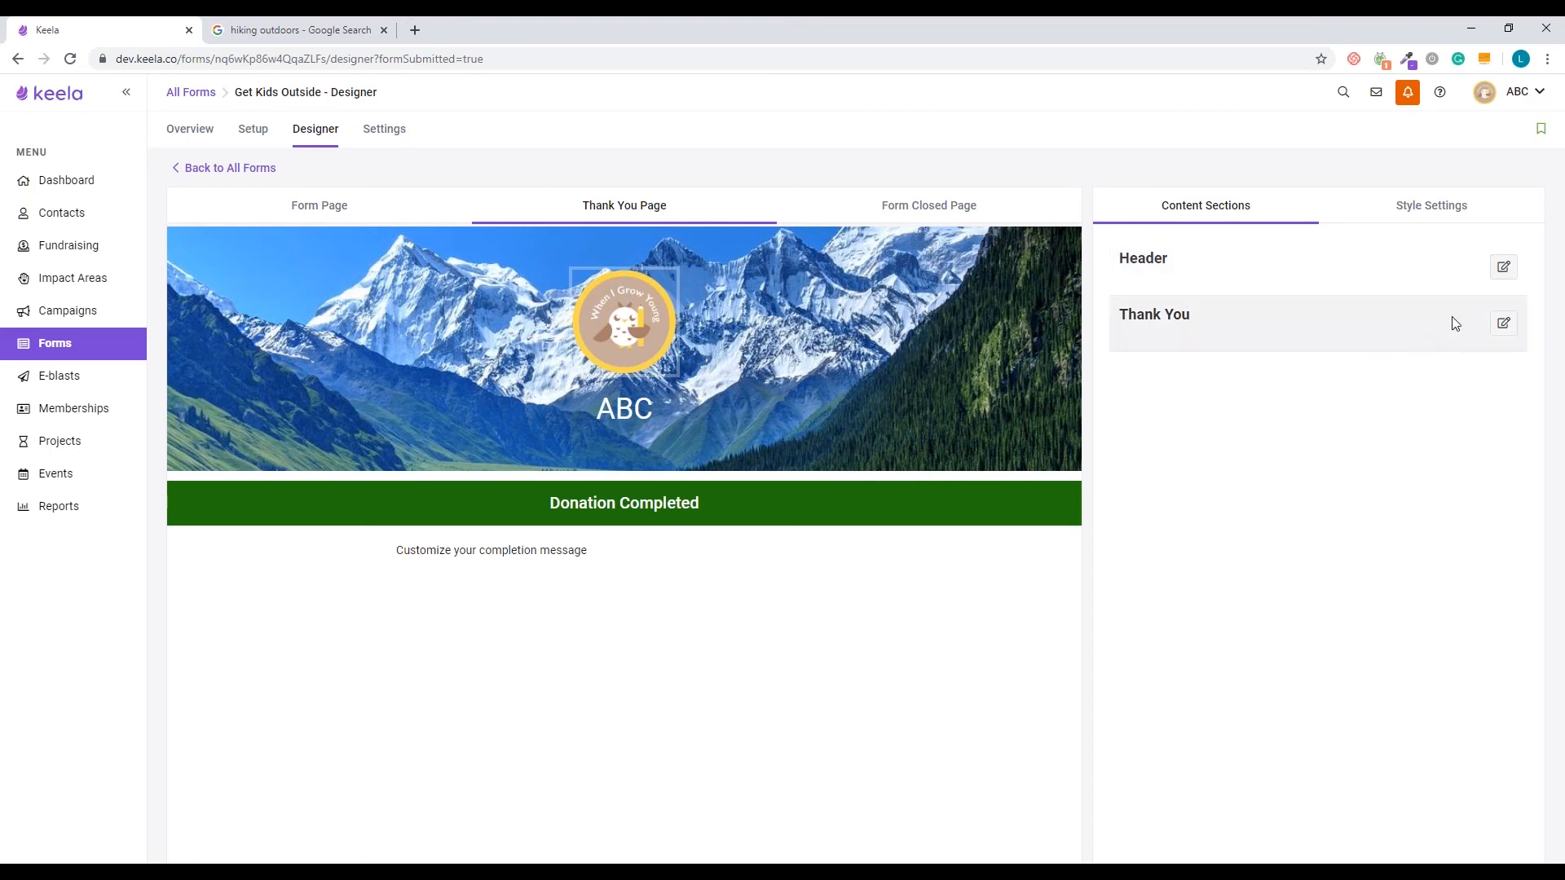
pyautogui.click(1505, 324)
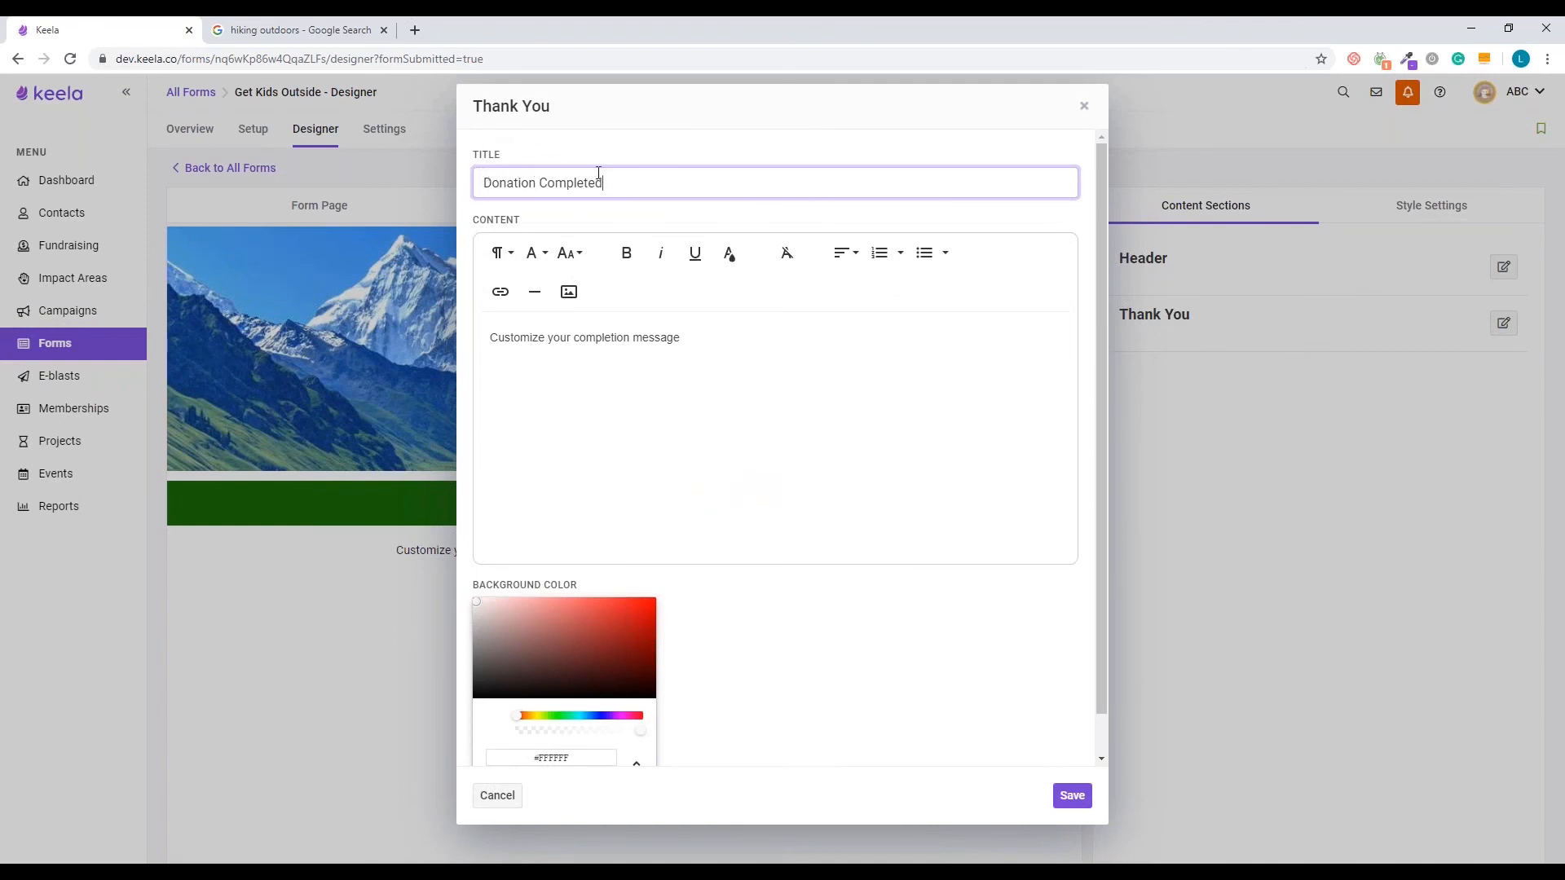
pyautogui.tripleClick(564, 342)
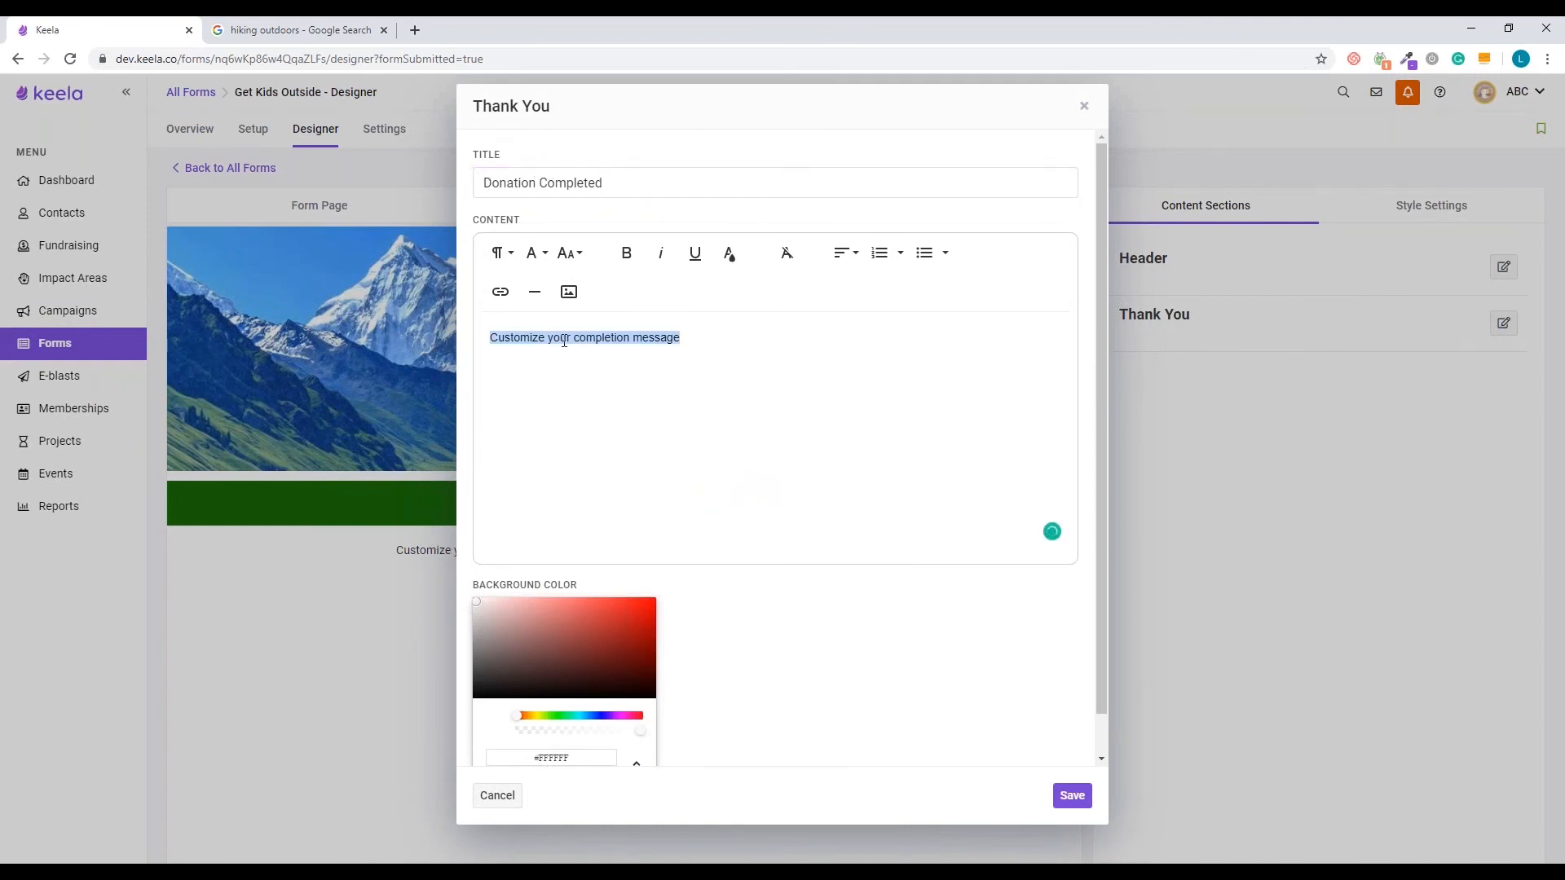
pyautogui.write('Than')
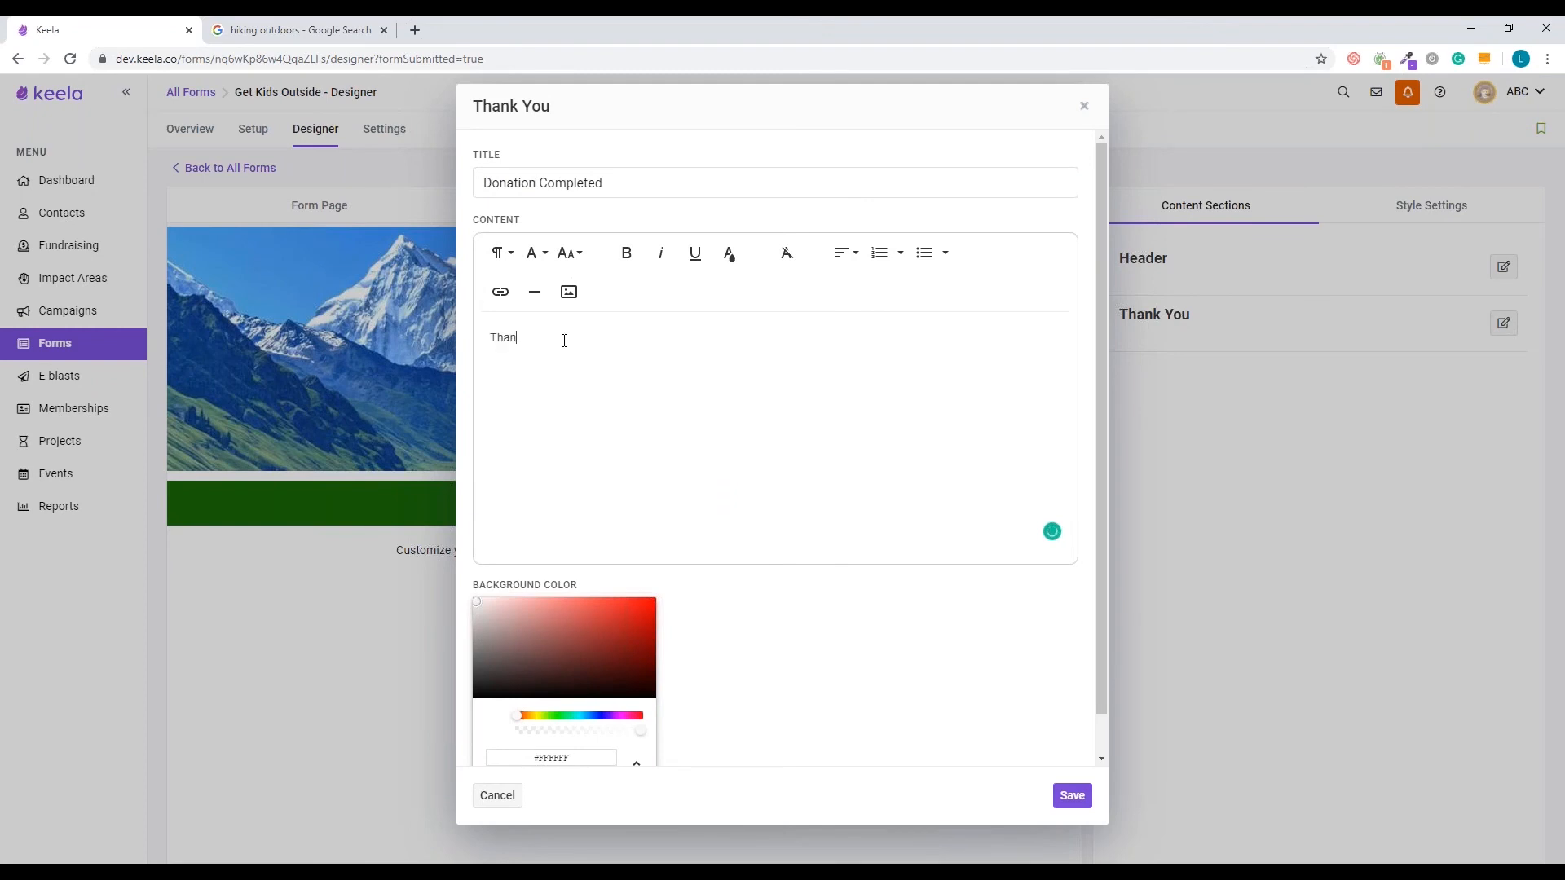
pyautogui.write('k you for your generous donation!')
pyautogui.scroll(-1, 719, 486)
pyautogui.click(1071, 795)
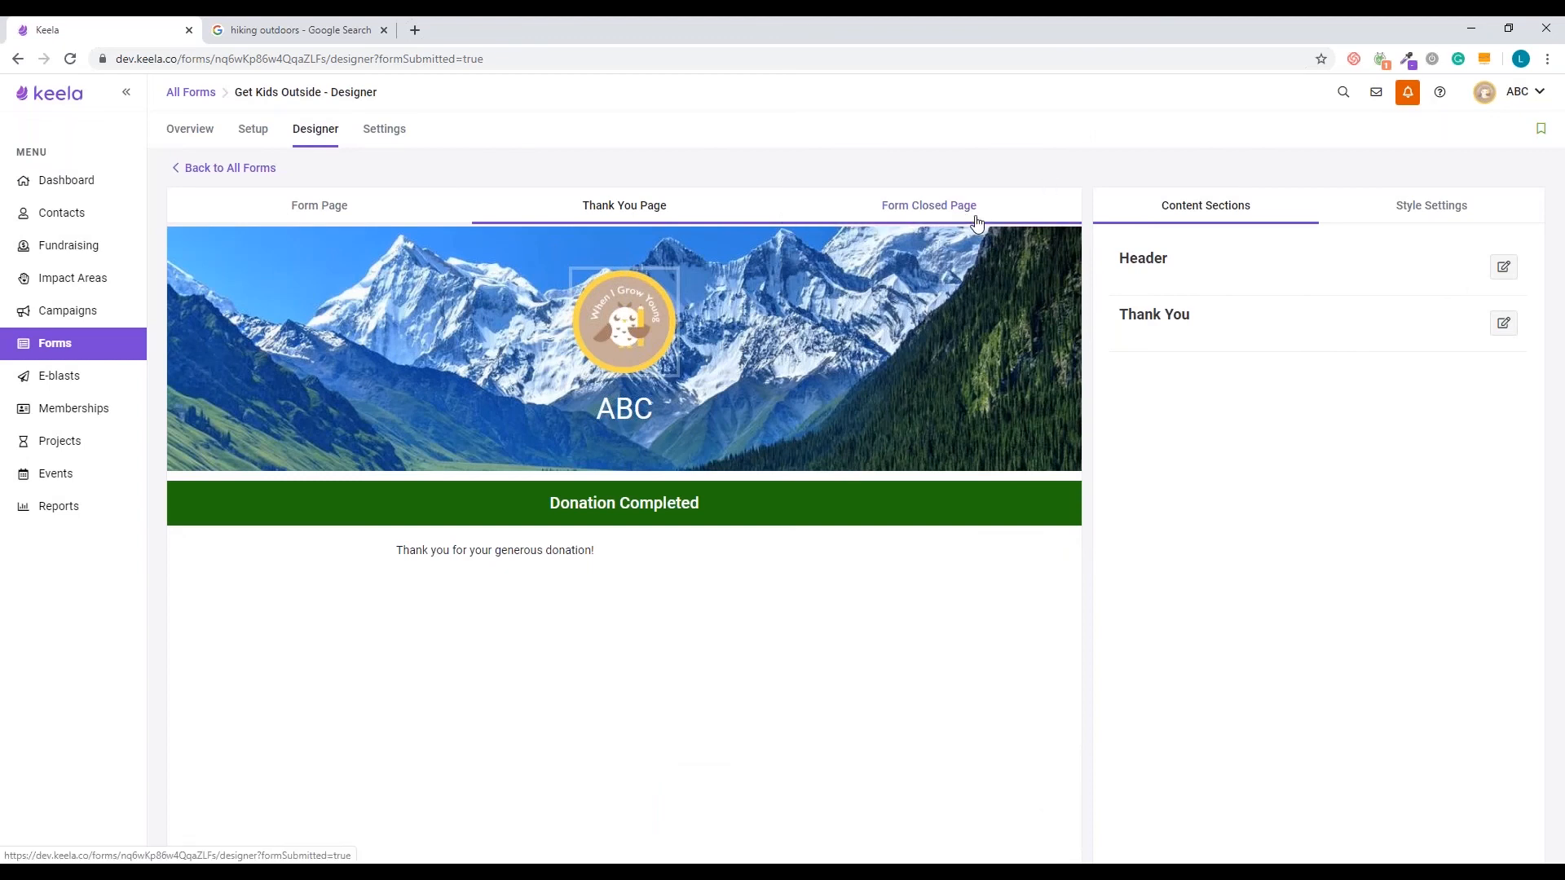
# Draft the Form Closed page's message as "Oops! It looks like you are trying to donate to an old campaign. Come to this form instead -".
pyautogui.click(946, 214)
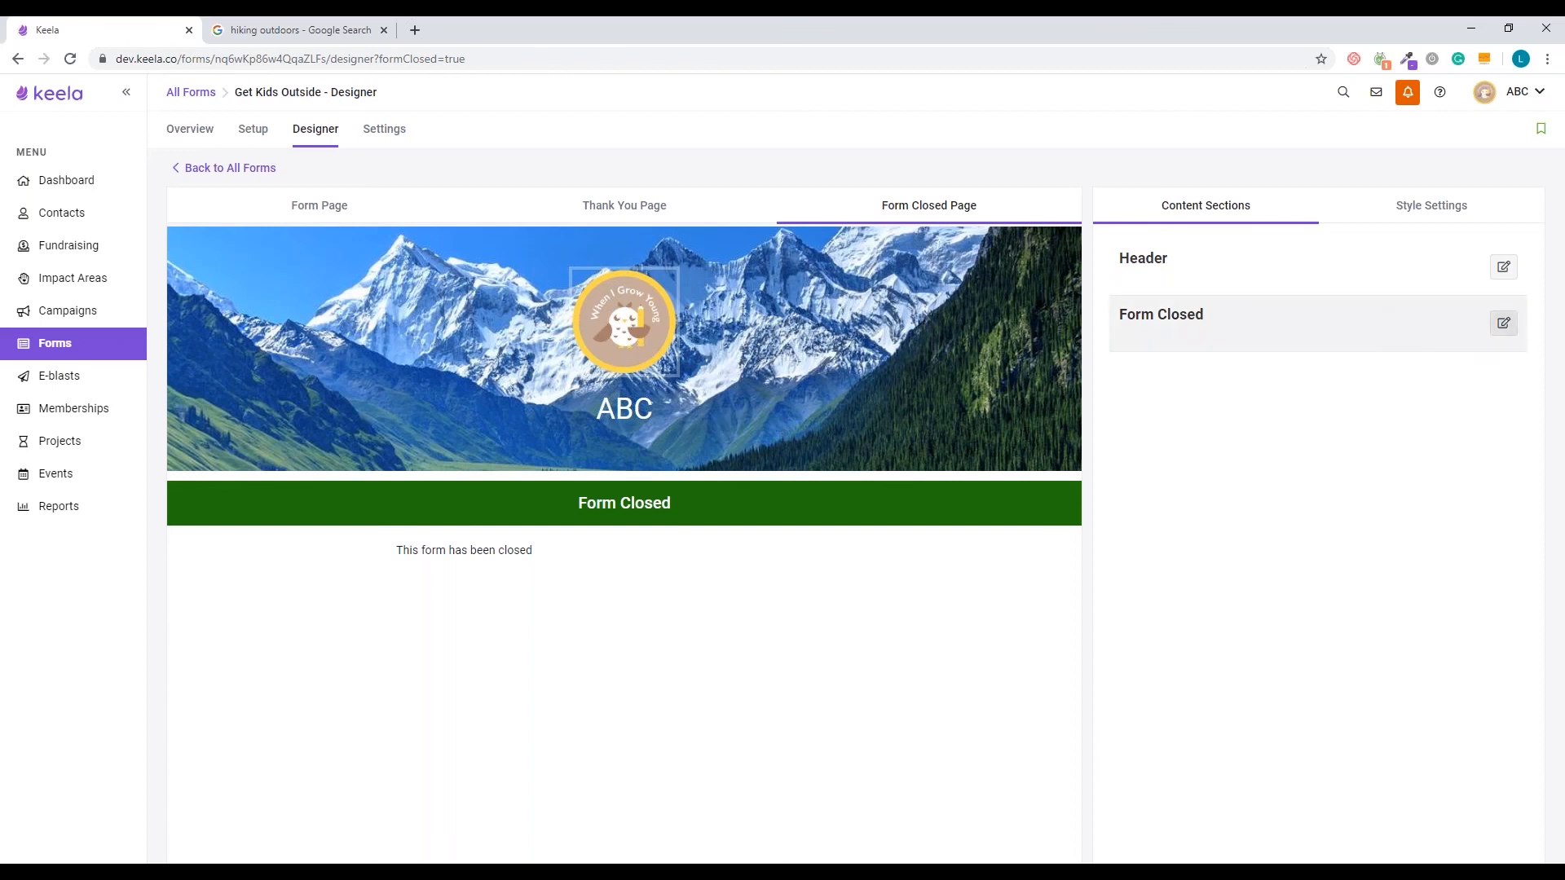
pyautogui.click(1504, 323)
pyautogui.tripleClick(681, 353)
pyautogui.moveTo(711, 349); pyautogui.dragTo(473, 342)
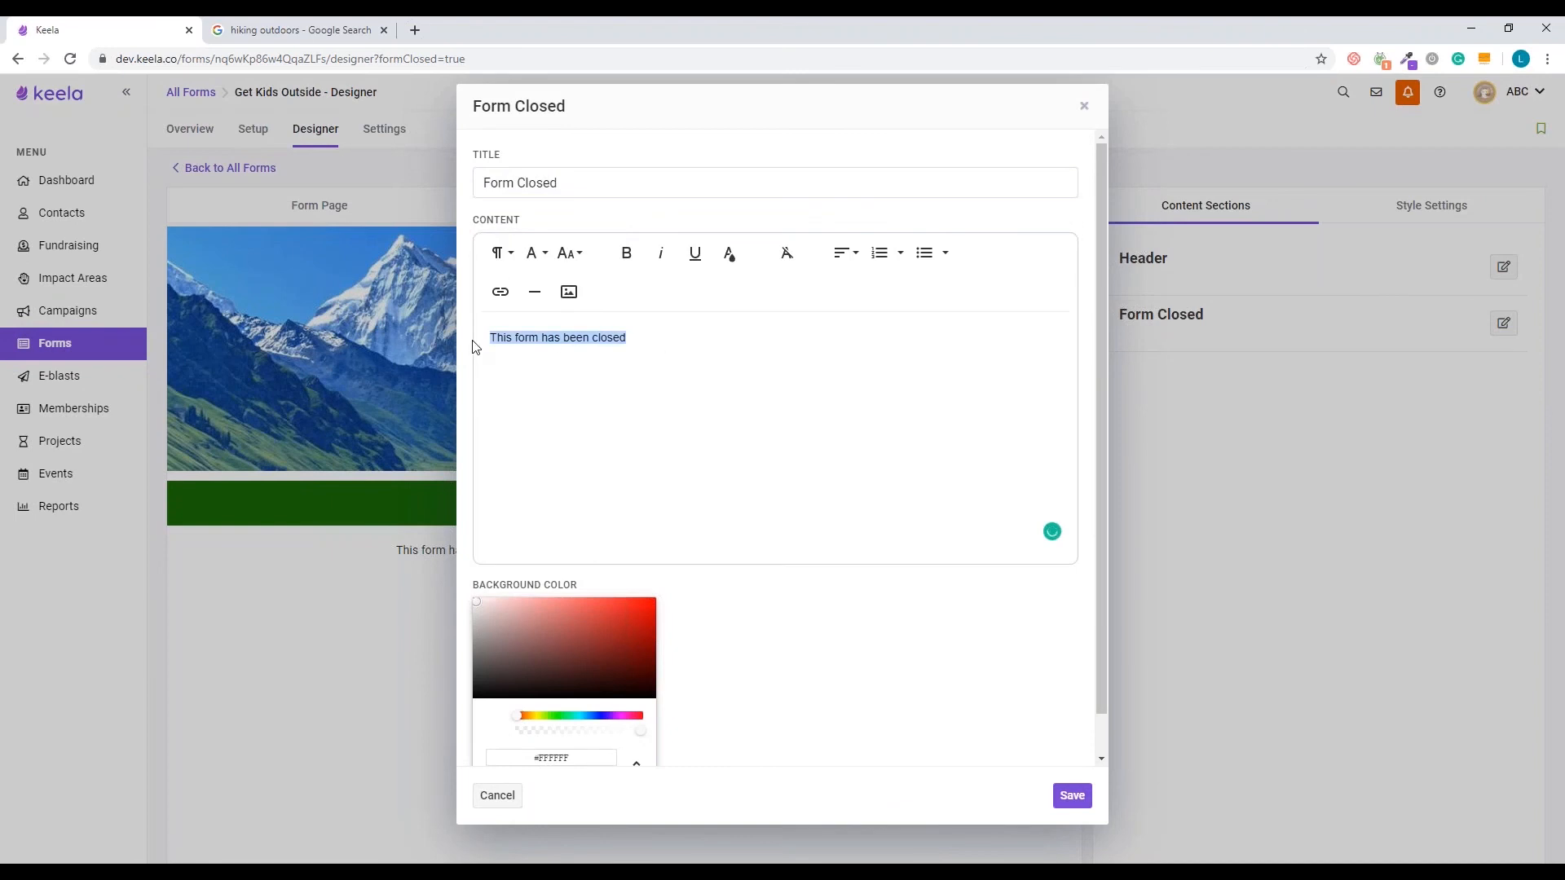
pyautogui.write('Ou')
pyautogui.press('BackSpace')
pyautogui.press('BackSpace')
pyautogui.write('Oops')
pyautogui.write('! We aren')
pyautogui.press('BackSpace')
pyautogui.press('BackSpace')
pyautogui.press('BackSpace')
pyautogui.press('BackSpace')
pyautogui.press('BackSpace')
pyautogui.press('BackSpace')
pyautogui.press('BackSpace')
pyautogui.write('It iooks like you are trying to donati')
pyautogui.press('BackSpace')
pyautogui.write('e to an old ')
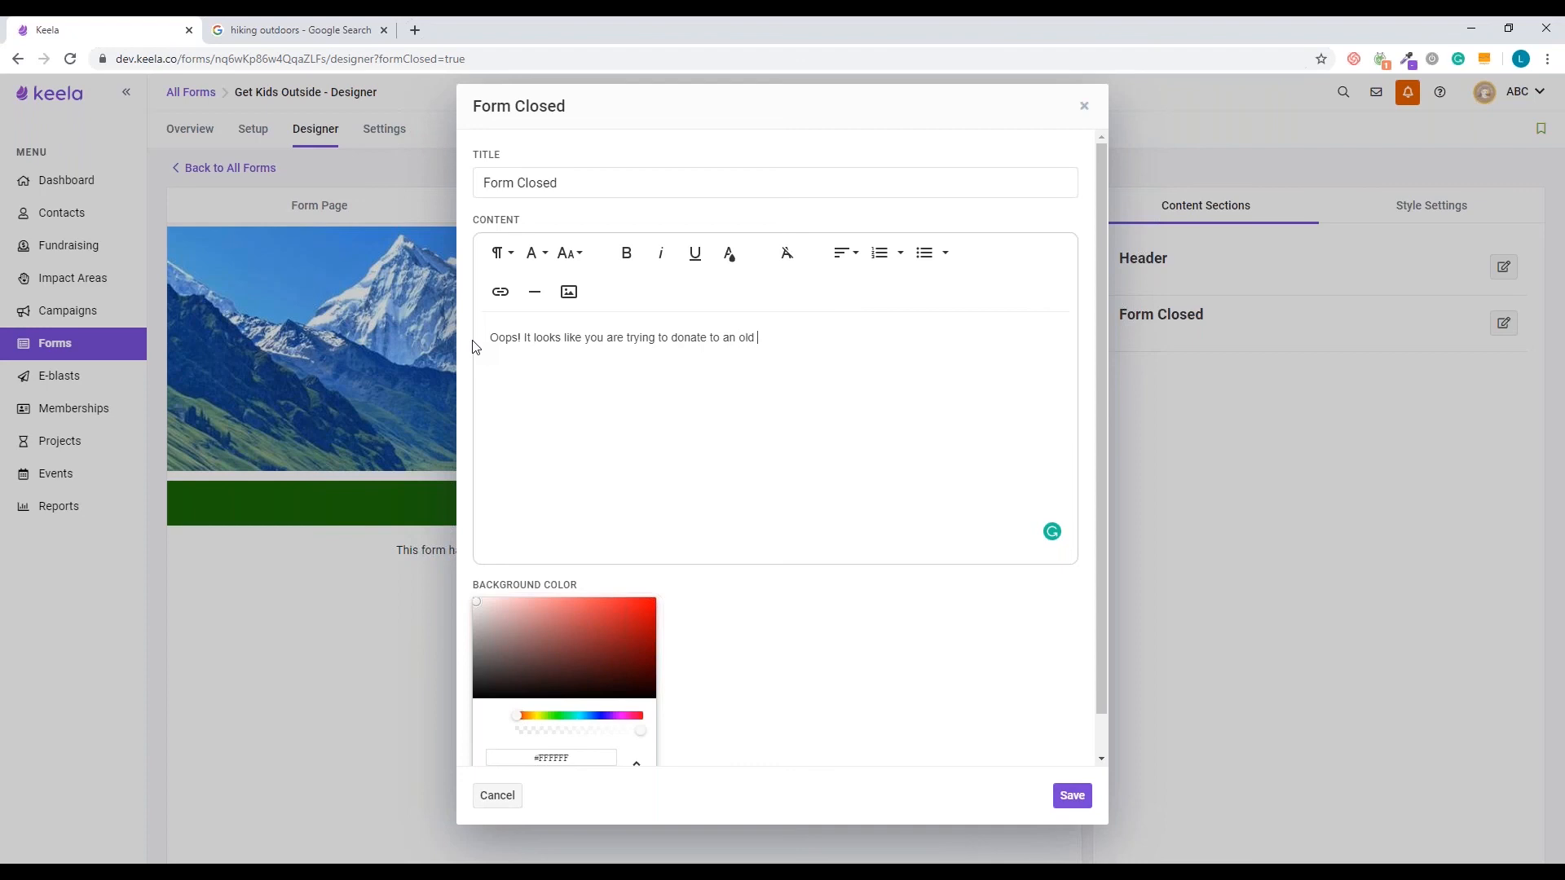
pyautogui.write('campaign. ')
pyautogui.write('Come to this f')
pyautogui.write('orm instr')
pyautogui.press('BackSpace')
pyautogui.write('ead -')
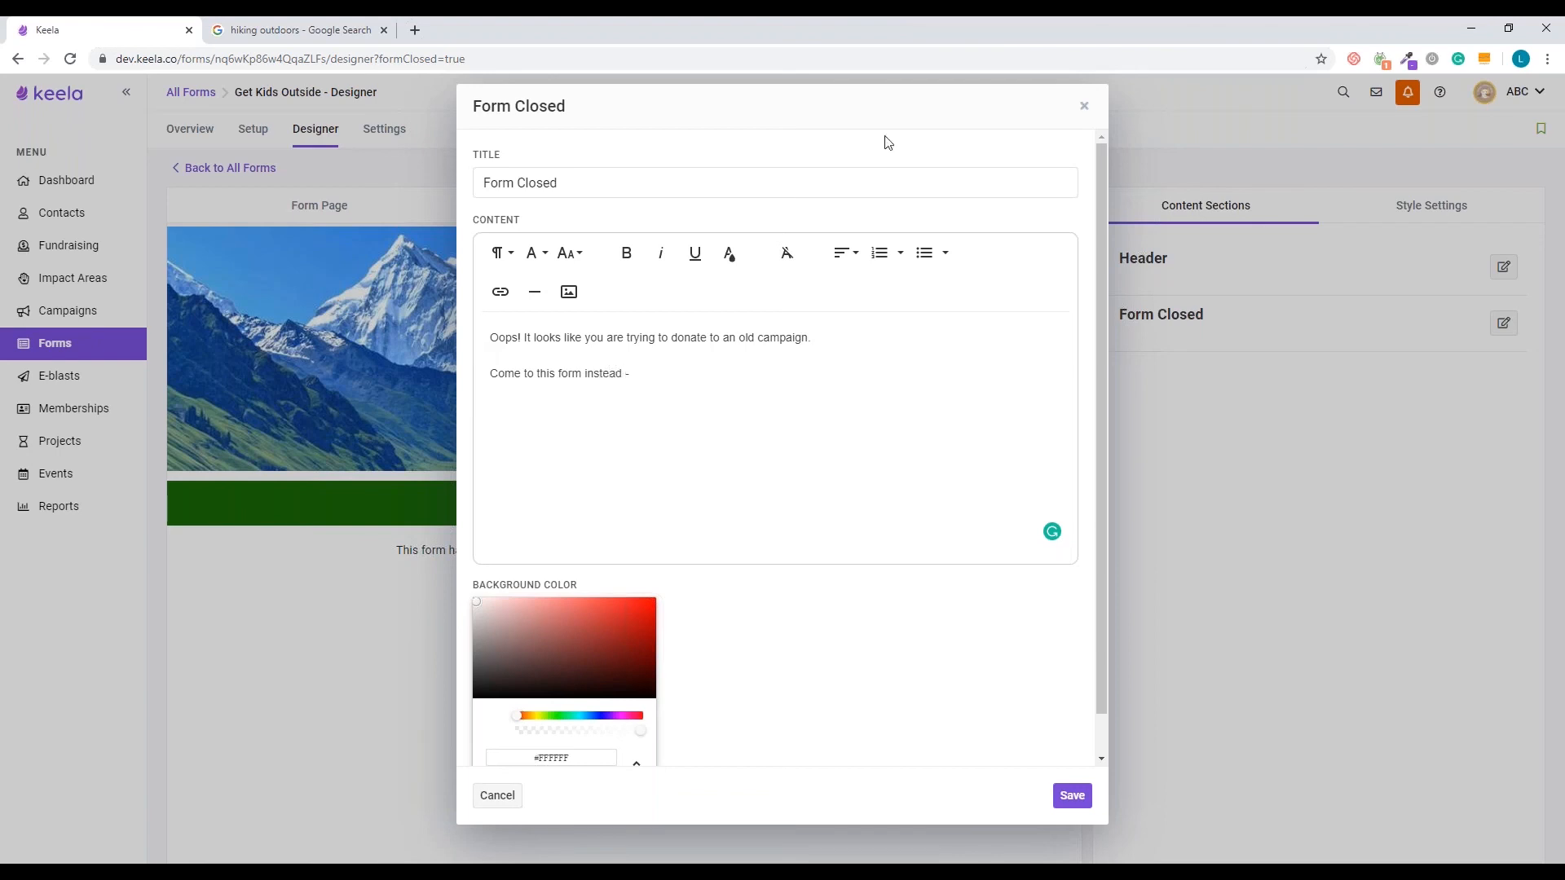
# View the link insertion options for the Form Closed message, dismiss them, and close the section's settings without saving.
pyautogui.click(514, 300)
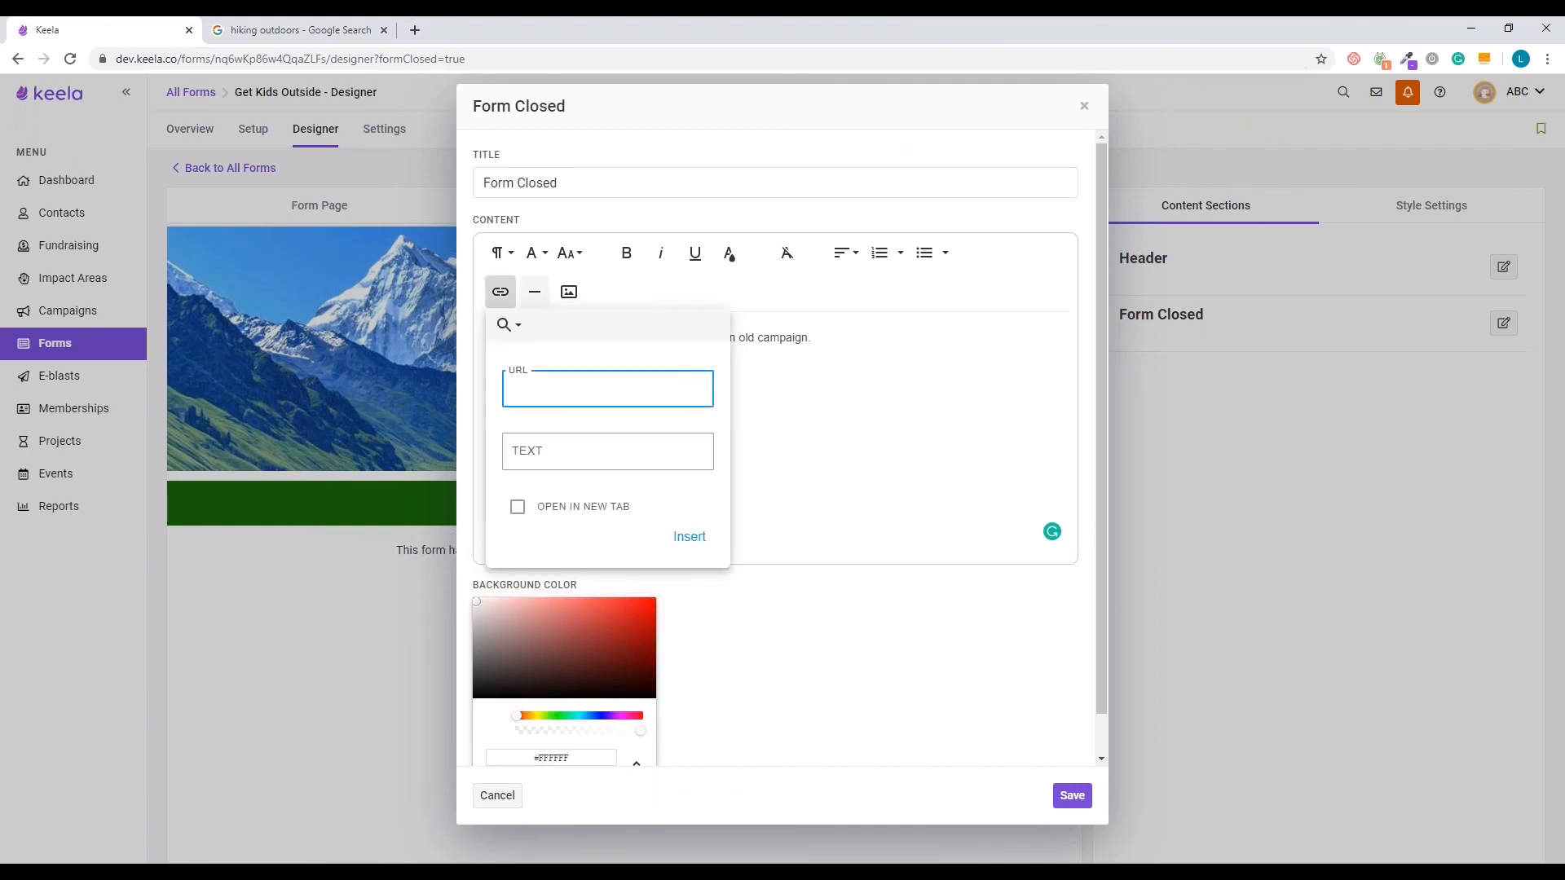
pyautogui.click(844, 376)
pyautogui.tripleClick(652, 378)
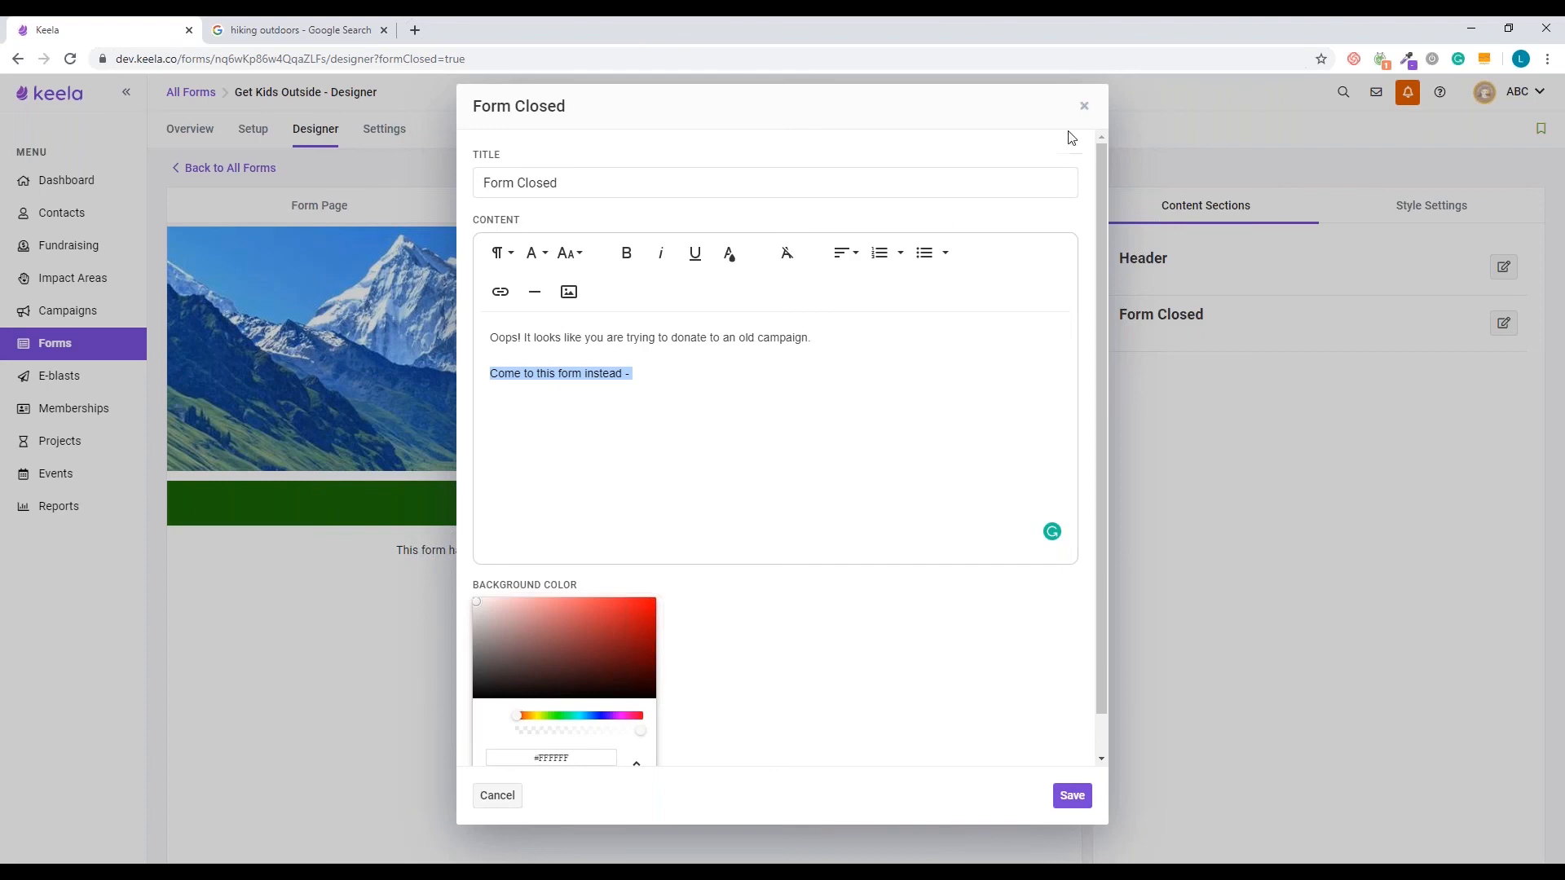
pyautogui.click(1085, 107)
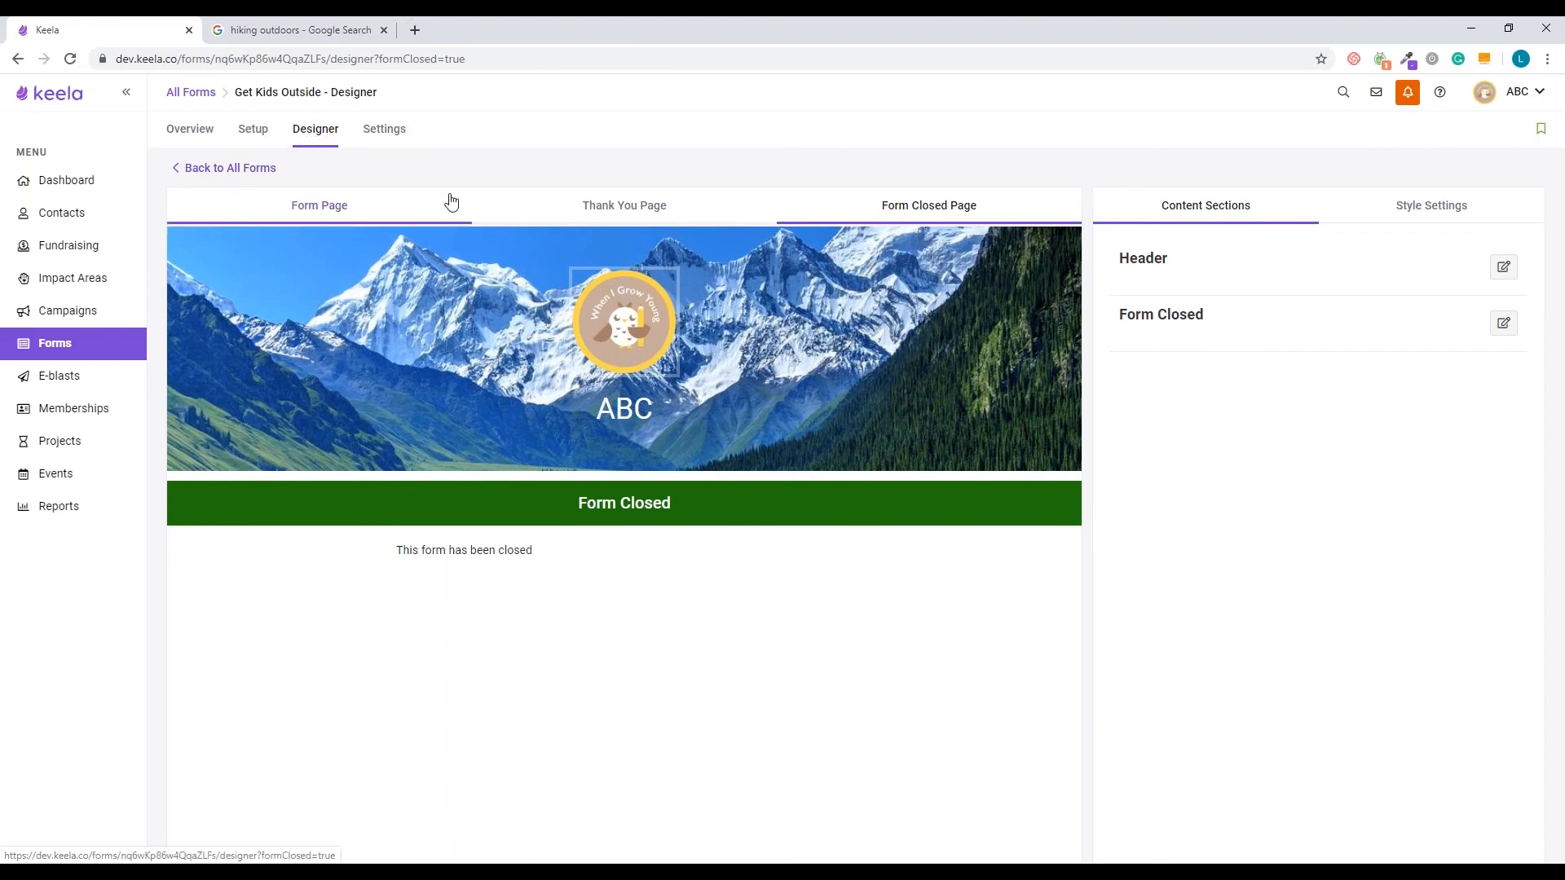
# Leave the designer for the form's settings and publish the "Get Kids Outside" form, confirming that it becomes public.
pyautogui.click(265, 168)
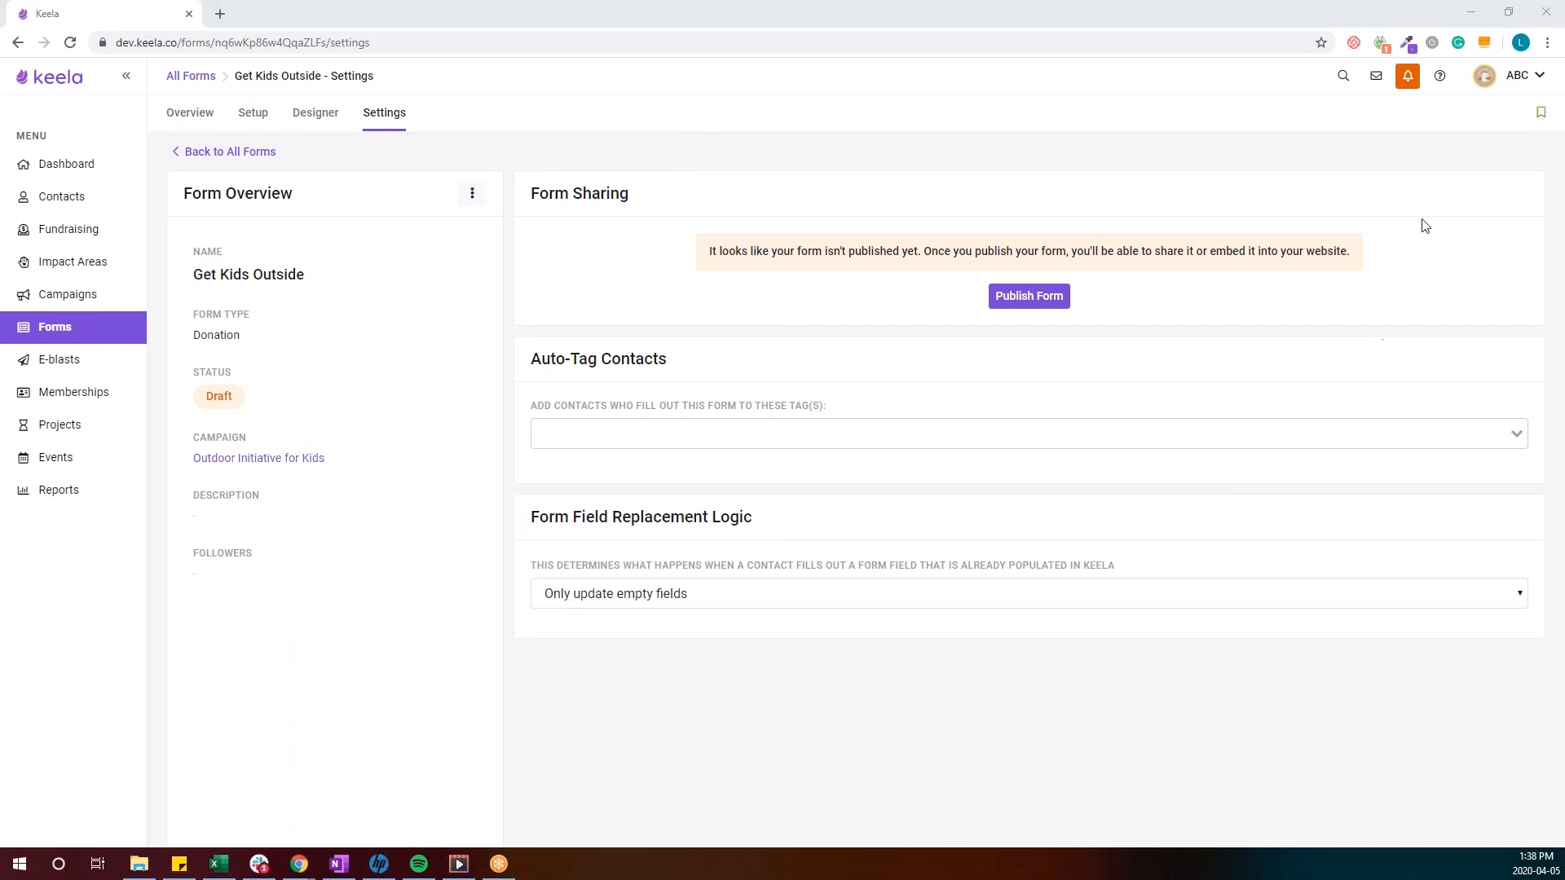
pyautogui.click(1030, 302)
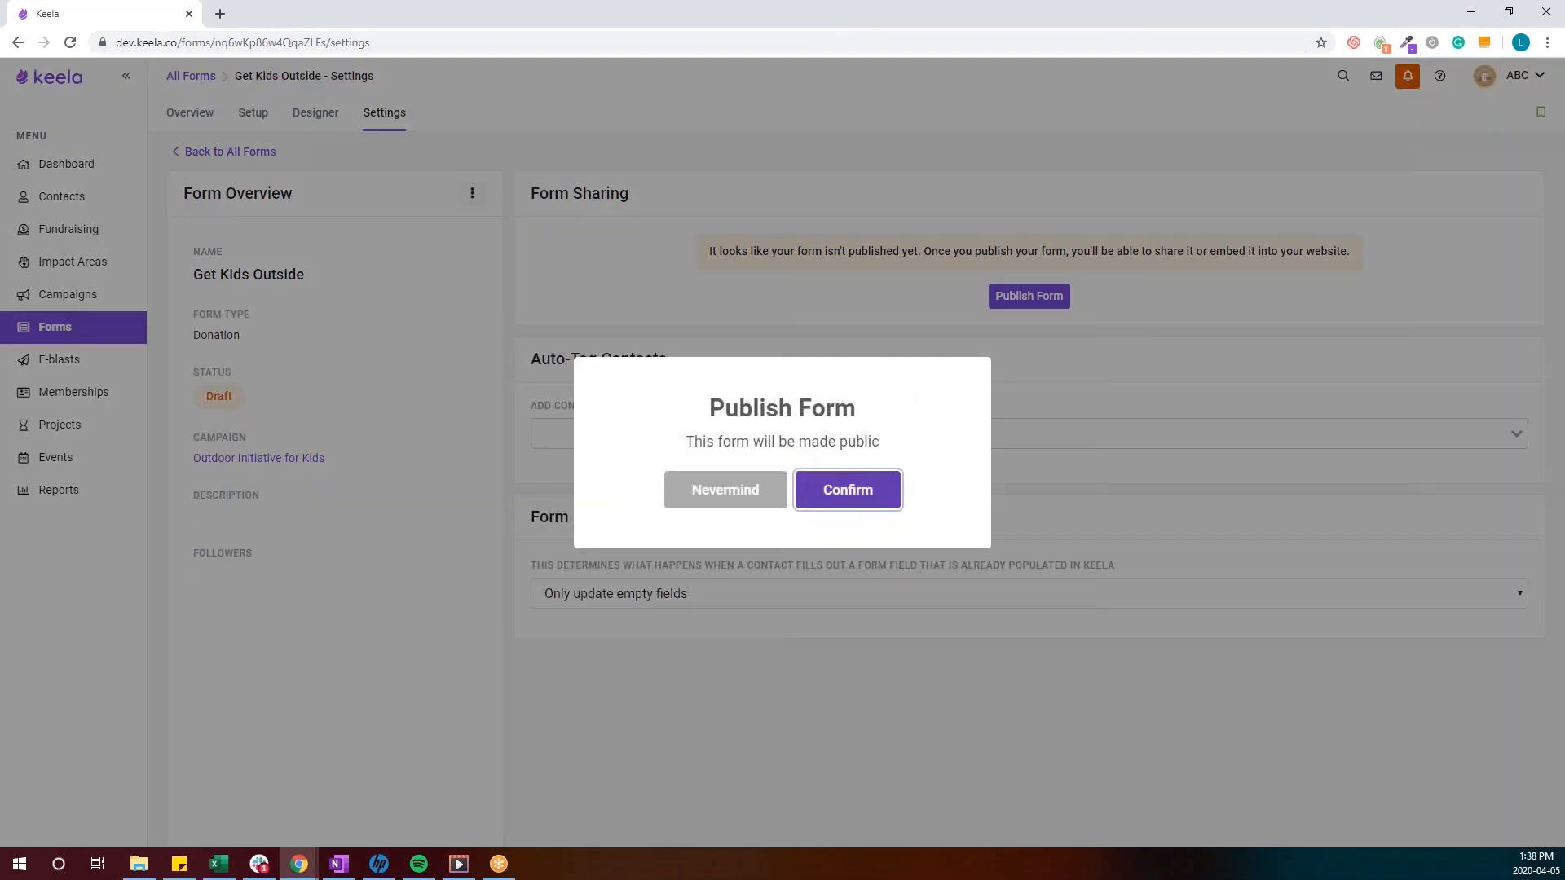
pyautogui.click(873, 494)
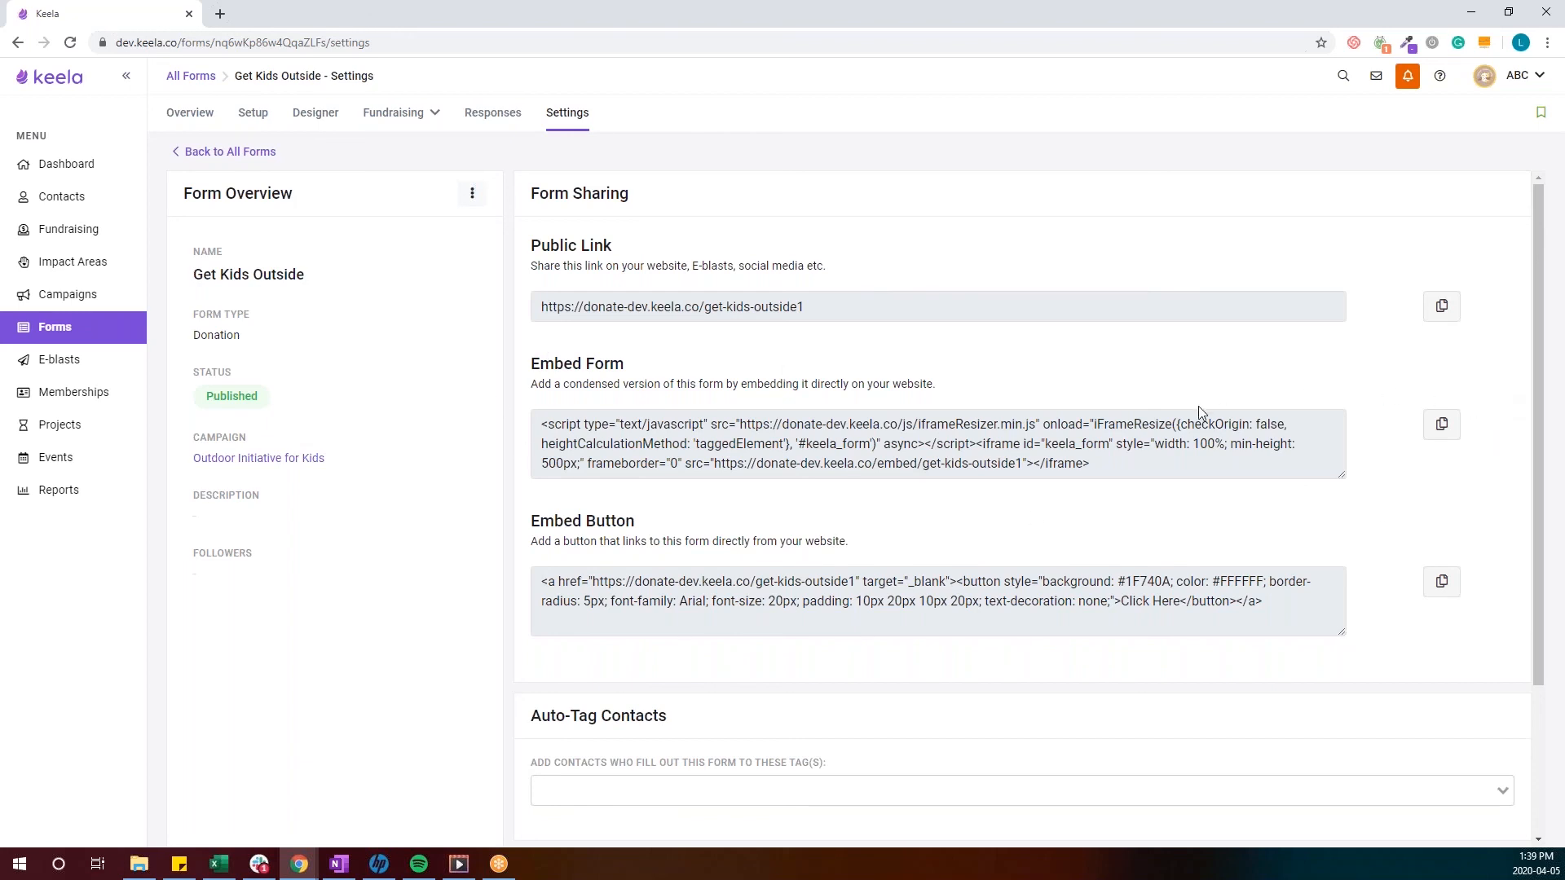
# Review the form sharing options and highlight the Embed Form code and the Embed Button code.
pyautogui.scroll(-1, 1198, 406)
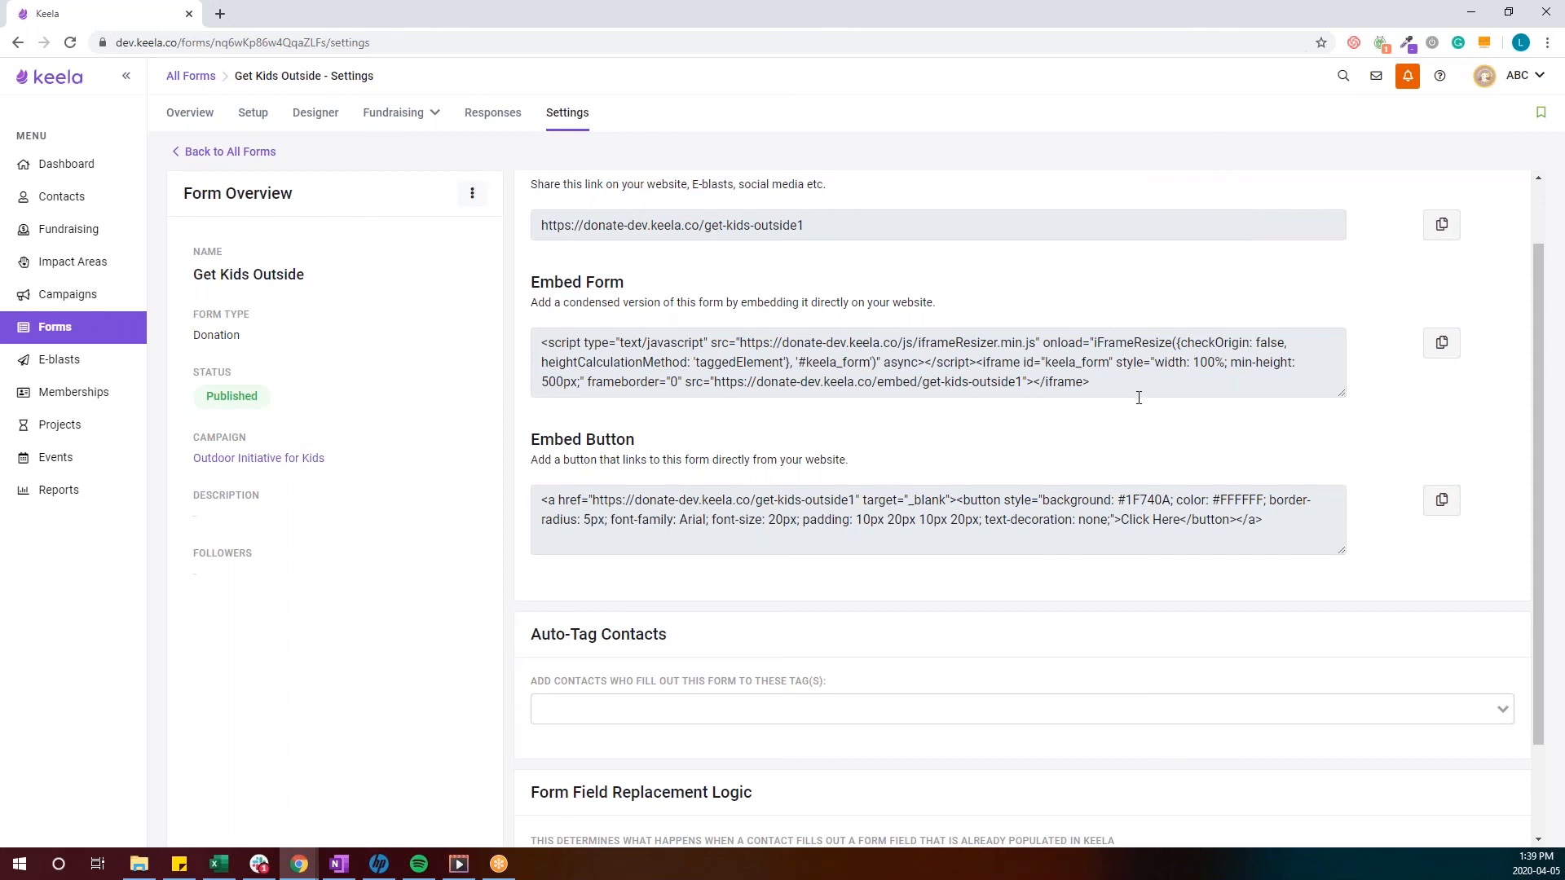
pyautogui.scroll(1, 1271, 510)
pyautogui.click(1241, 469)
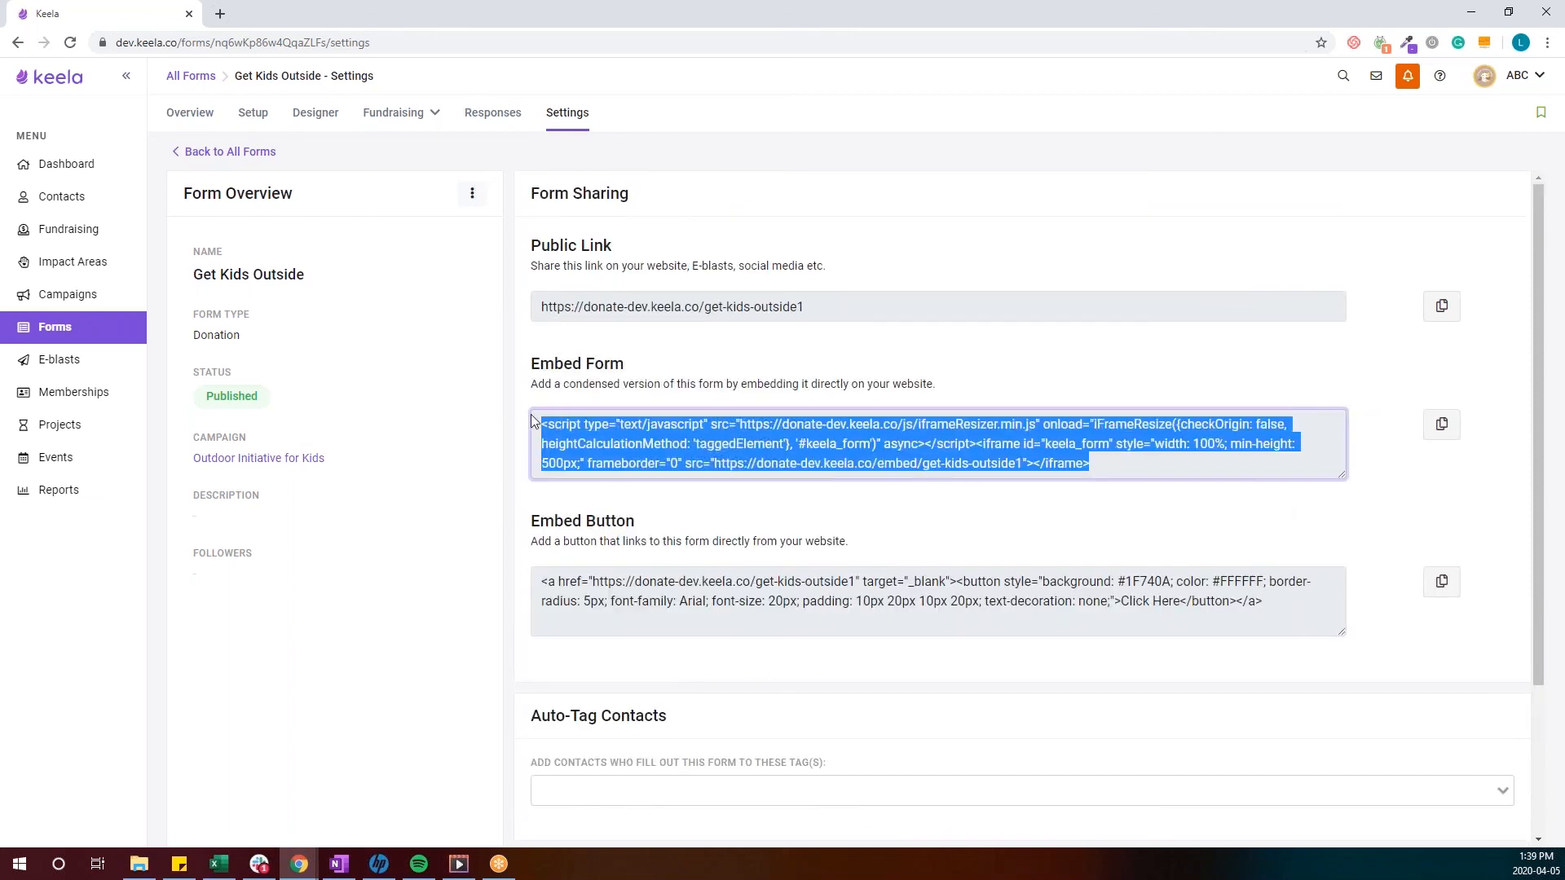
pyautogui.click(1316, 614)
pyautogui.click(1316, 614)
pyautogui.click(1308, 611)
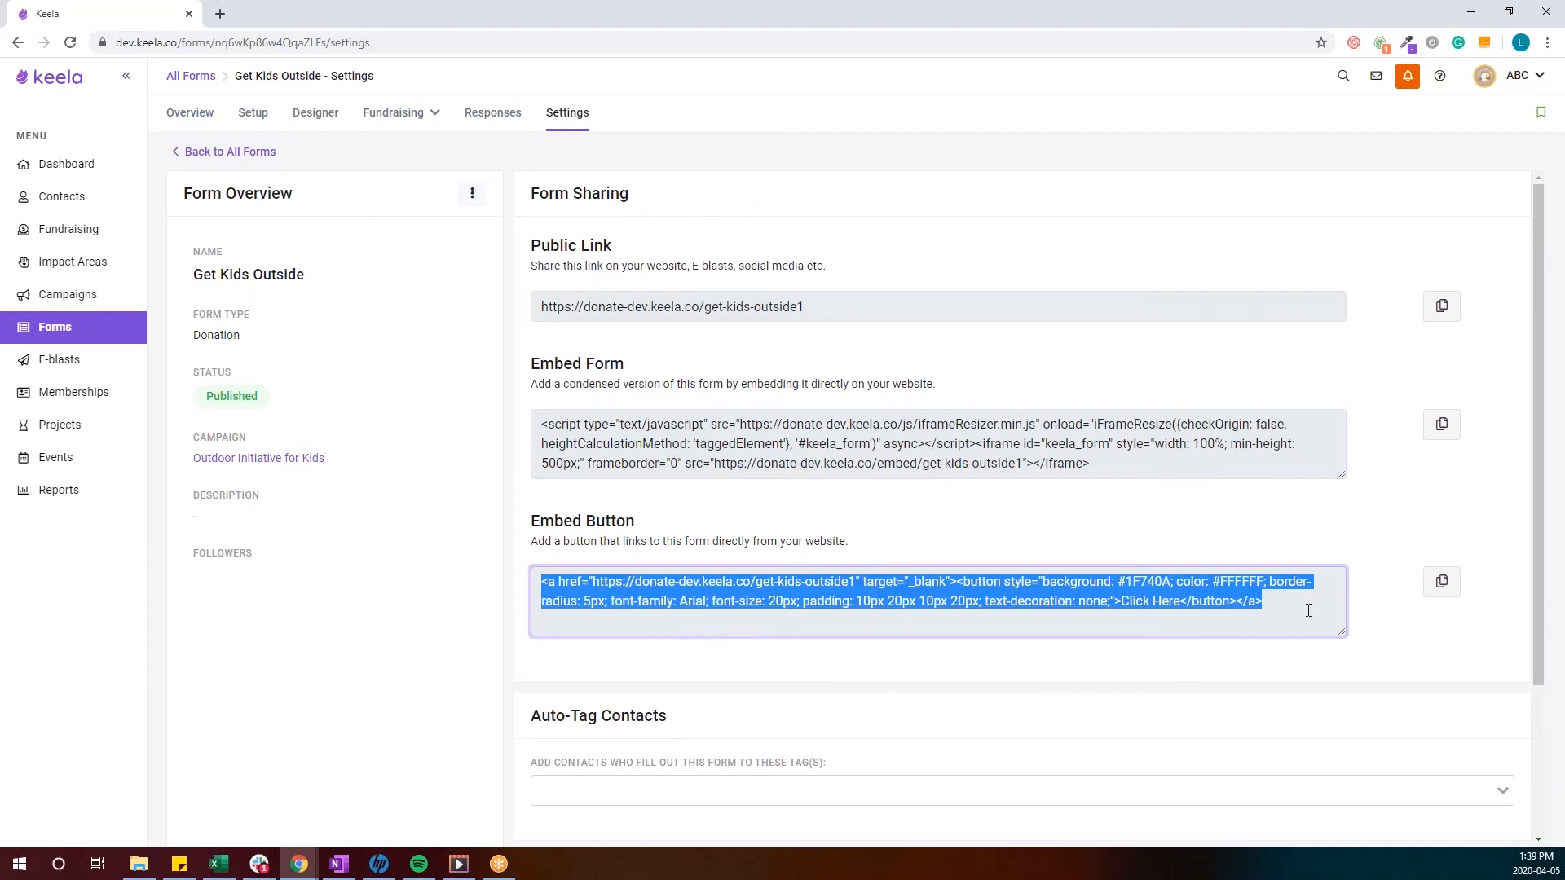
# Try to auto-tag contacts who fill out the form with the tag "Giving Tuesday 2020".
pyautogui.click(1309, 612)
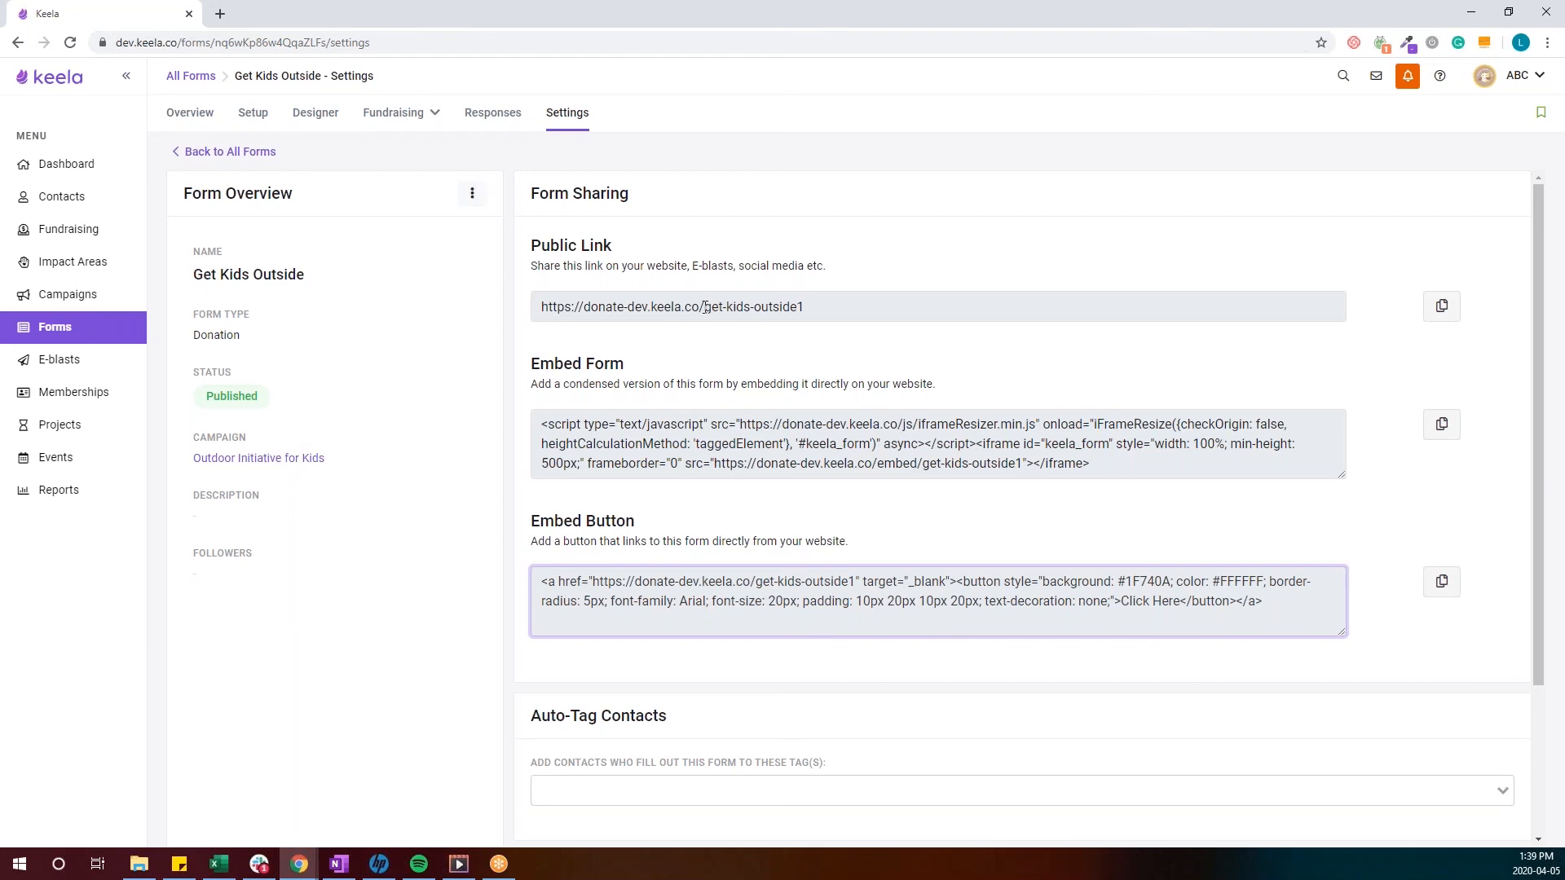
pyautogui.scroll(-3, 902, 597)
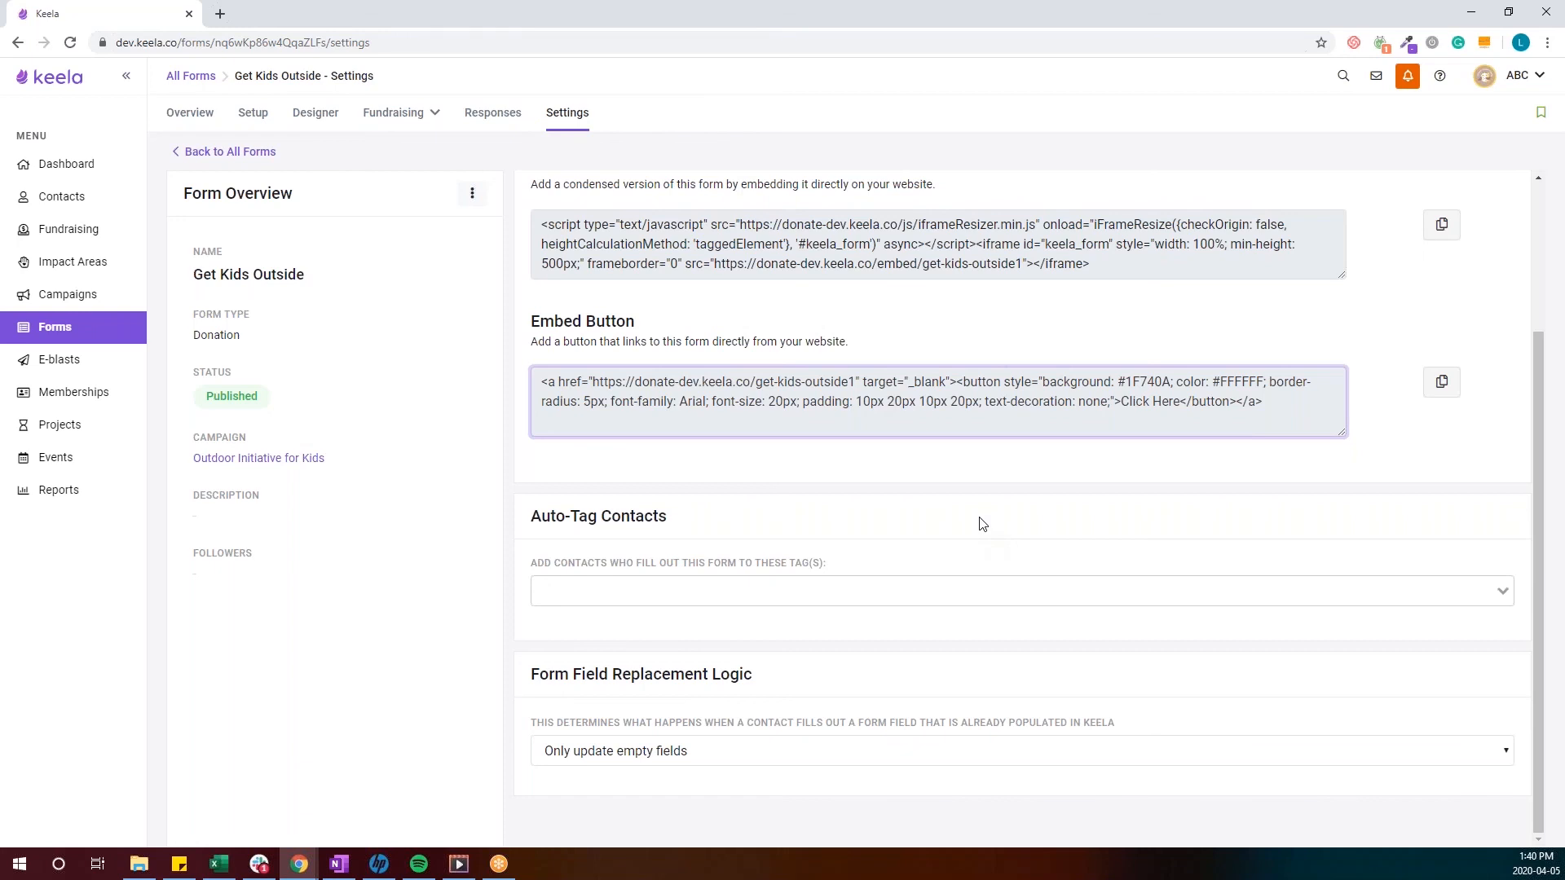
pyautogui.click(717, 589)
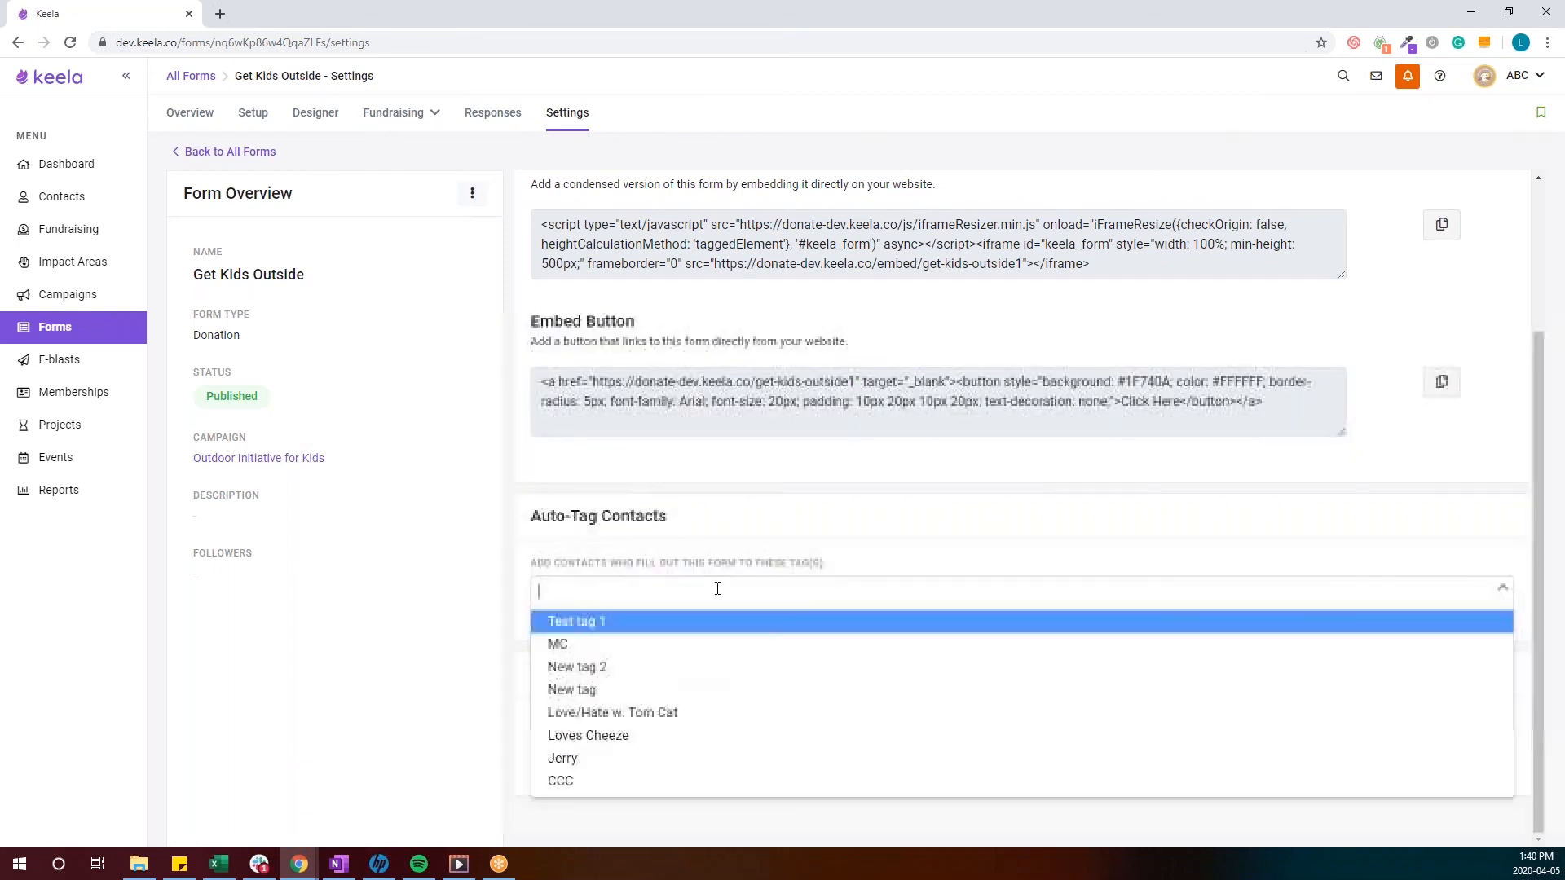
pyautogui.write('G')
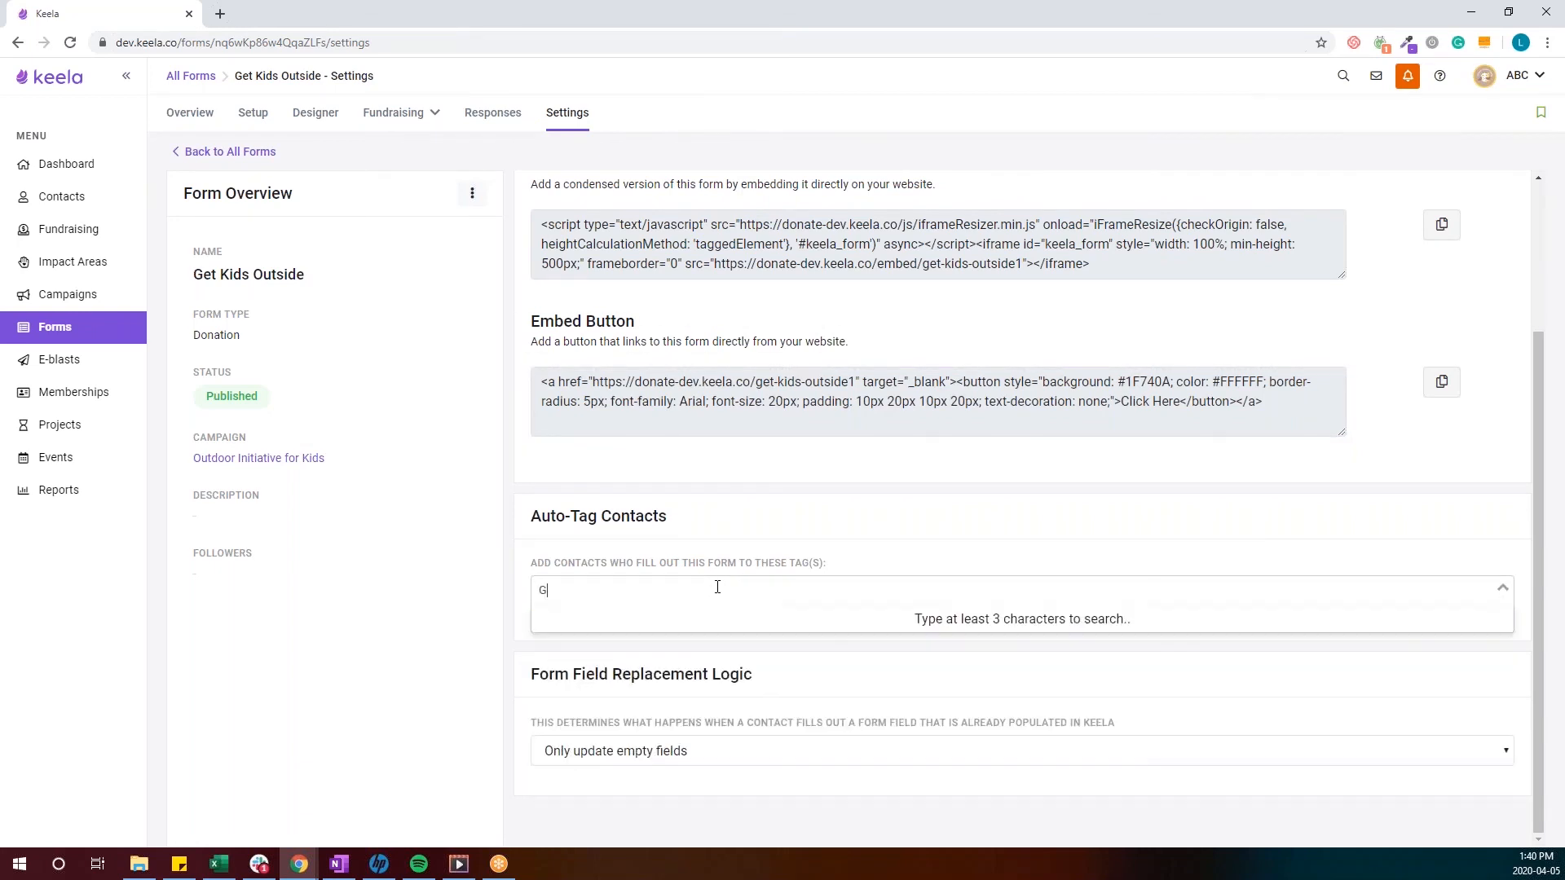
pyautogui.write('iving')
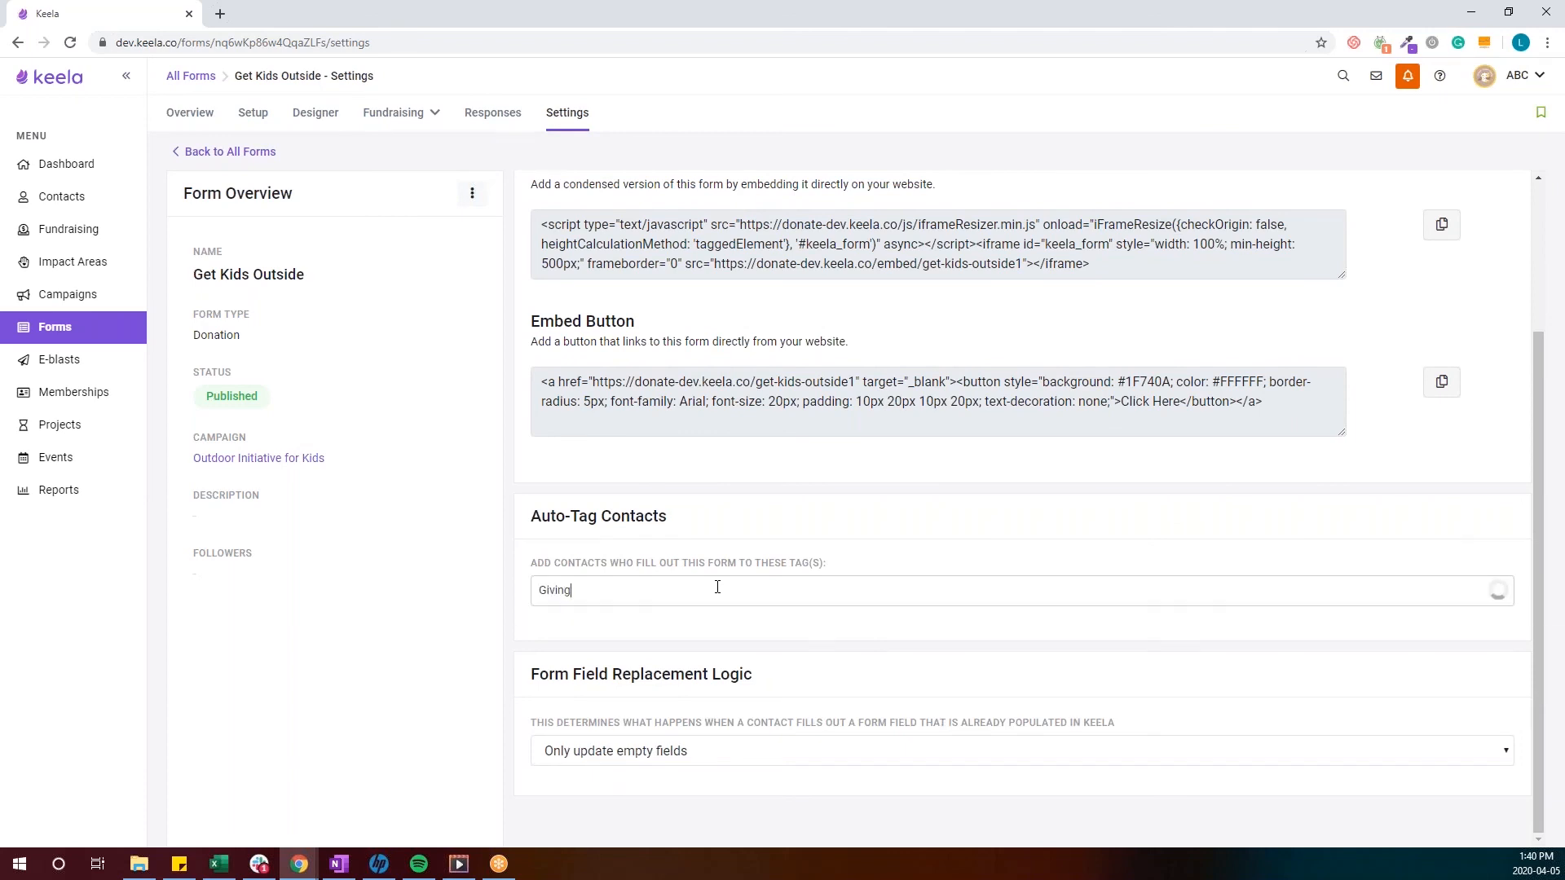
pyautogui.write(' Tuesday 2020')
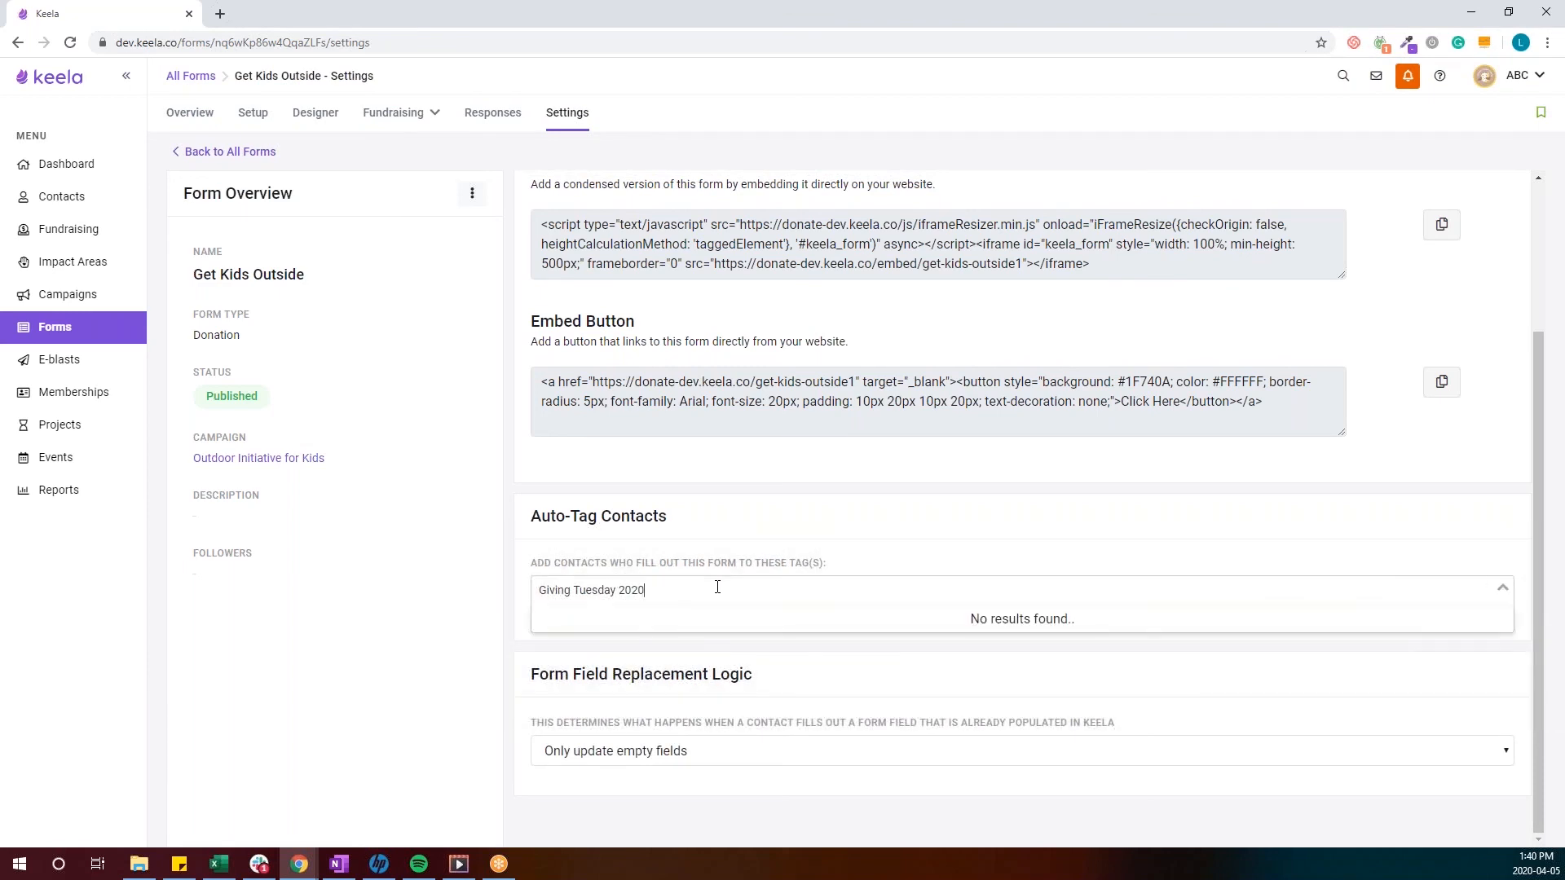
pyautogui.click(508, 572)
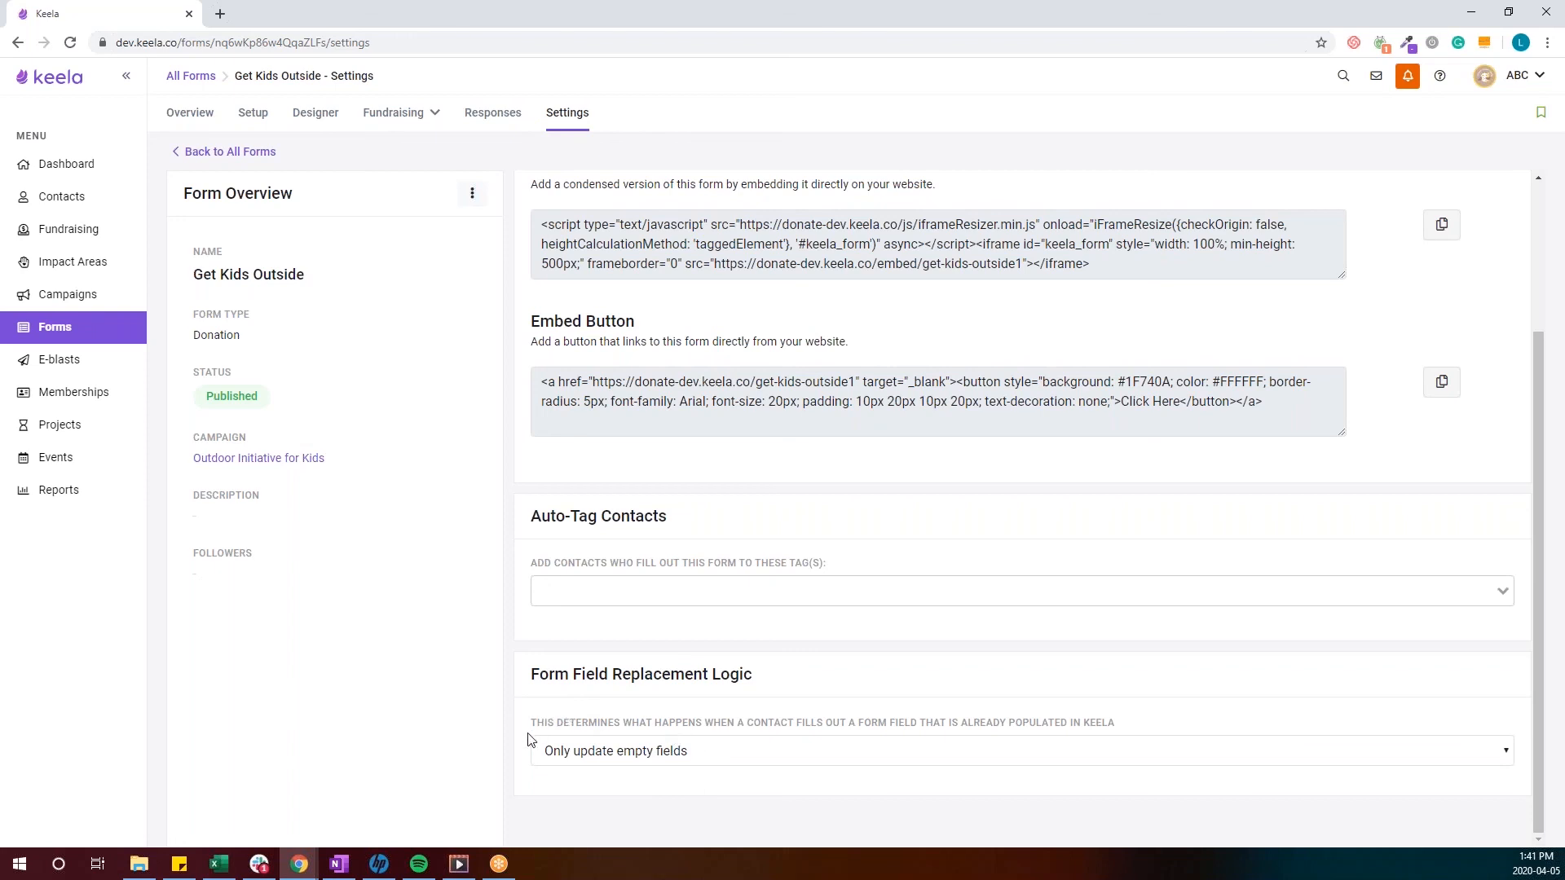
# Review the available choices for the Form Field Replacement Logic without changing the setting, and return to the Form Sharing section.
pyautogui.click(592, 760)
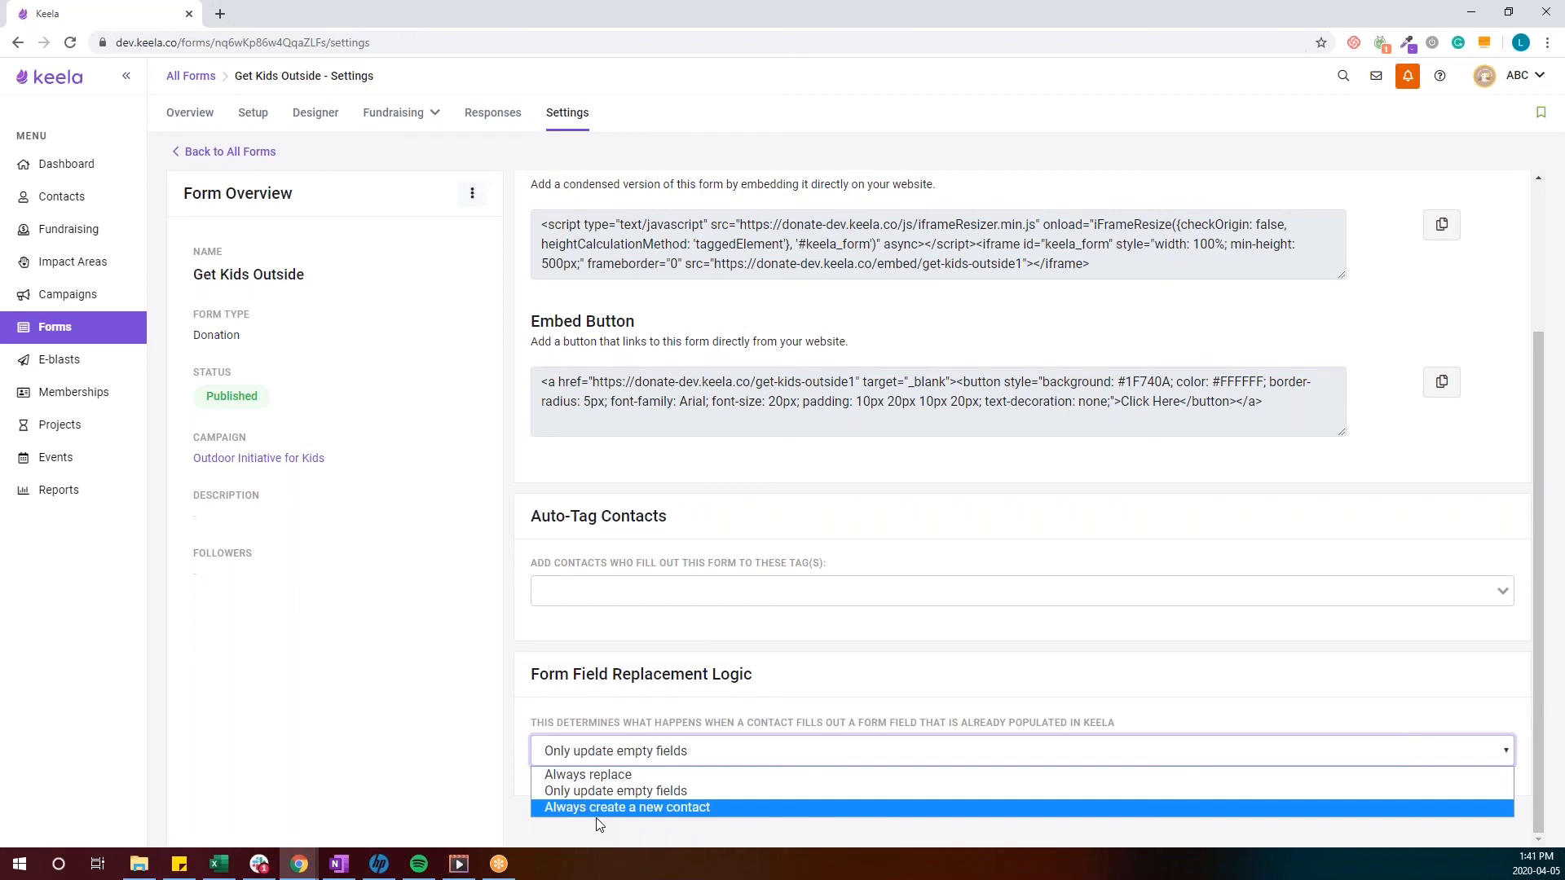
pyautogui.click(797, 687)
pyautogui.click(662, 751)
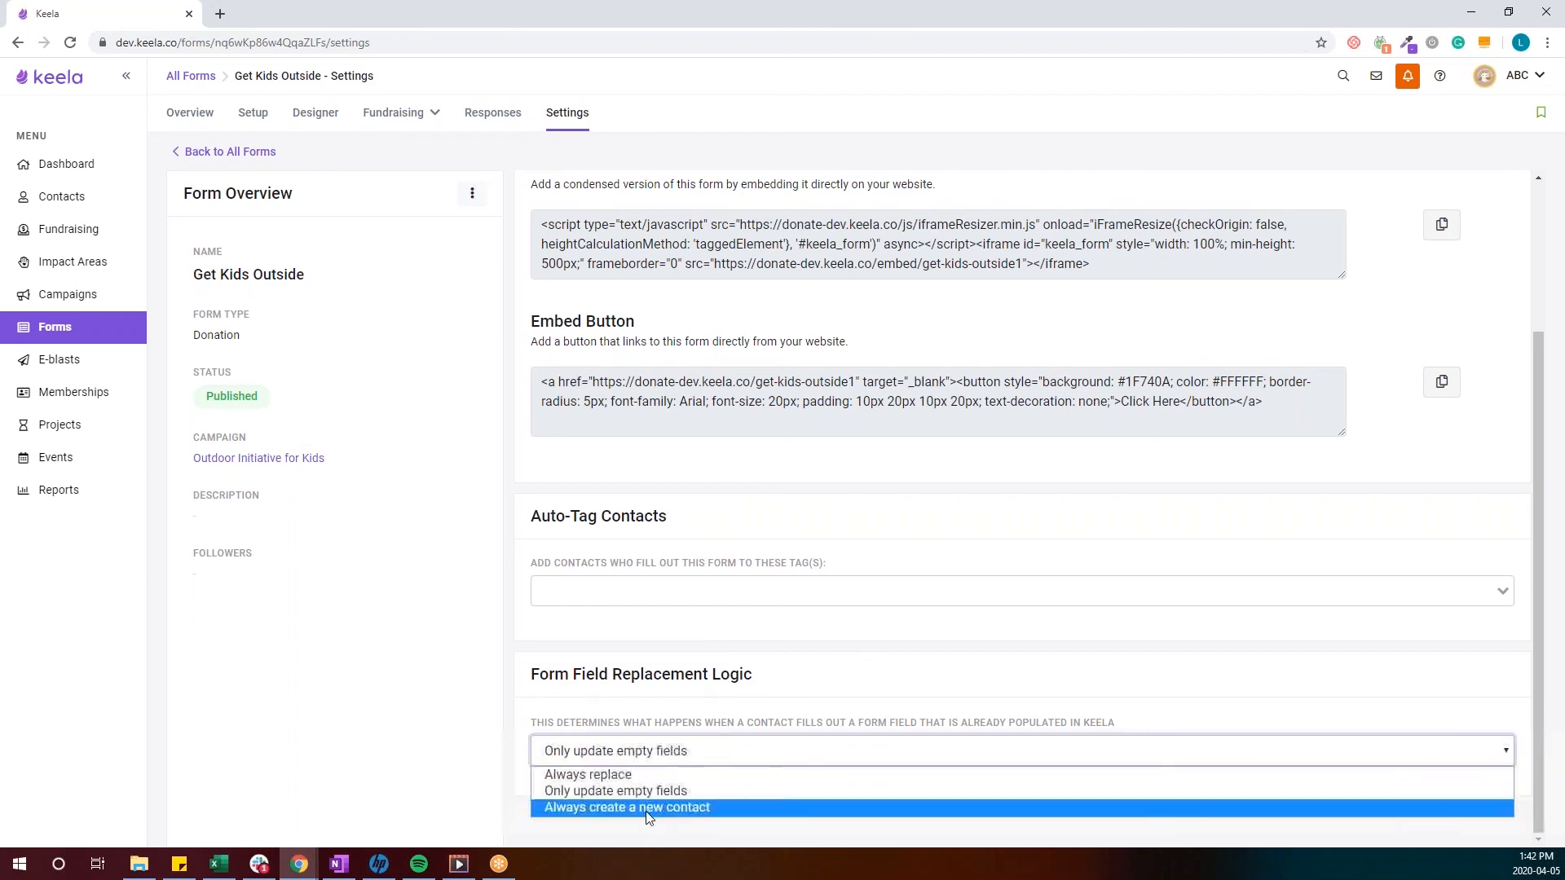
pyautogui.click(657, 679)
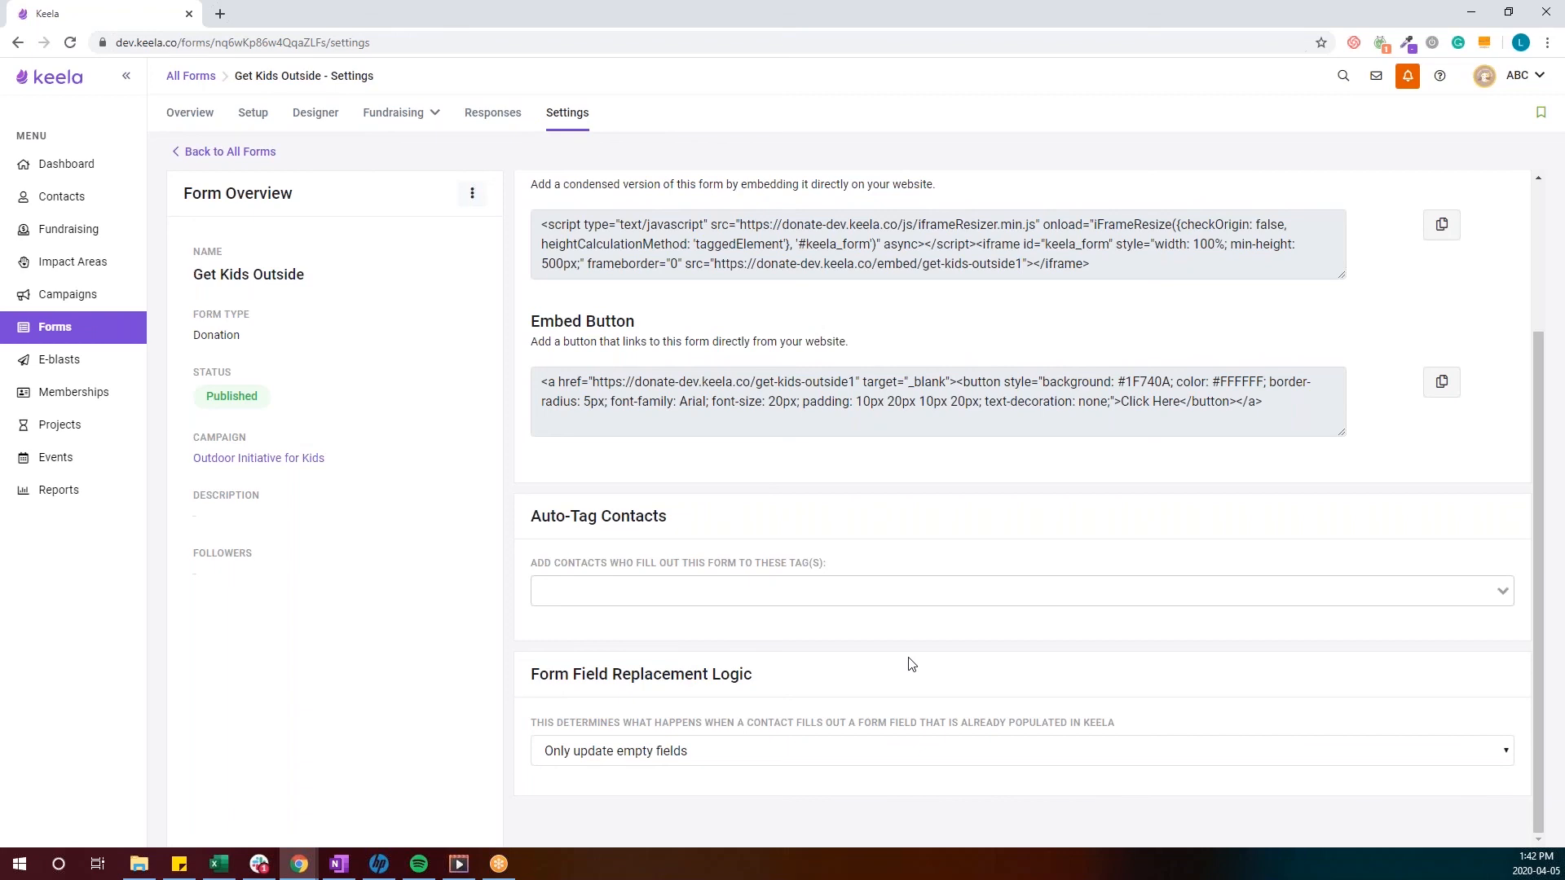
pyautogui.scroll(3, 911, 664)
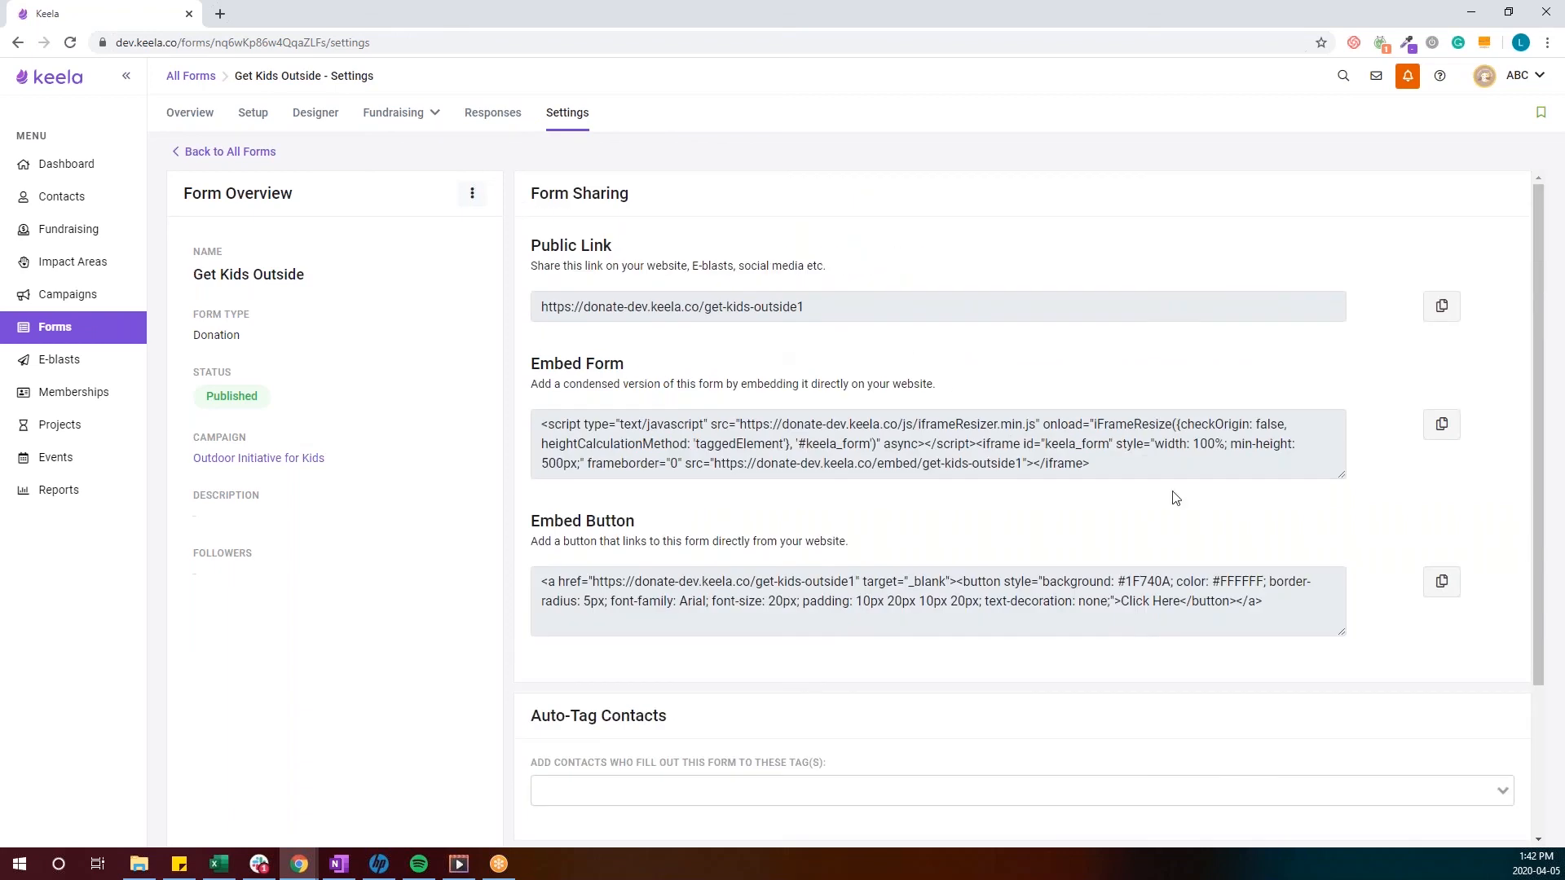